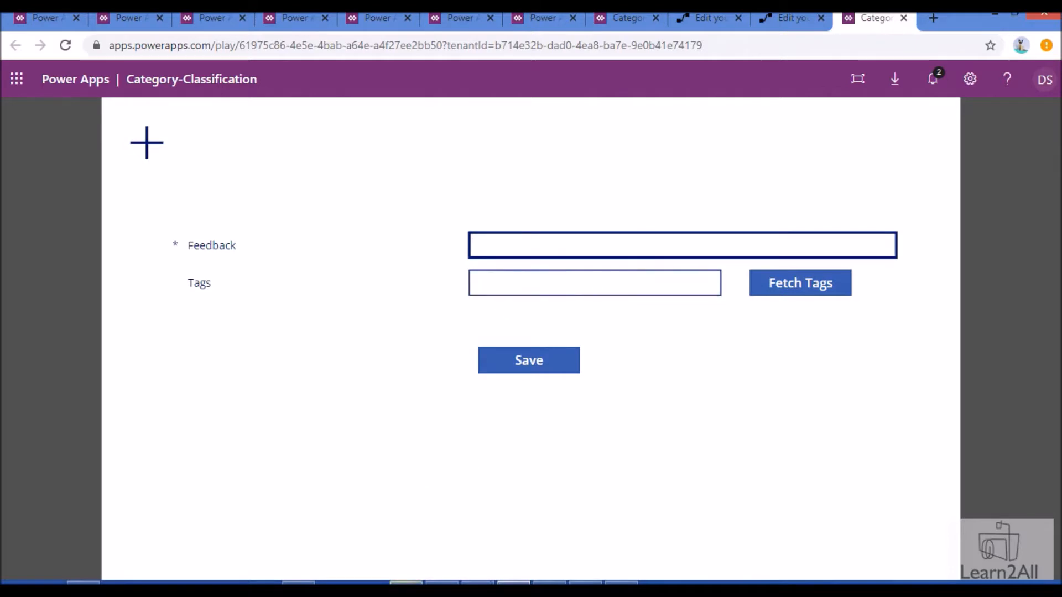
Take the sample text from Samples.txt in Notepad++ and enter "My Check In in the Hospital was so managed and easy by receptionists." as Feedback
click(383, 559)
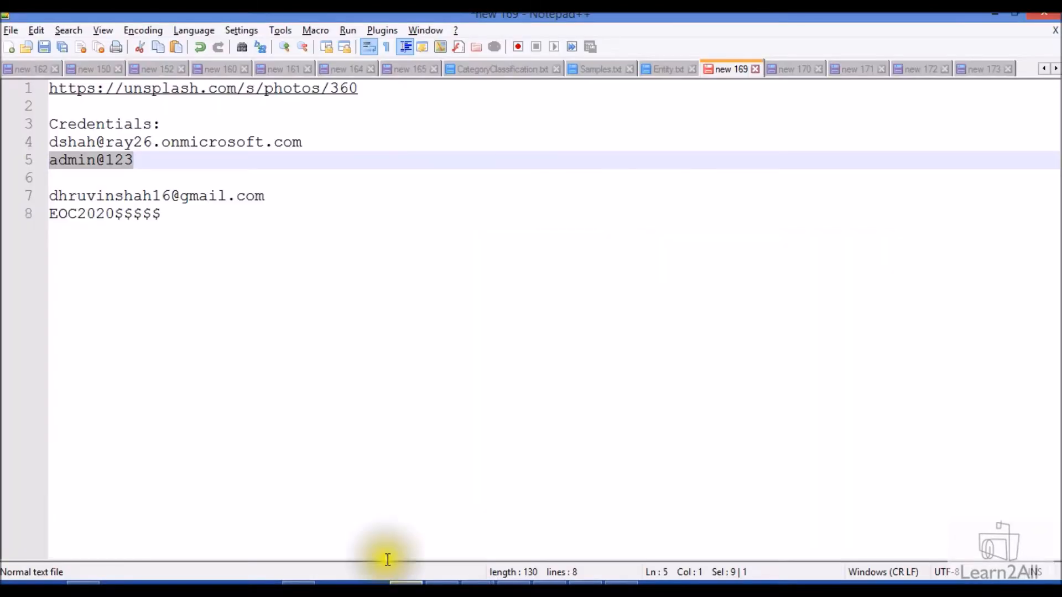
click(610, 72)
key(alt+Tab)
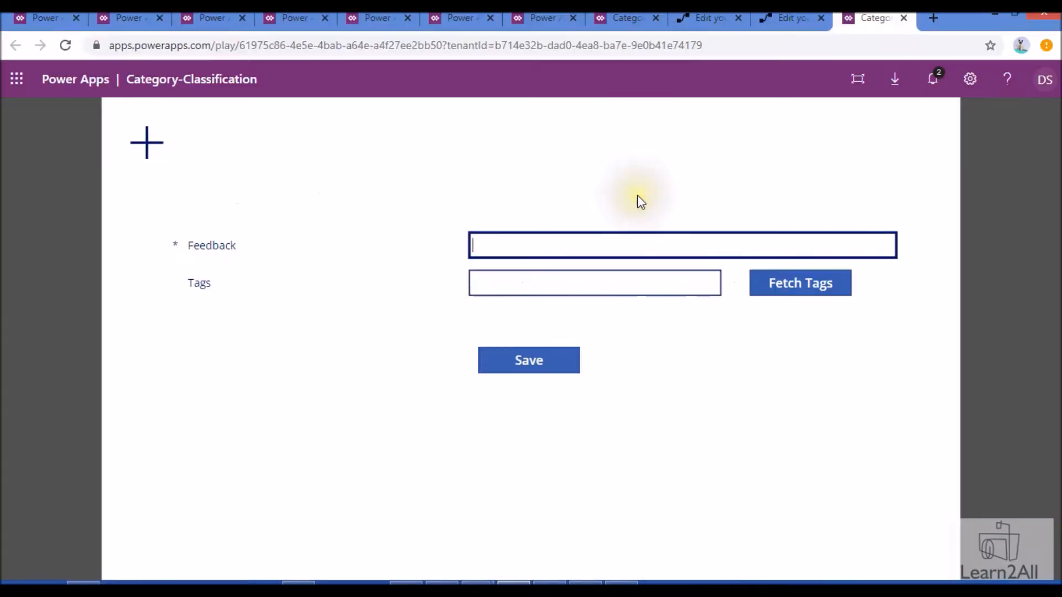
text(My Check In in the Hospital was so managed and easy by receptionists.)
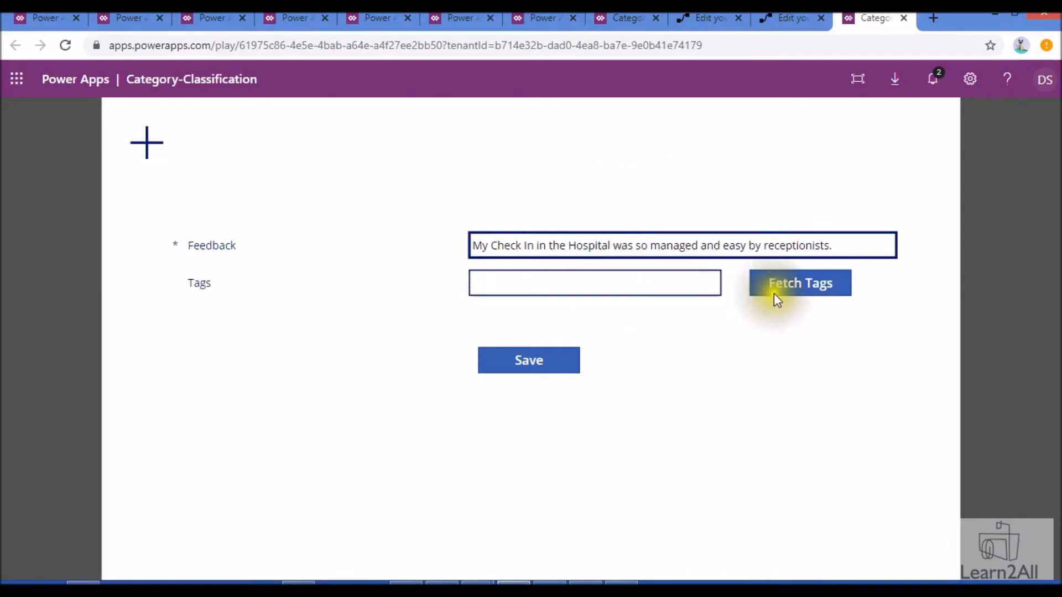
Fetch the tags for the entered feedback, save the record and return to a new form
click(794, 288)
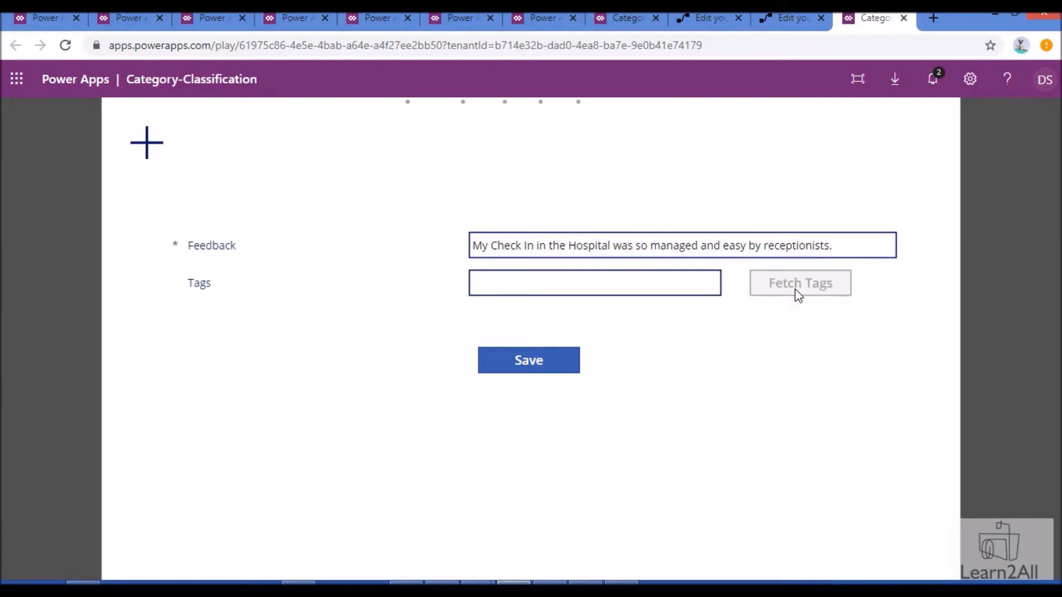
triple_click(811, 244)
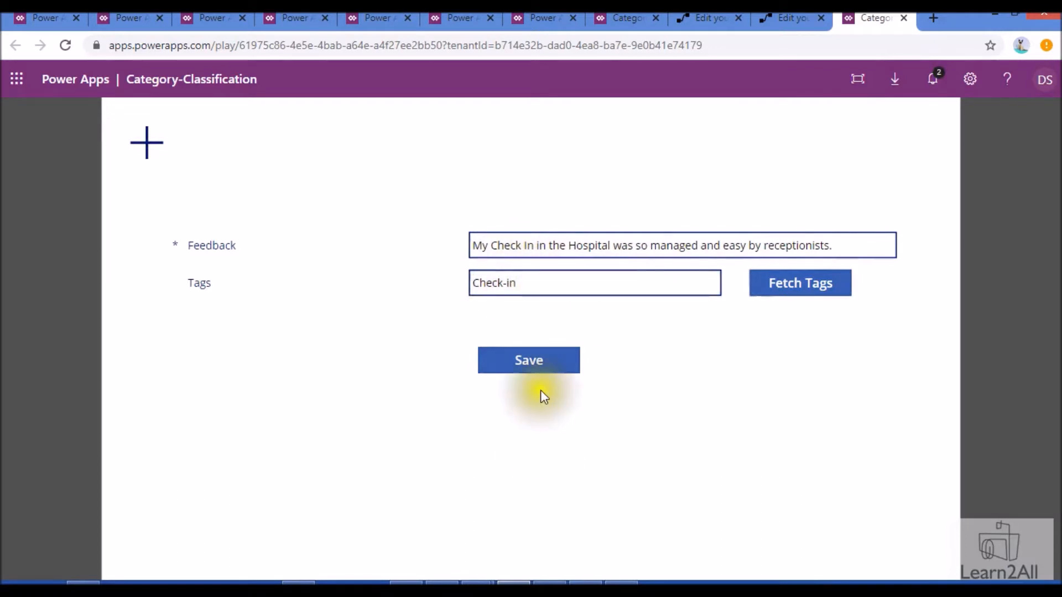
click(520, 362)
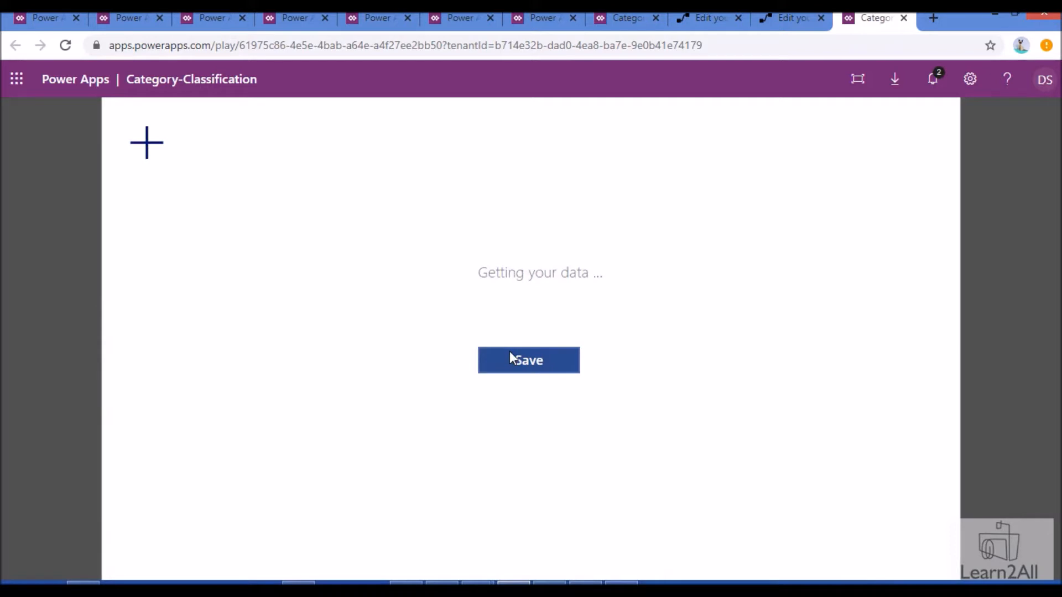
click(145, 142)
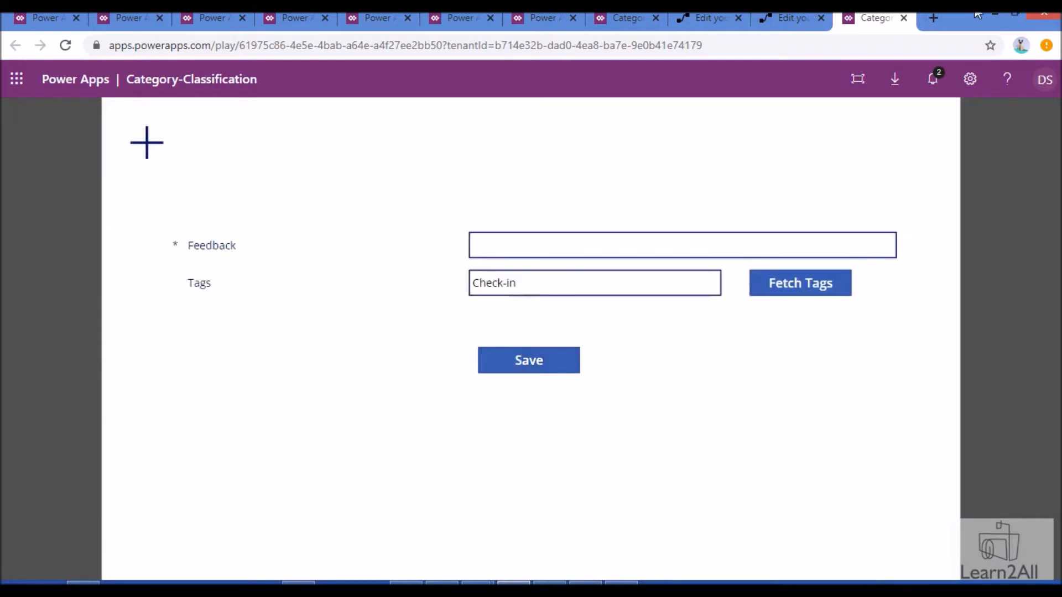
Open the CustomerFeebdback SharePoint list in a new browser tab to check the saved feedback entry
click(931, 18)
text(fed)
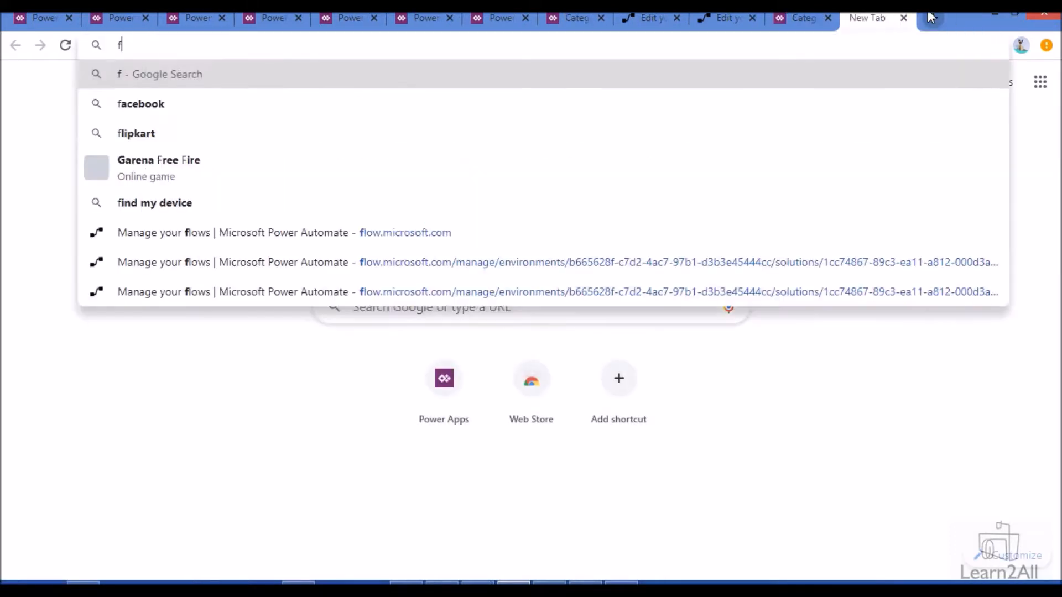
key(BackSpace)
key(BackSpace)
key(BackSpace)
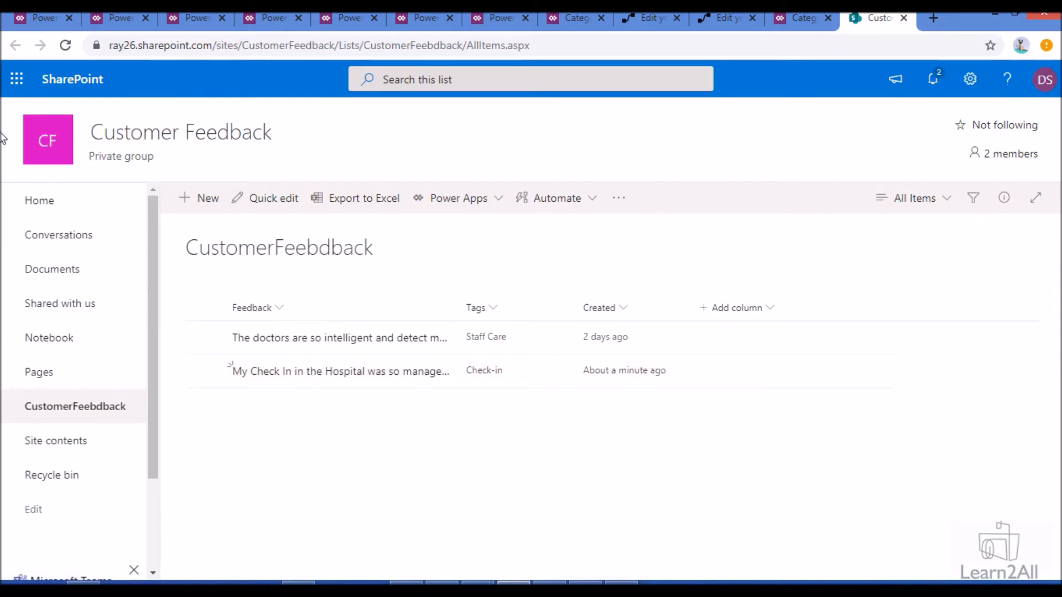
Go to the Power Apps entities list of the LightUp environment and start importing data from a source
click(45, 17)
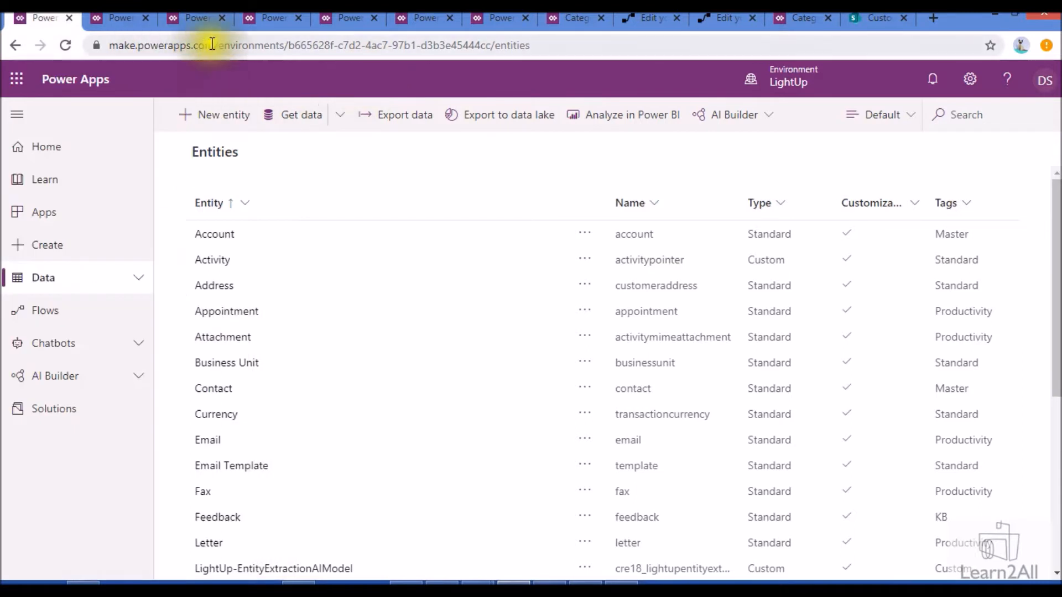
click(132, 278)
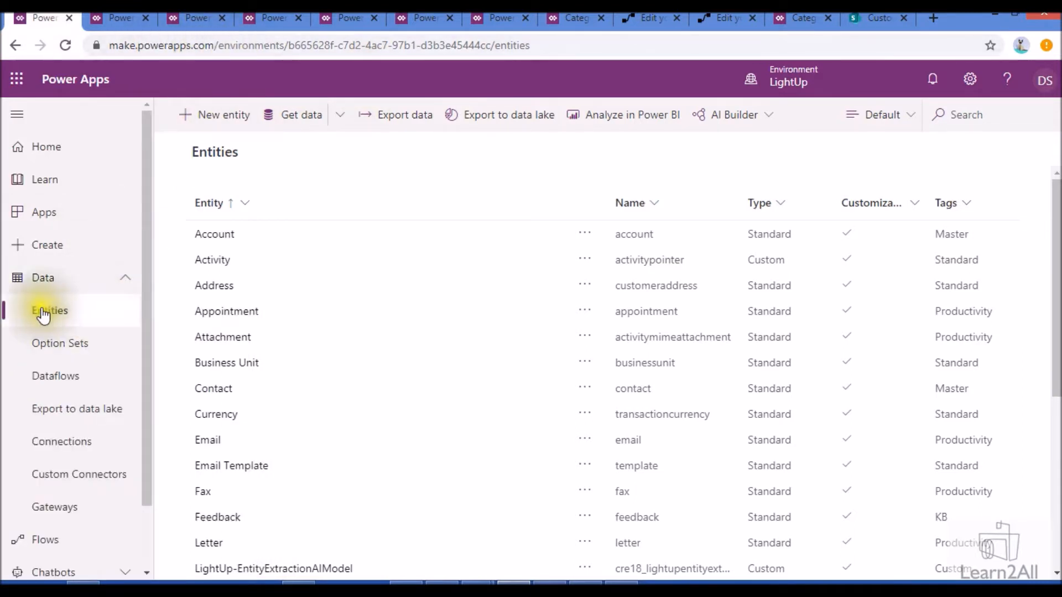
click(82, 322)
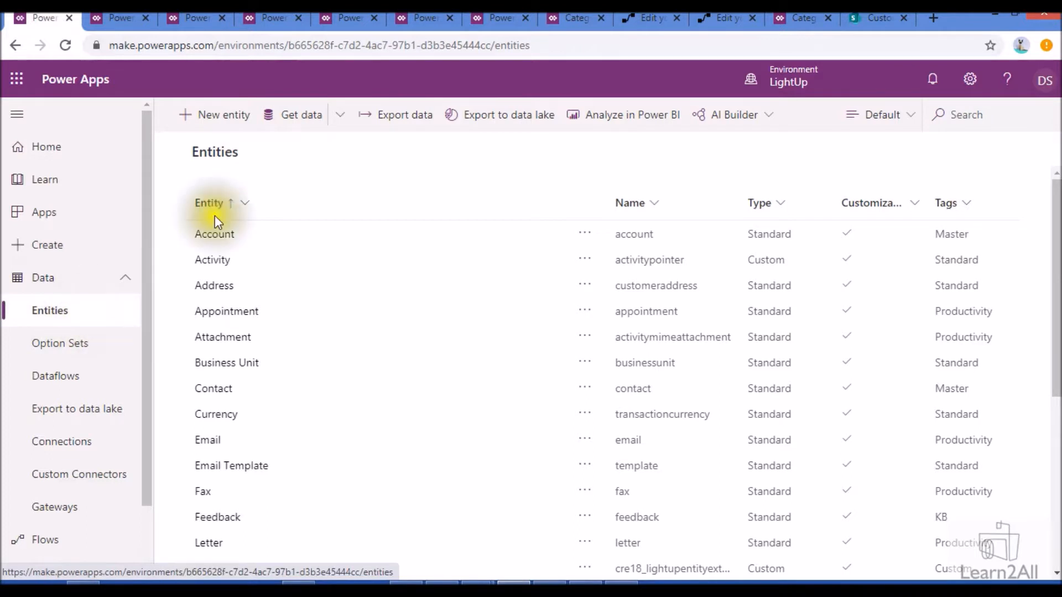
click(304, 120)
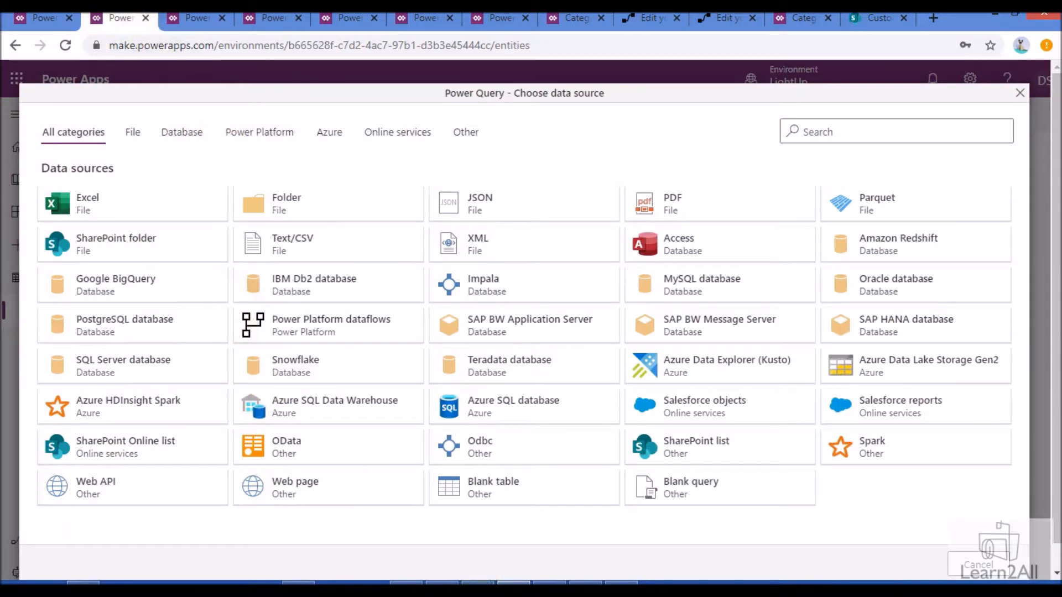
Switch to Excel and look through the tags and feedback texts in HealthCare Feedback.csv
mouse_move(476, 585)
click(395, 508)
scroll(378, 286, down, 2)
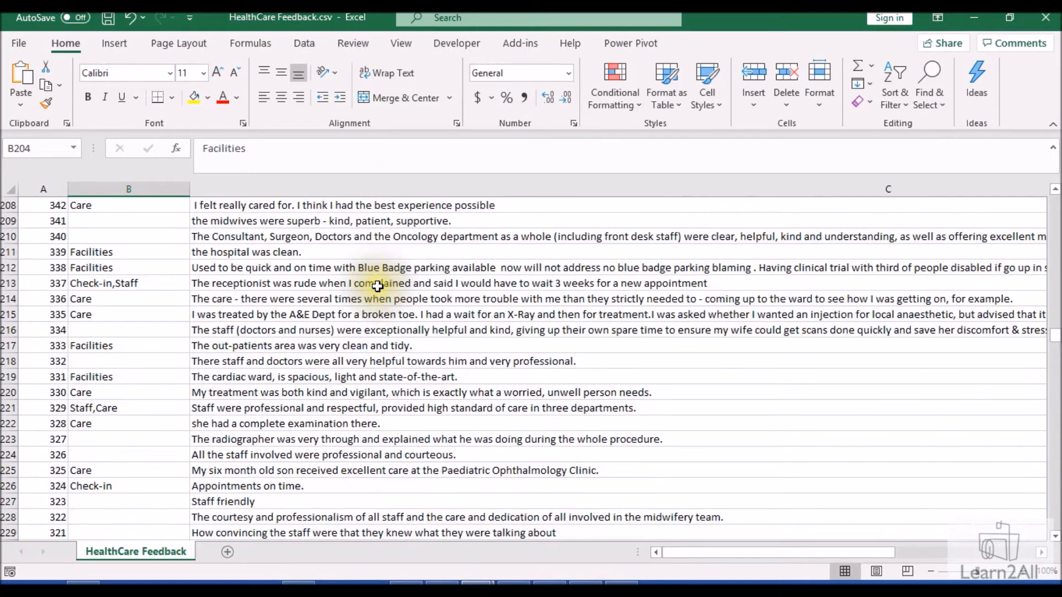
scroll(377, 286, up, 20)
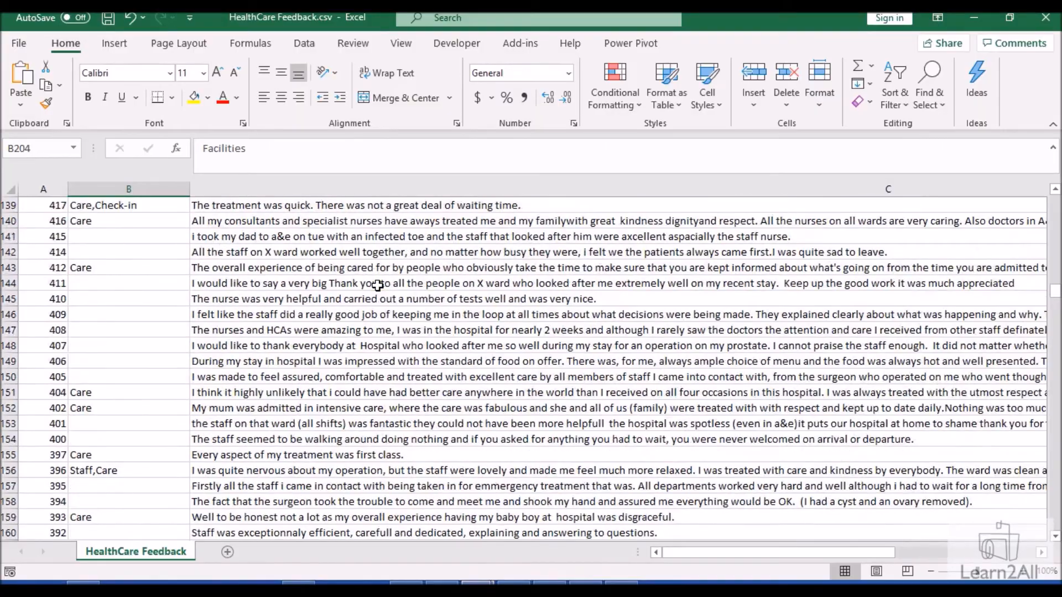
key(alt+Tab)
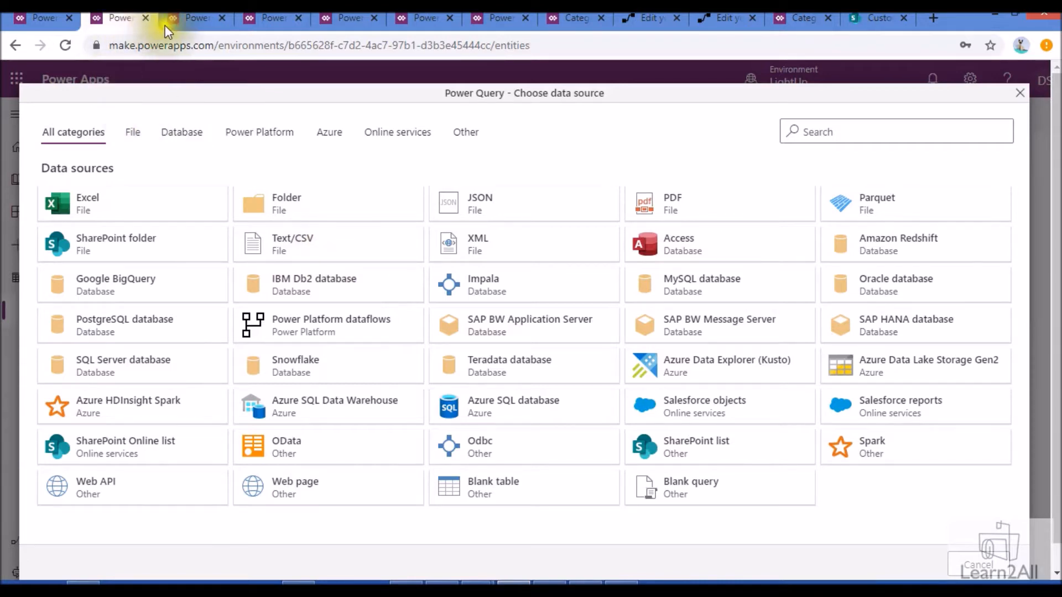
In the imported CSV query, set the ID column's data type to Text and continue to the entity mapping
click(182, 21)
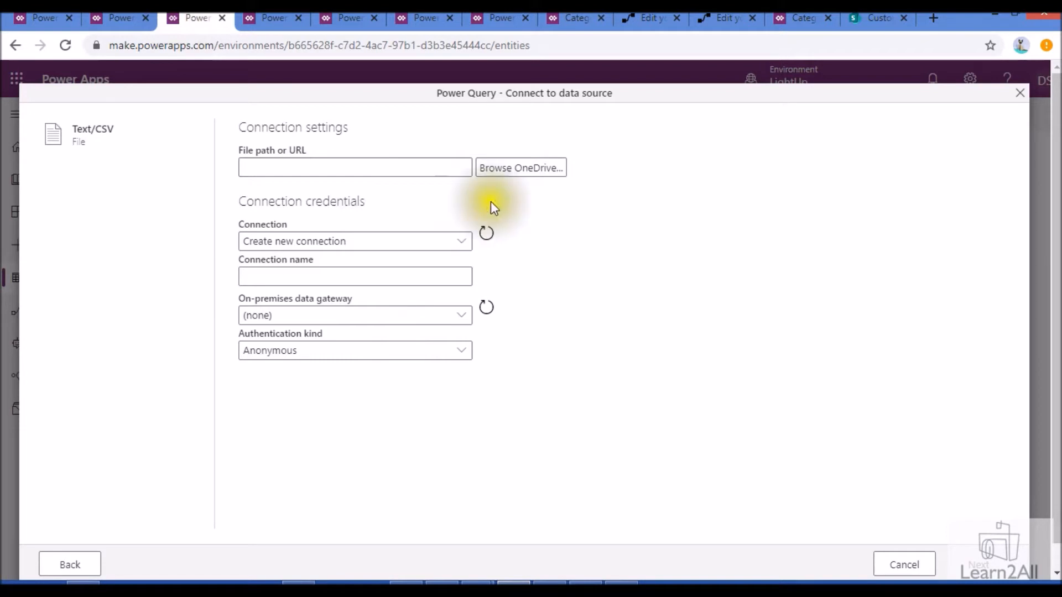
click(266, 16)
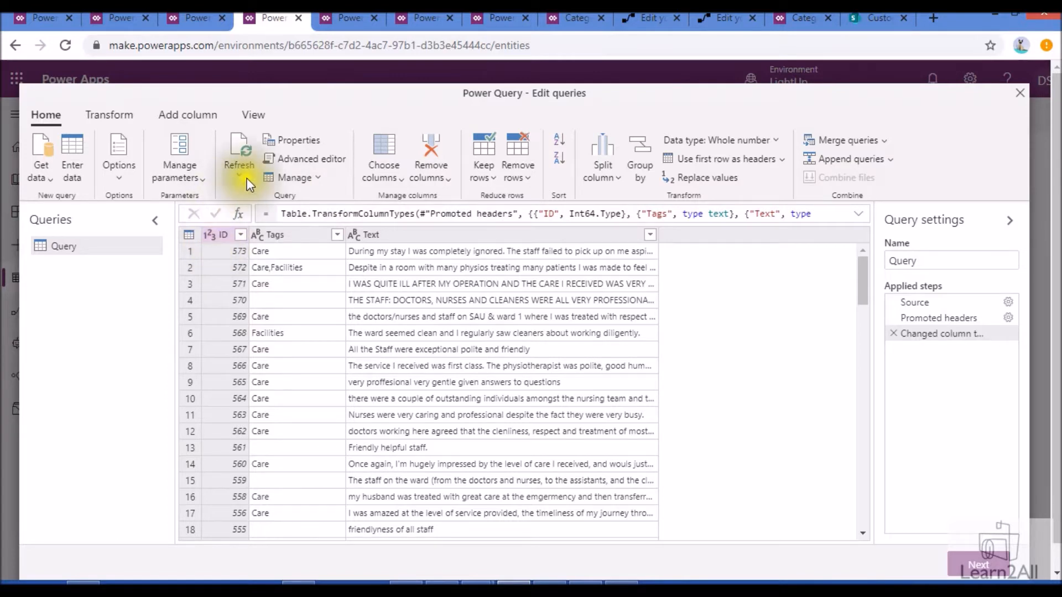
click(122, 124)
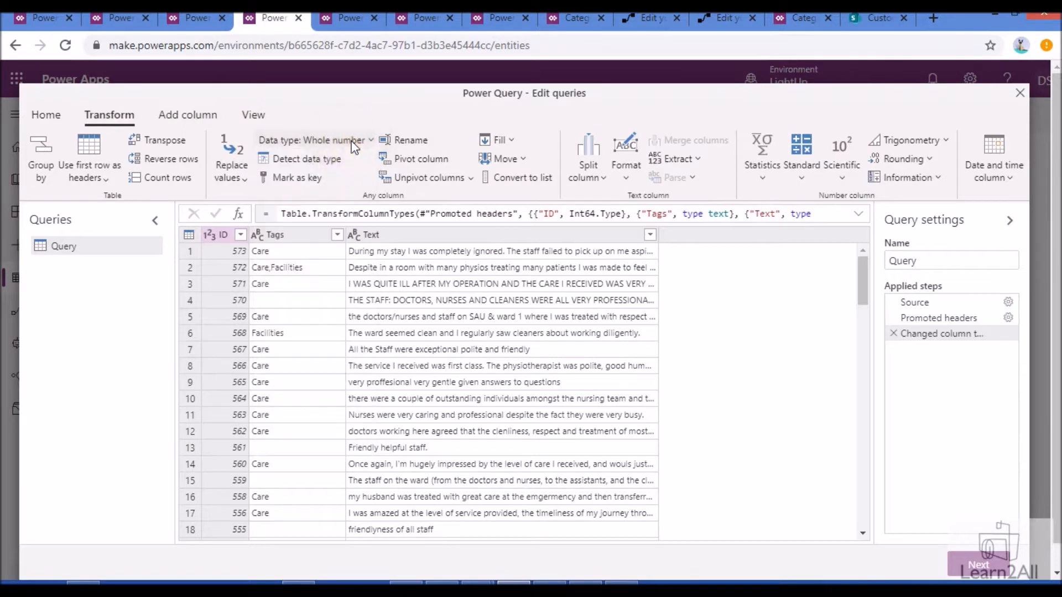
click(366, 140)
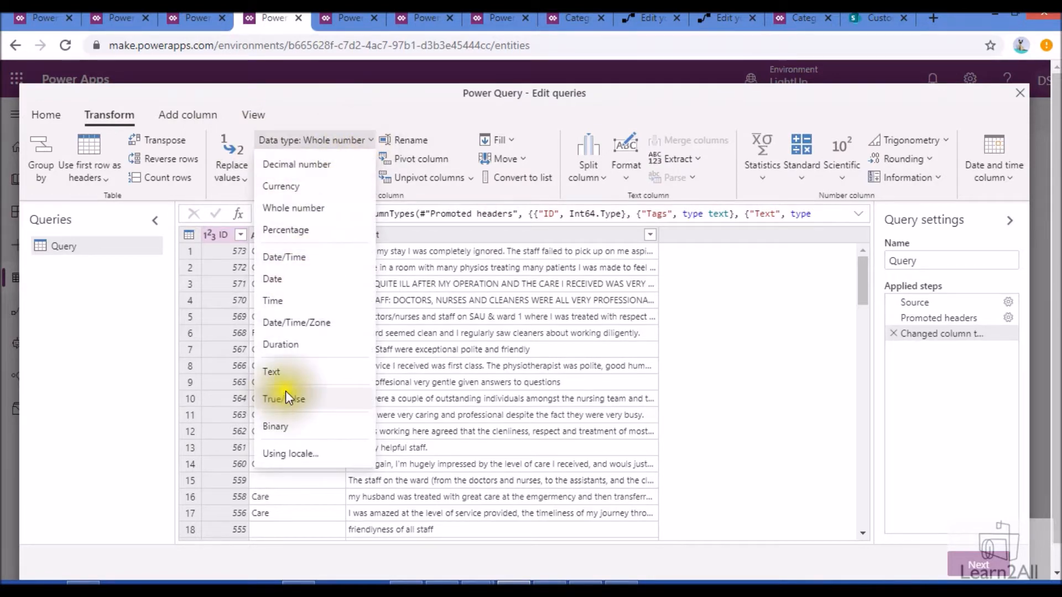
click(293, 373)
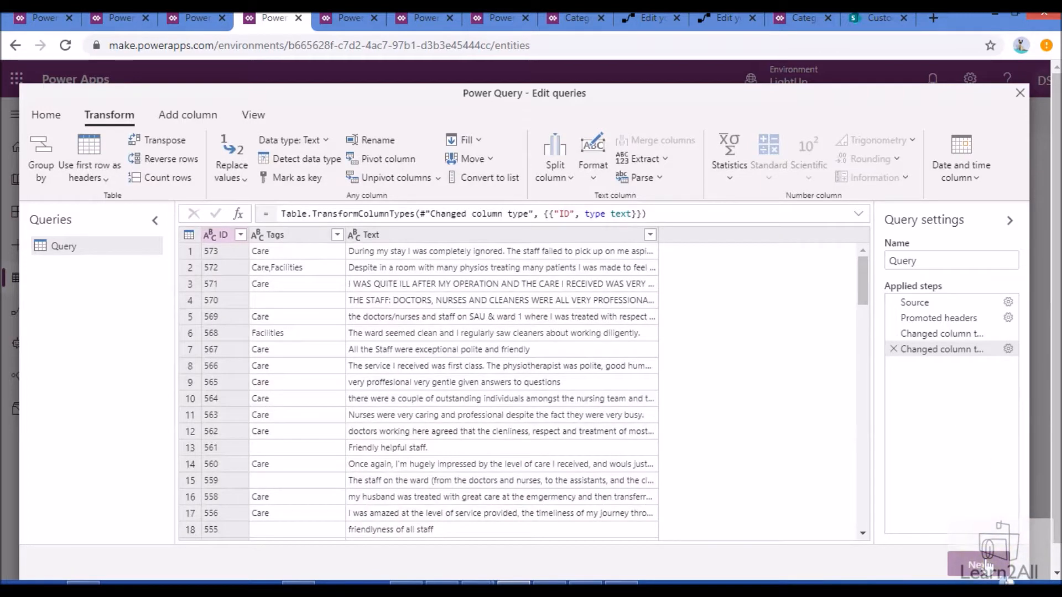
click(975, 564)
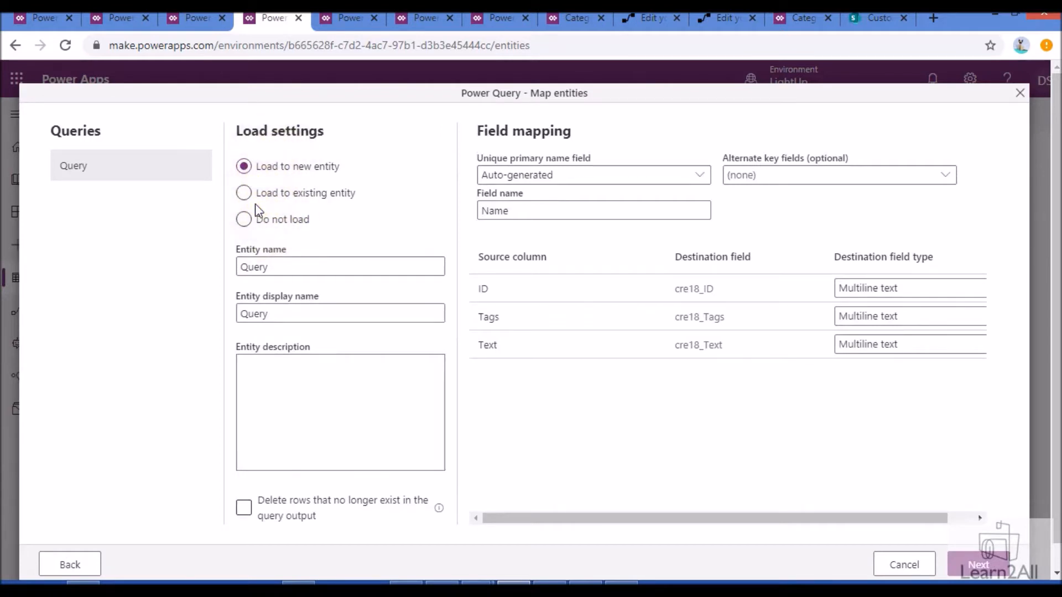
Set the new entity's name, display name and description all to LightUp-Dev01
click(274, 273)
double_click(276, 271)
click(279, 273)
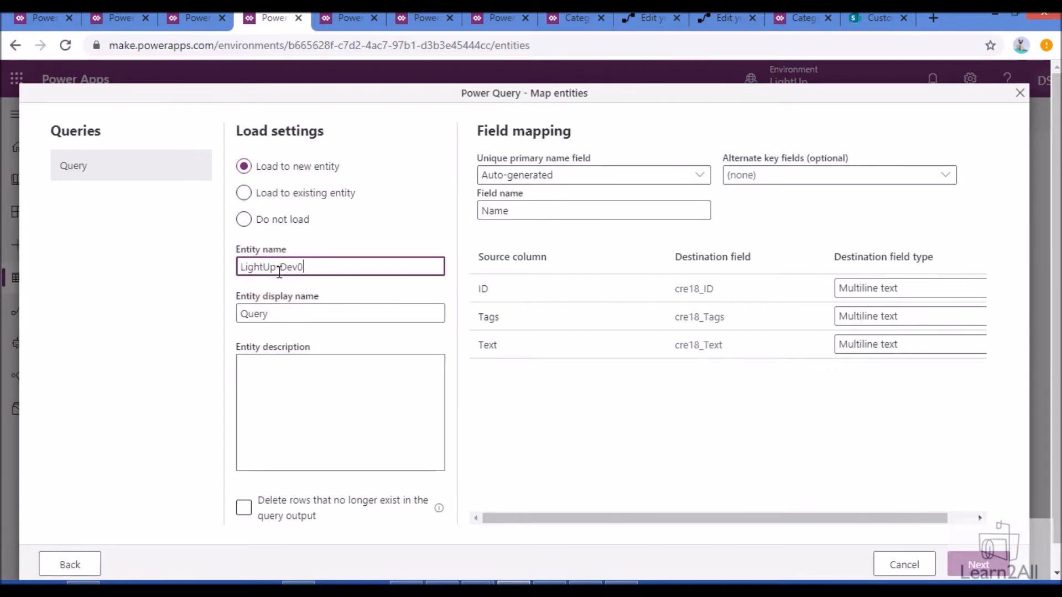
triple_click(280, 272)
key(ctrl+c)
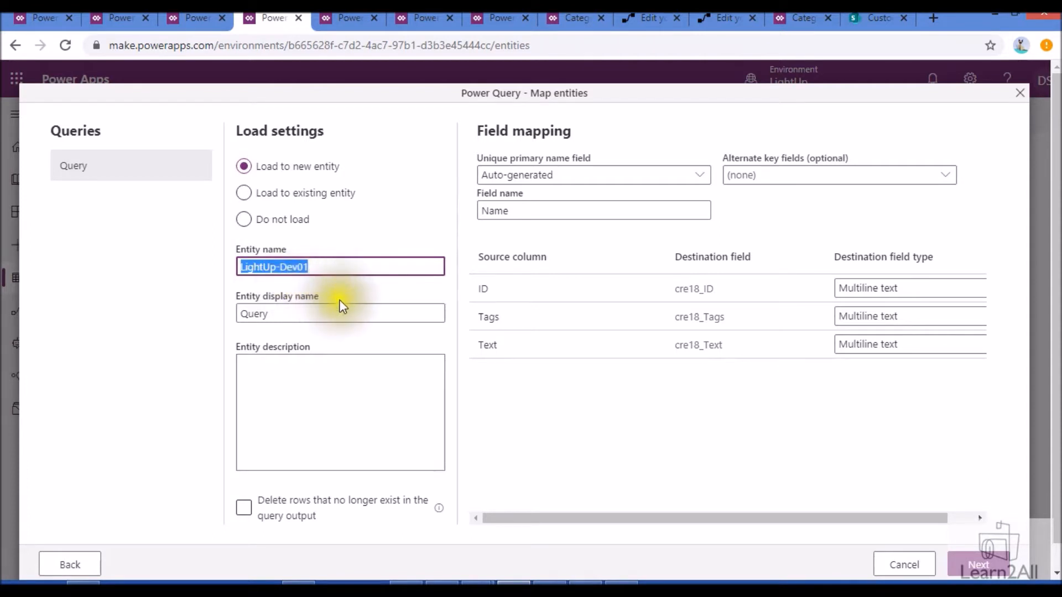
click(324, 313)
double_click(326, 313)
key(ctrl+v)
click(303, 371)
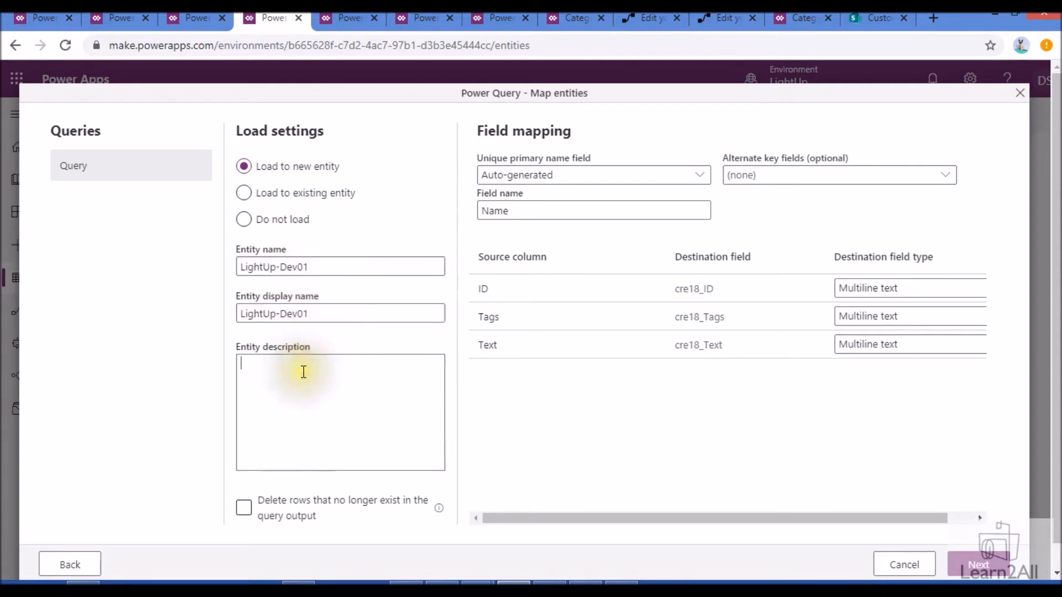
key(ctrl+v)
Map ID as the unique primary name field and cre18_ID as the alternate key, and continue to the refresh settings
click(575, 175)
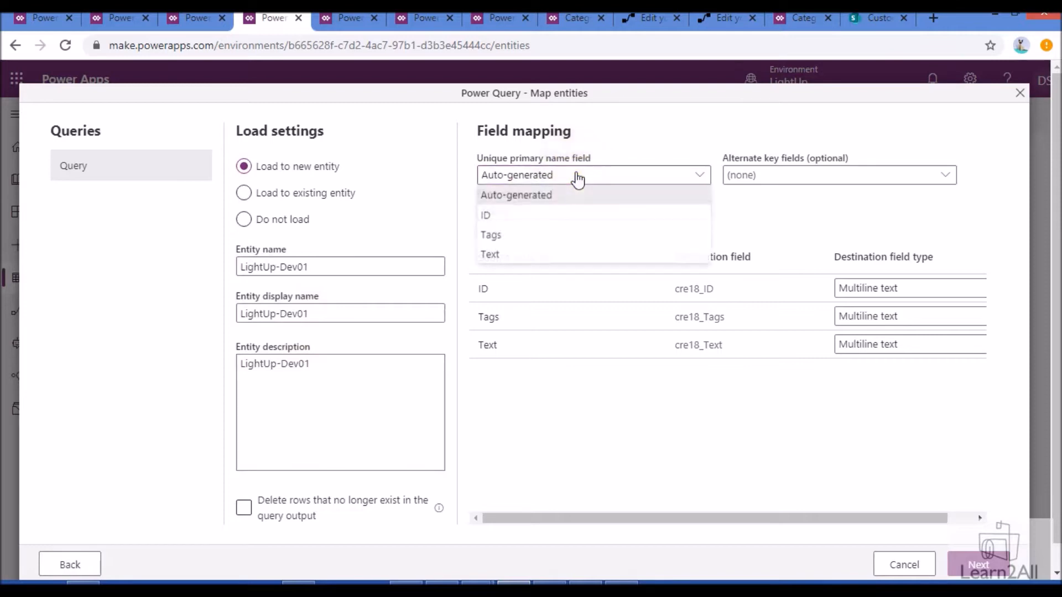
click(541, 216)
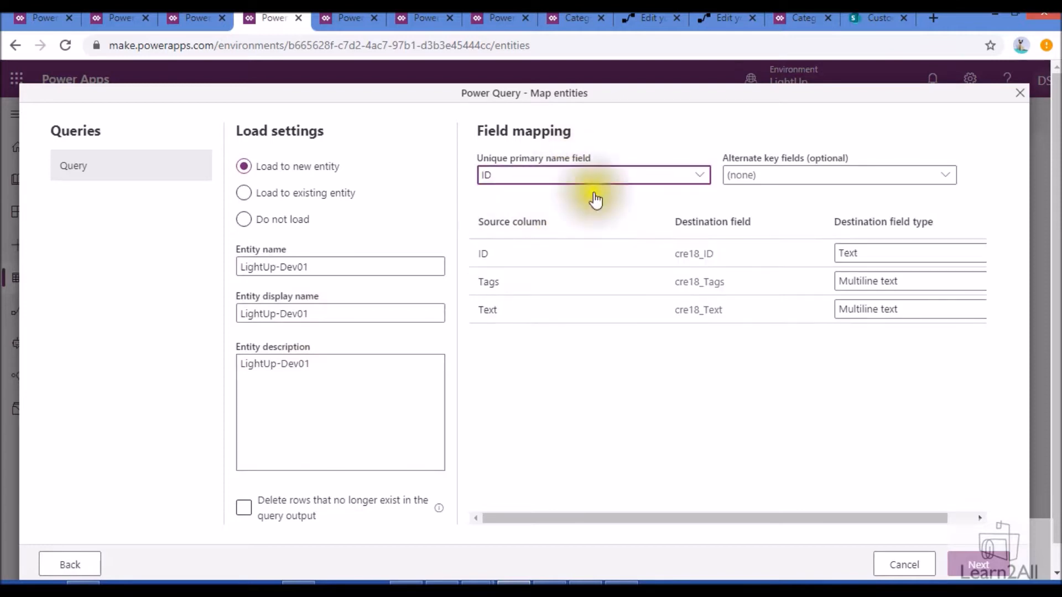
click(762, 177)
click(761, 192)
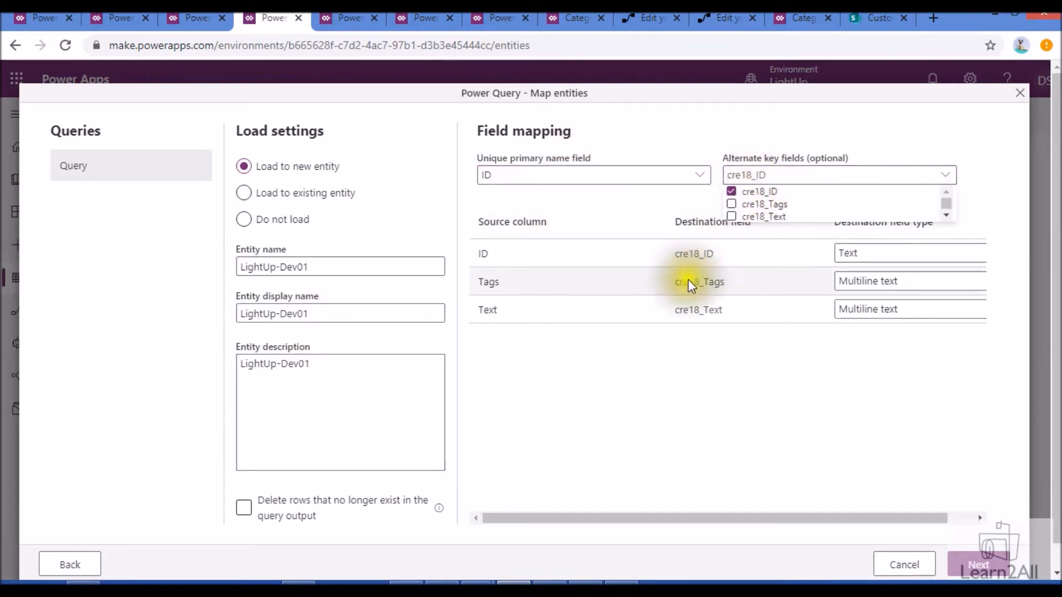
click(676, 351)
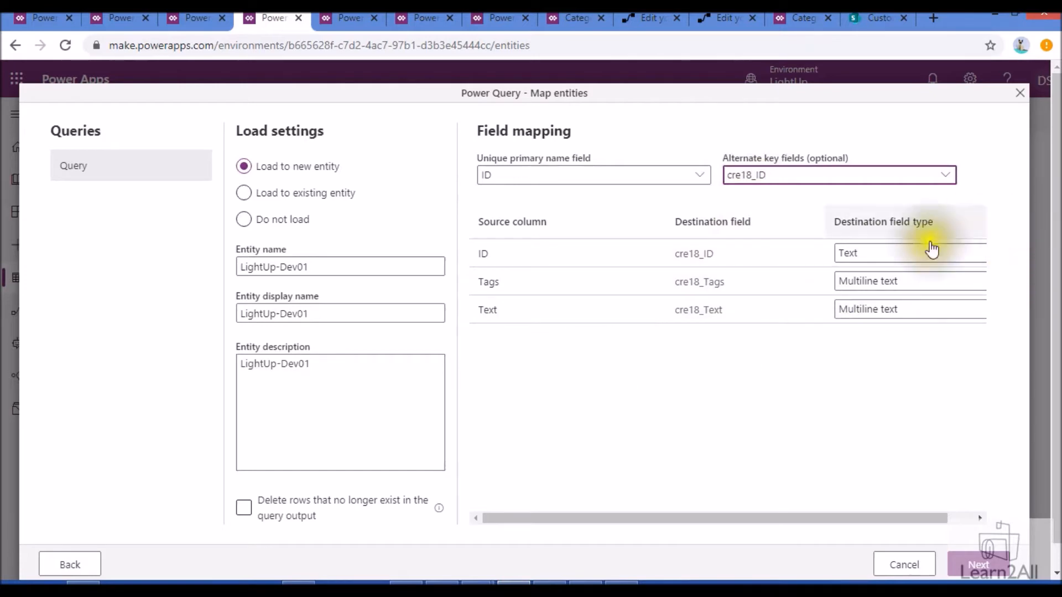
click(976, 567)
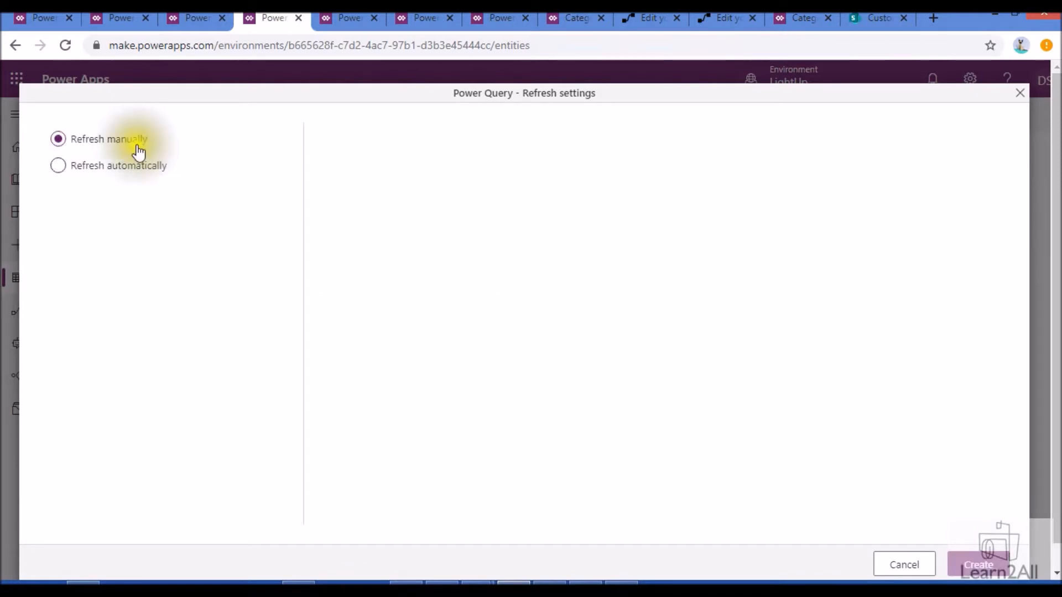
View the automatic refresh options, choose manual refresh and create the entity
click(131, 177)
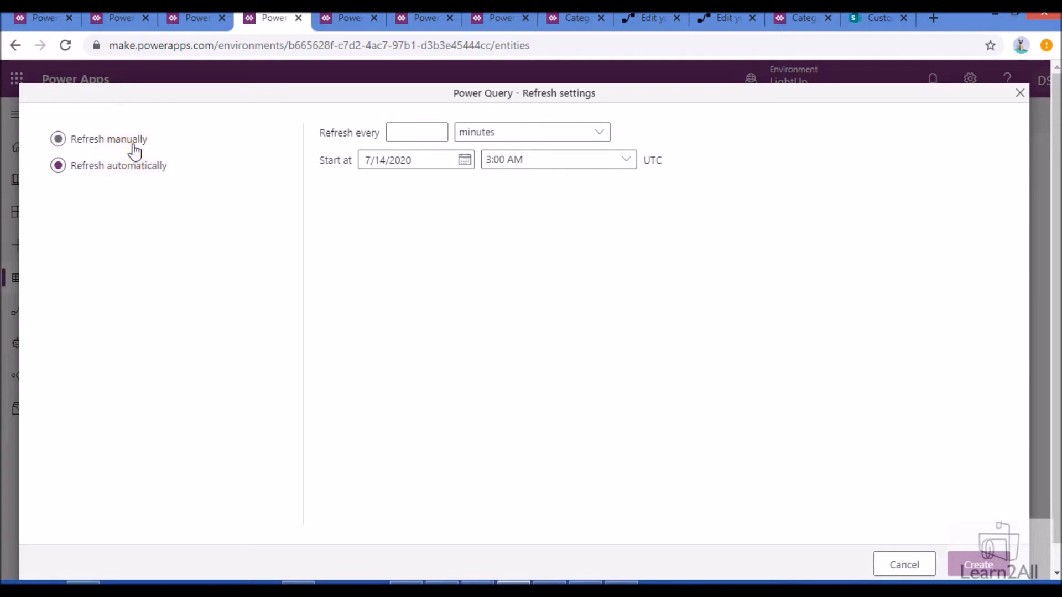
click(134, 152)
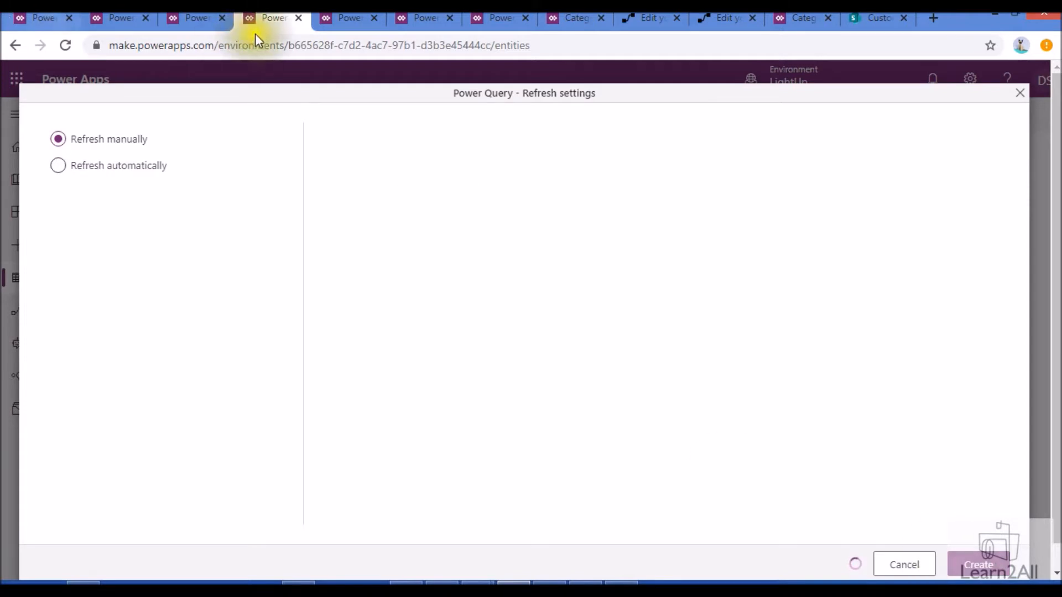
Return to the environment's entities list and filter it to show only custom entities
click(335, 29)
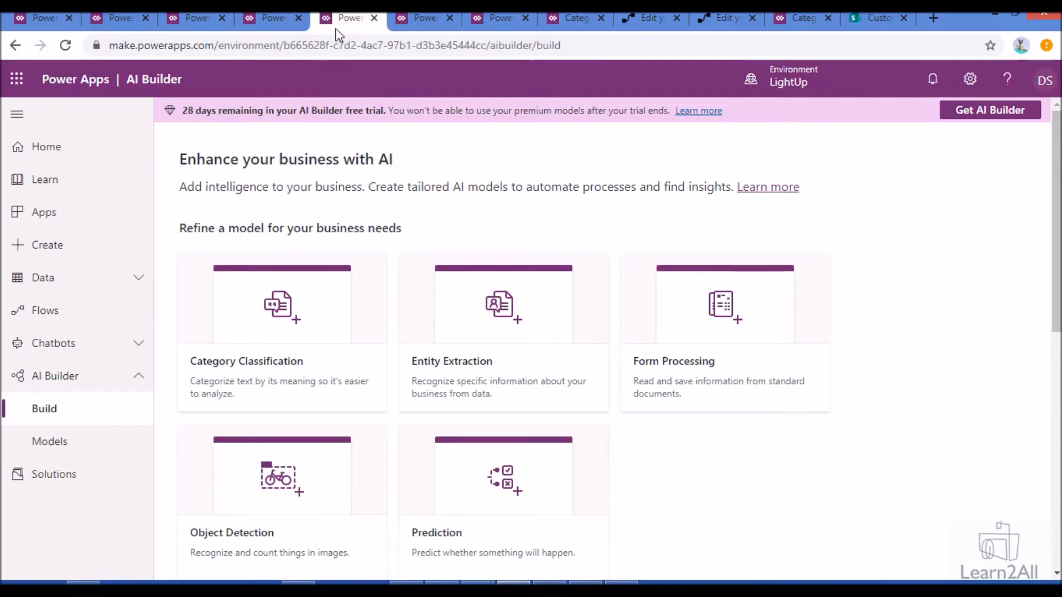
click(283, 18)
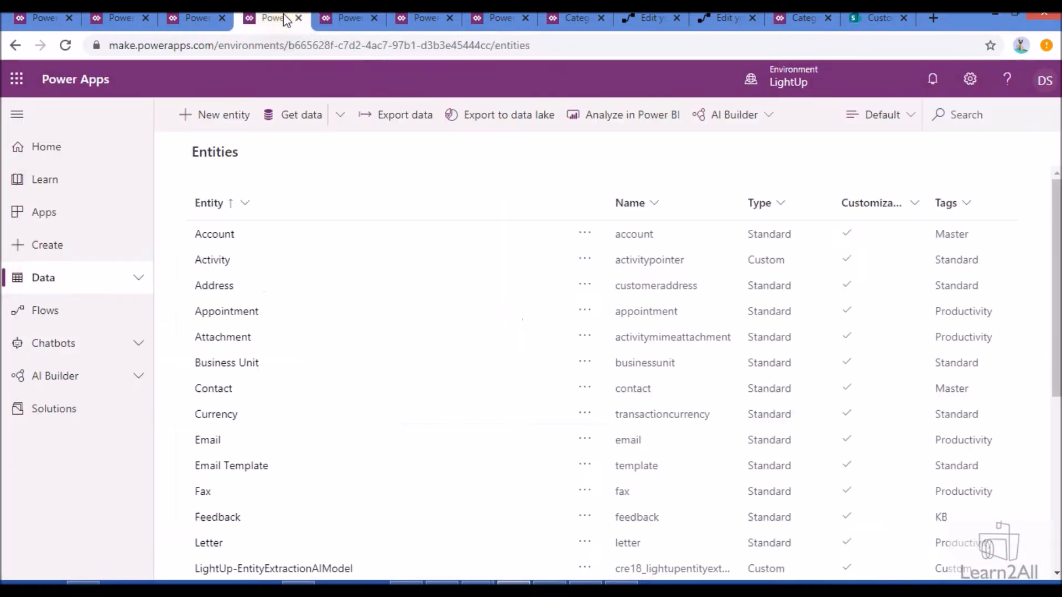
right_click(283, 17)
click(256, 89)
click(907, 117)
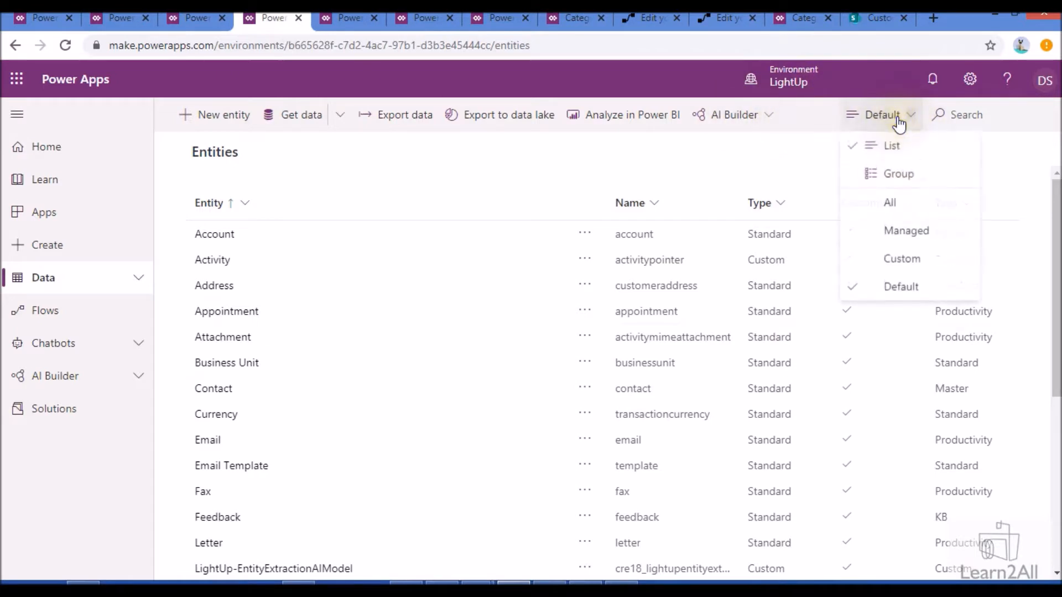
click(903, 260)
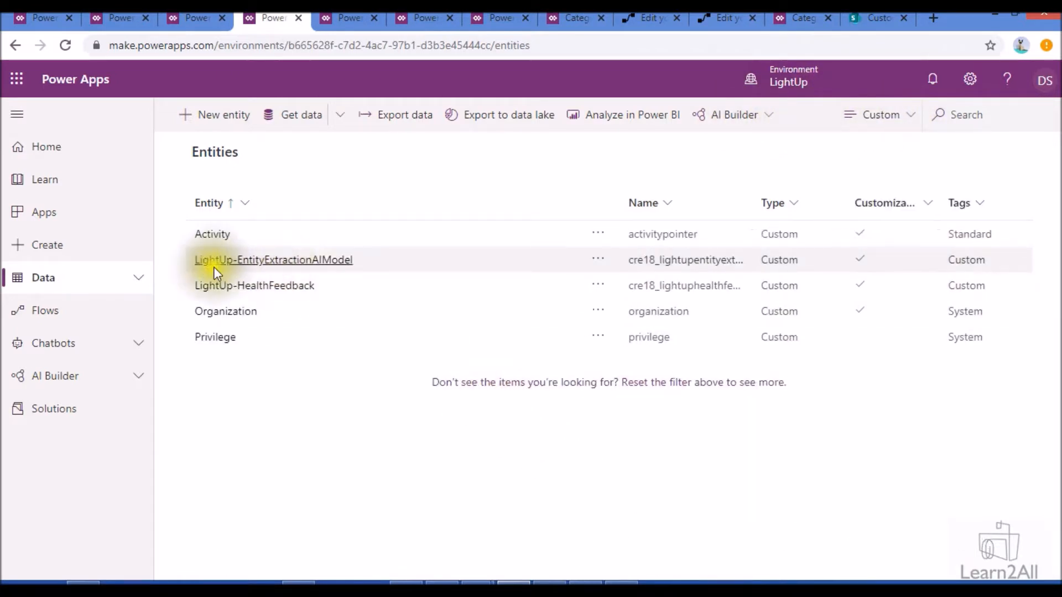
Open the LightUp-HealthFeedback entity and examine its data records with all fields shown
click(250, 292)
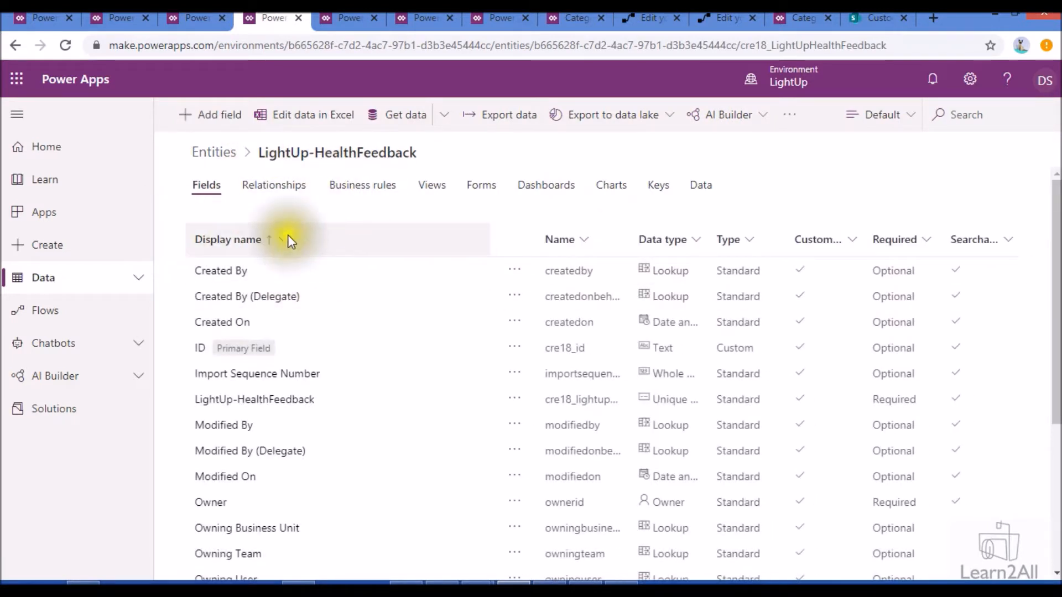
click(703, 188)
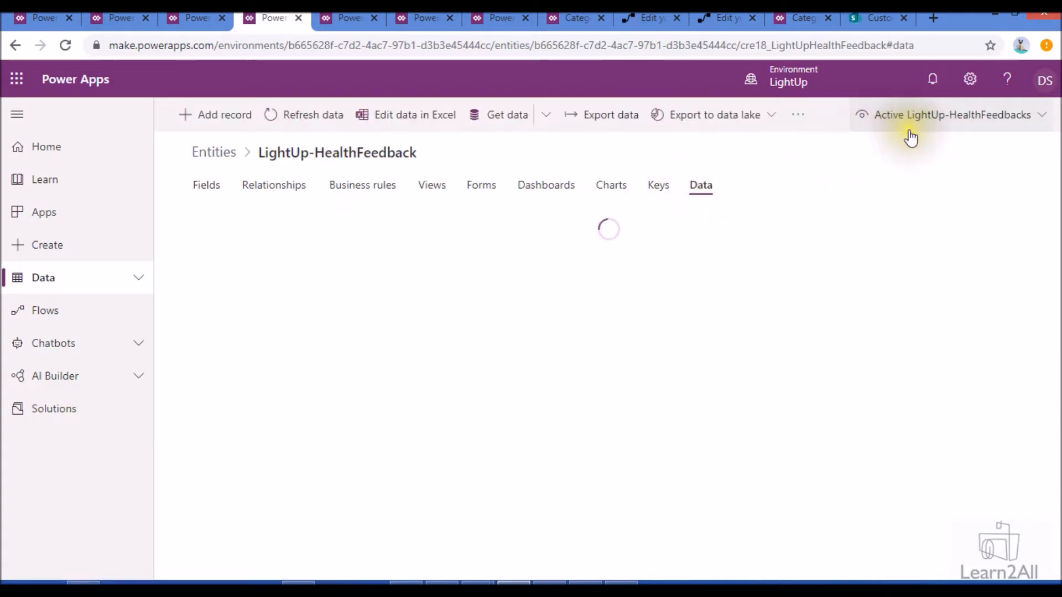
click(926, 129)
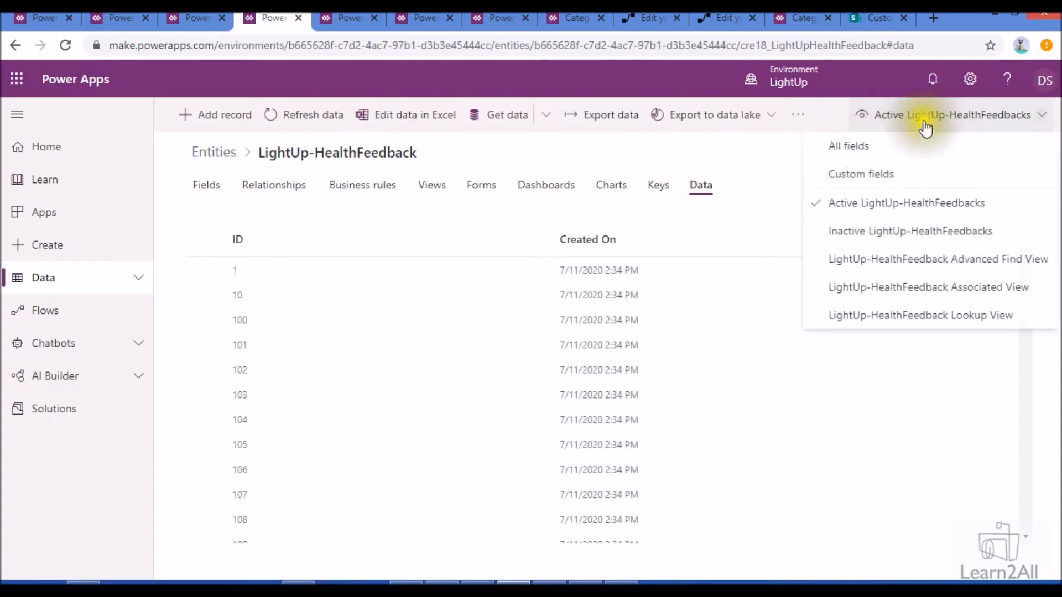
click(898, 148)
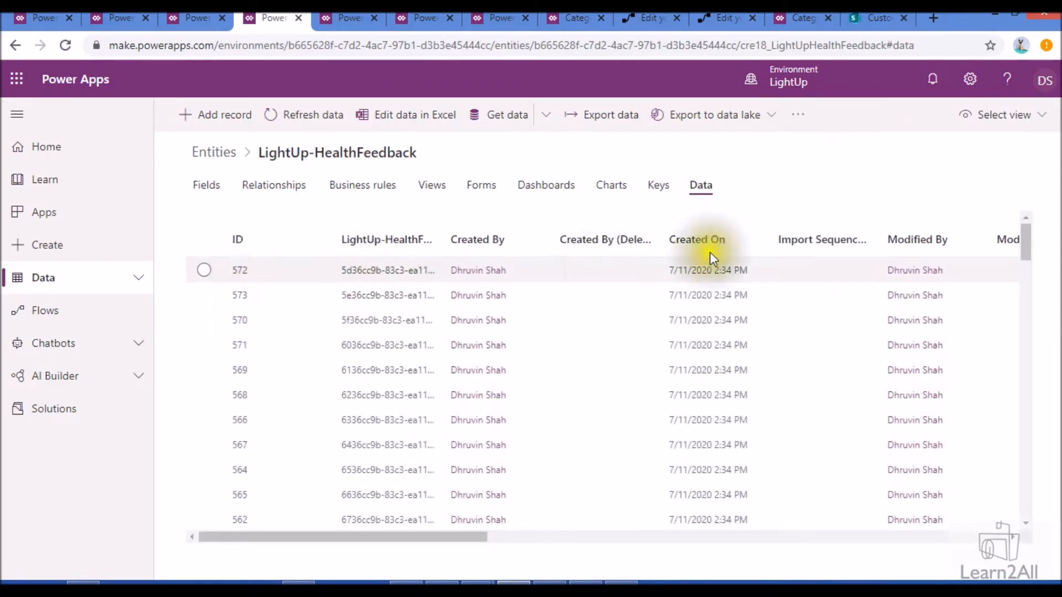
drag(450, 536, 415, 536)
scroll(405, 437, down, 5)
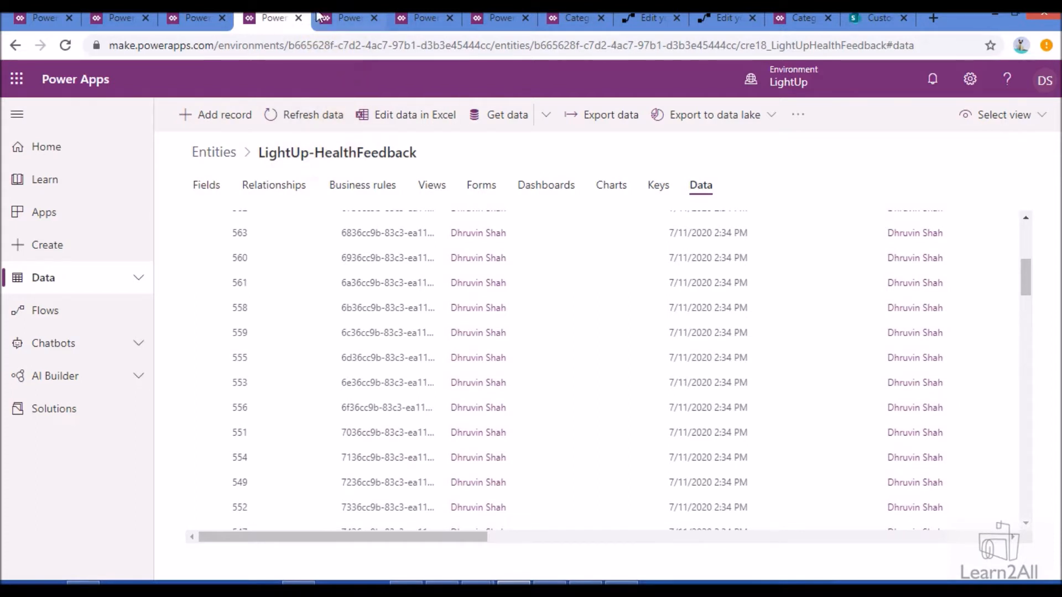
Create a Category Classification model in AI Builder named LightUp-Dev01
click(341, 15)
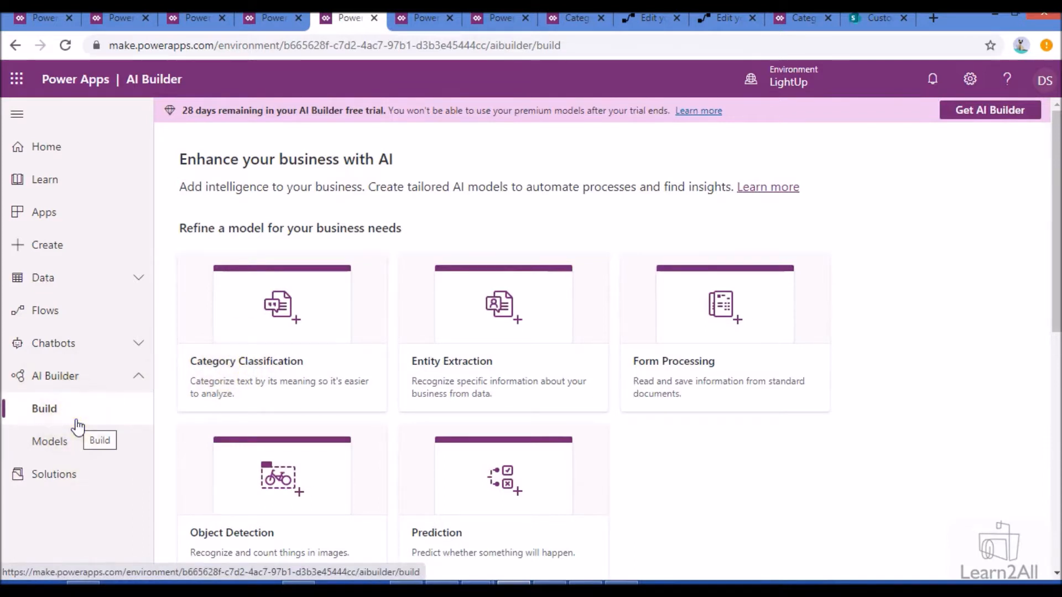
click(254, 381)
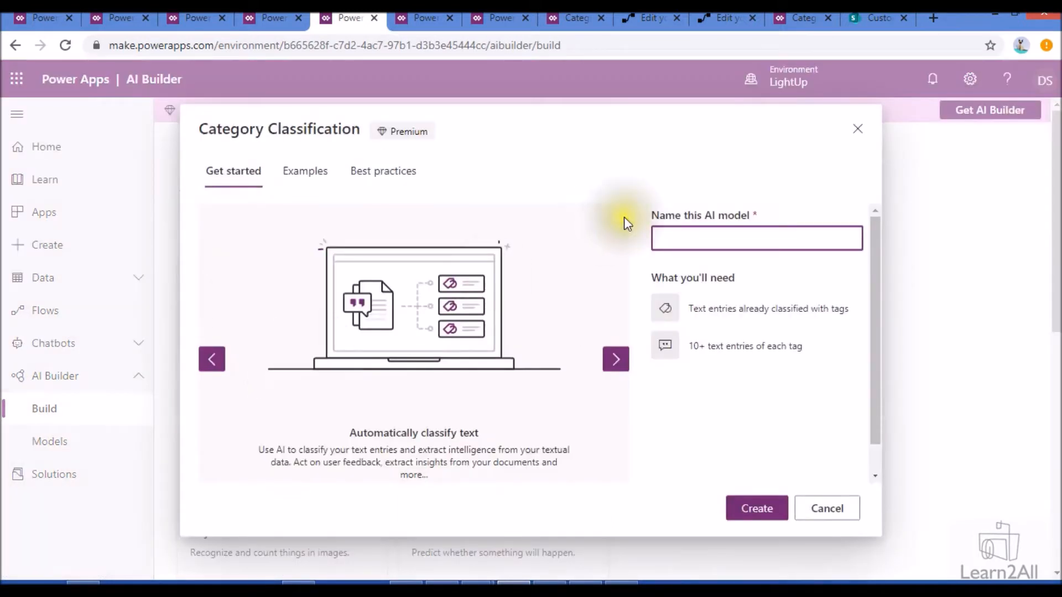
click(705, 241)
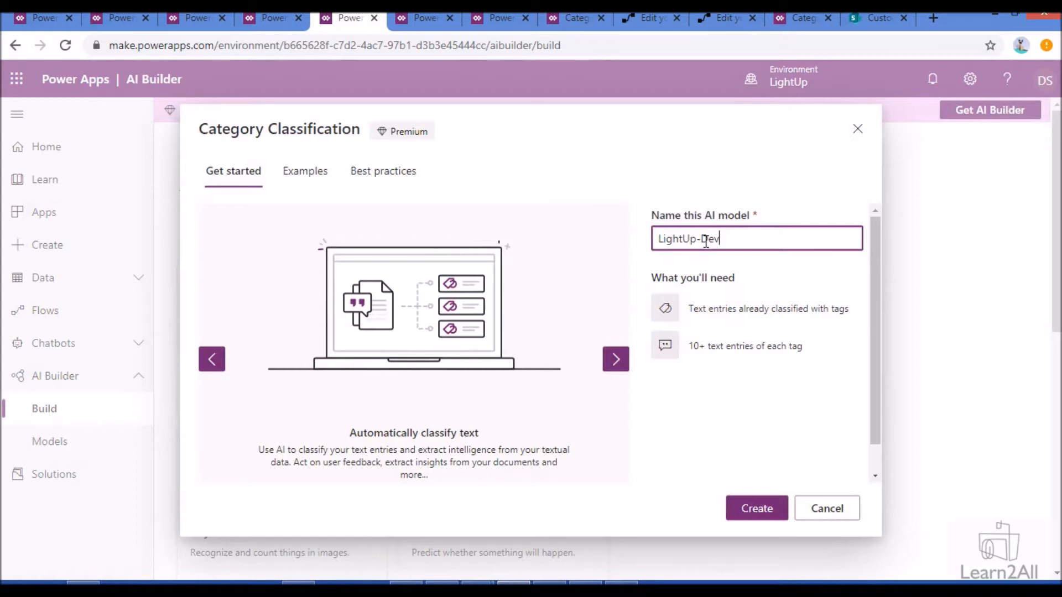
click(755, 507)
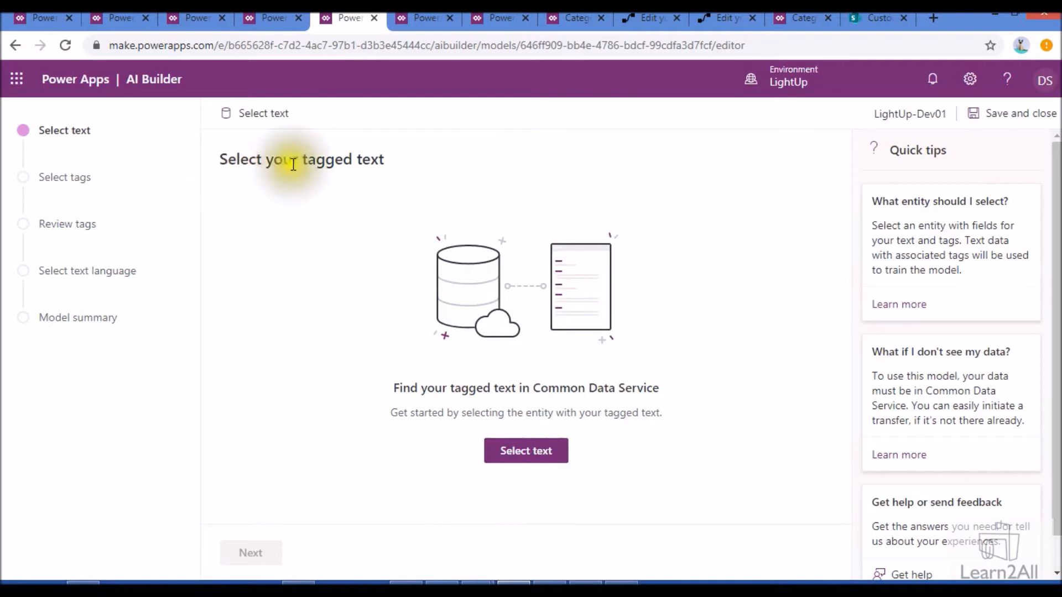
Search the entities for "li" and select the Text field of LightUp-HealthFeedback as the model's tagged text
click(521, 460)
click(521, 459)
click(909, 158)
text(li)
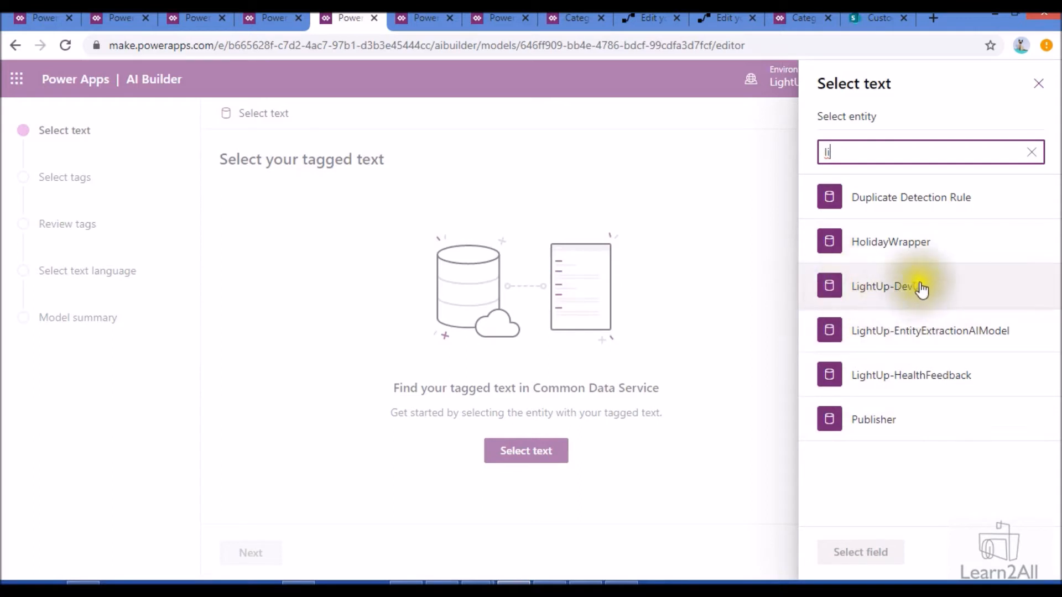
click(871, 381)
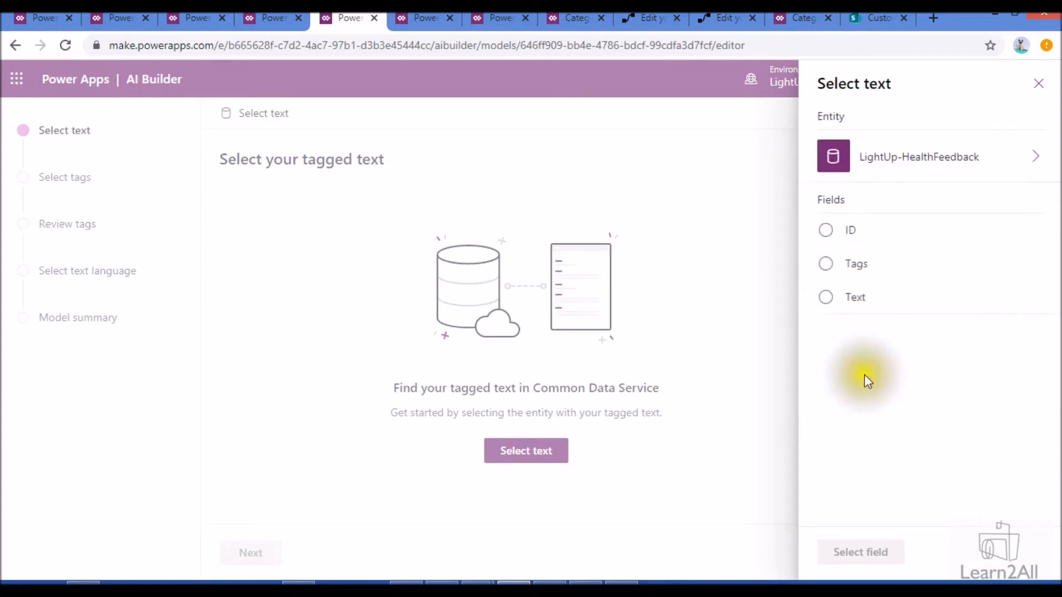
click(824, 301)
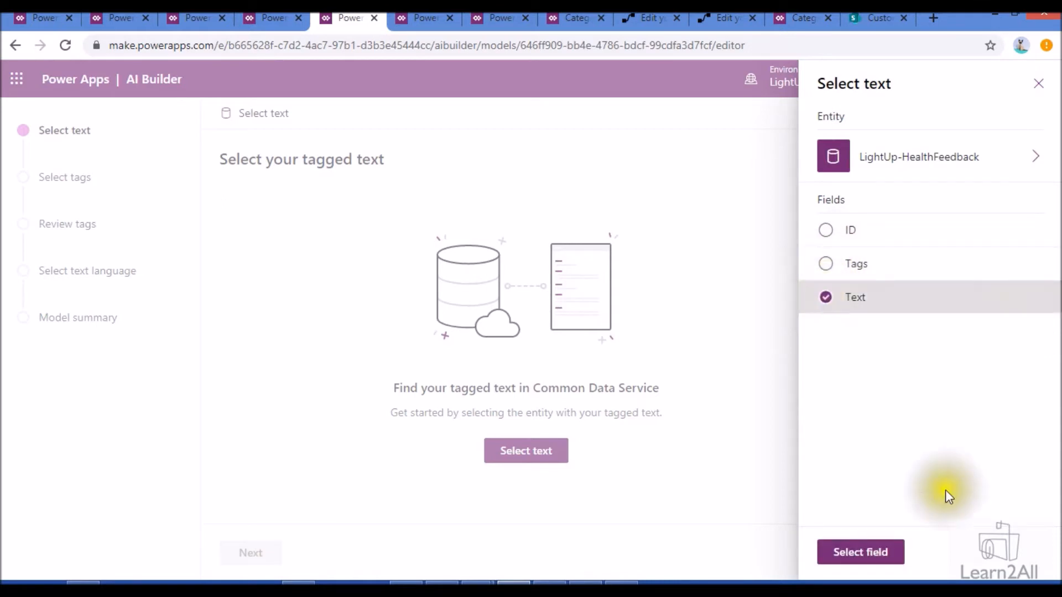
click(868, 554)
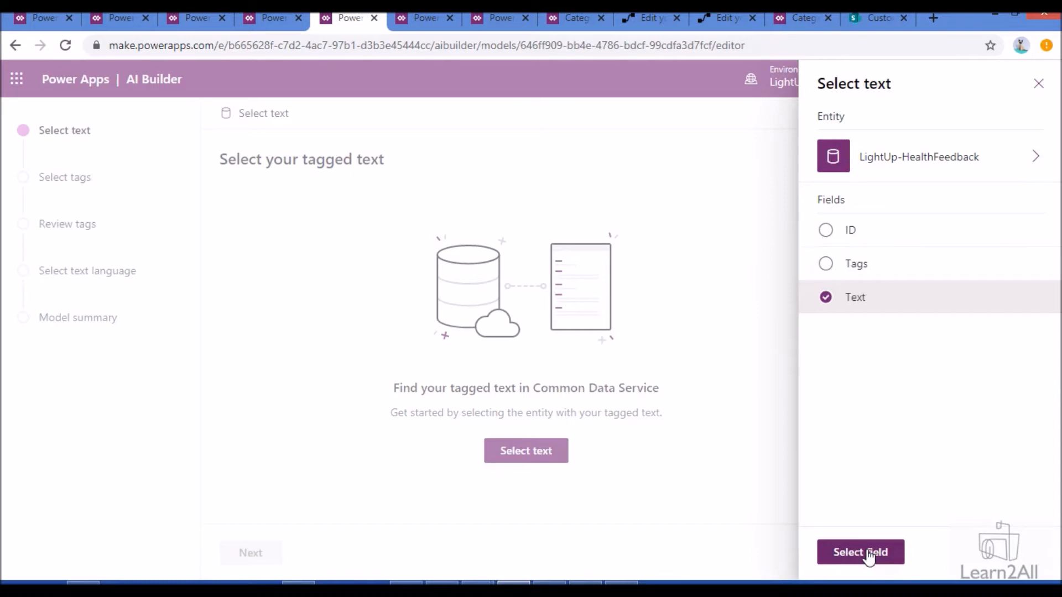
click(868, 554)
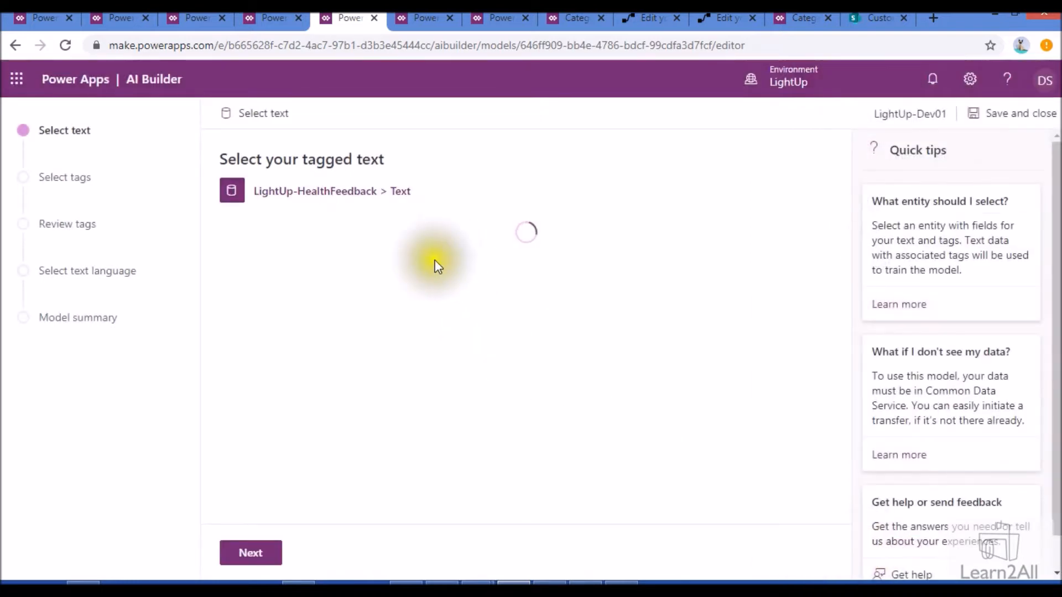
Look through the feedback text samples and continue to the tag selection
scroll(332, 315, down, 4)
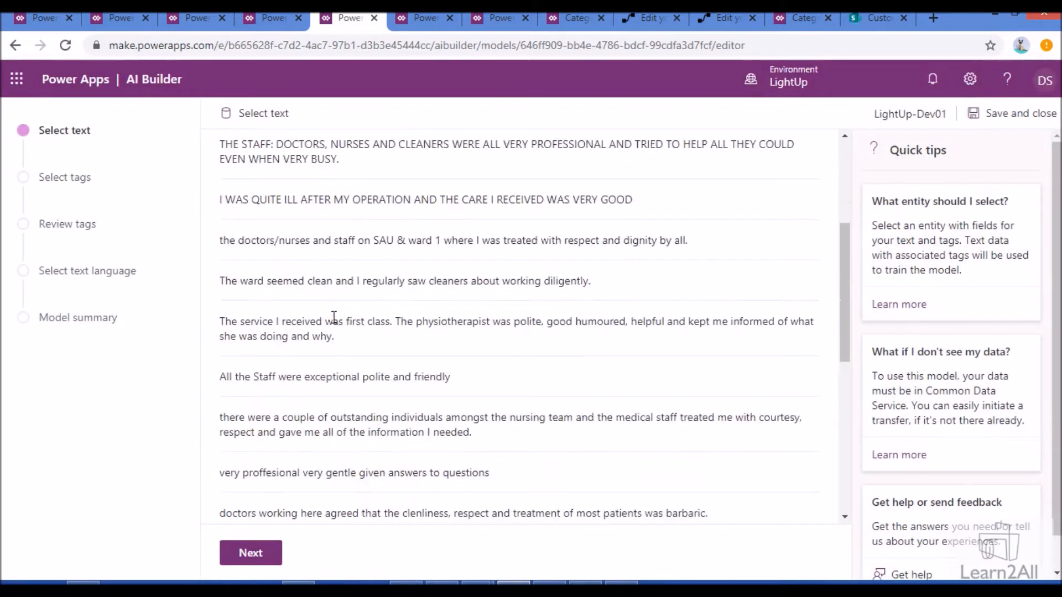
scroll(309, 315, down, 8)
scroll(288, 387, up, 7)
click(263, 560)
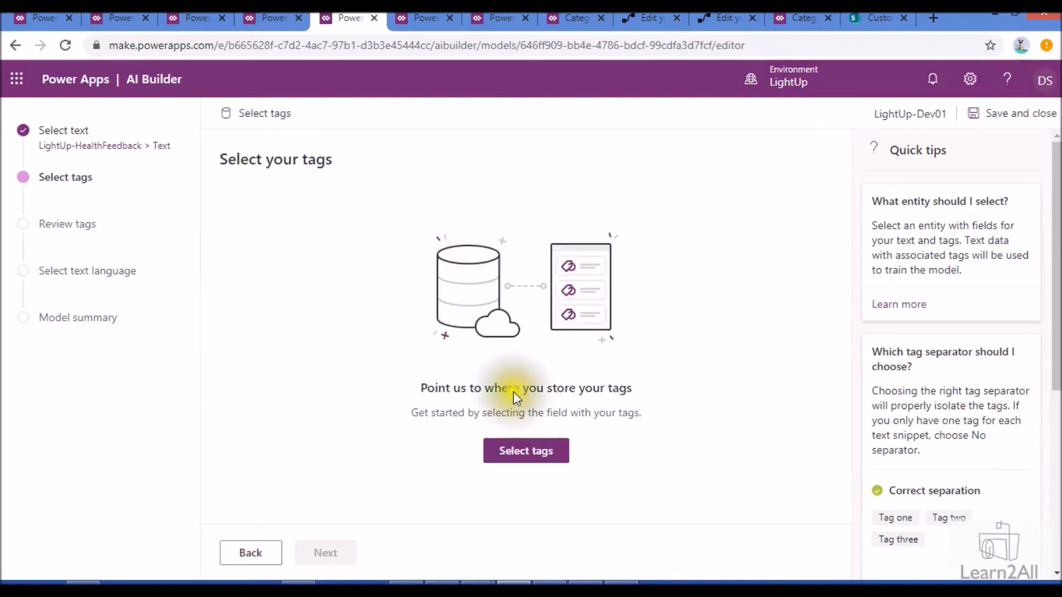
Select the Tags field of LightUp-HealthFeedback as the model's tags, keep Comma as separator and continue
click(509, 452)
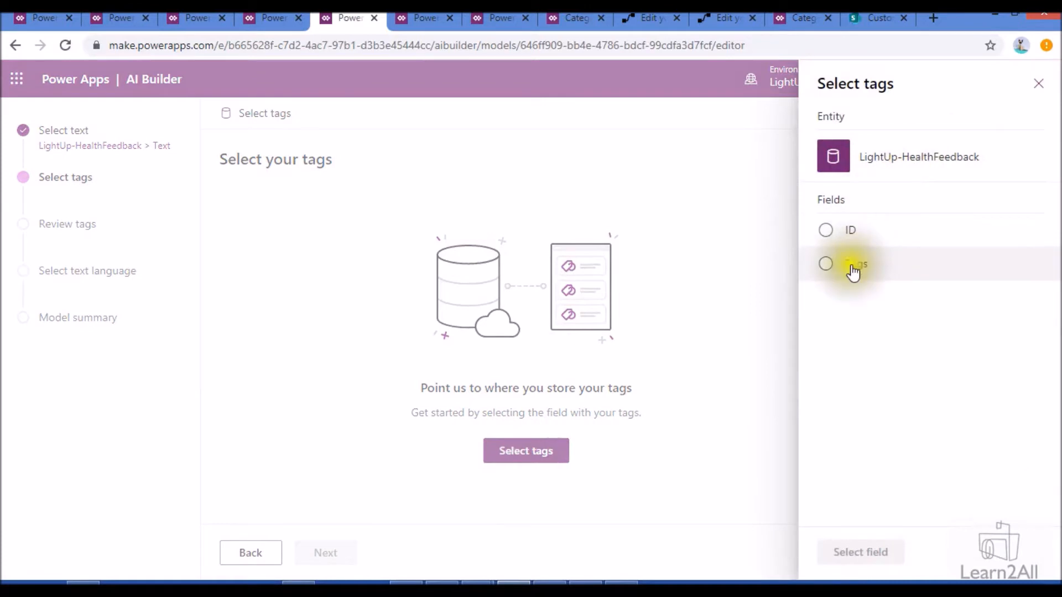
click(841, 266)
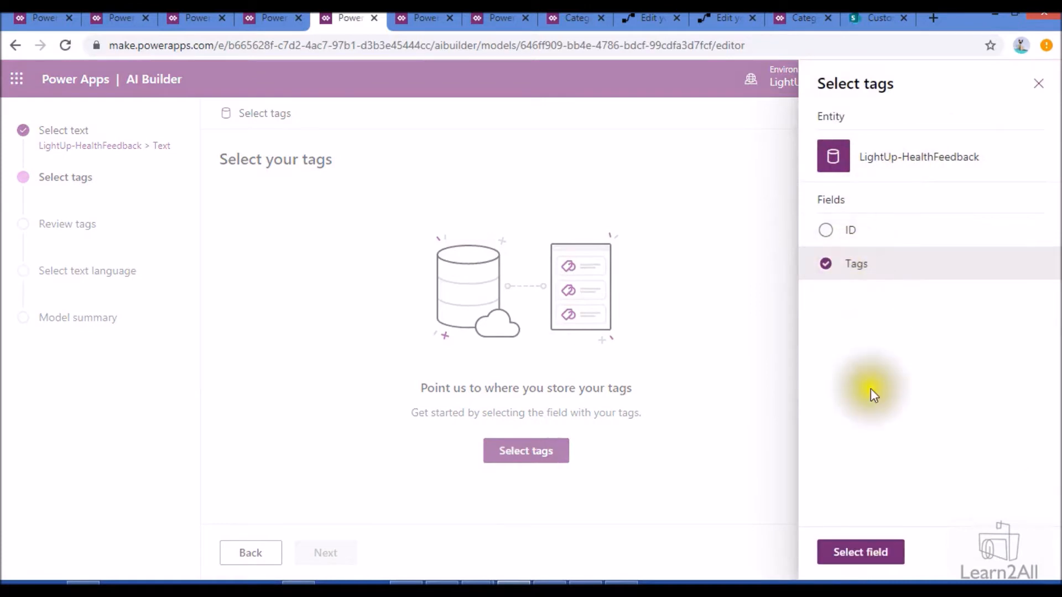
click(867, 556)
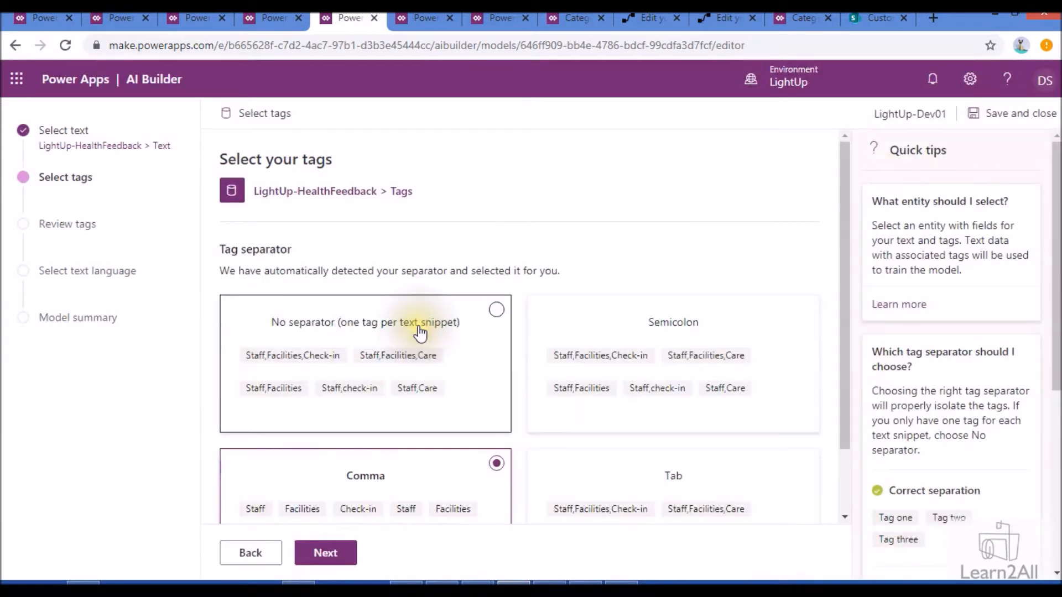
scroll(421, 331, down, 2)
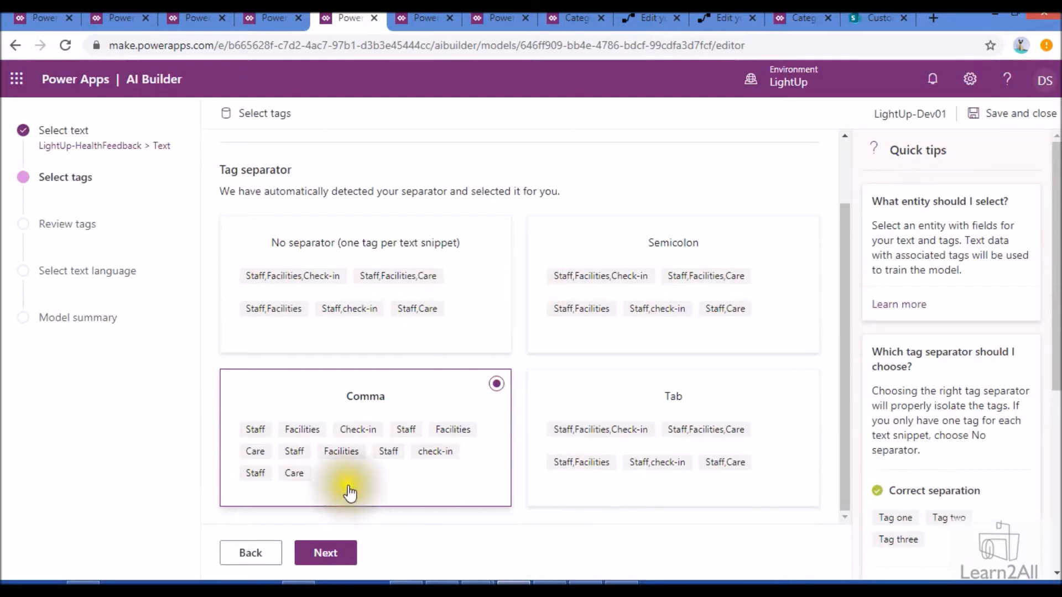
click(315, 554)
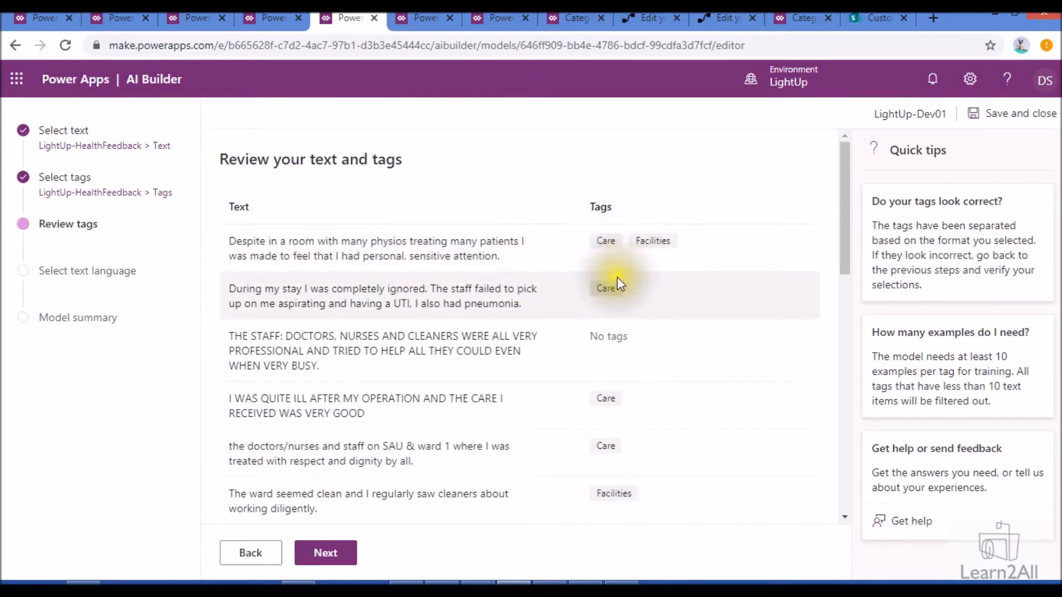
Review the feedback texts with their assigned tags and continue to the language selection
scroll(615, 379, down, 12)
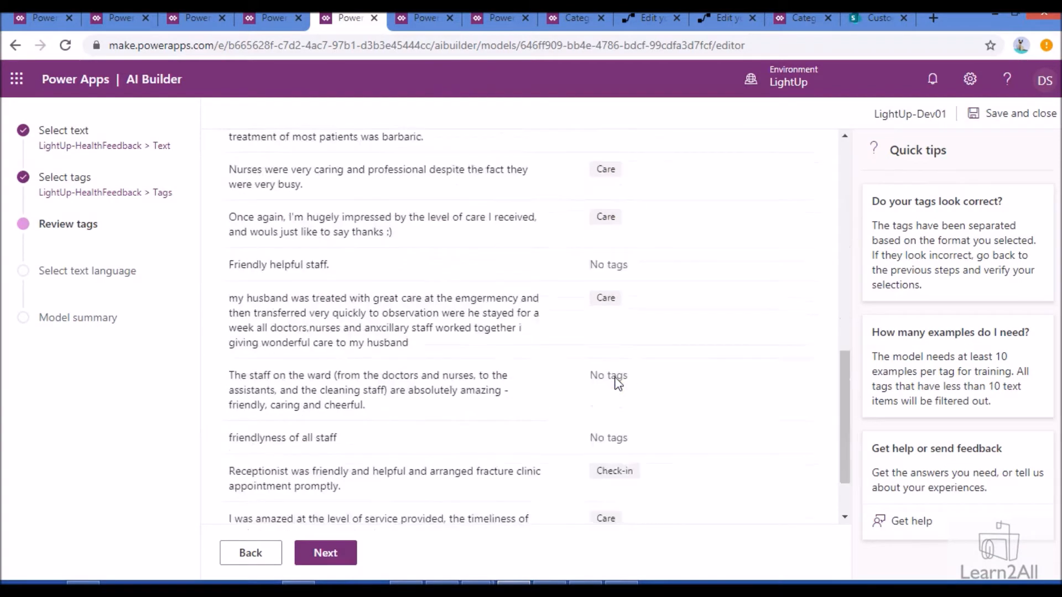
scroll(618, 382, down, 2)
click(325, 552)
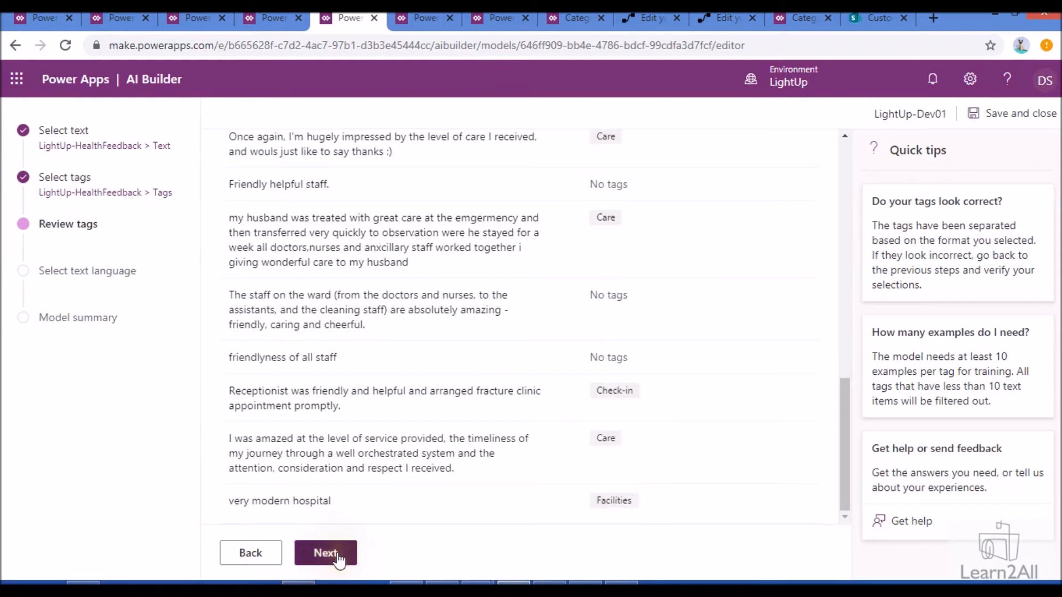
Choose English as the text language and train the LightUp-Dev01 model, closing with a return to the models list
click(362, 216)
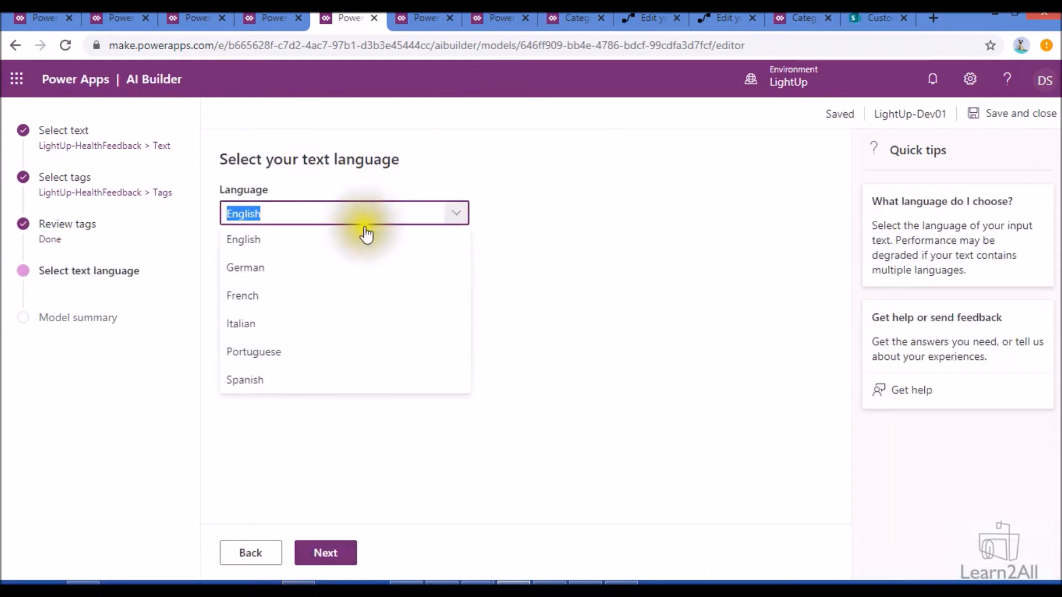
click(358, 240)
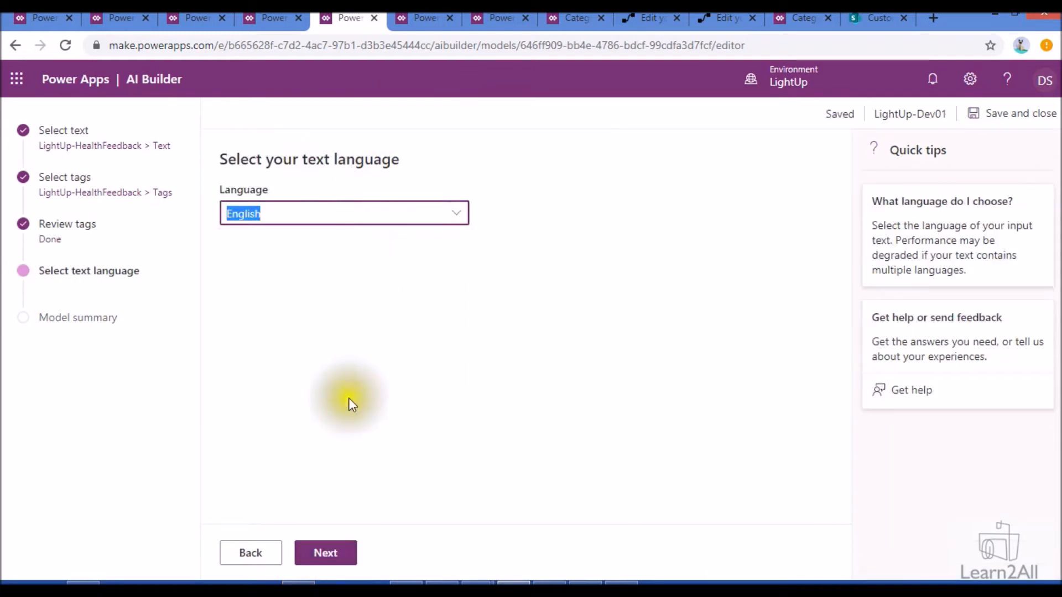
click(331, 559)
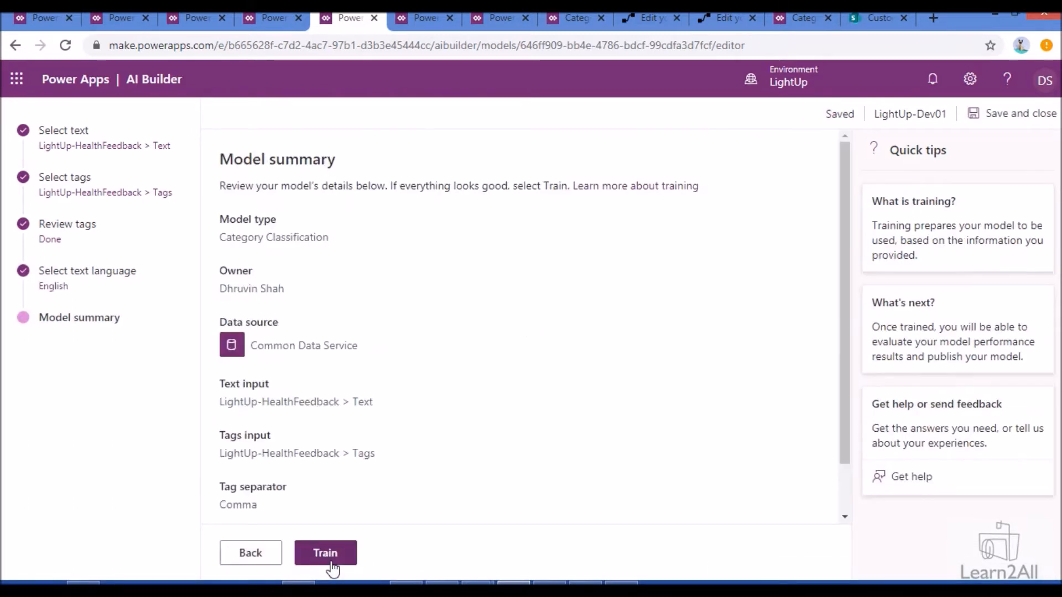
click(336, 552)
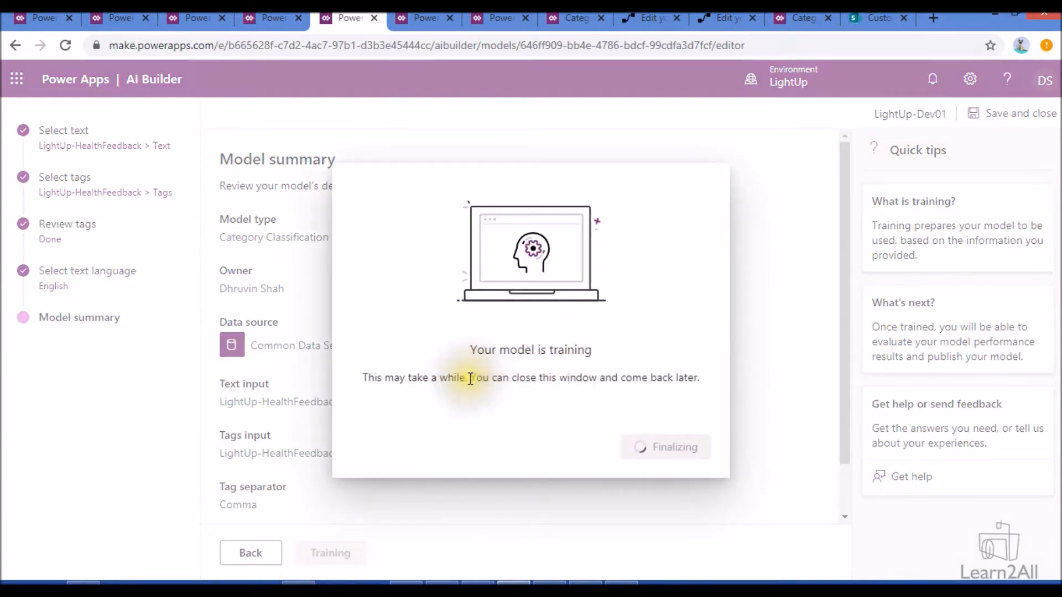
click(664, 464)
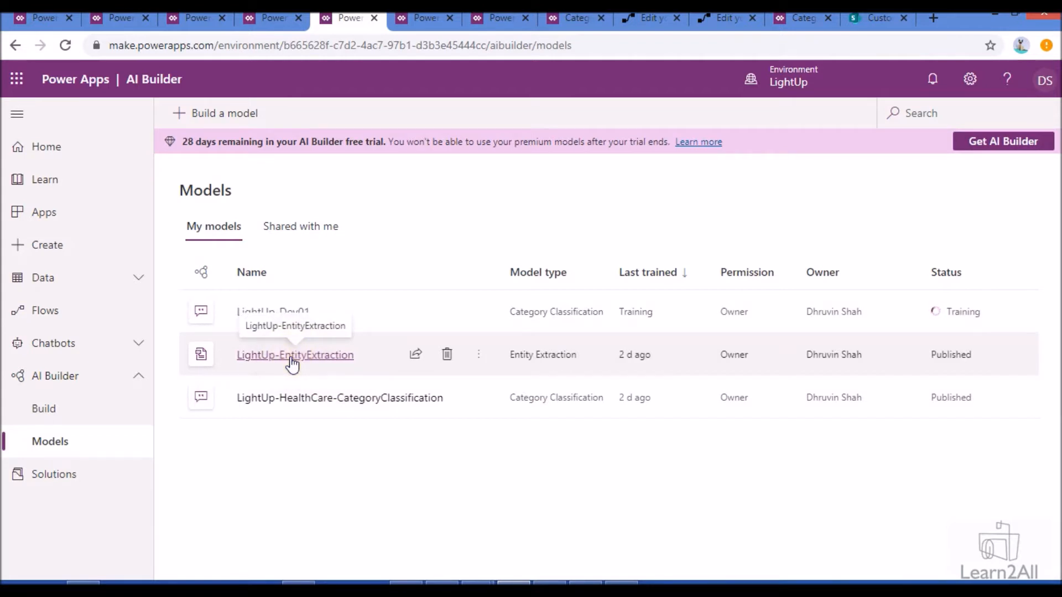
Open the published LightUp-HealthCare-CategoryClassification model and start a quick test of it
click(291, 397)
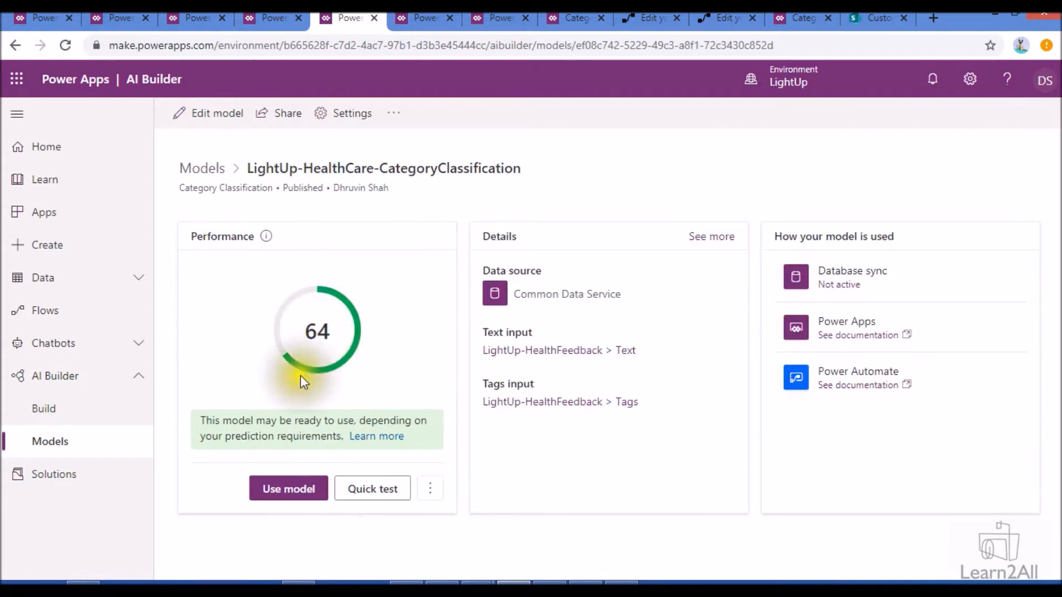
click(373, 491)
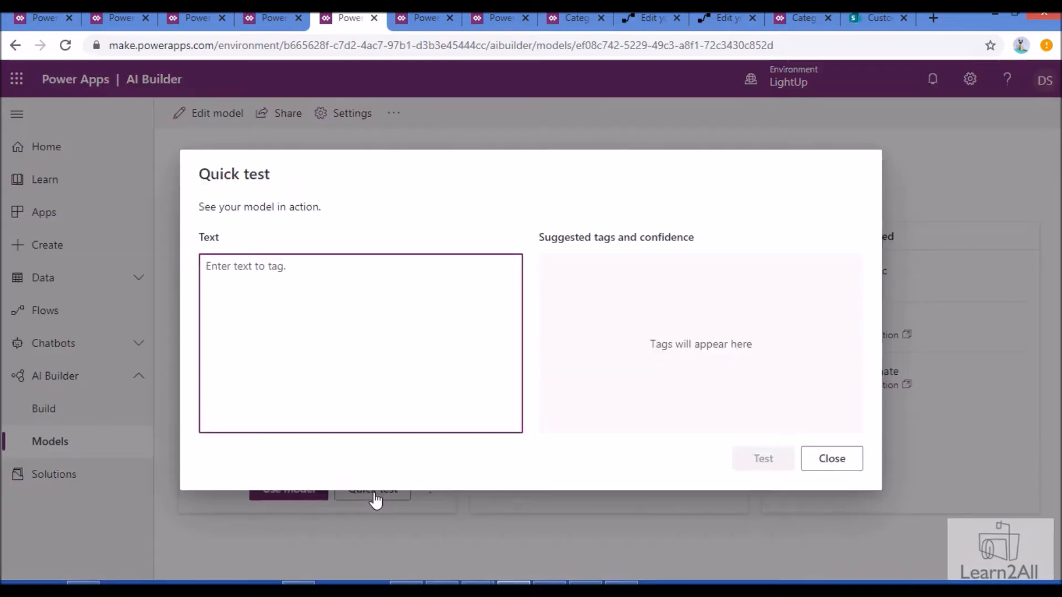
click(416, 282)
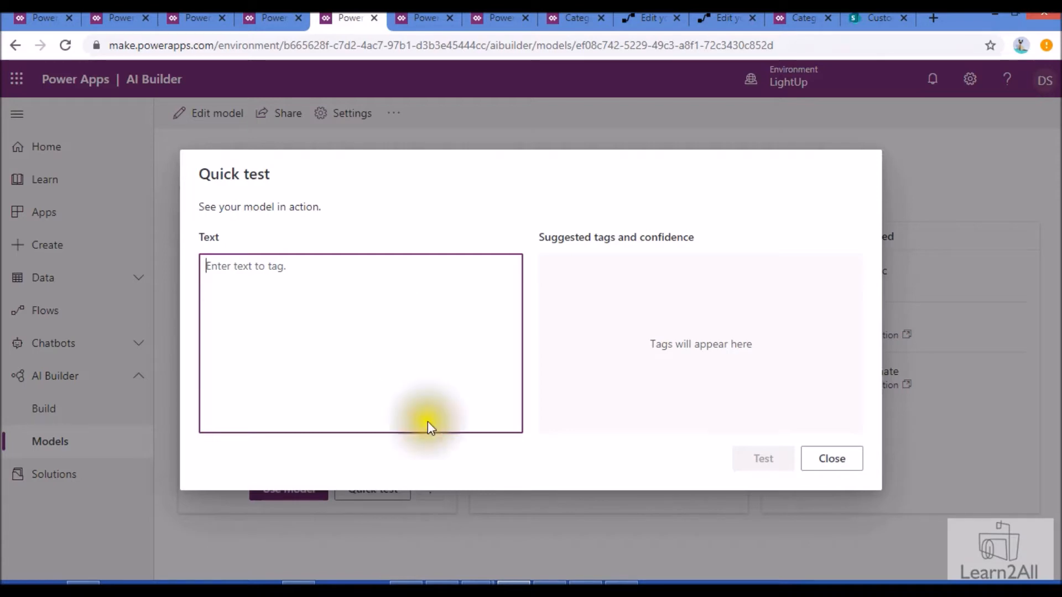
Switch to HealthCare Feedback.csv in Excel, examine the tags in column B beside the feedback texts, and return to the quick test
click(478, 585)
click(431, 532)
scroll(422, 514, down, 15)
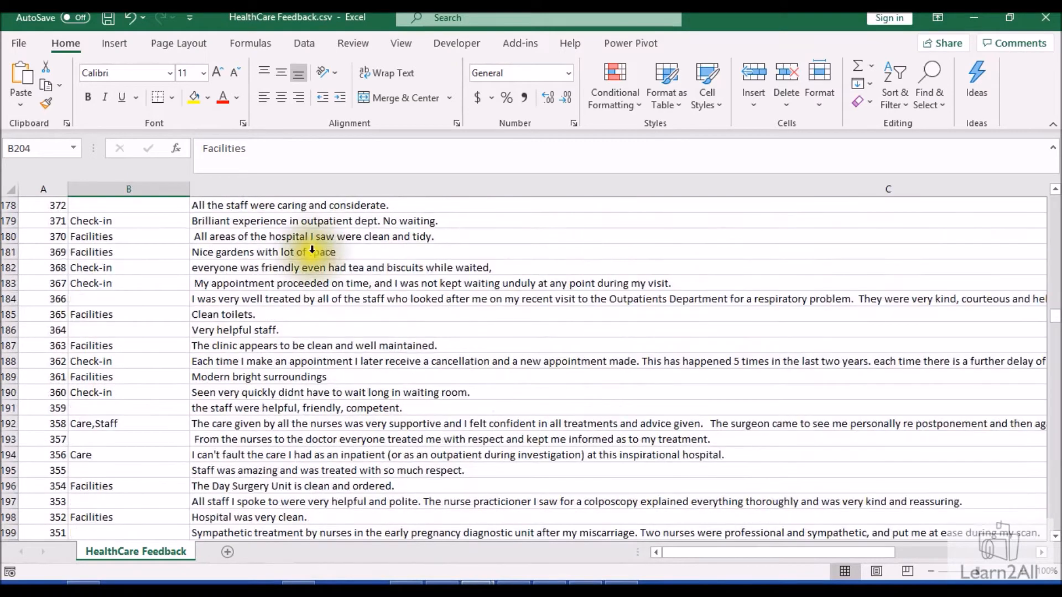
click(126, 189)
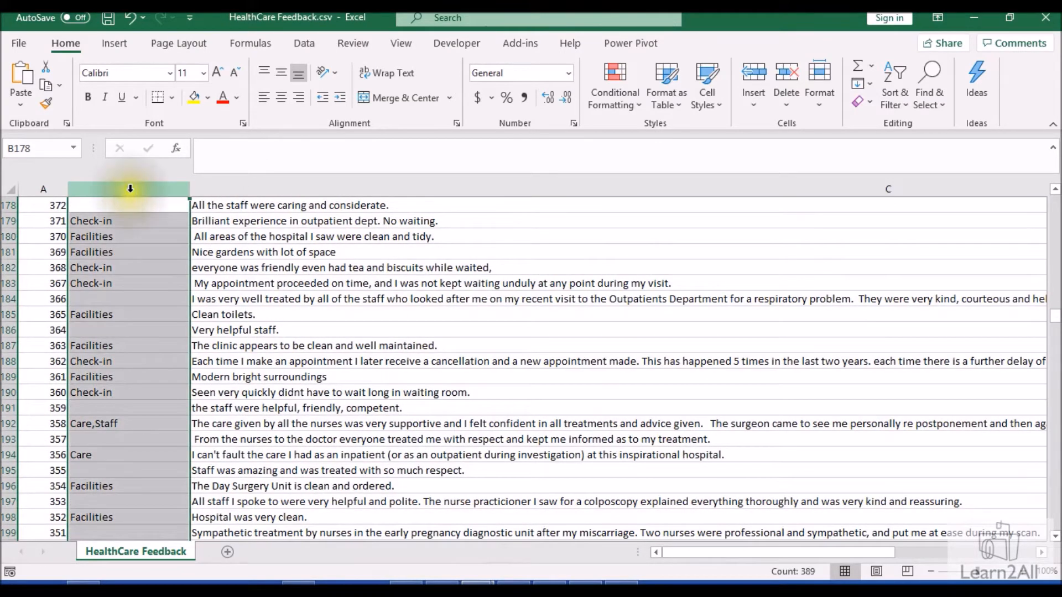
scroll(233, 404, up, 1)
scroll(233, 405, up, 4)
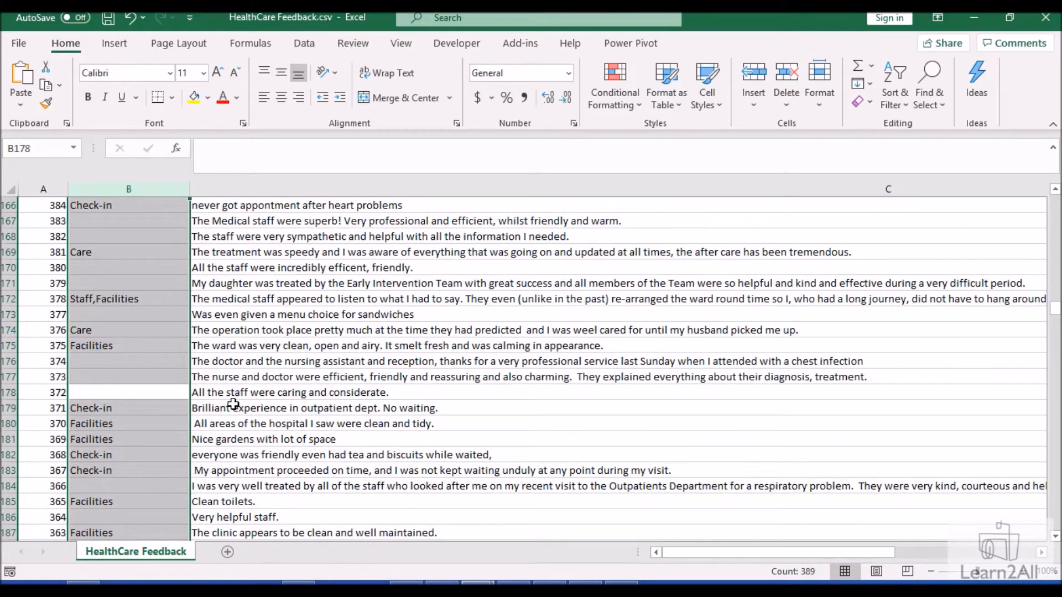
key(alt+Tab)
click(242, 399)
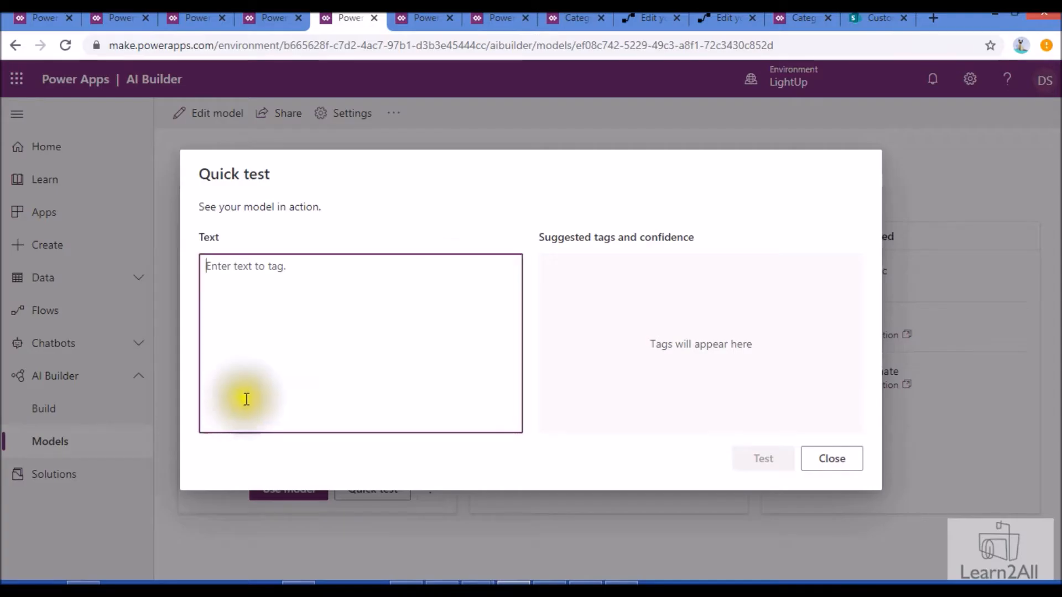
Quick-test the model with the sentence "The staff took a lots of care as I was suffering from COVID." copied from CategoryClassification.txt in Notepad++
key(alt+Tab)
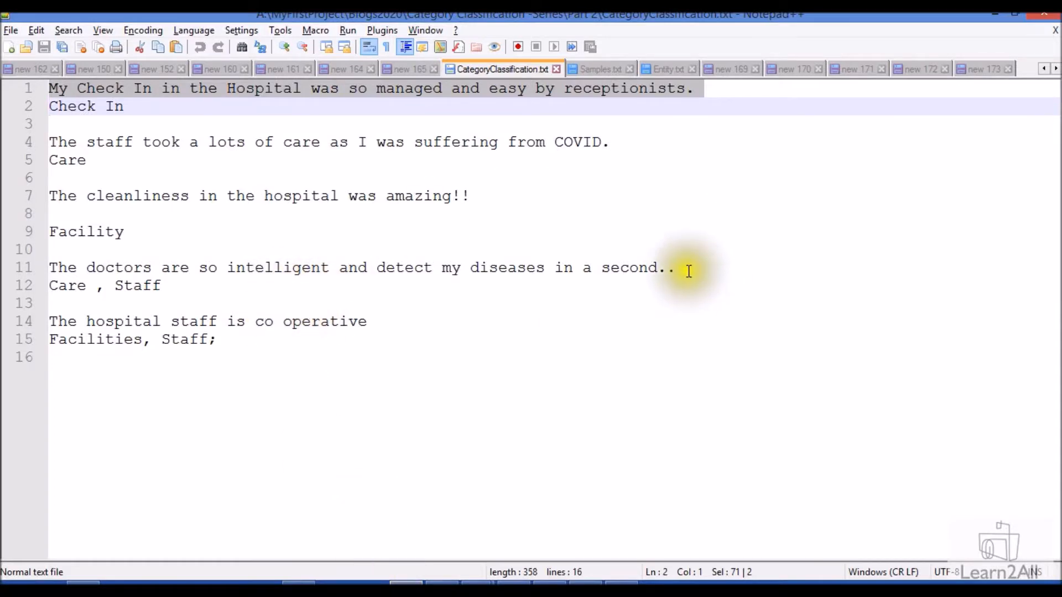
drag(609, 142, 2, 145)
key(ctrl+c)
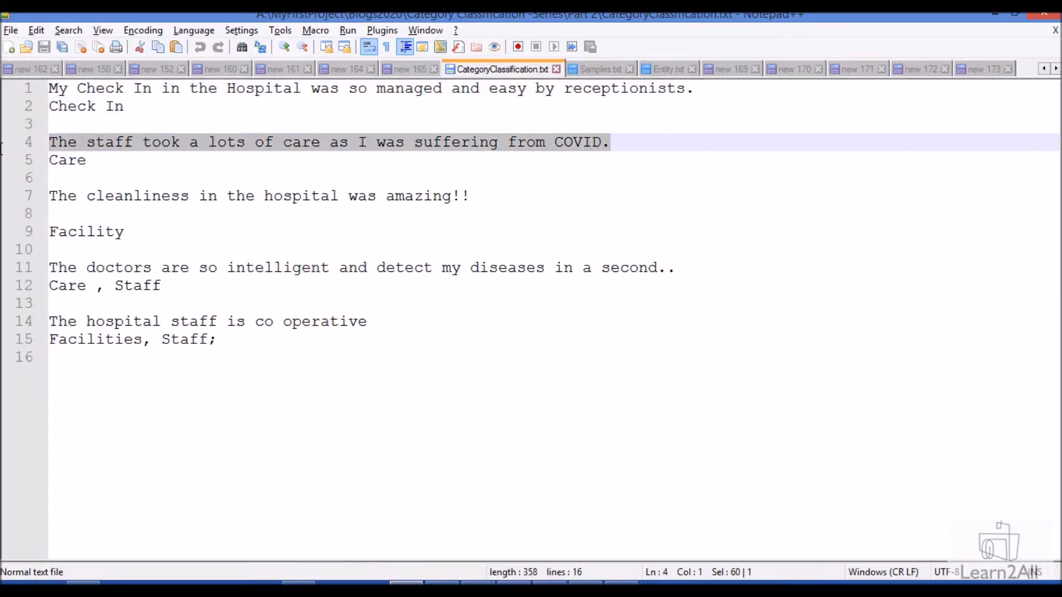
key(alt+Tab)
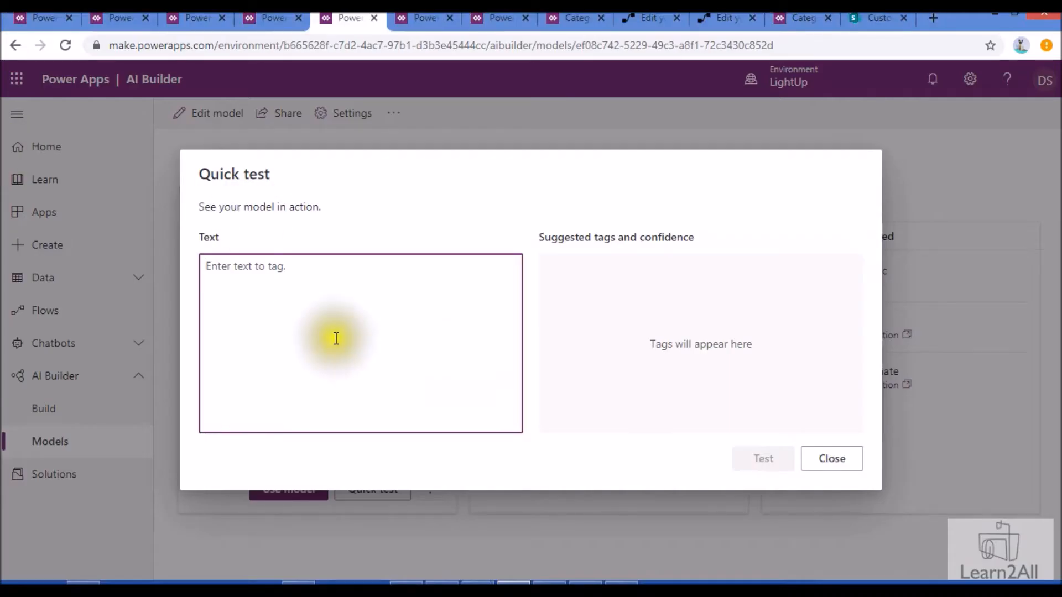
click(281, 269)
key(ctrl+v)
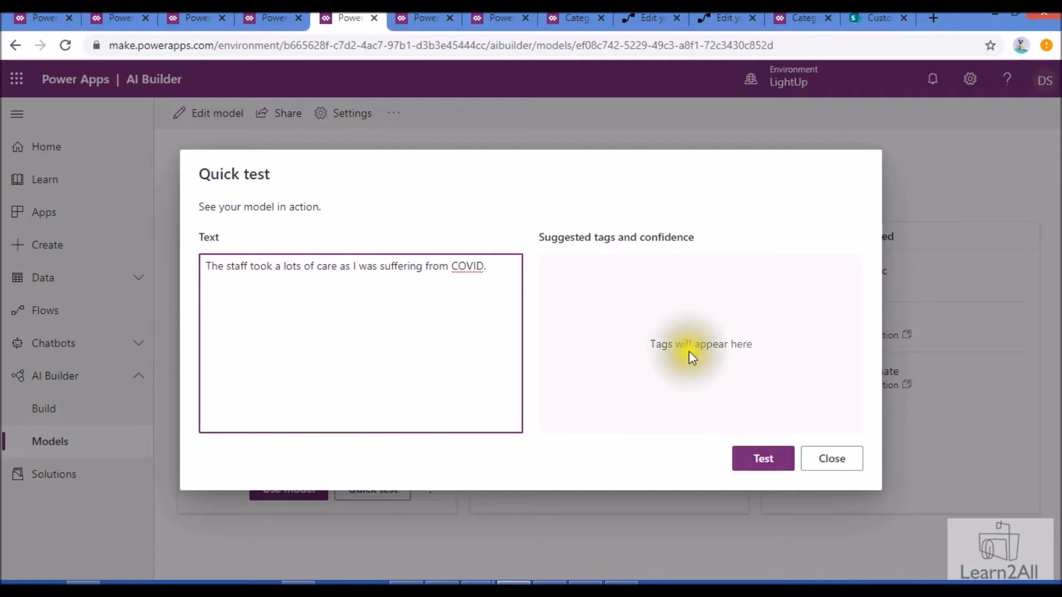
click(748, 459)
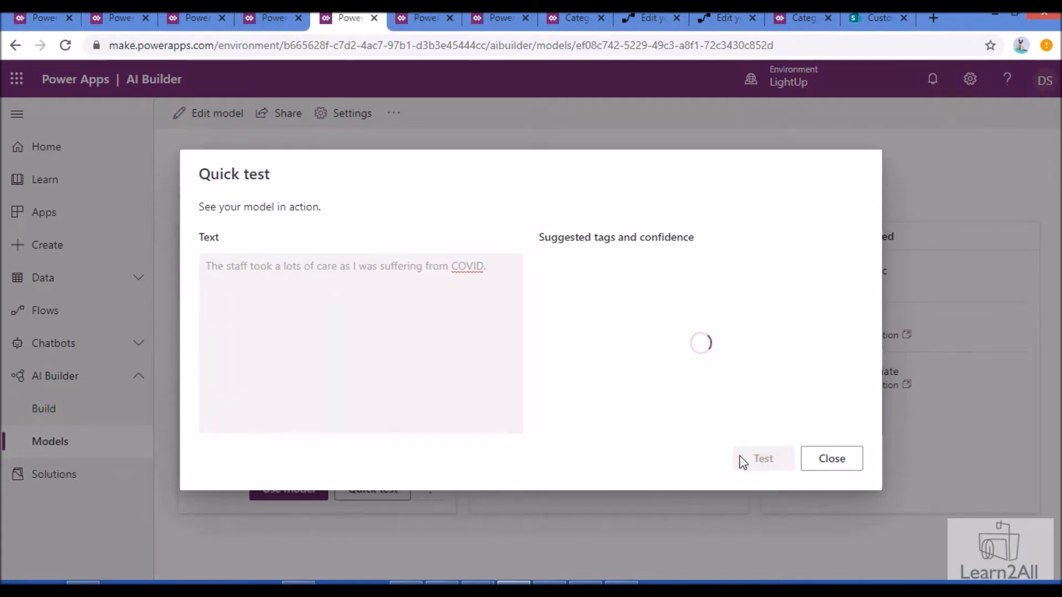
click(739, 459)
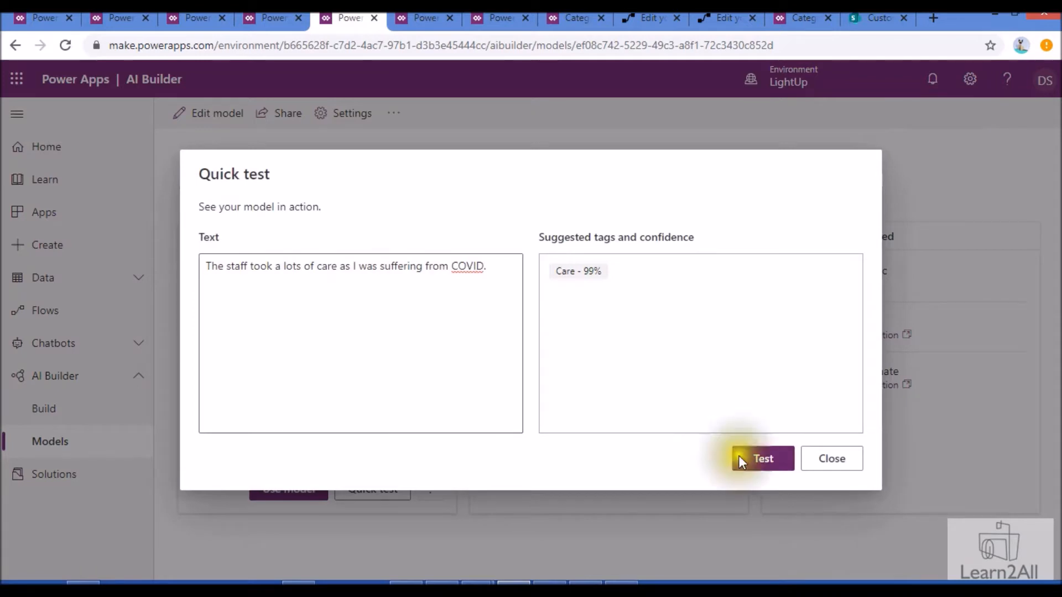
click(589, 276)
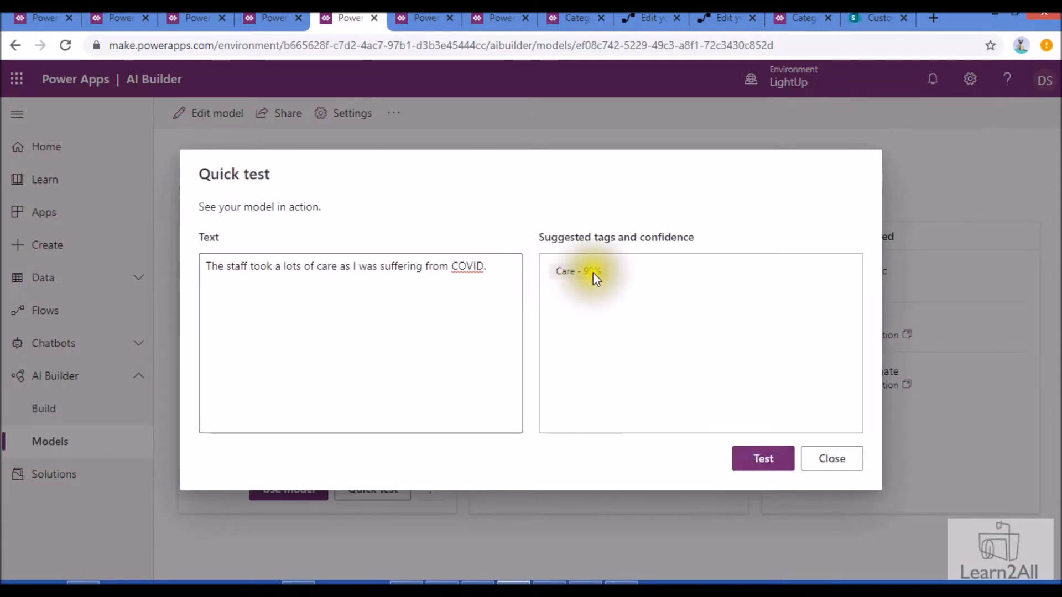
Replace the test text with "The doctors are so intelligent and detect my diseases in a second.." from CategoryClassification.txt and run the test
key(alt+Tab)
click(746, 271)
key(shift+Home)
key(ctrl+c)
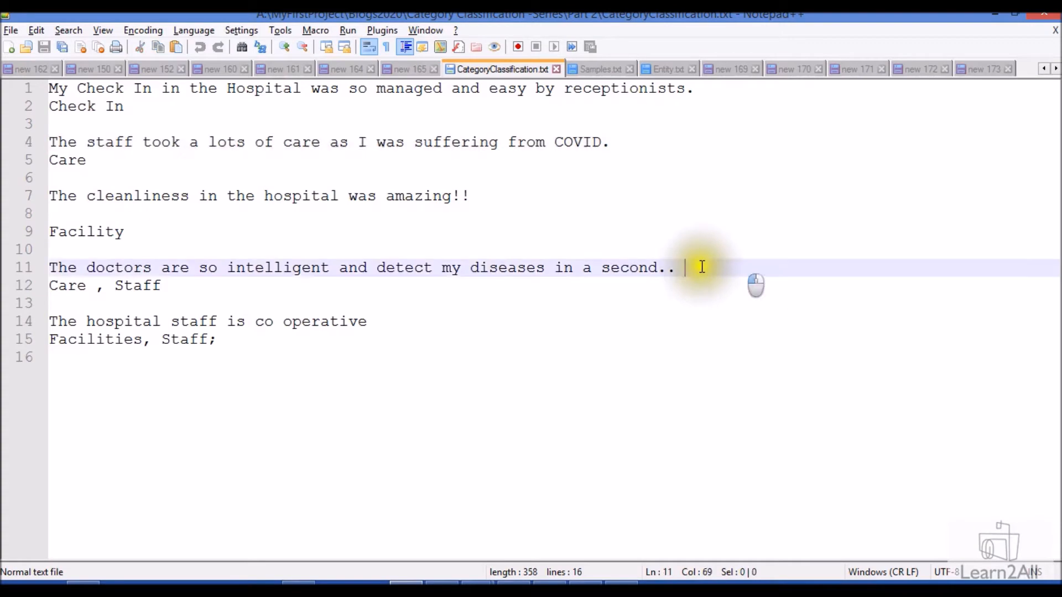
key(alt+Tab)
click(327, 304)
key(ctrl+a)
key(ctrl+v)
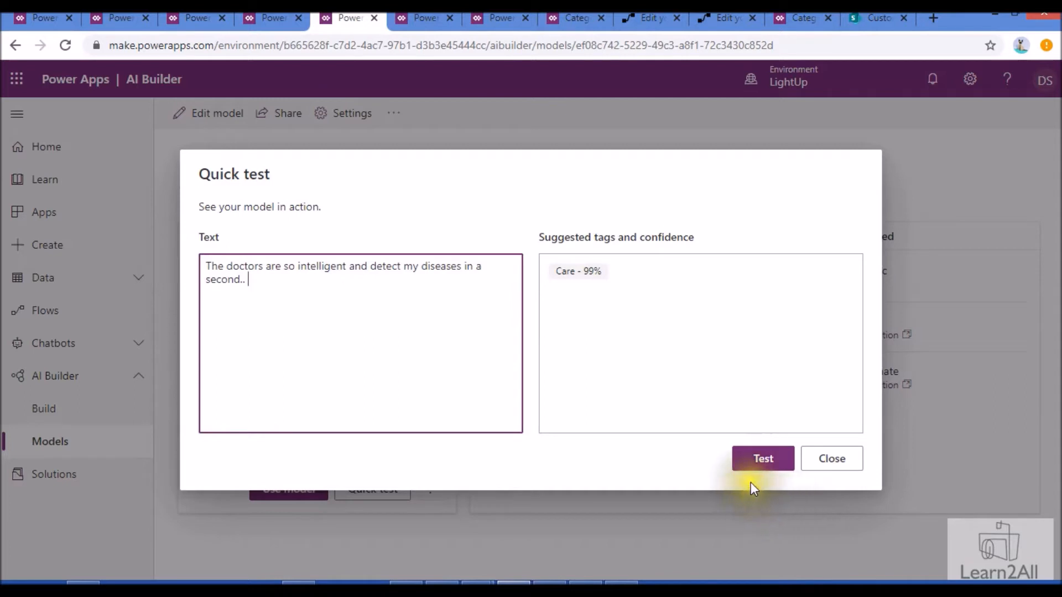
click(758, 463)
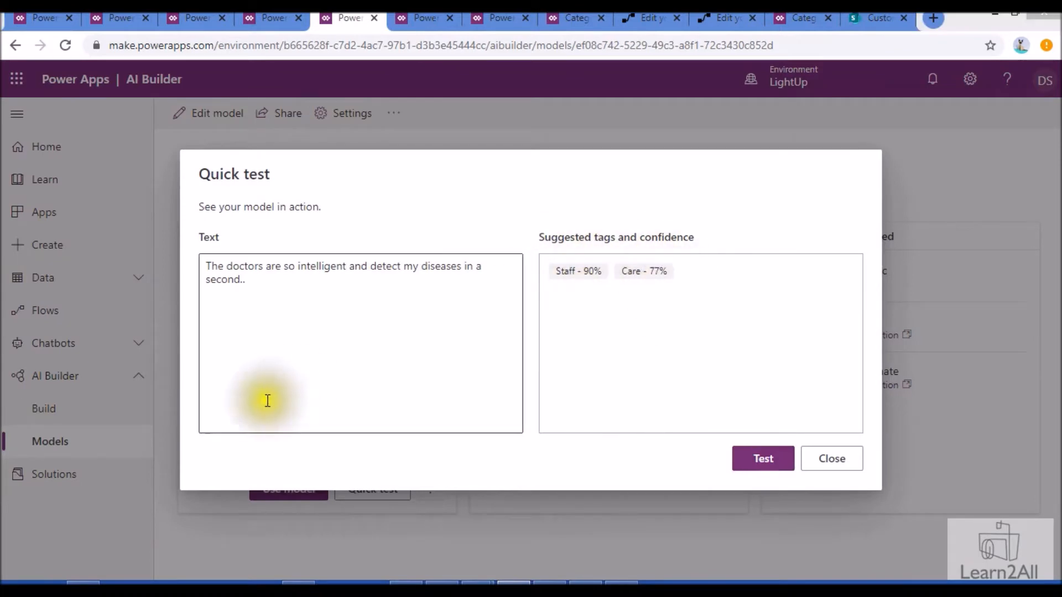
Test the model with "The hospital staff is co operative" copied from CategoryClassification.txt, and close the quick test
key(alt+Tab)
drag(387, 324, 31, 331)
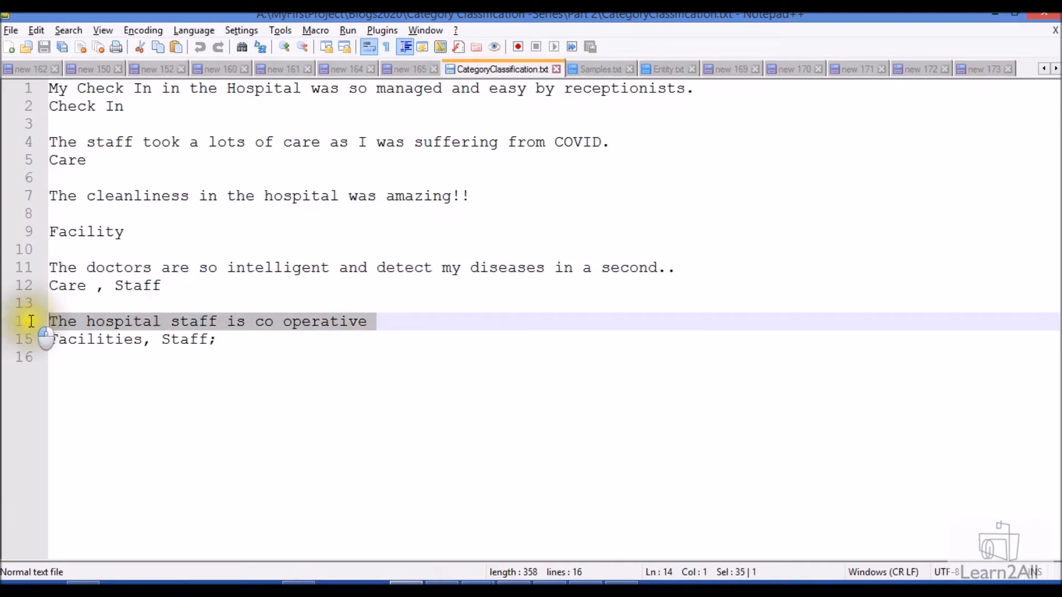
key(ctrl+c)
key(alt+Tab)
click(261, 332)
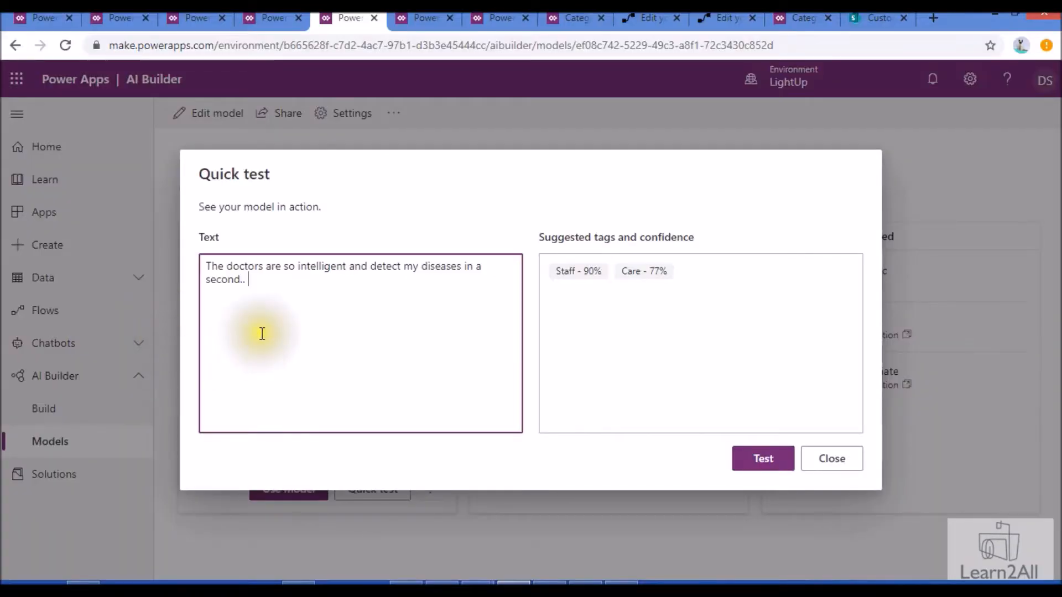
key(ctrl+a)
key(ctrl+v)
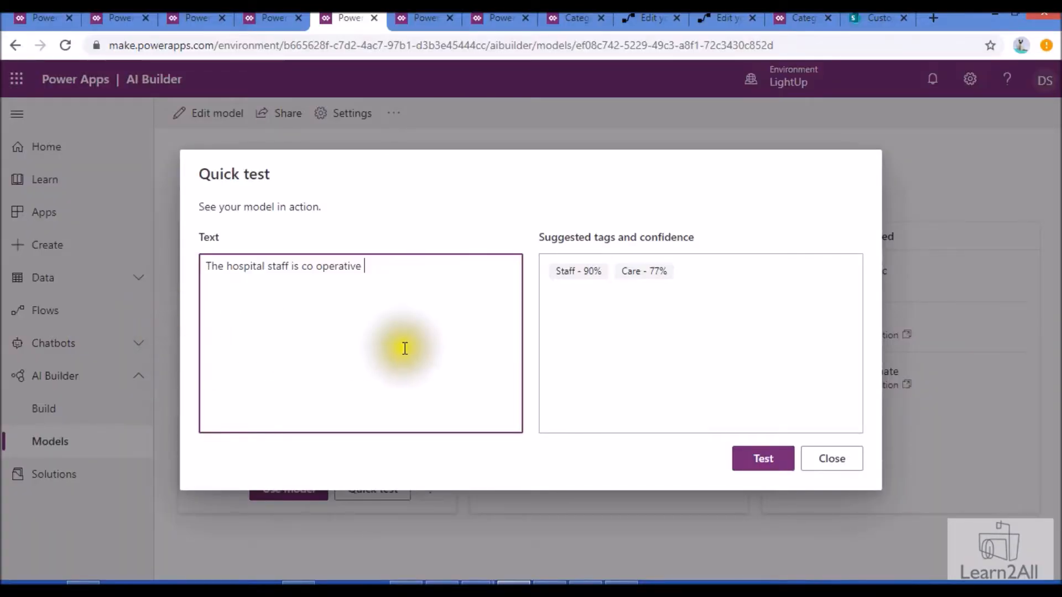
click(760, 461)
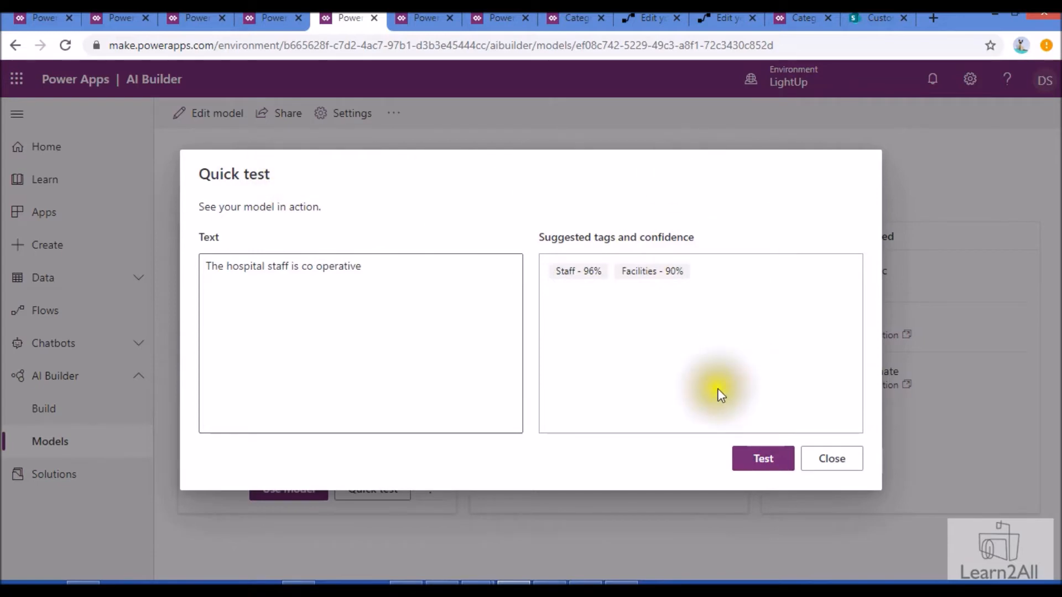
click(824, 468)
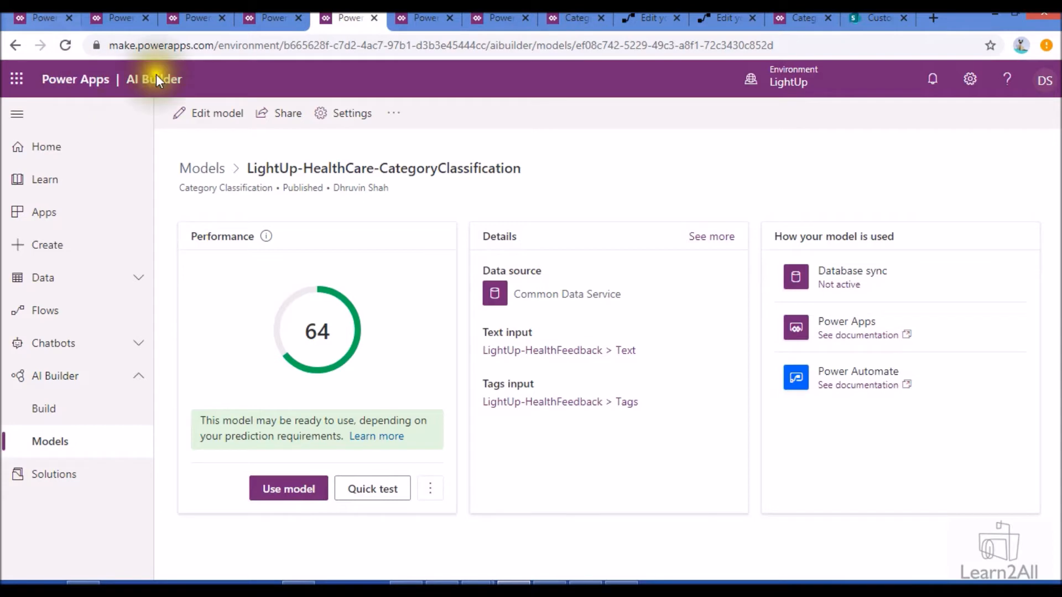
Publish the trained LightUp-Dev01 model from the models list and go to the environment's solutions
click(200, 168)
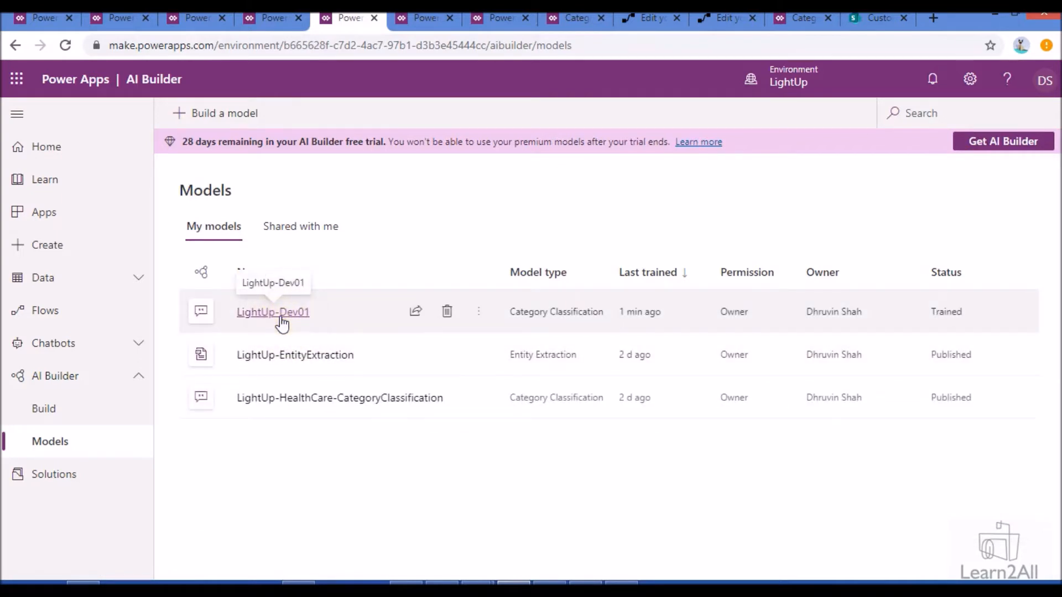
click(281, 320)
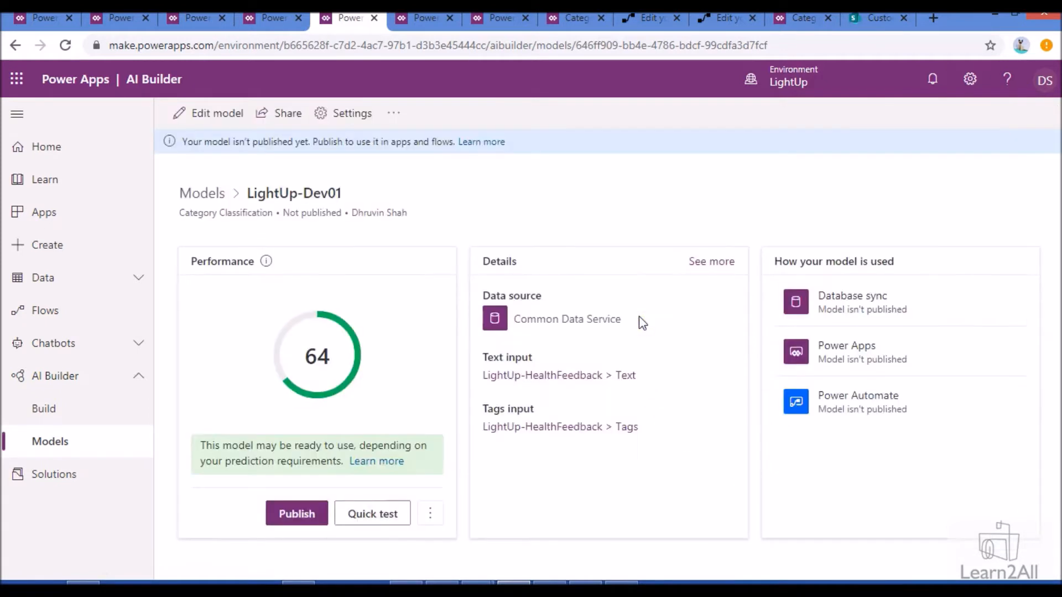
click(312, 517)
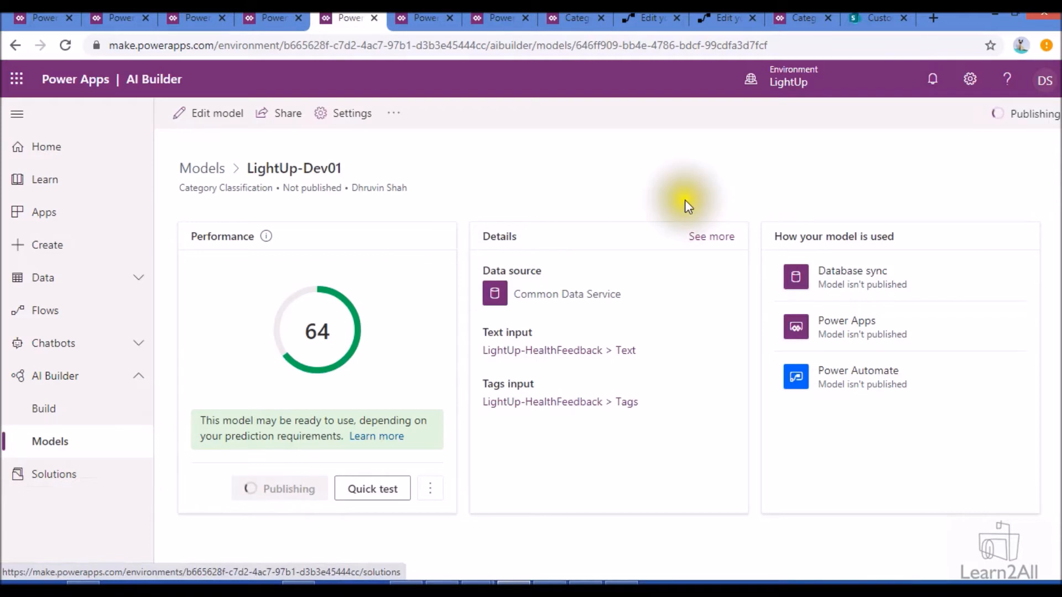
click(103, 488)
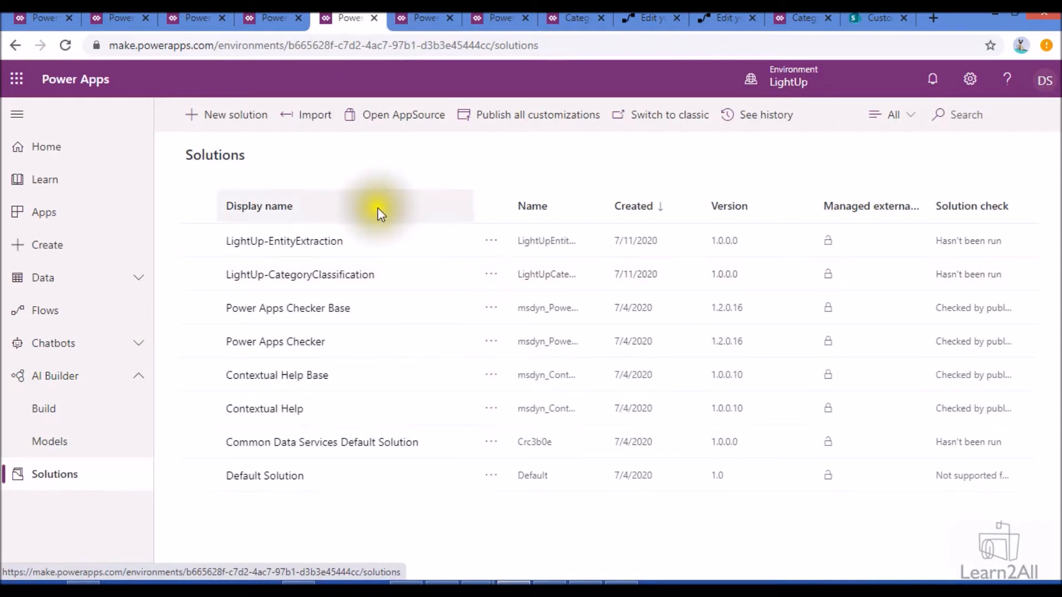
click(259, 118)
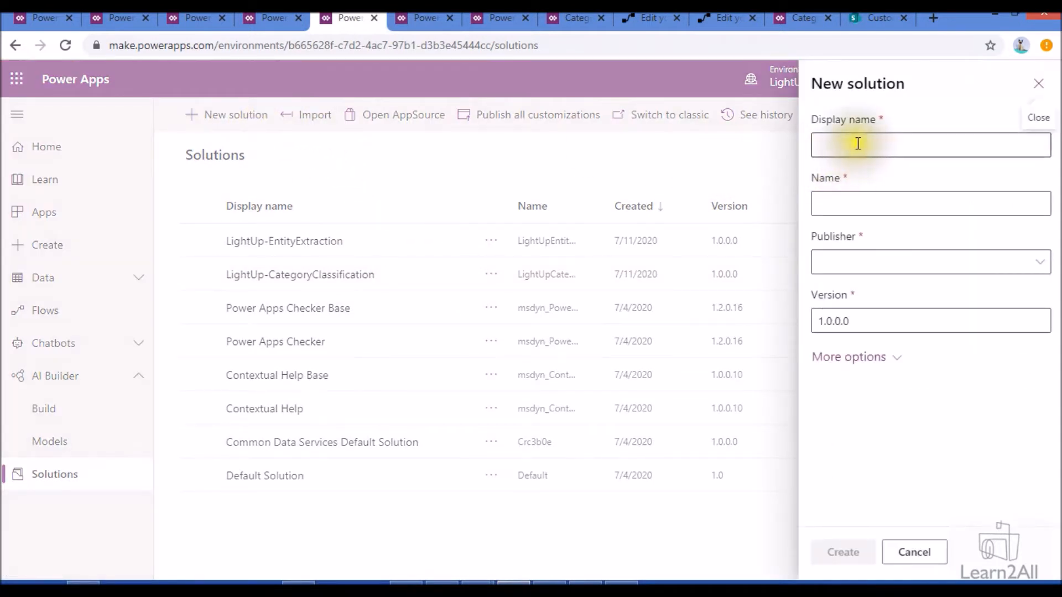
click(868, 148)
text(test)
key(Tab)
key(Tab)
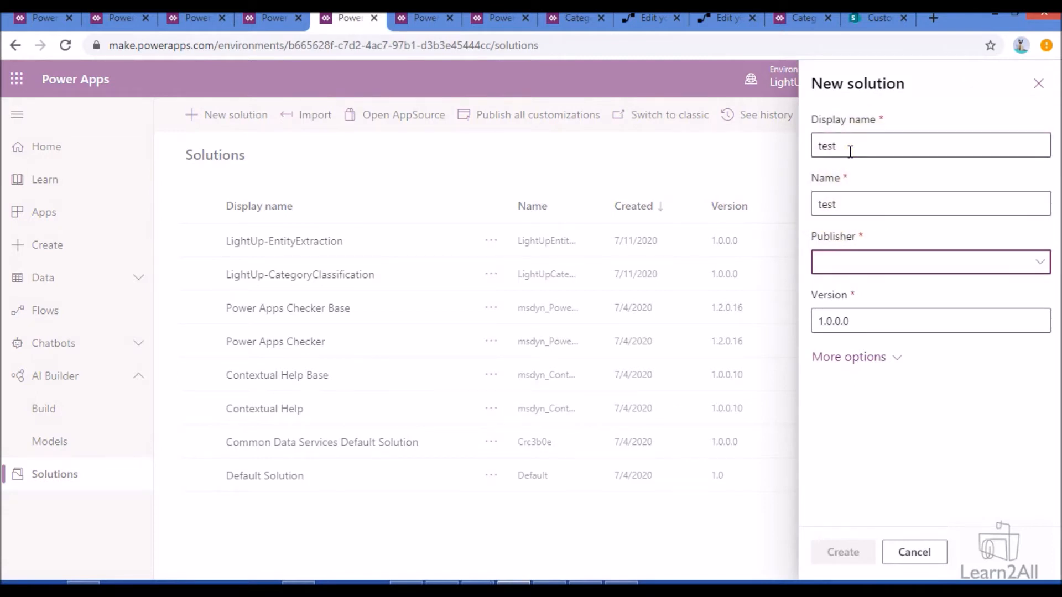
click(938, 268)
click(887, 320)
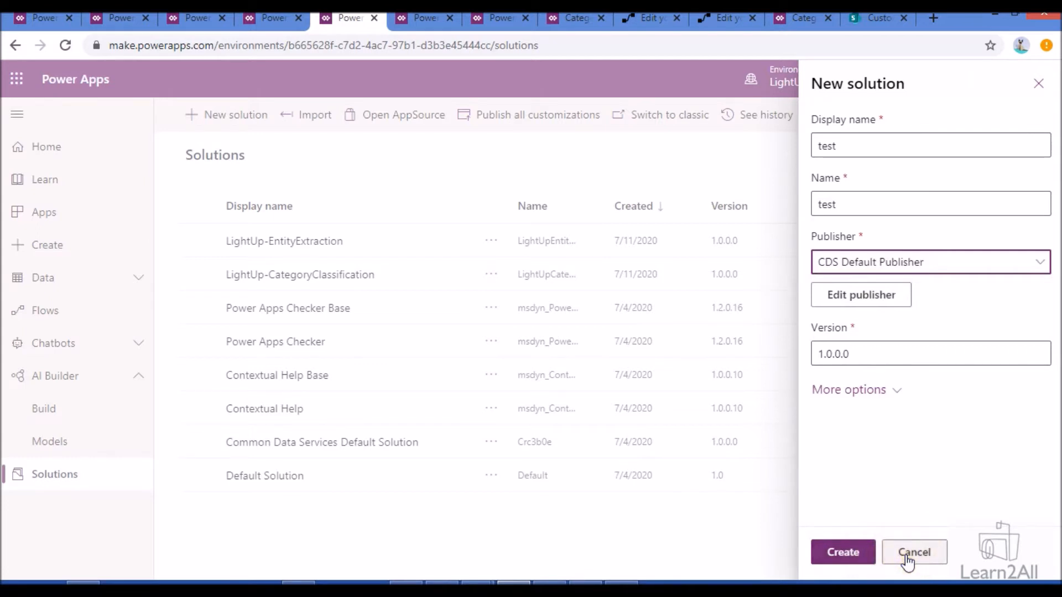
click(866, 556)
click(985, 583)
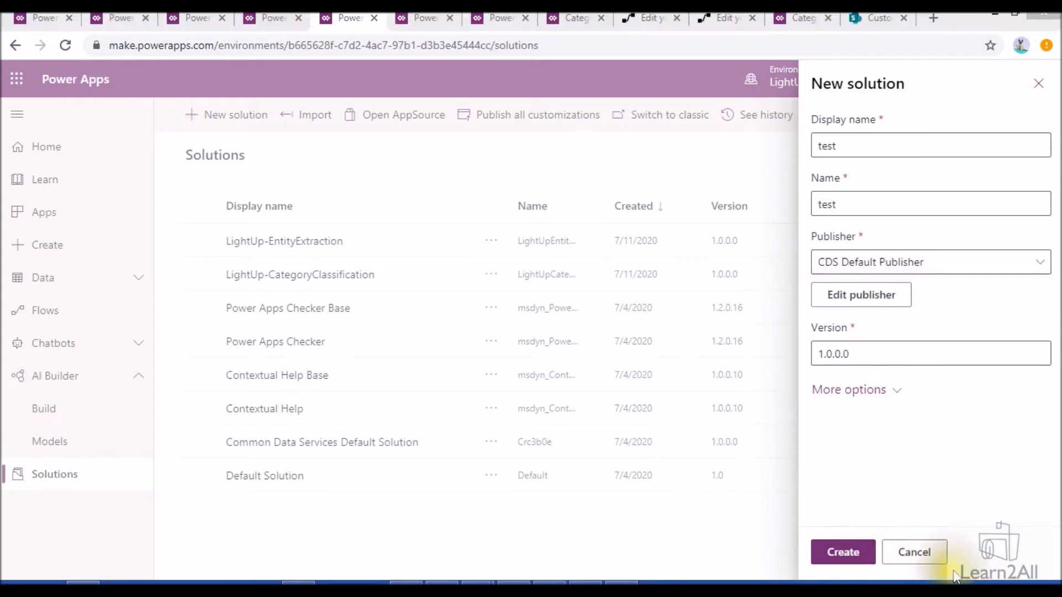
click(752, 113)
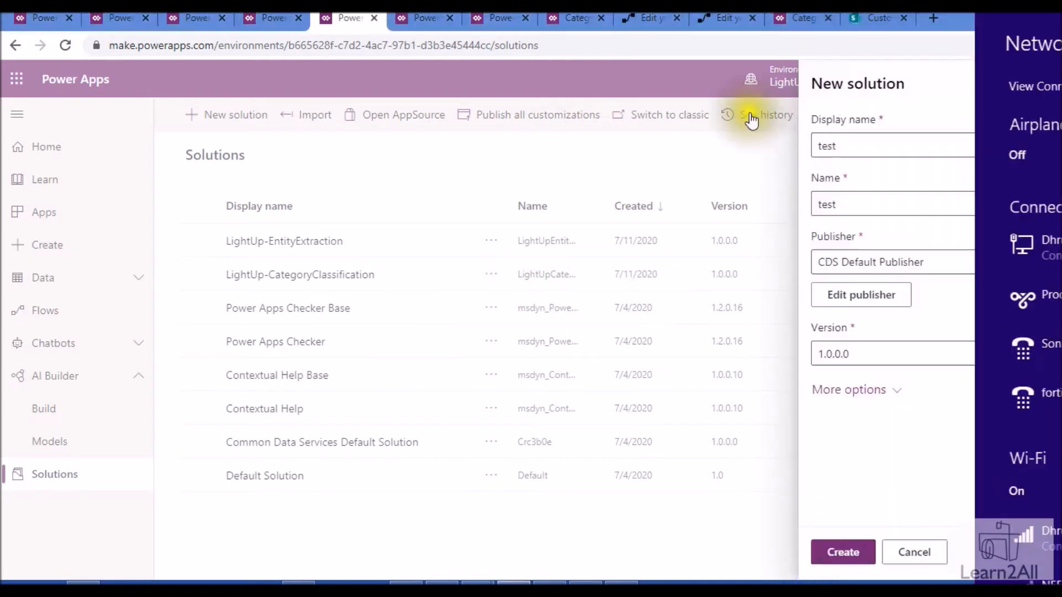
click(910, 552)
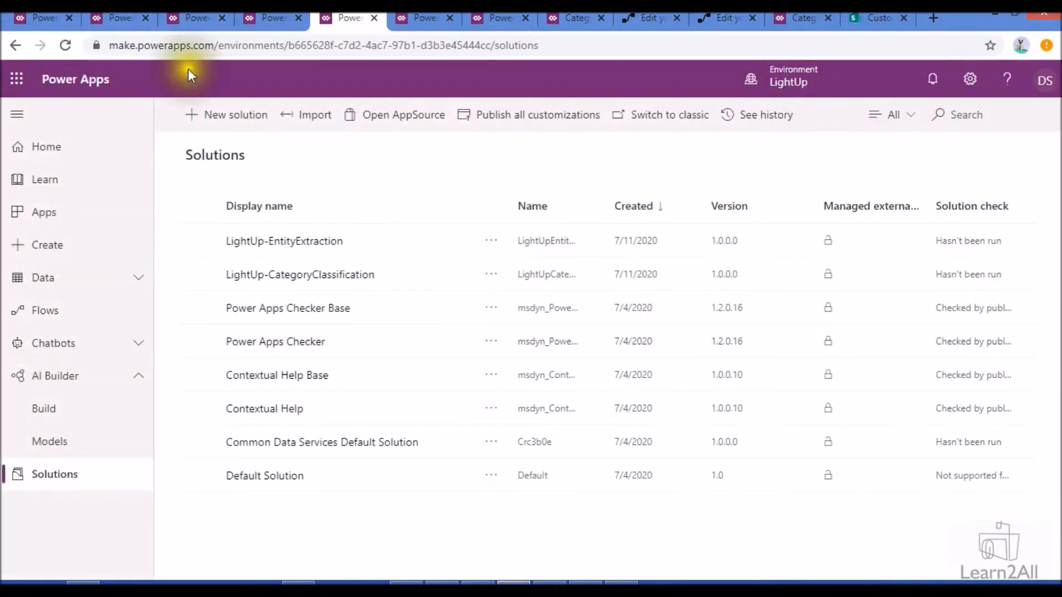
Open the LightUp-CategoryClassification solution and view the form factor options for a new canvas app
click(320, 284)
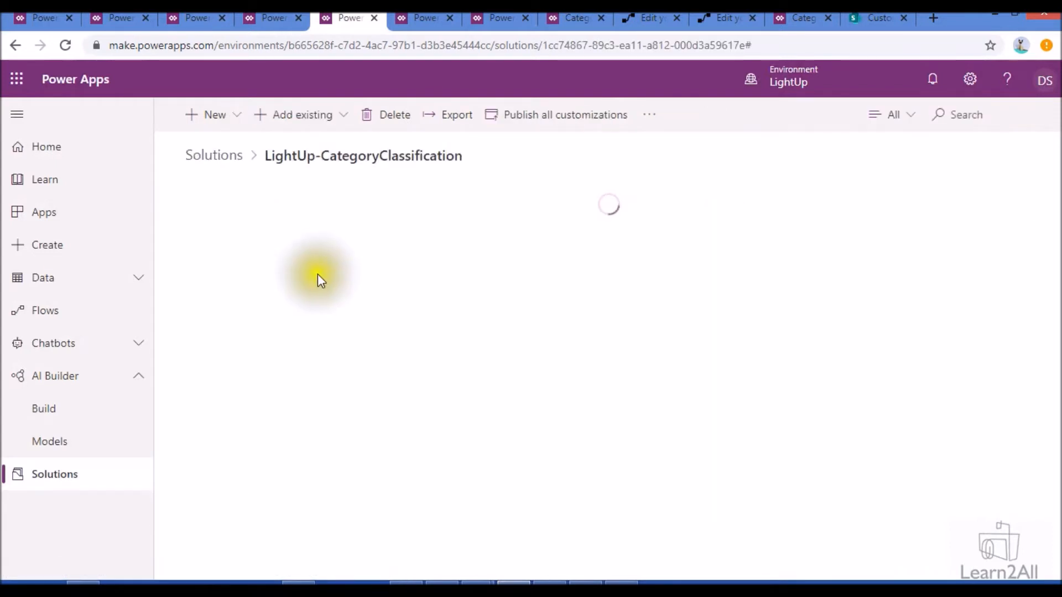
click(233, 125)
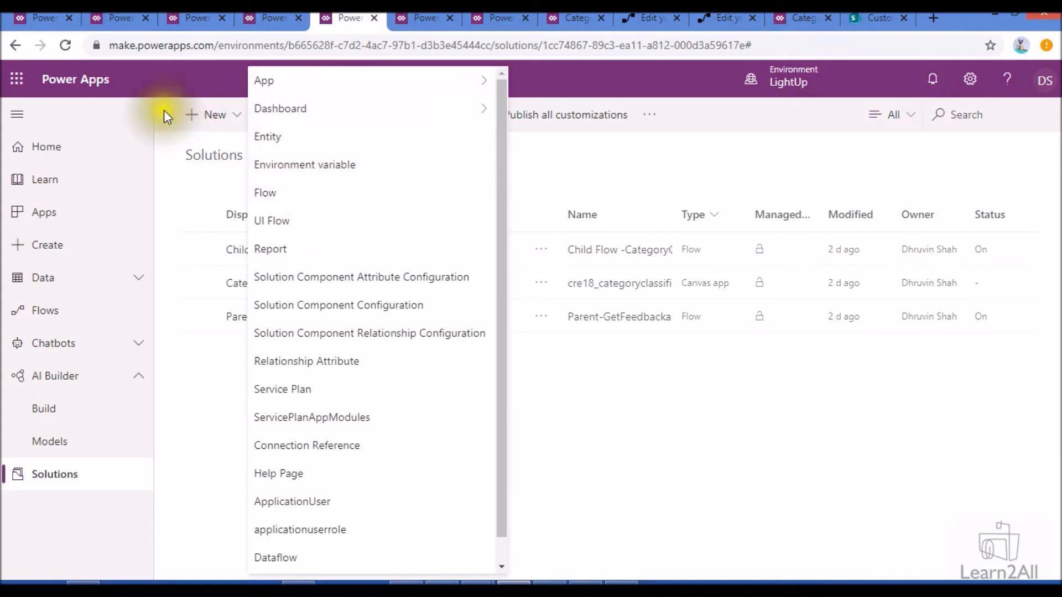
click(331, 82)
click(548, 83)
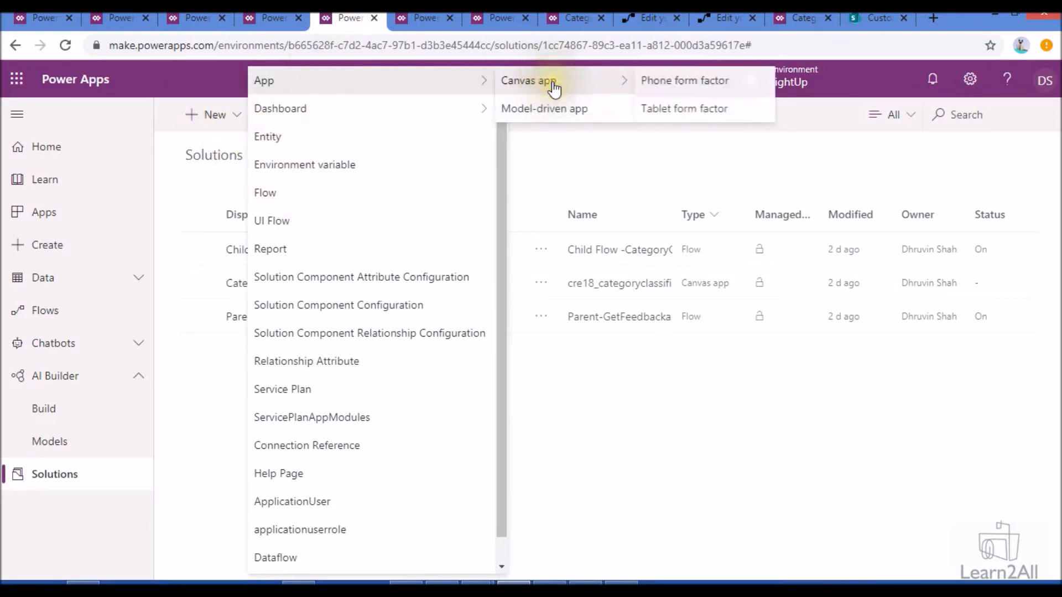
click(715, 112)
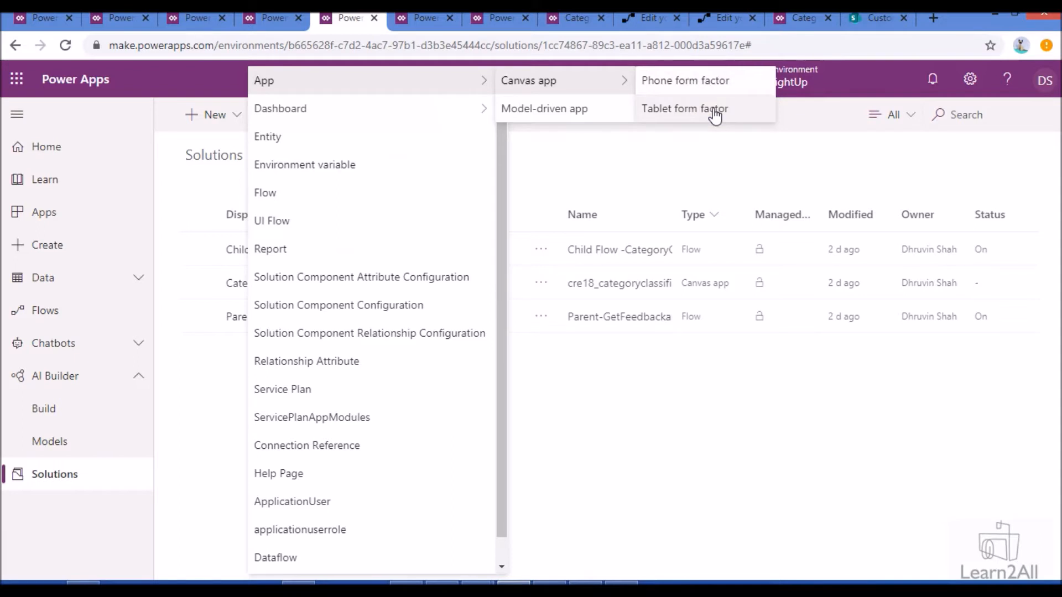
click(782, 178)
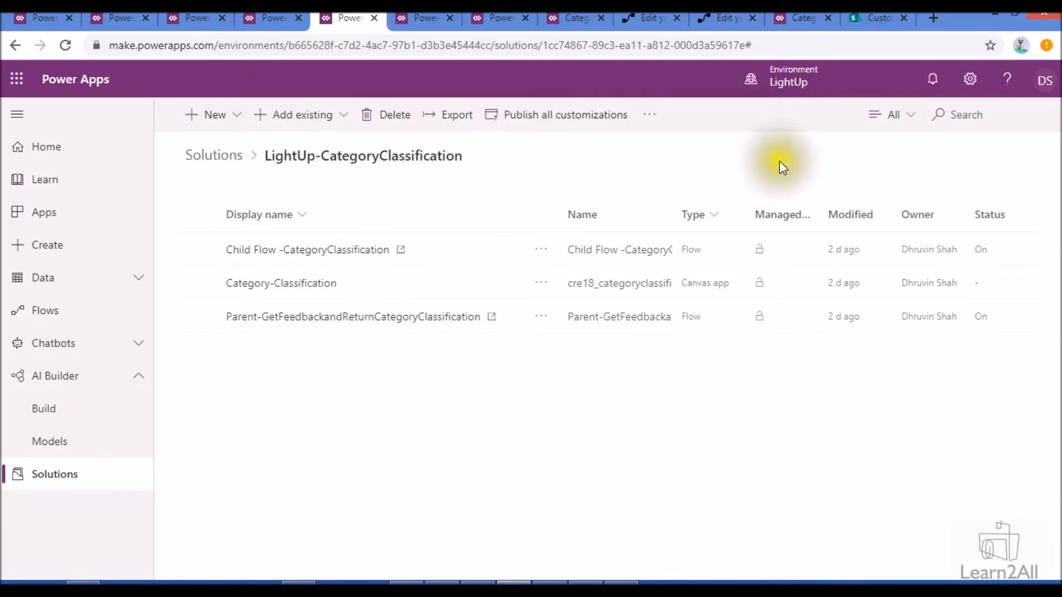
Review the published healthcare model, the solution's components, the Category-Classification app and the CustomerFeebdback SharePoint list, and return to the app
click(424, 19)
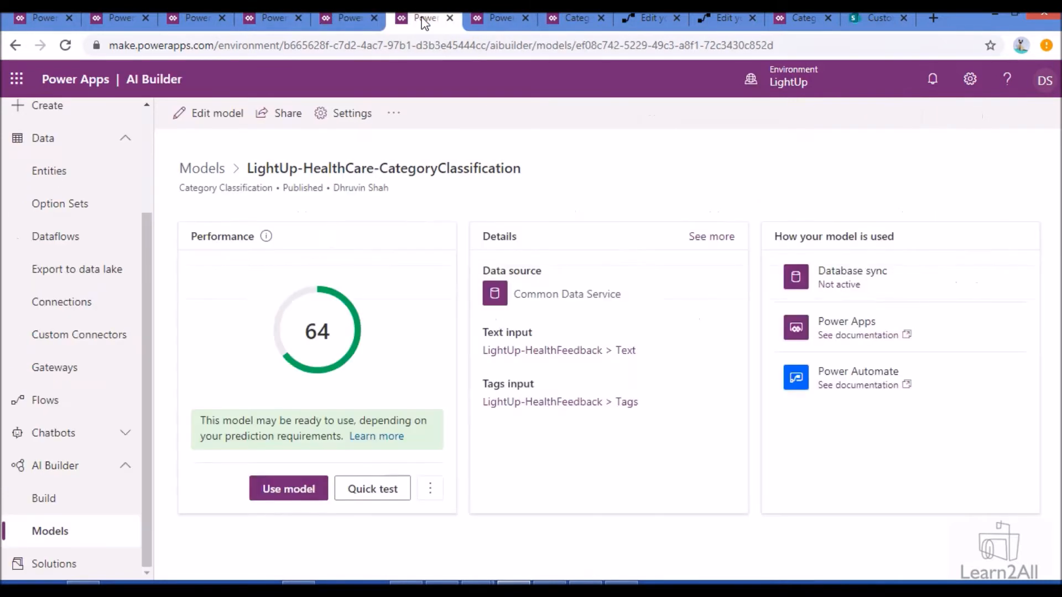
click(509, 18)
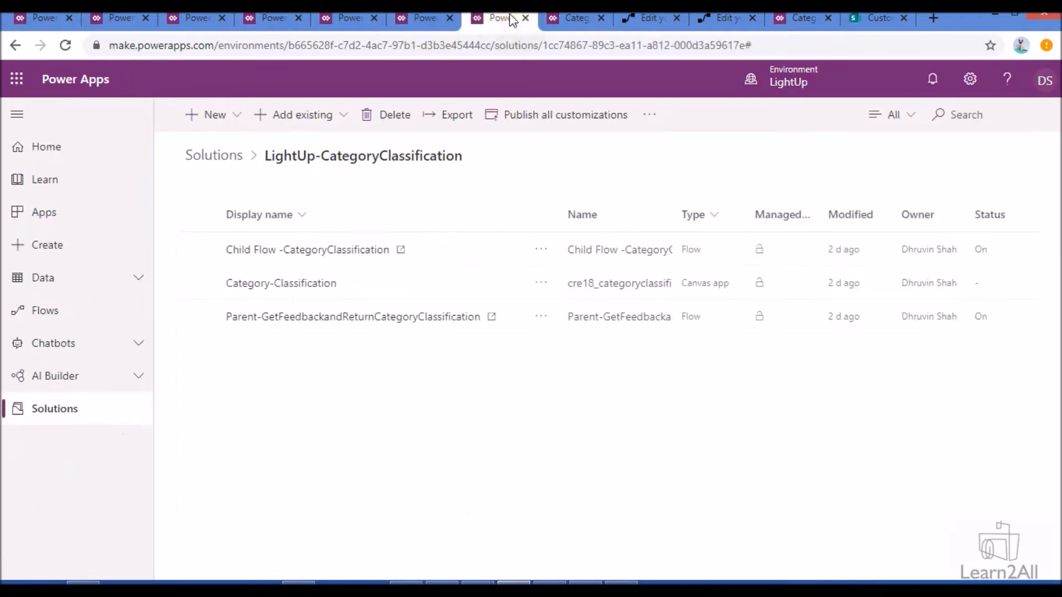
click(559, 15)
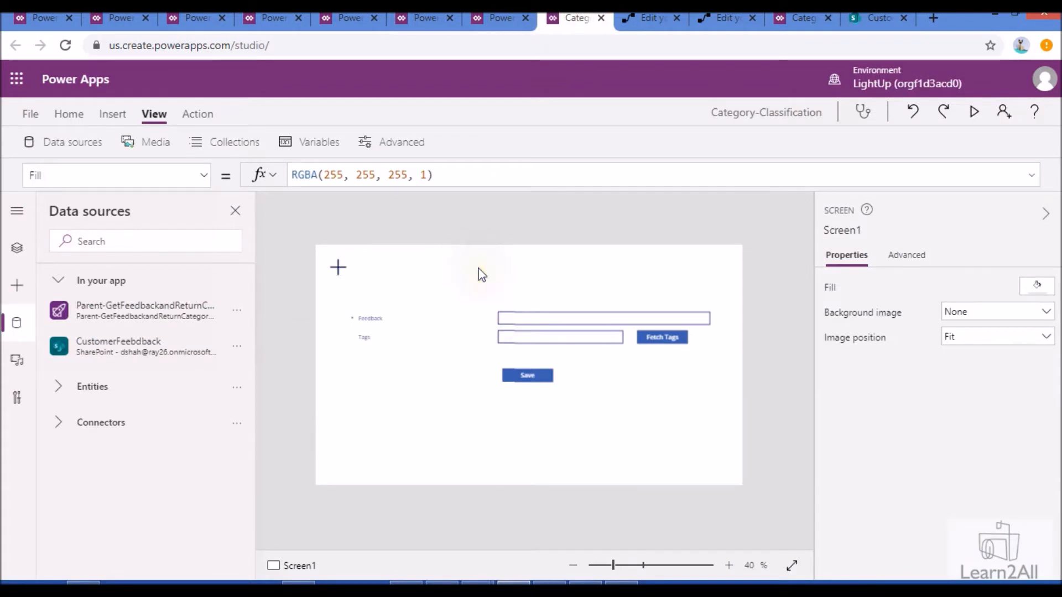
click(872, 17)
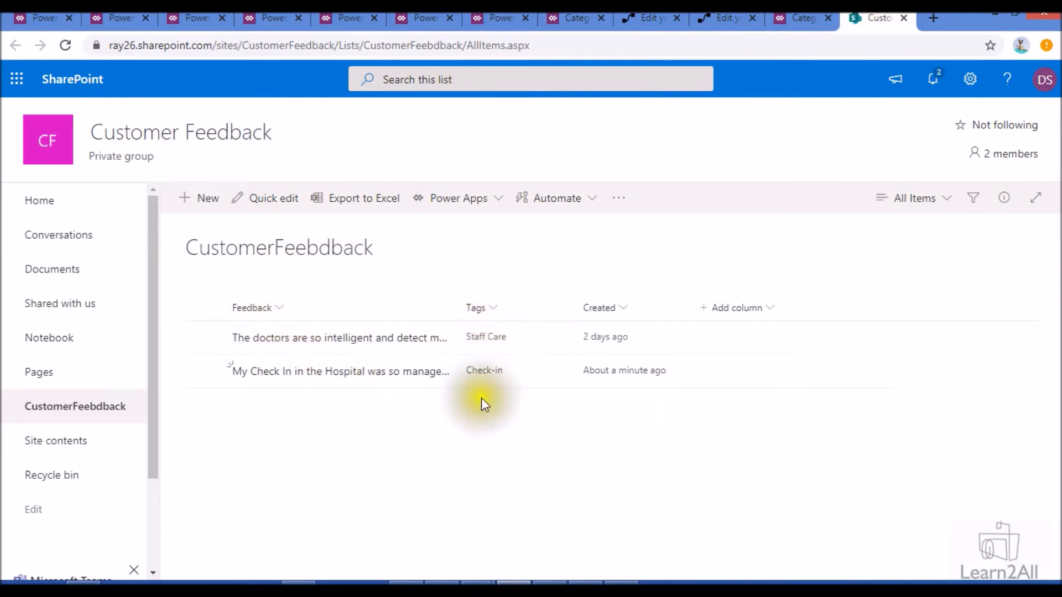
click(589, 22)
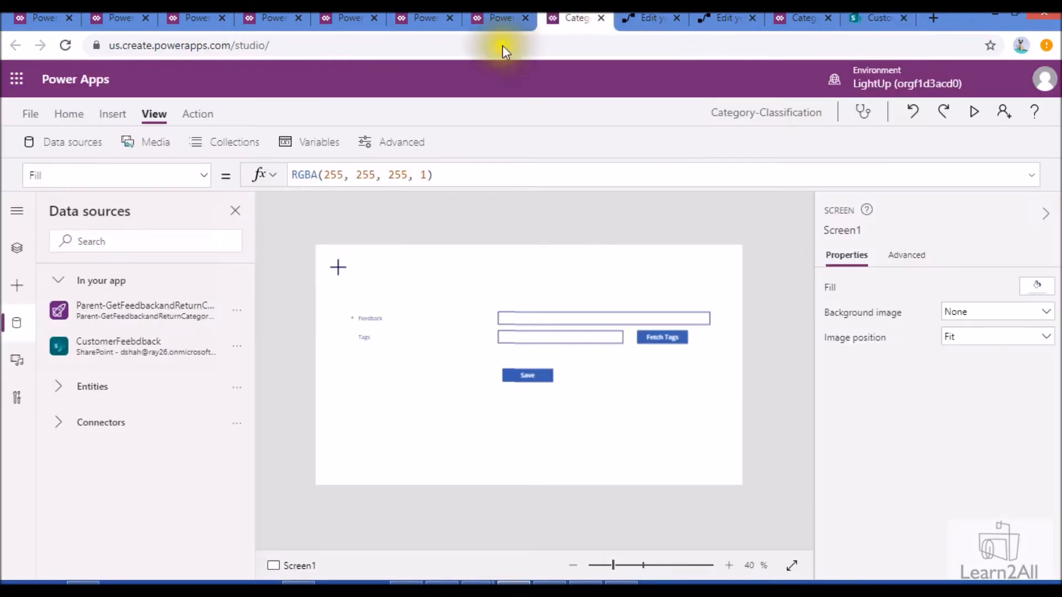
Examine the Feedback and Tags cards and the OnSelect formulas of the Fetch Tags button, Save button and add icon
click(407, 335)
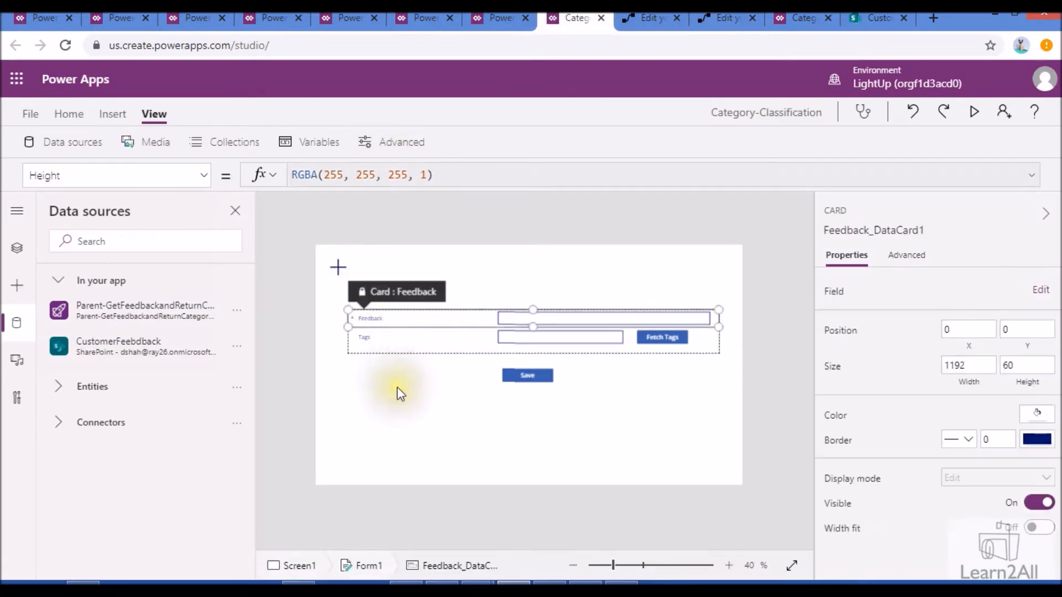
click(673, 340)
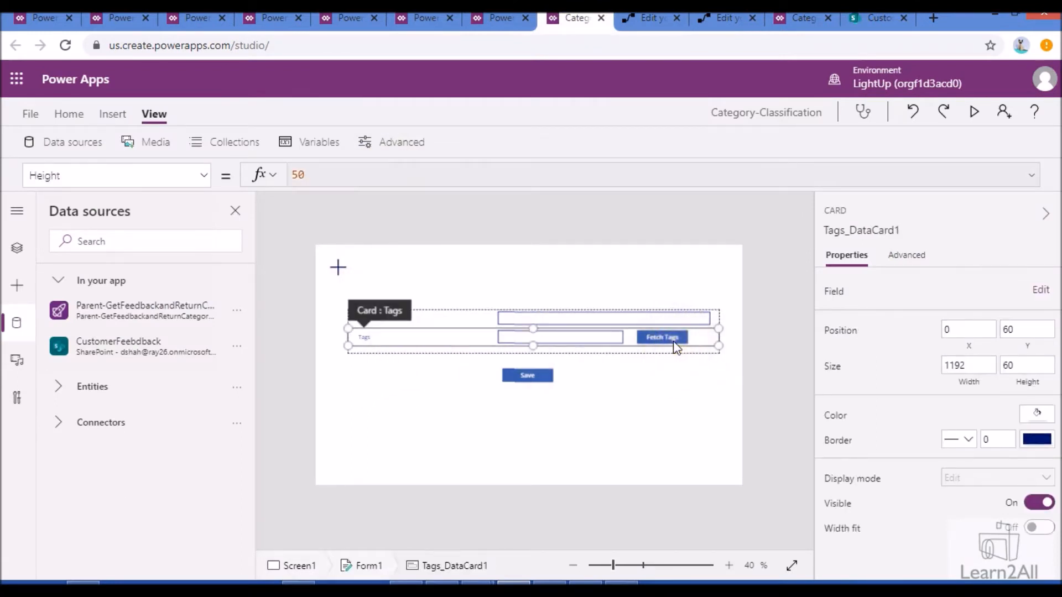
click(672, 339)
click(673, 339)
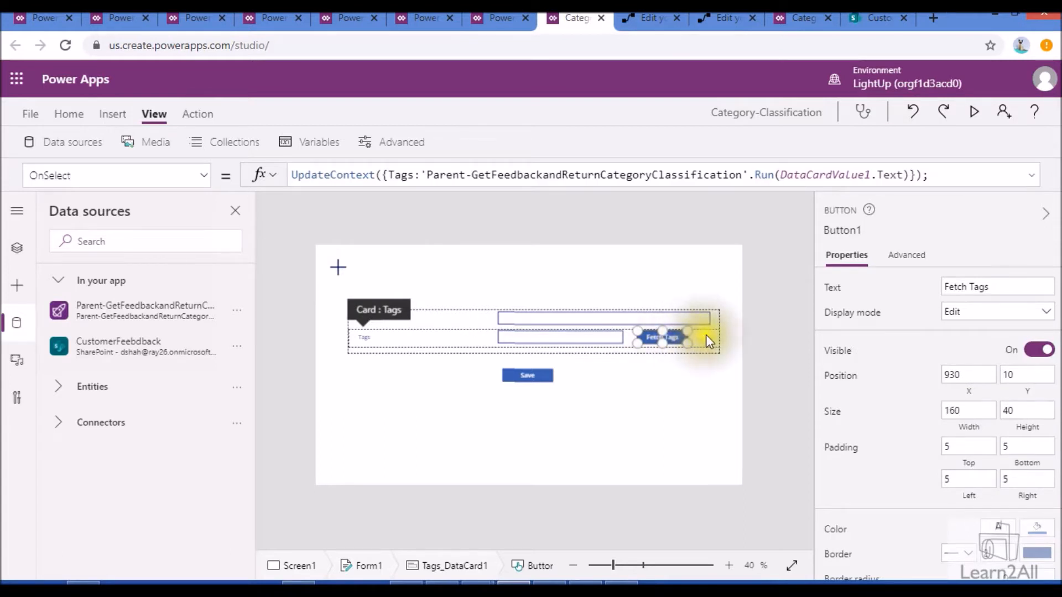
click(543, 380)
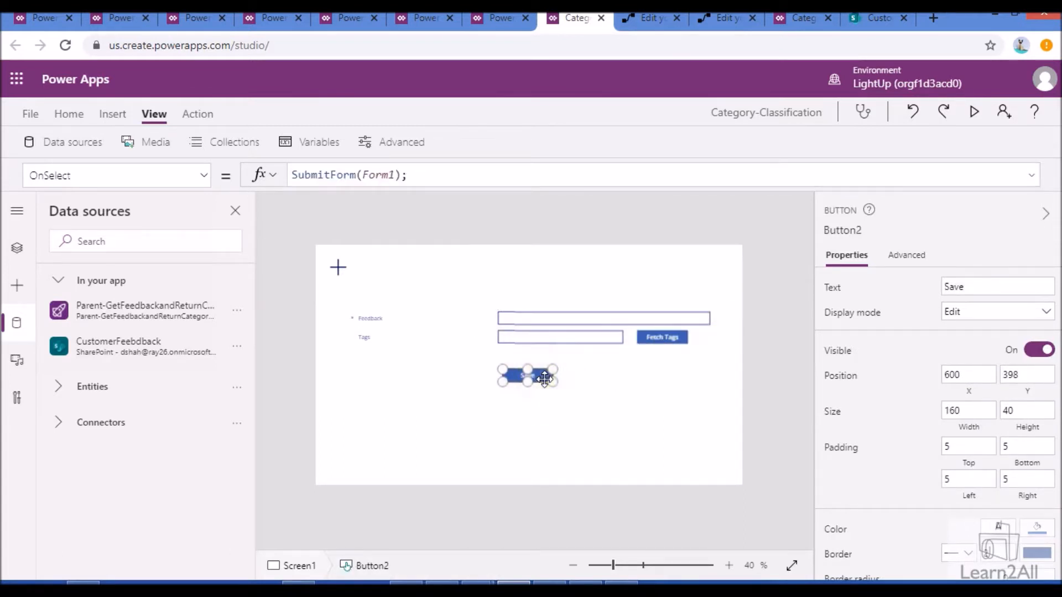
click(339, 269)
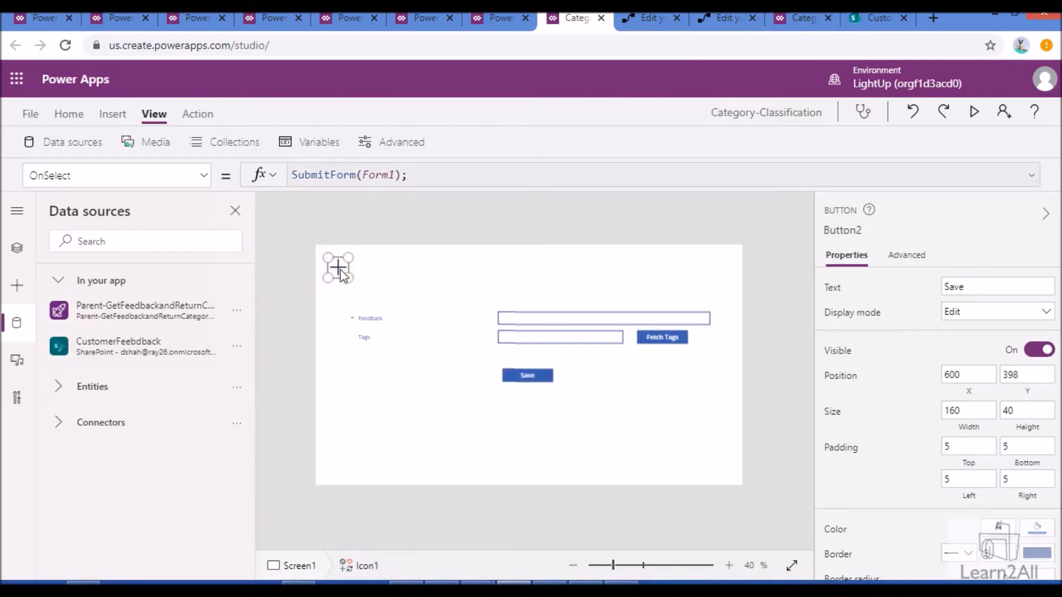
click(347, 174)
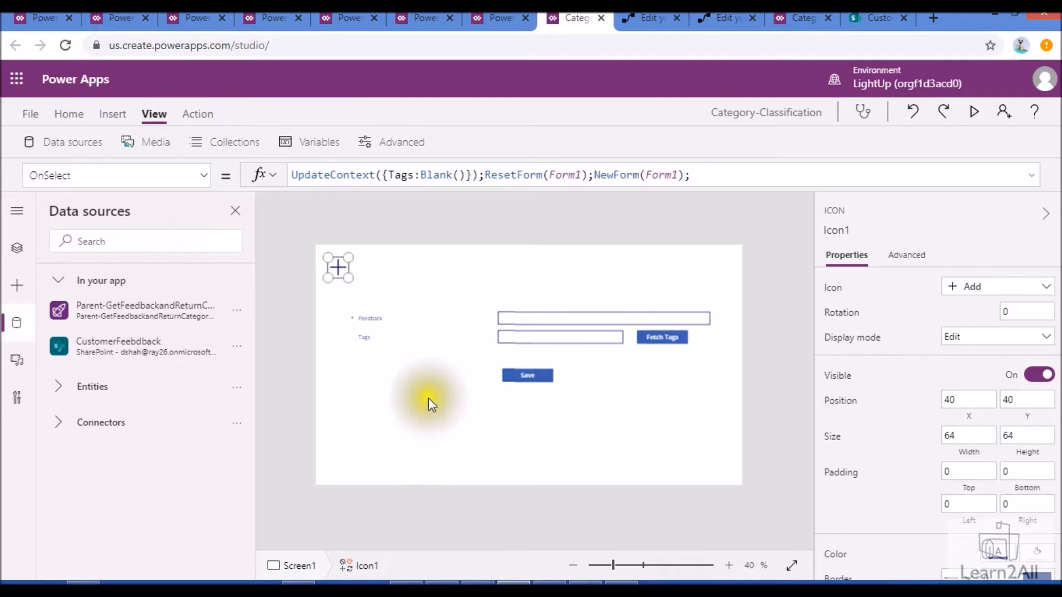
Switch to Power Automate, put the parent flow's browser tab before the child flow's, and inspect its PowerApps trigger and Feedback variable
click(658, 18)
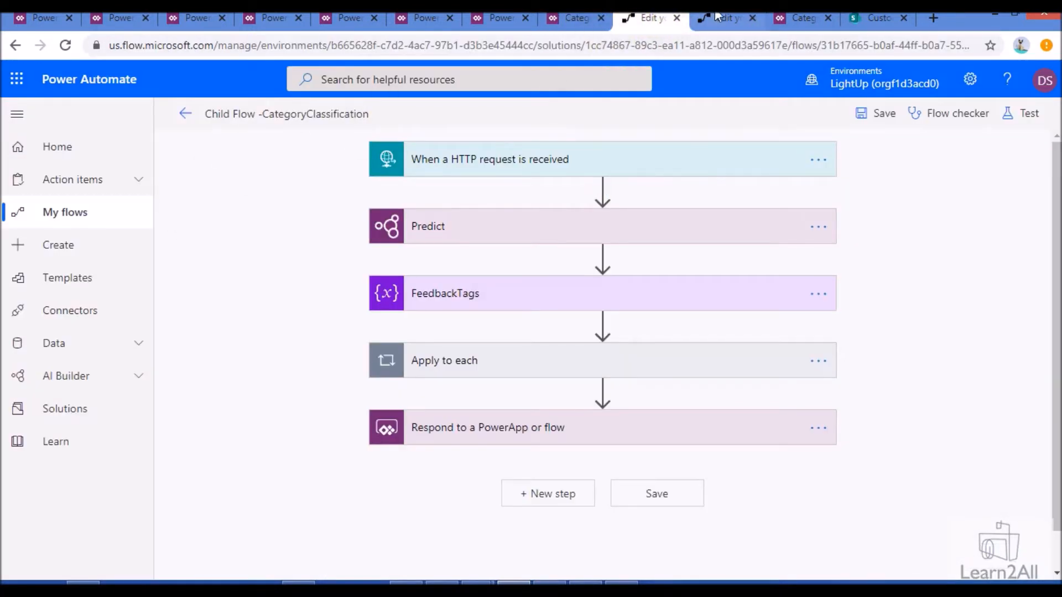
click(732, 18)
drag(732, 18, 677, 22)
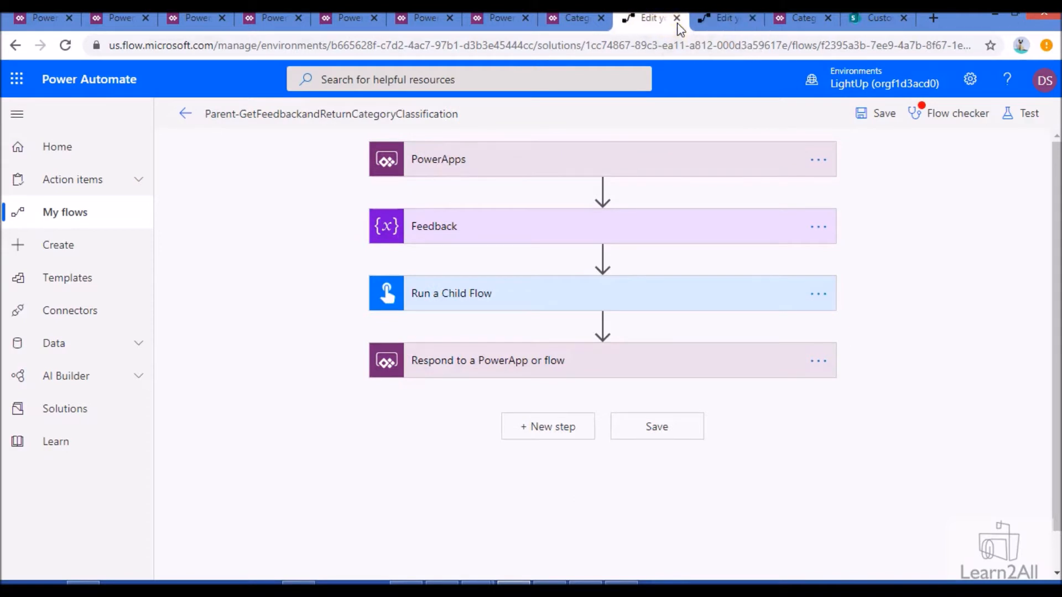
click(575, 156)
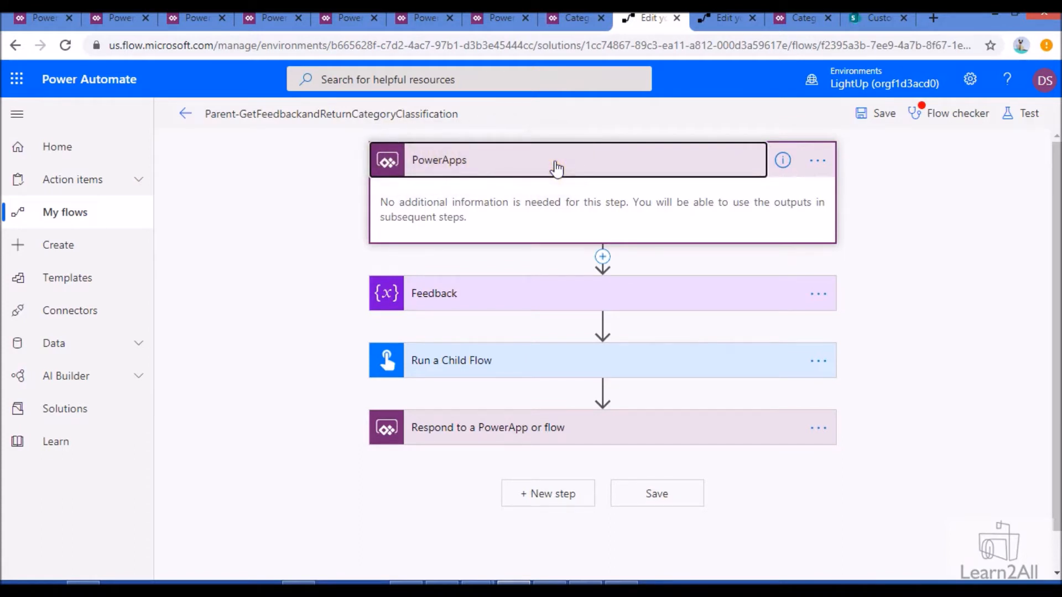
click(548, 301)
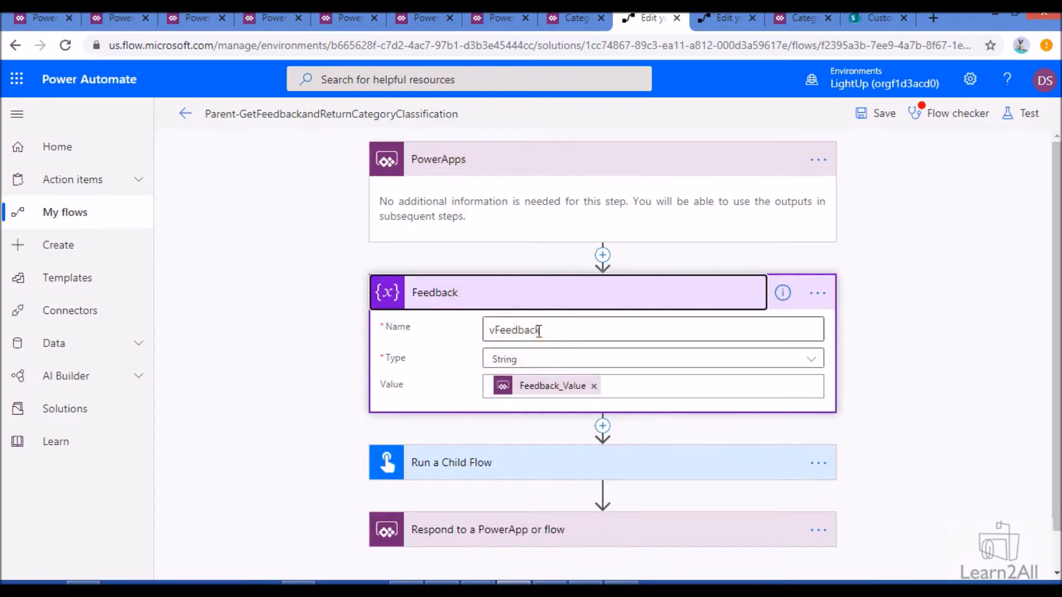
scroll(579, 402, down, 1)
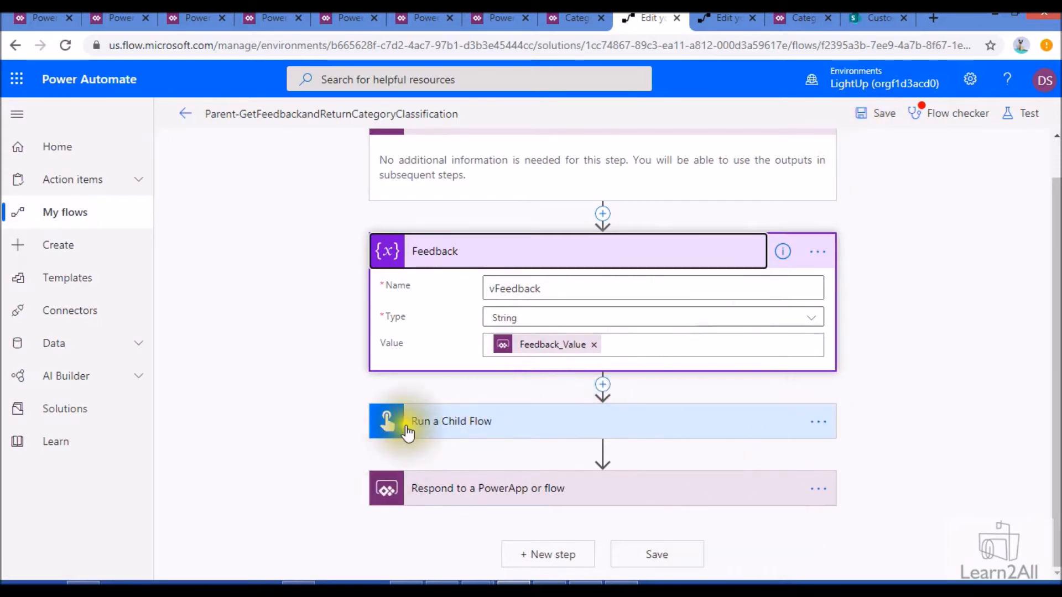
Inspect the child flow's HTTP request trigger, its JSON schema with a feedback string, and the sample payload {"feedback":"asfgasdjgkjdfogi"}
click(701, 18)
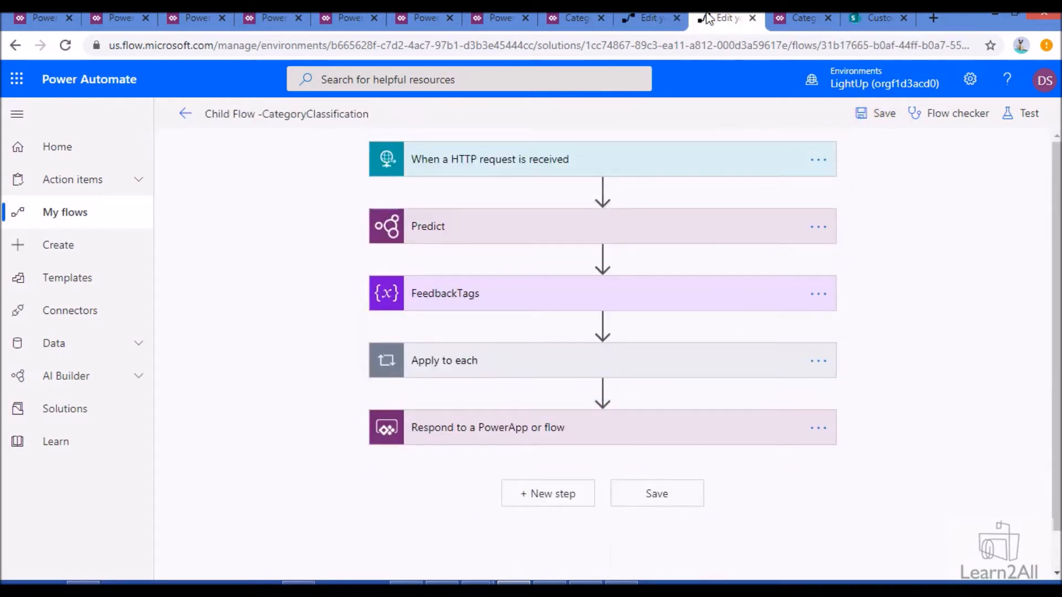
click(561, 166)
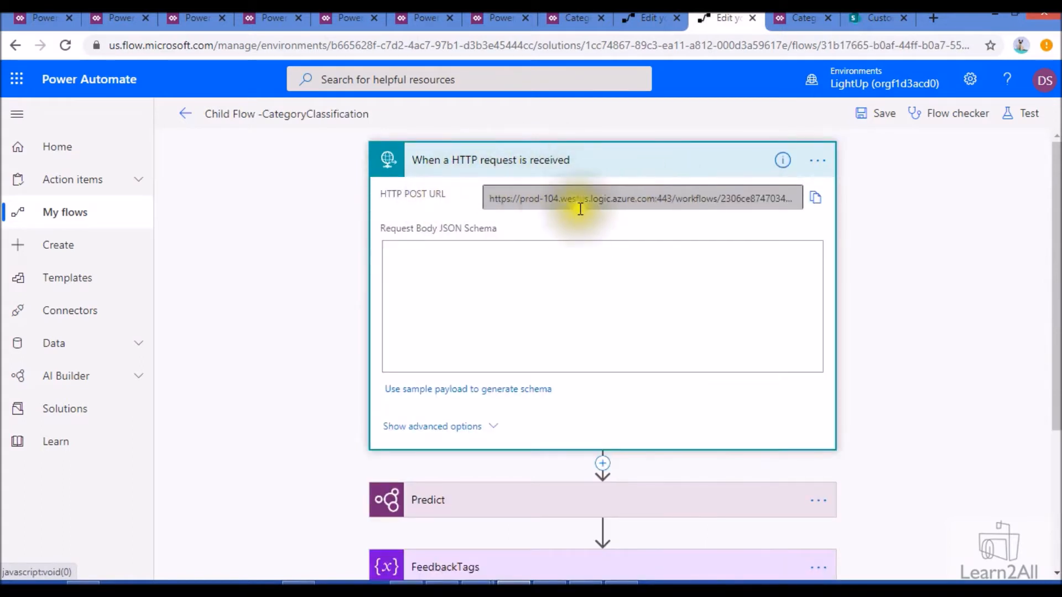
click(514, 293)
text({     "type": "object",     "properties": {         "feedback": {             "type": "string"         }     } })
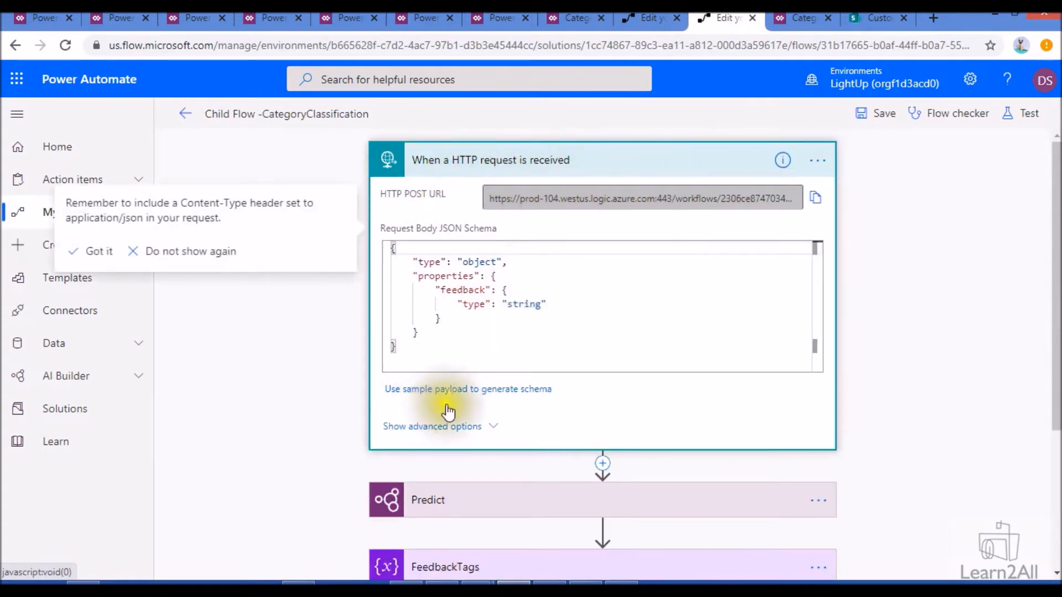
click(457, 390)
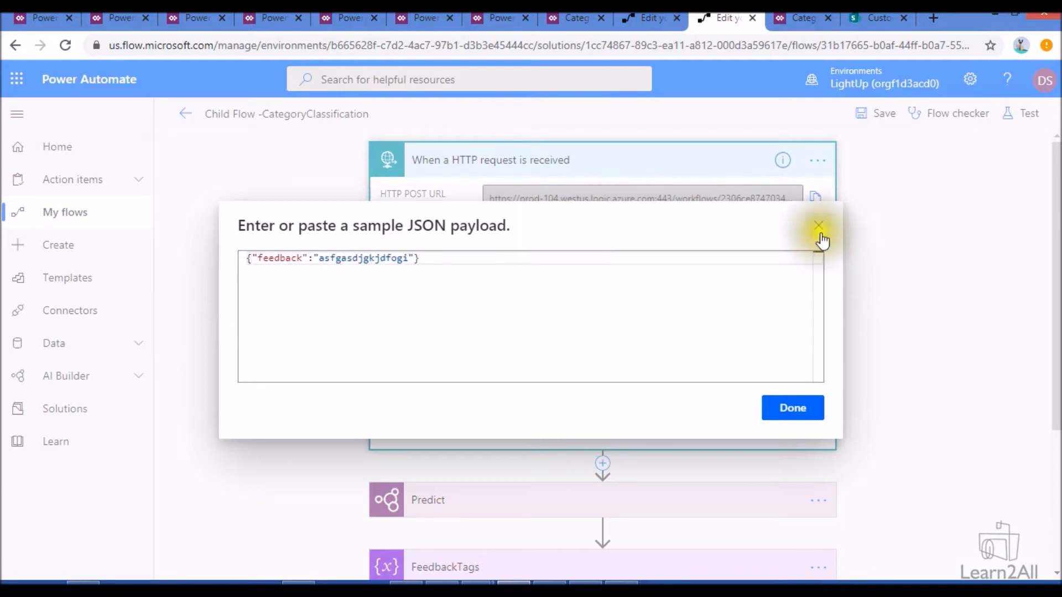
click(792, 408)
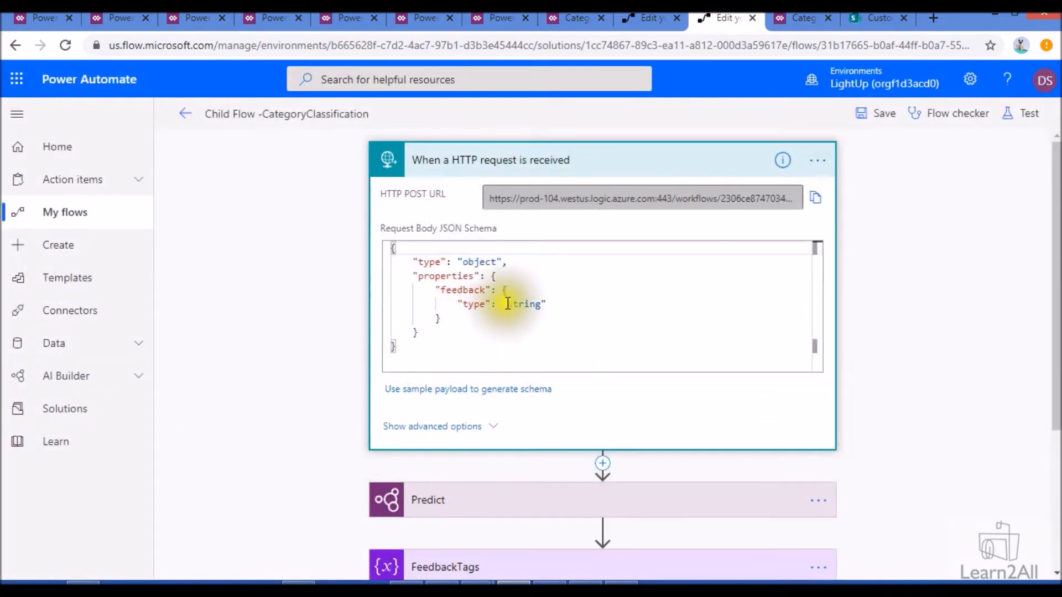
Insert an AI Builder Predict action directly after the HTTP request trigger in the child flow
scroll(508, 303, down, 3)
click(603, 308)
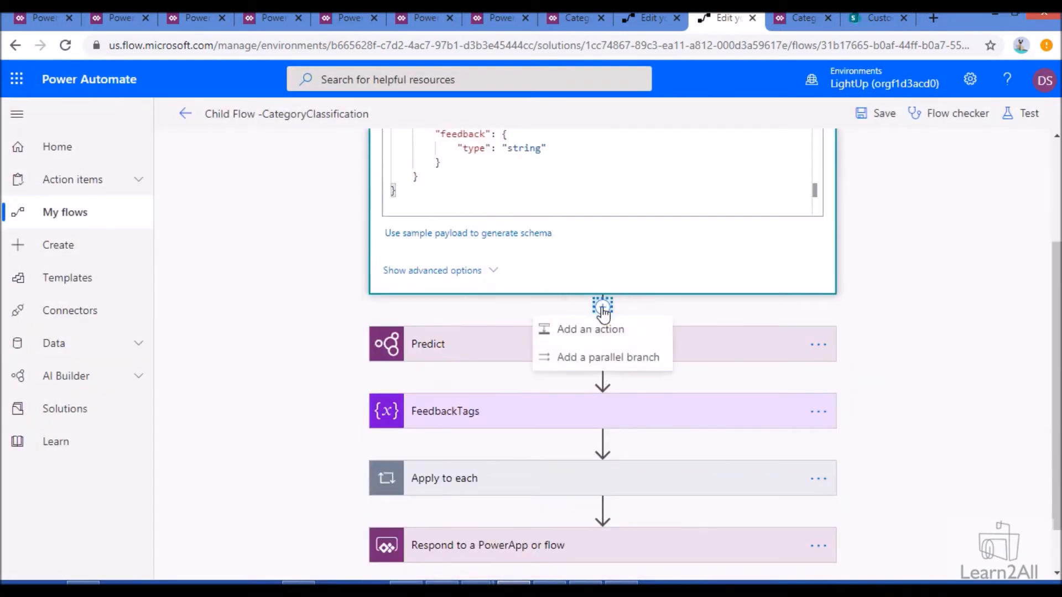
click(601, 330)
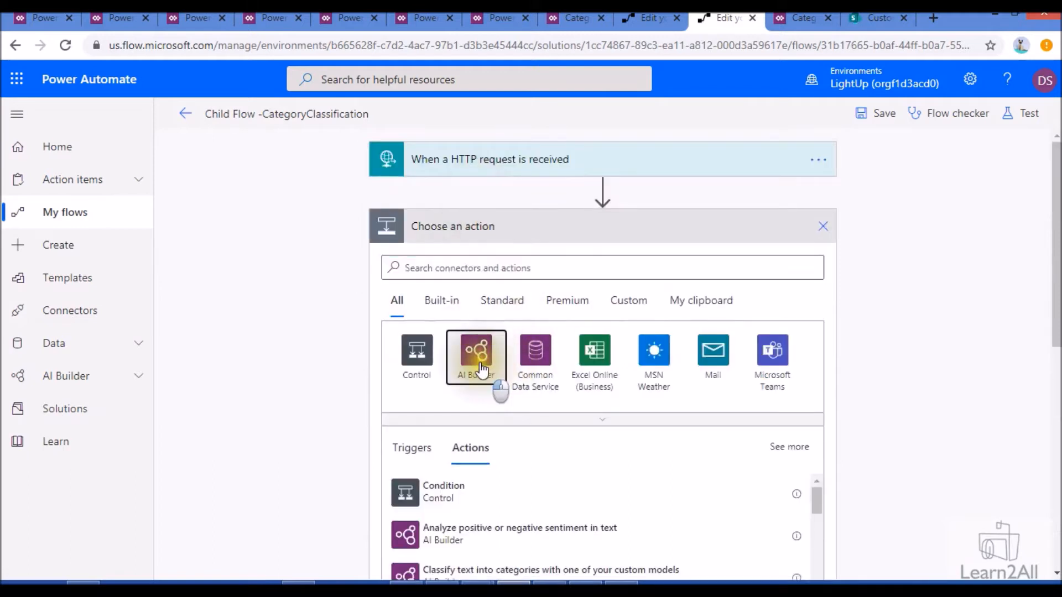
click(479, 355)
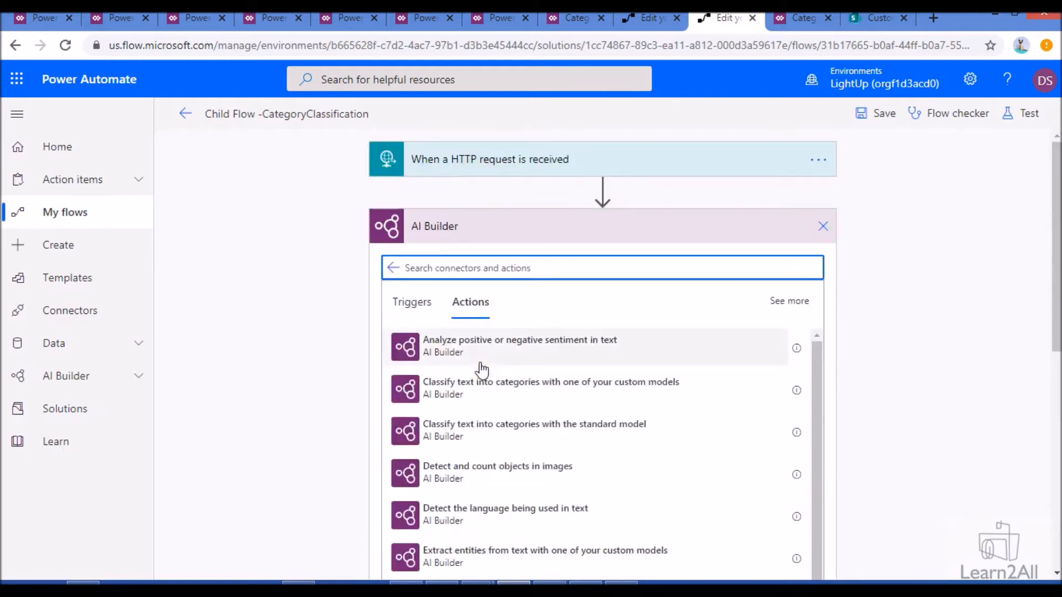
scroll(482, 370, down, 3)
click(482, 530)
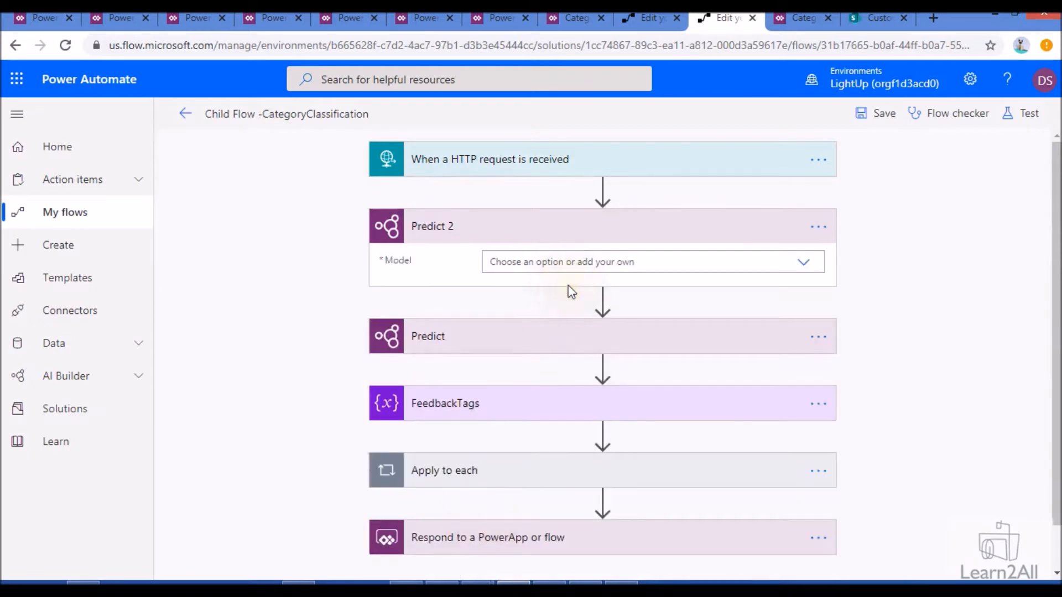
Configure the new Predict action with model LightUp-HealthCare-CategoryClassification, language en, and the trigger's feedback value as the text
click(804, 262)
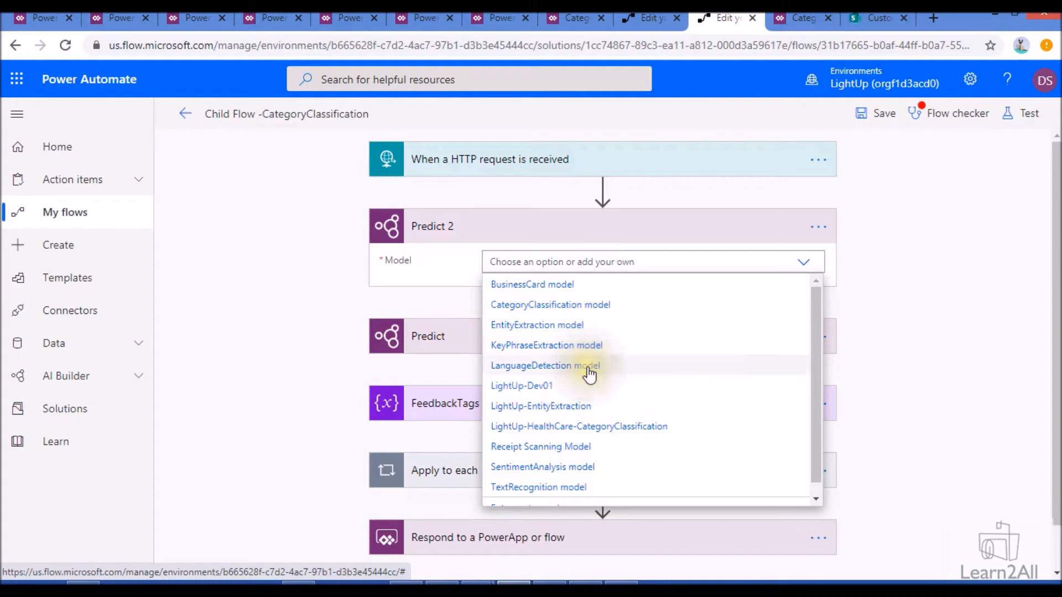
click(570, 430)
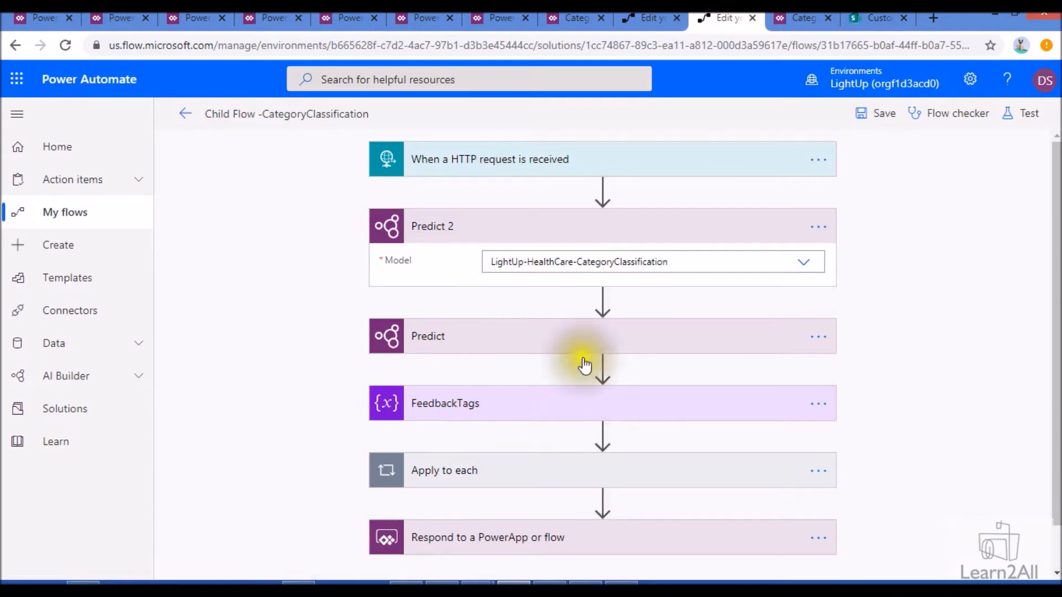
click(535, 294)
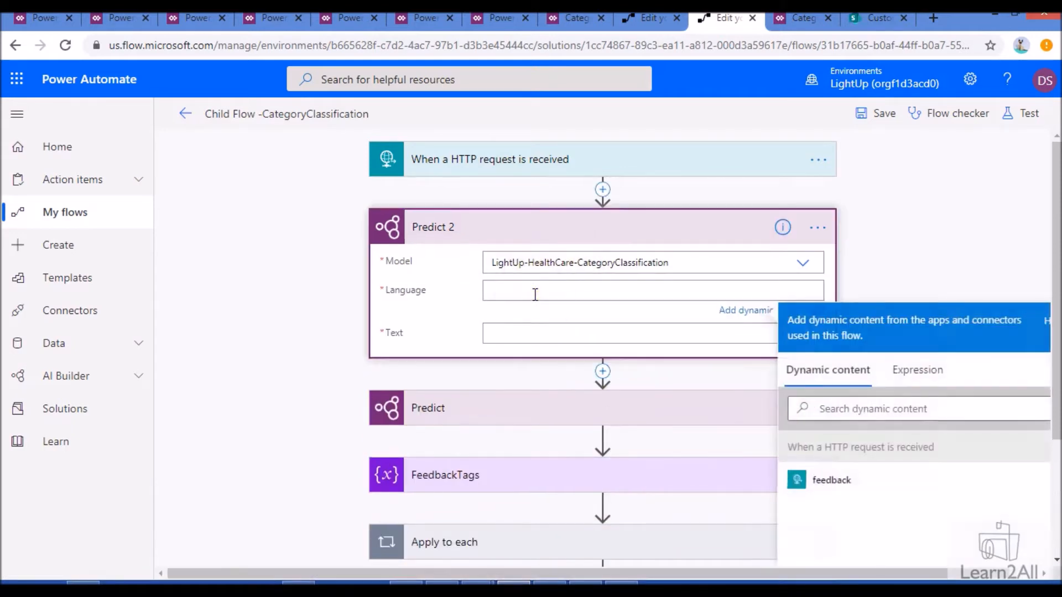
text(e)
click(514, 337)
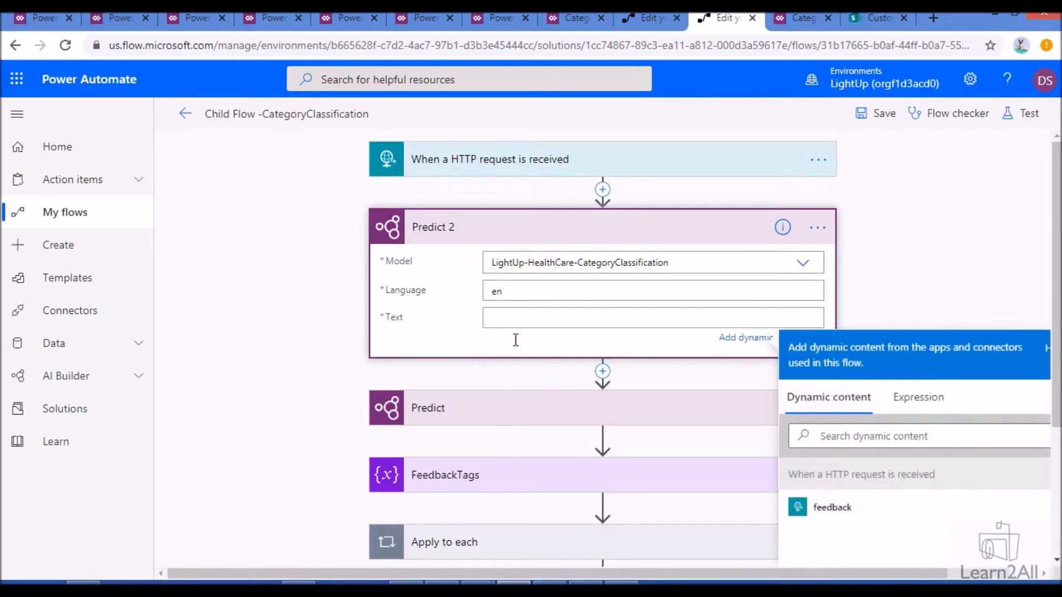
click(851, 508)
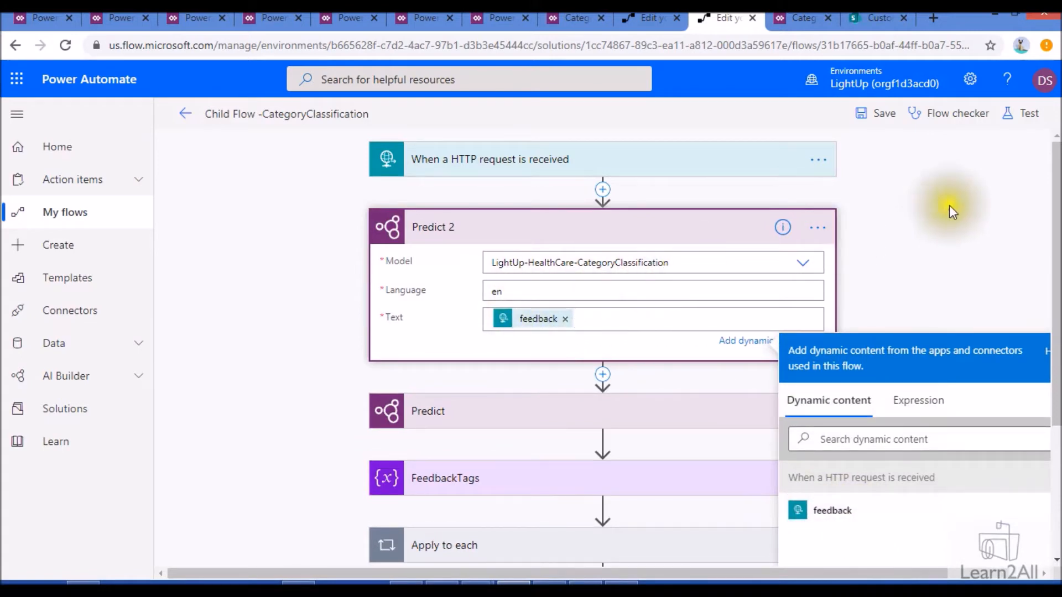
Delete the duplicate Predict 2 action from the child flow, keeping the original Predict action
click(817, 228)
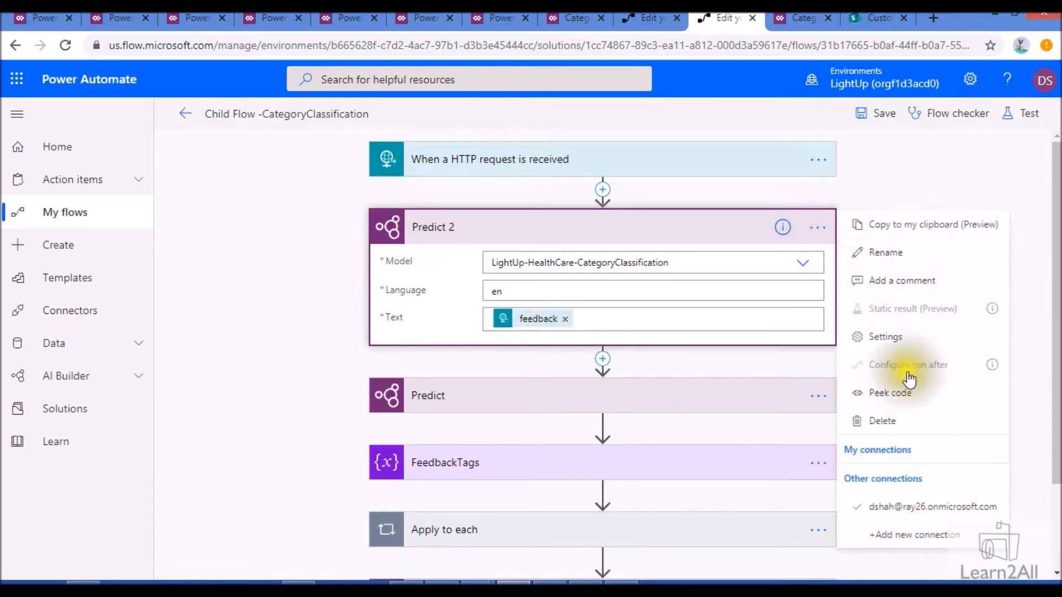
click(723, 409)
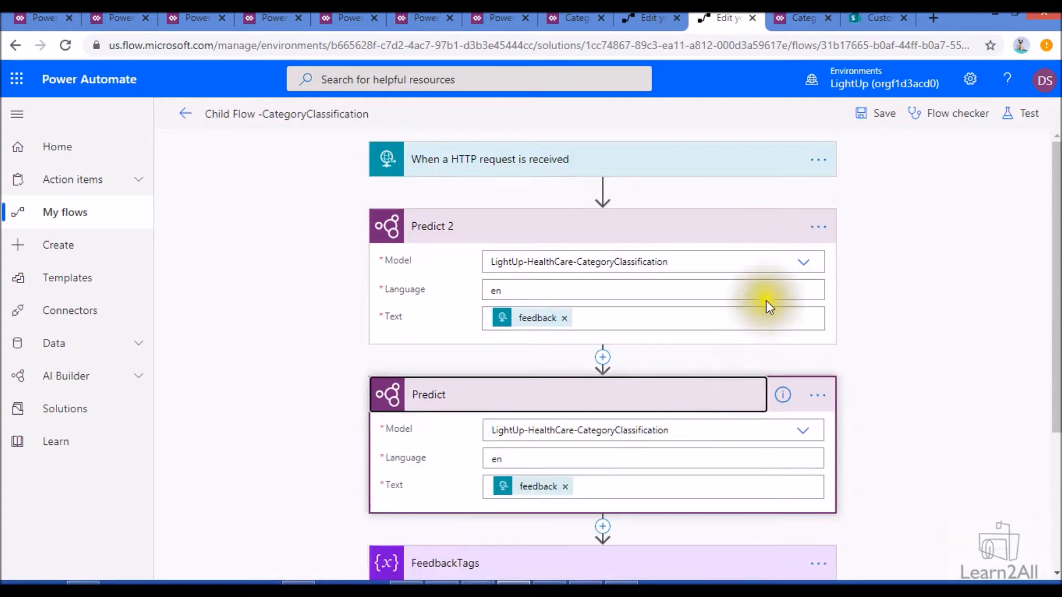
click(817, 227)
click(876, 432)
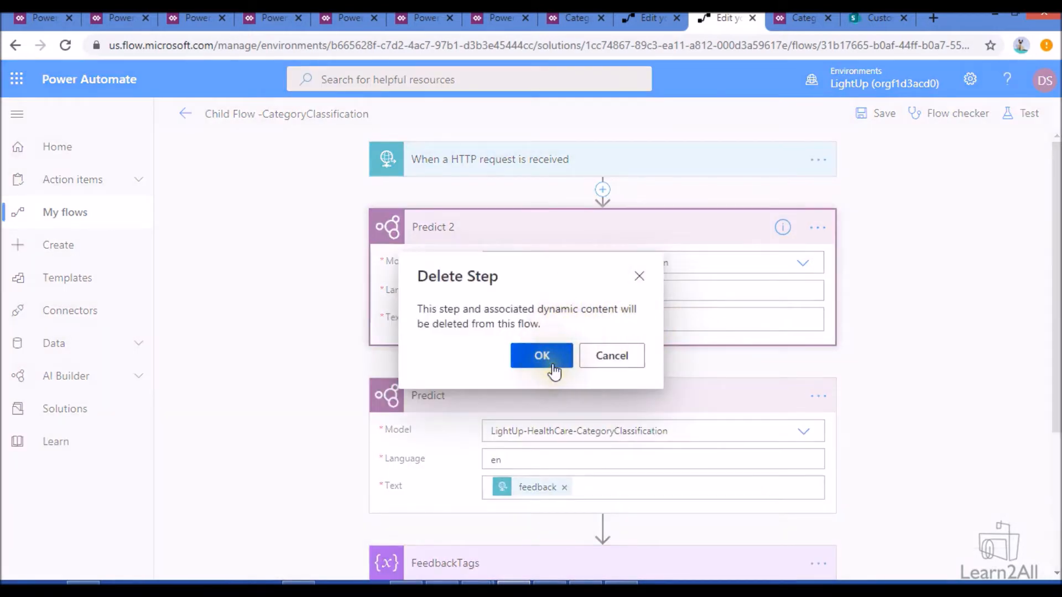
click(557, 358)
Inspect the name, type and initial value of the child flow's FeedbackTags variable
click(563, 411)
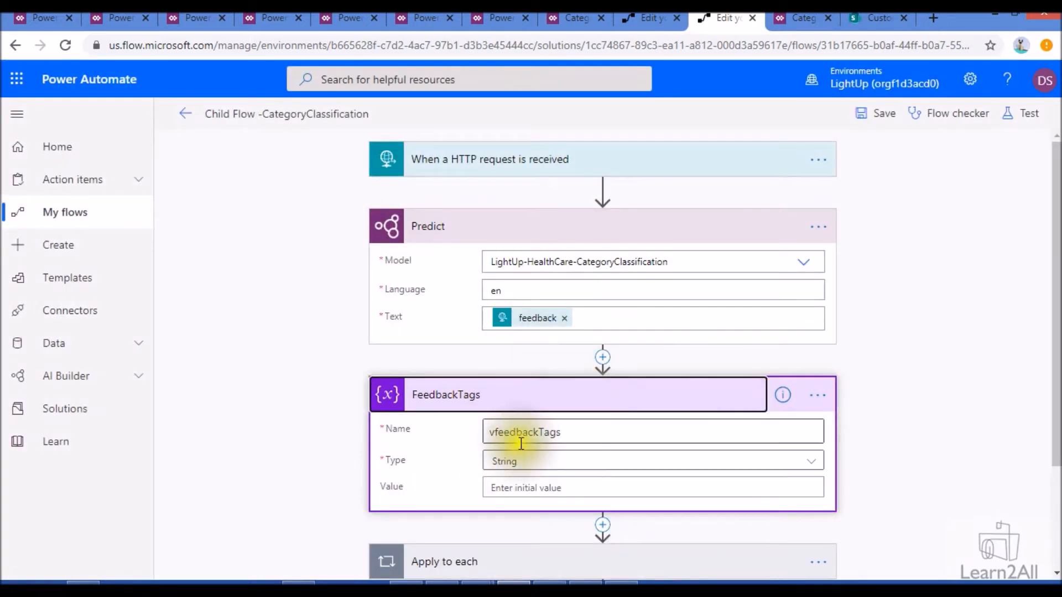
click(549, 441)
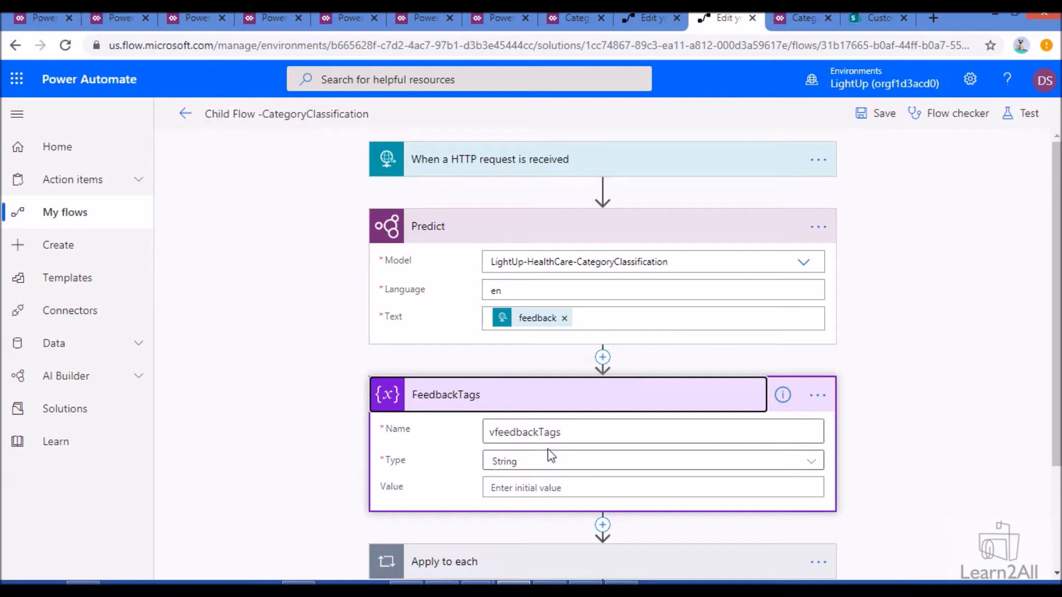
click(519, 470)
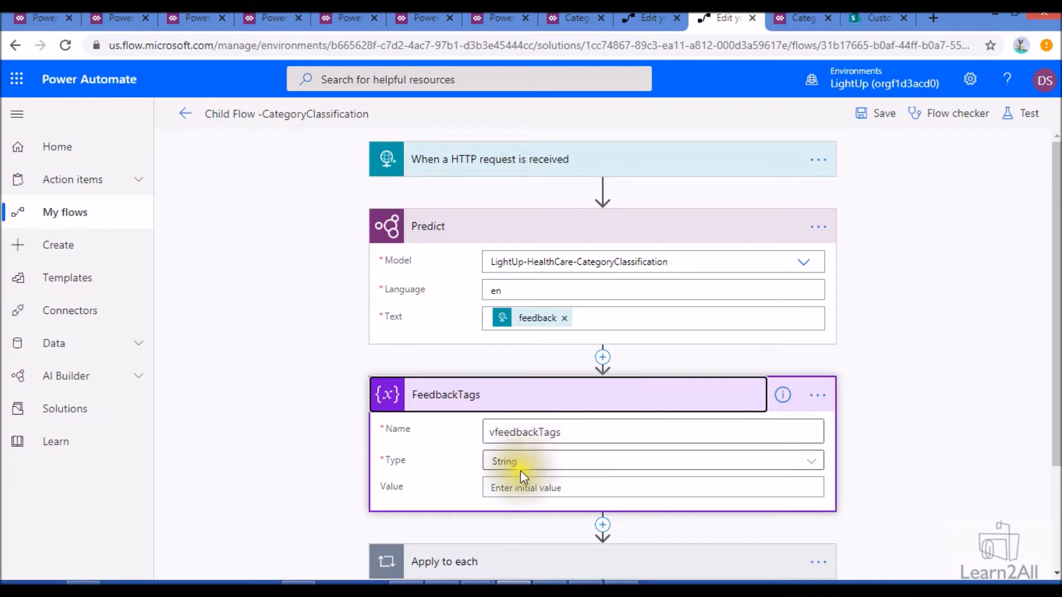
scroll(523, 484, down, 3)
Inspect the child flow's Apply to each loop, the value its Append to string variable action uses, and the output returned to the caller
click(551, 419)
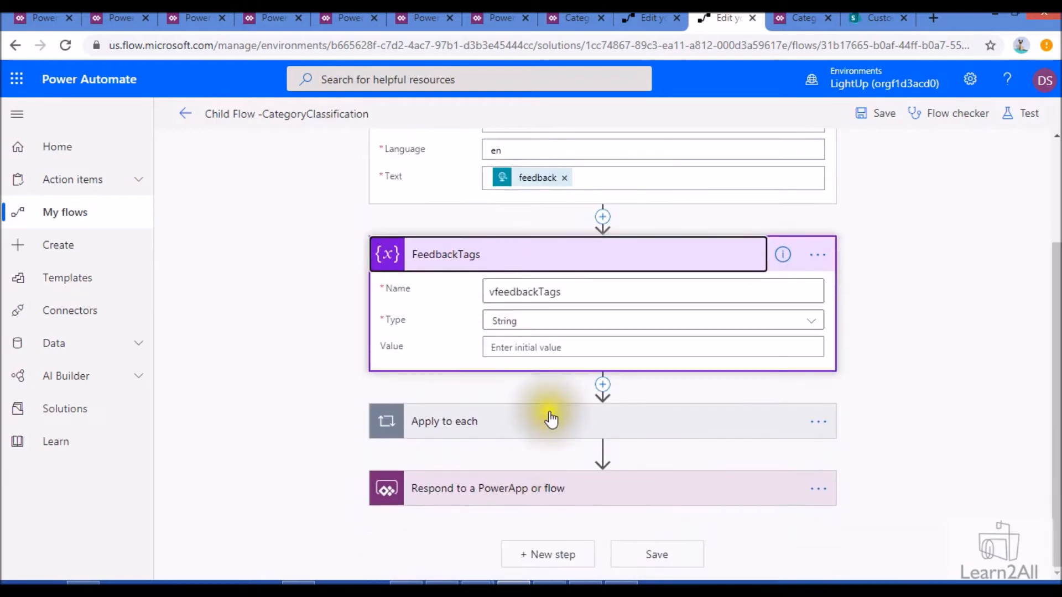
scroll(552, 420, down, 3)
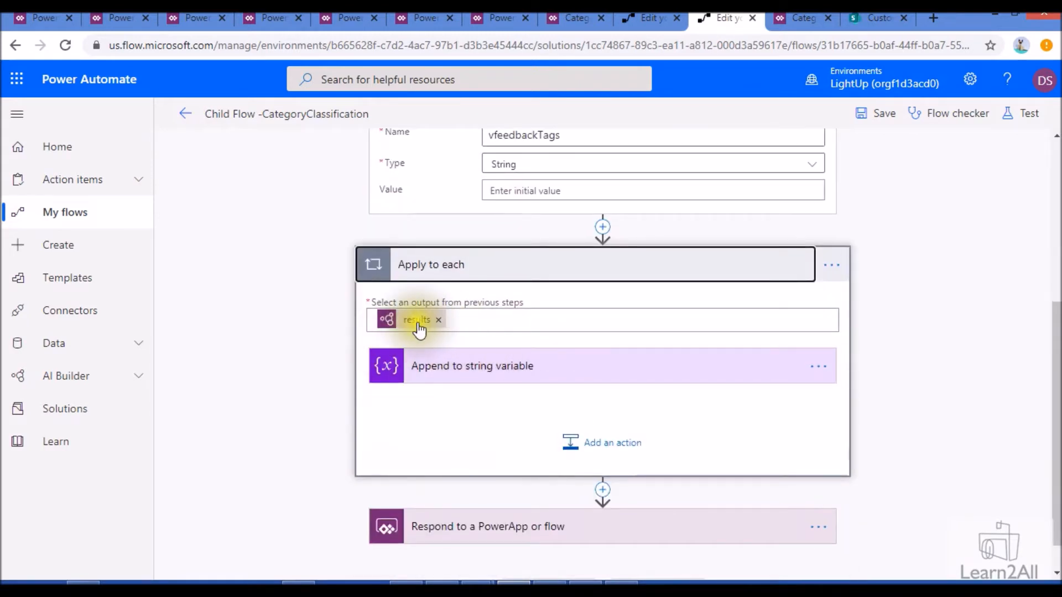
click(489, 380)
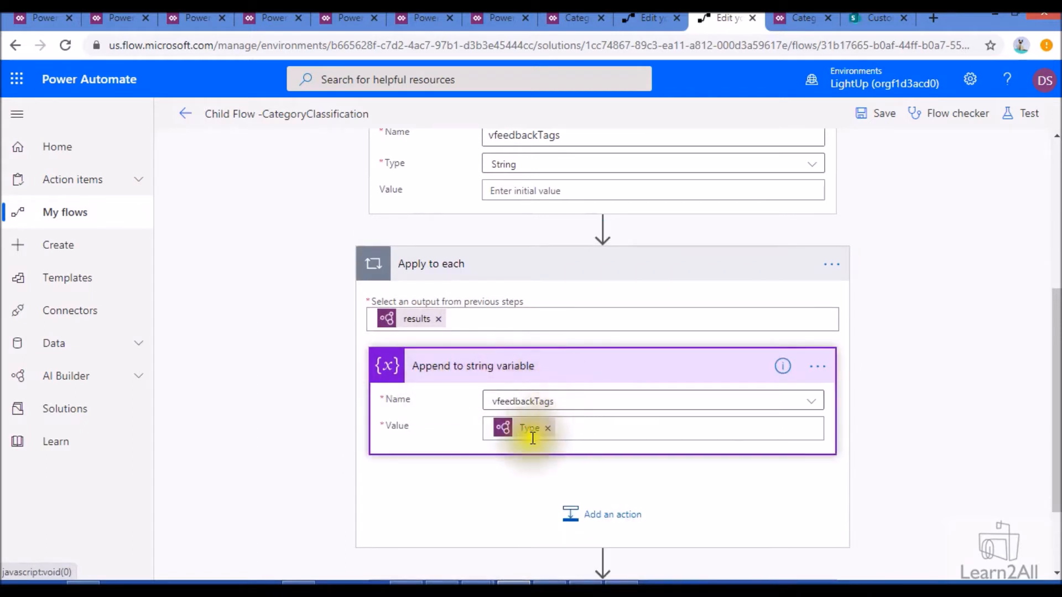
click(577, 432)
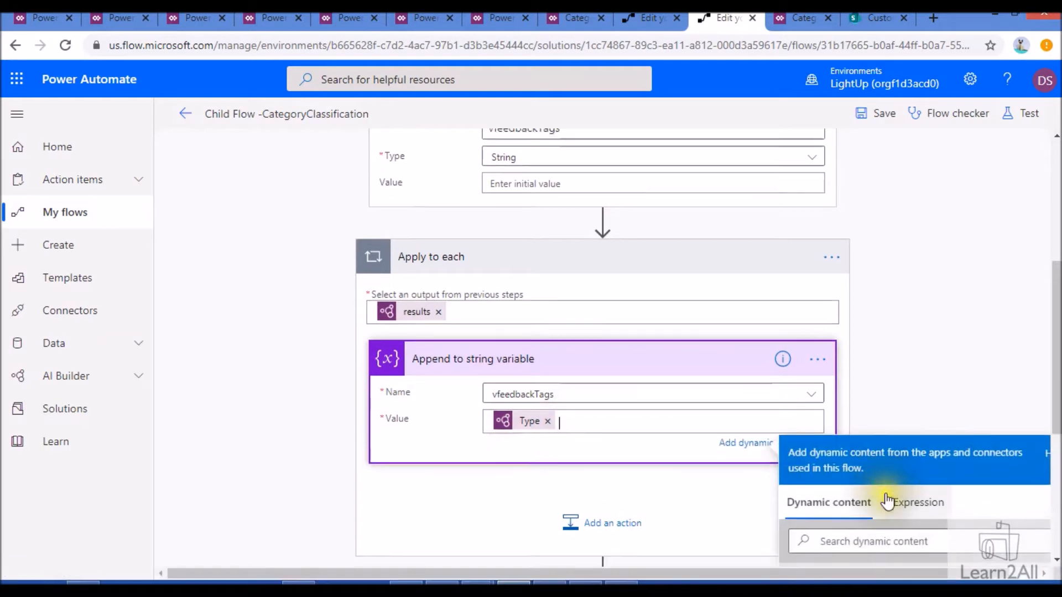
scroll(889, 498, down, 5)
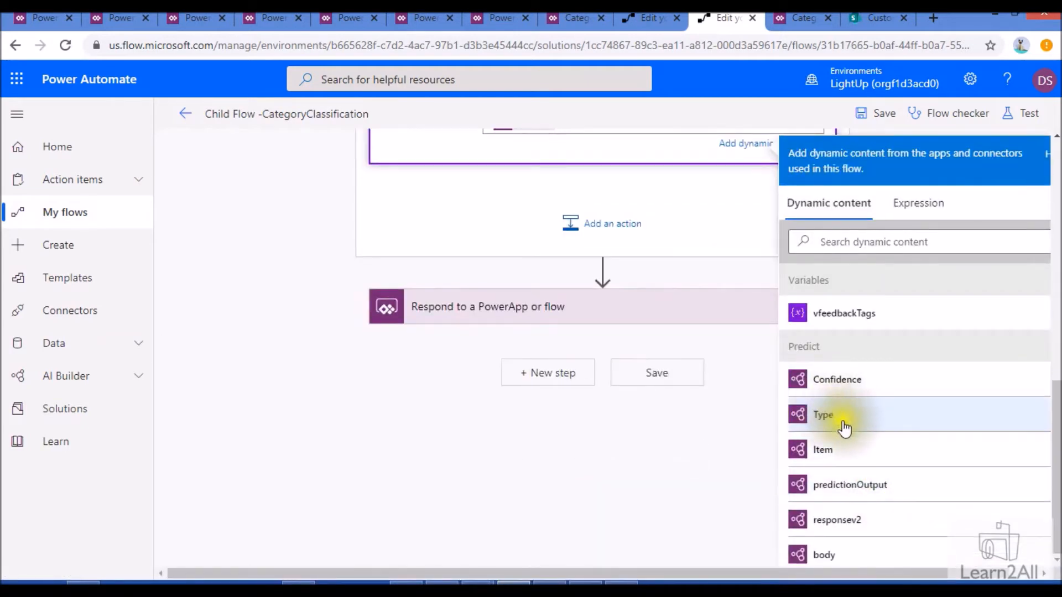
scroll(832, 432, up, 2)
scroll(832, 432, up, 2)
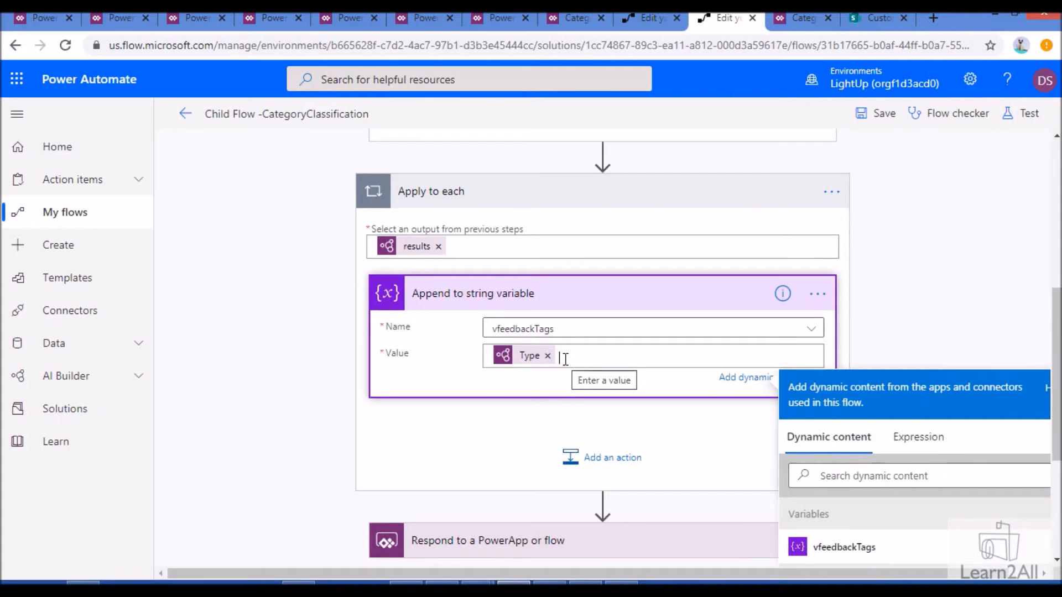
click(522, 546)
scroll(522, 546, down, 2)
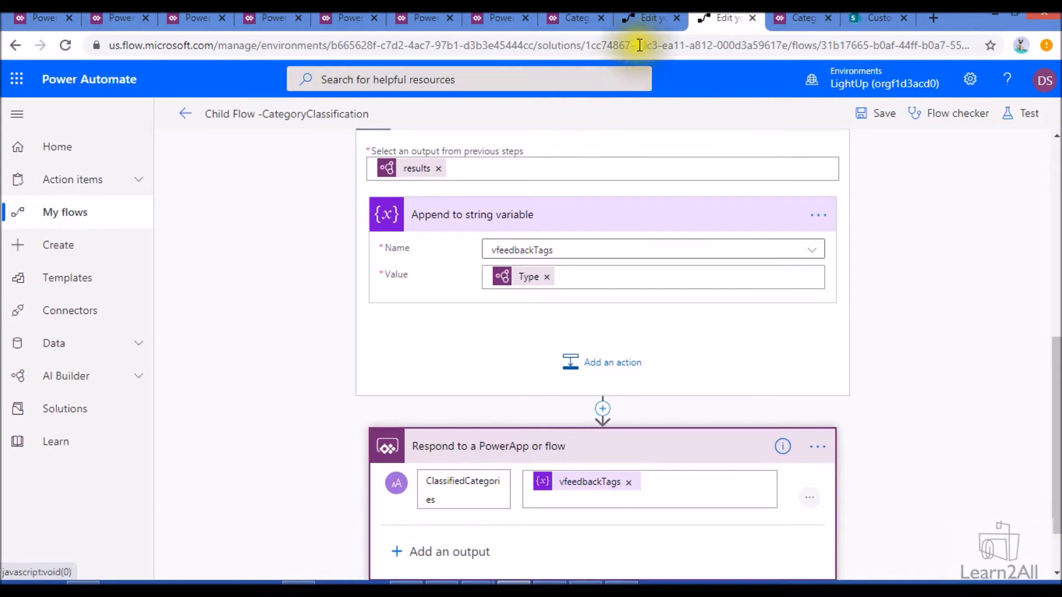
Switch to the parent flow and inspect the Run a Child Flow action's available flows and feedback input
click(642, 16)
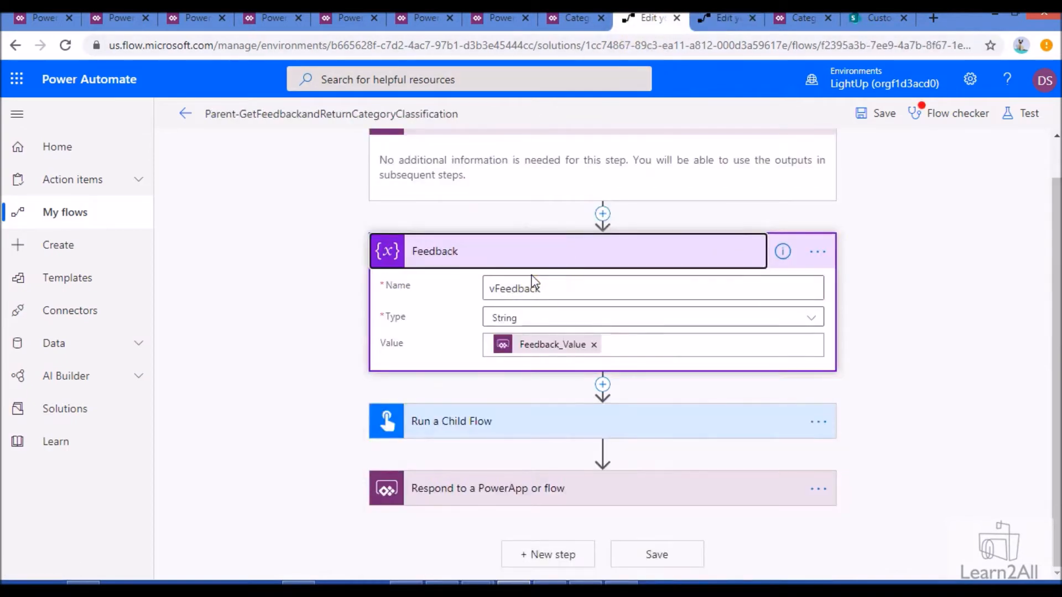
click(593, 415)
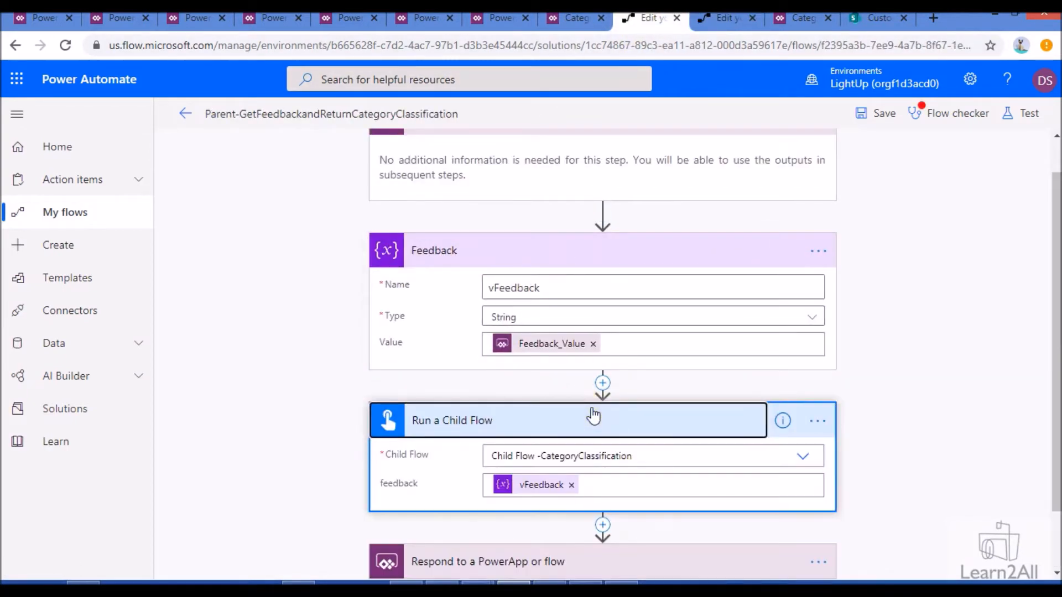
click(801, 456)
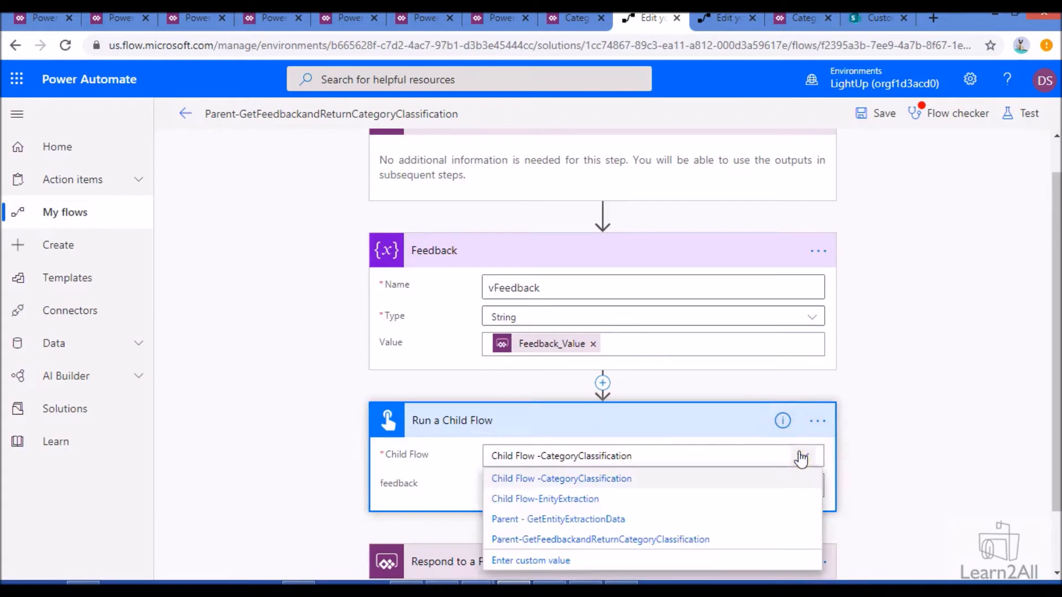
click(830, 439)
click(650, 492)
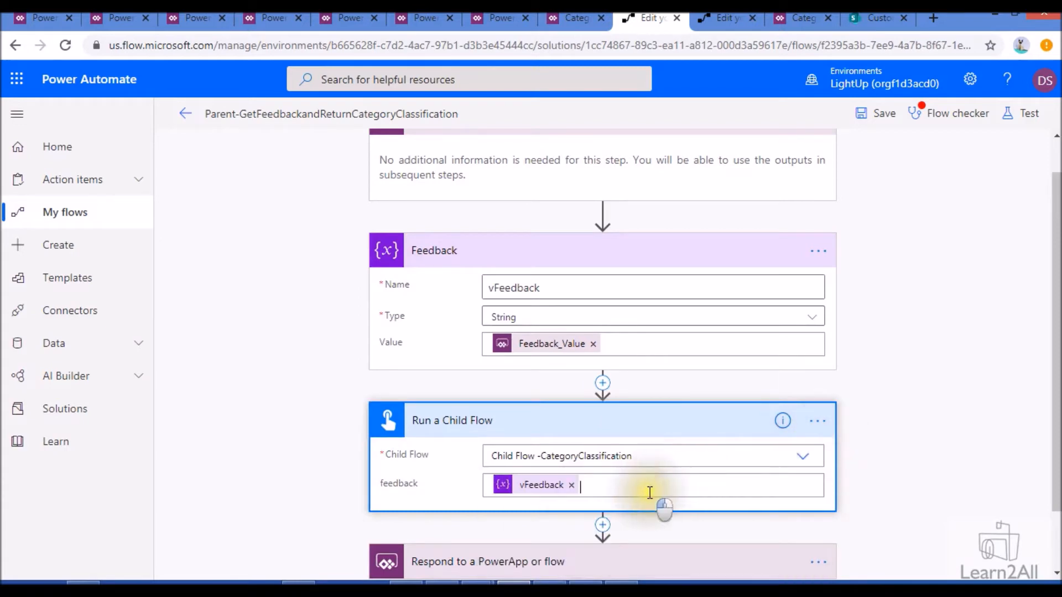
scroll(650, 492, down, 4)
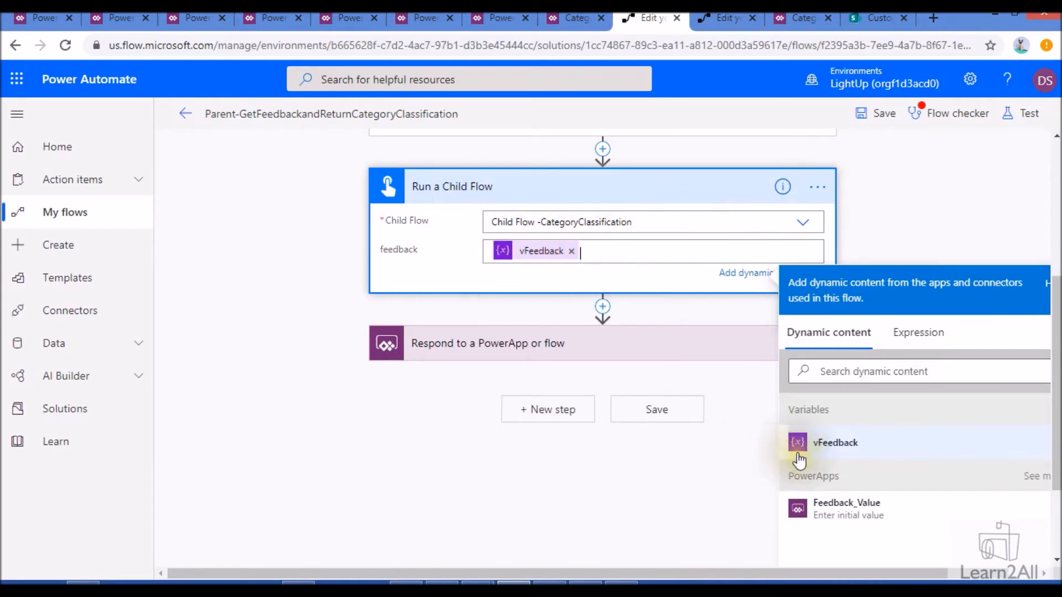
Inspect the Feedback output in the parent flow's Respond to a PowerApp or flow action
click(581, 350)
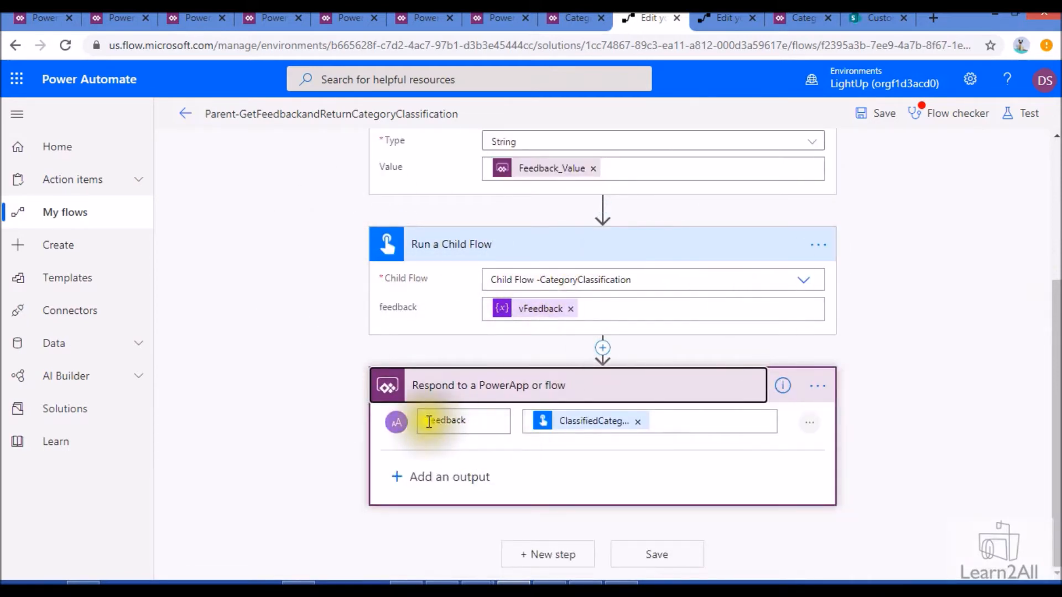
click(471, 421)
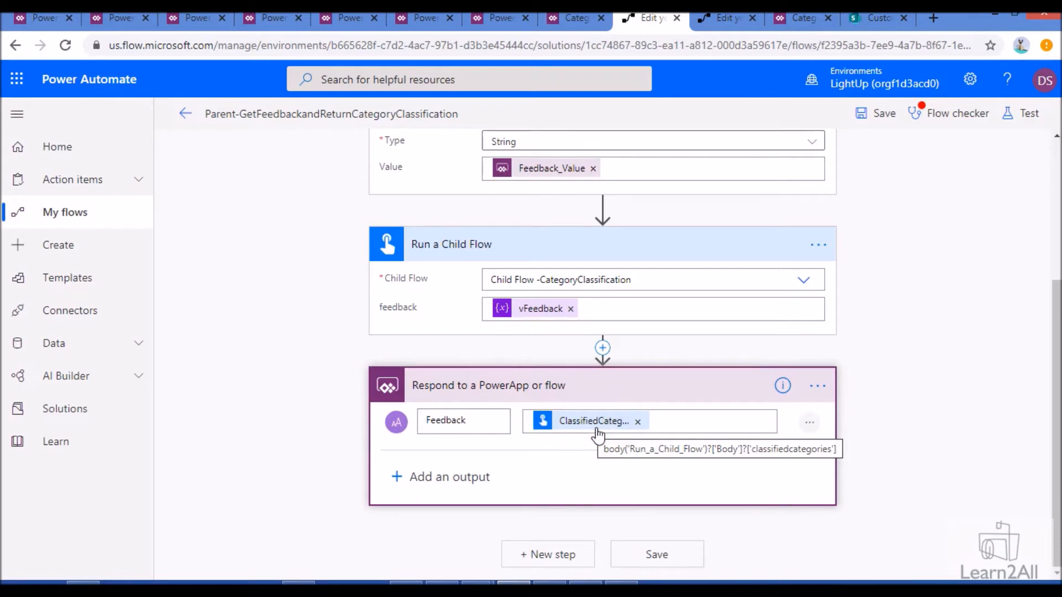
click(626, 421)
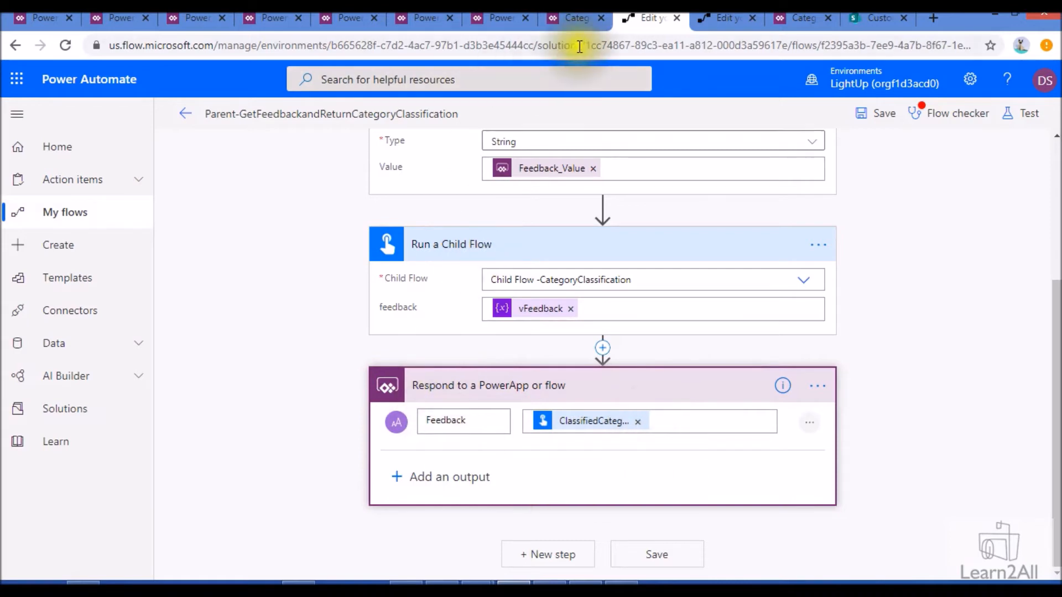
Switch to the Category-Classification app in Power Apps and review the flows associated with the Fetch Tags button
click(581, 21)
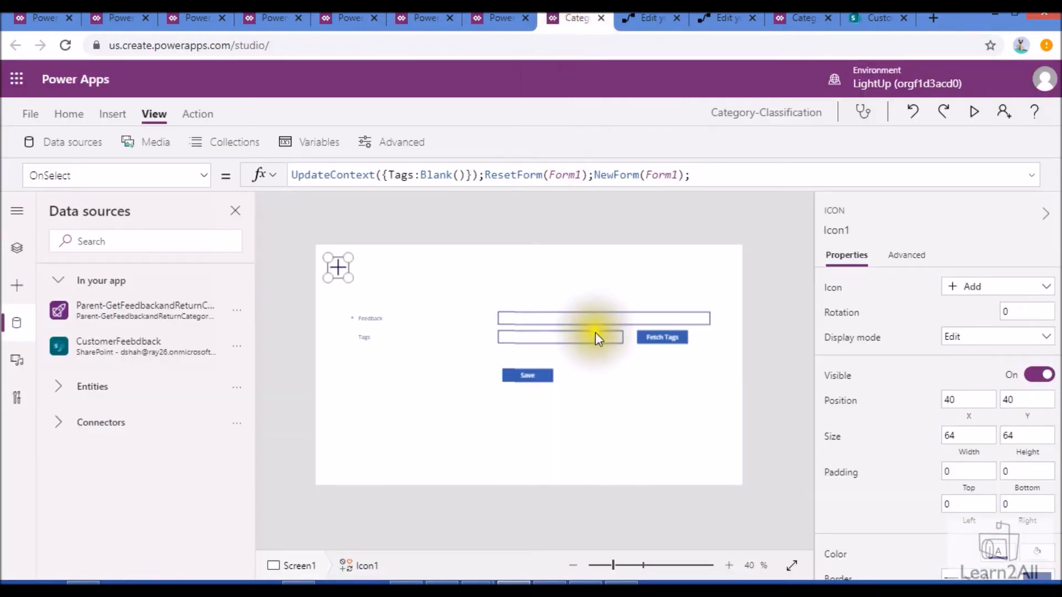
click(659, 343)
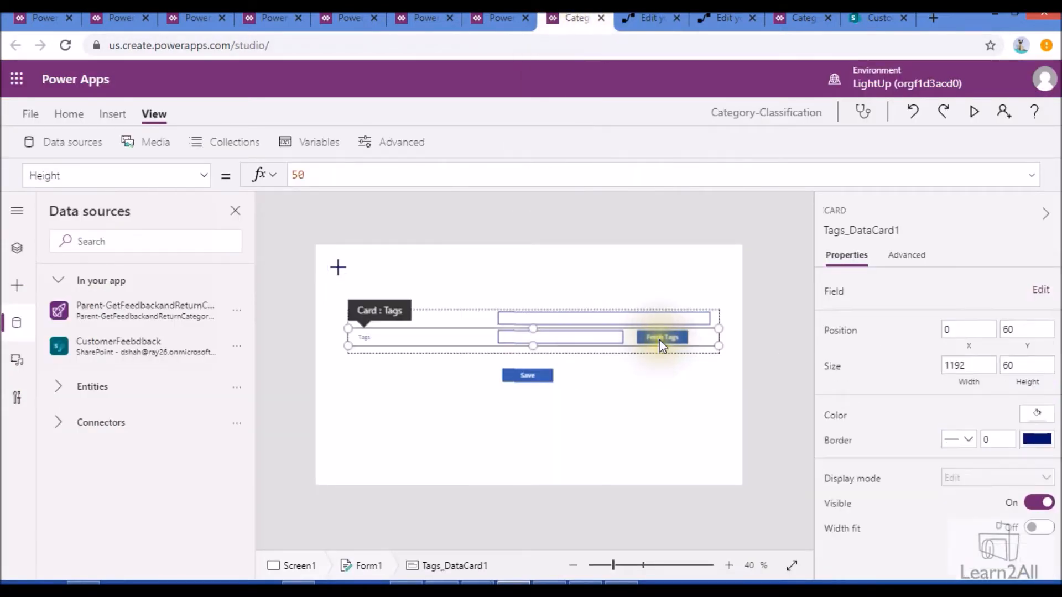
click(655, 338)
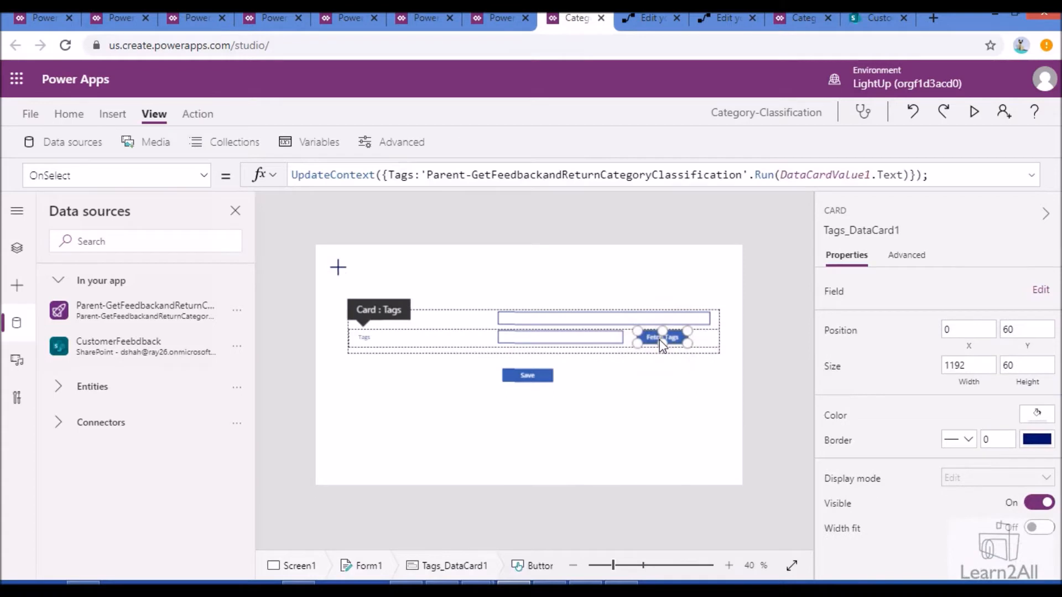
click(190, 112)
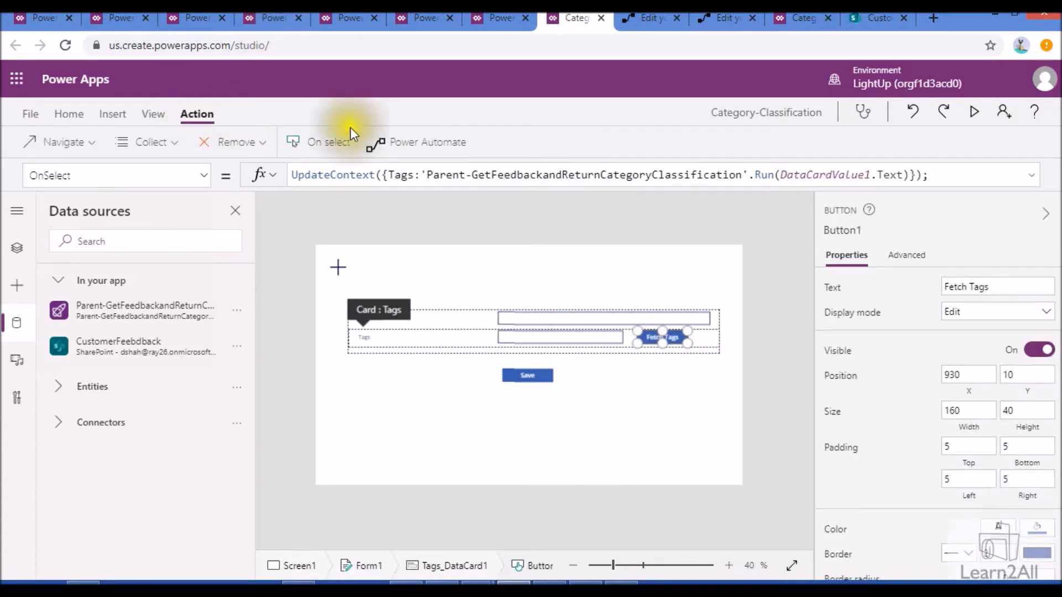
click(377, 146)
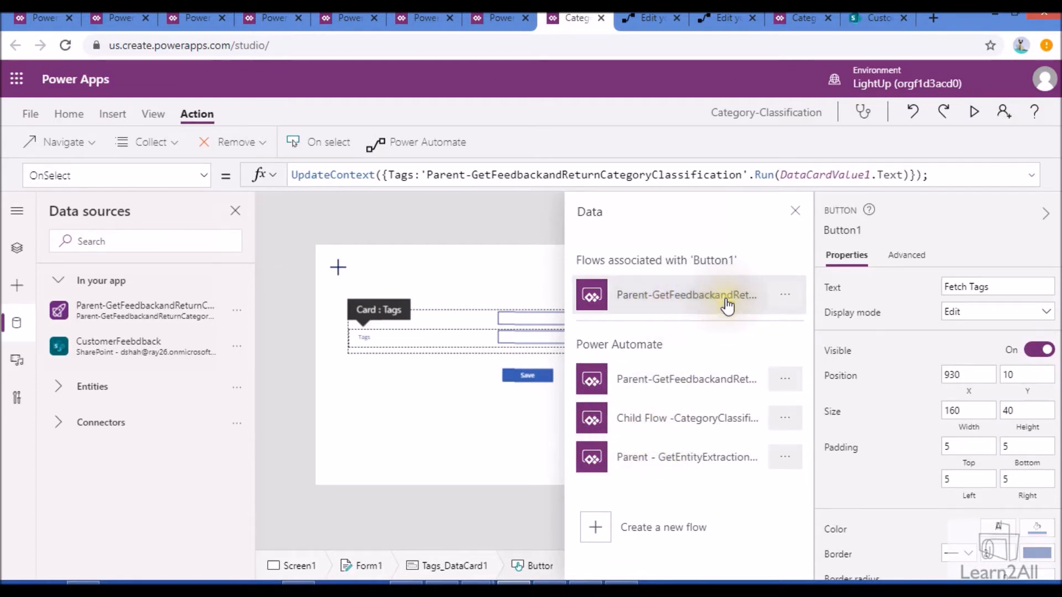
click(799, 215)
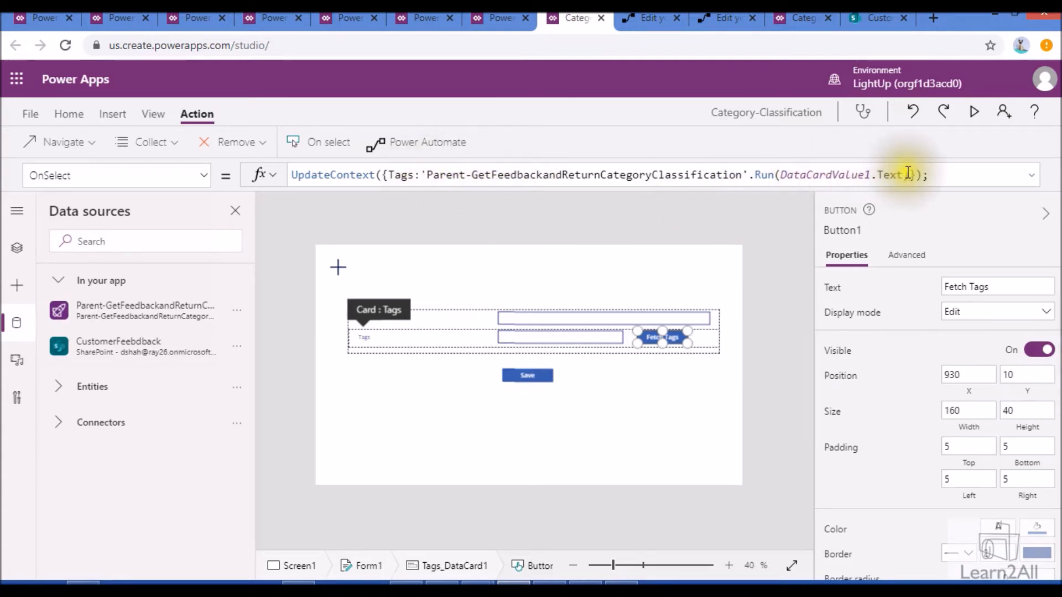
Examine the Tags context variable in the Fetch Tags button's OnSelect formula and the Tags text input's Default formula
click(404, 175)
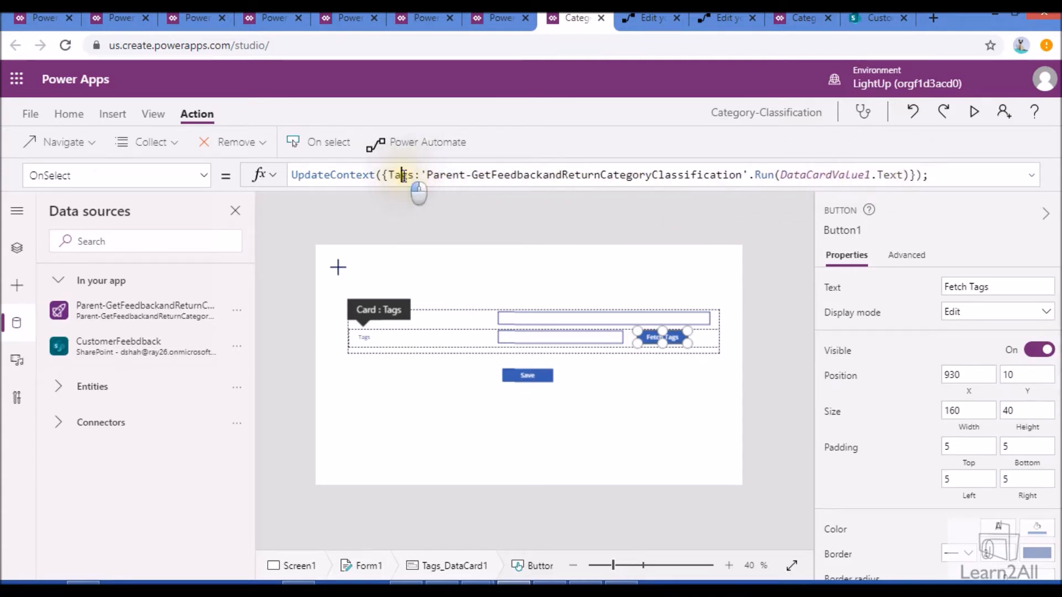
click(544, 343)
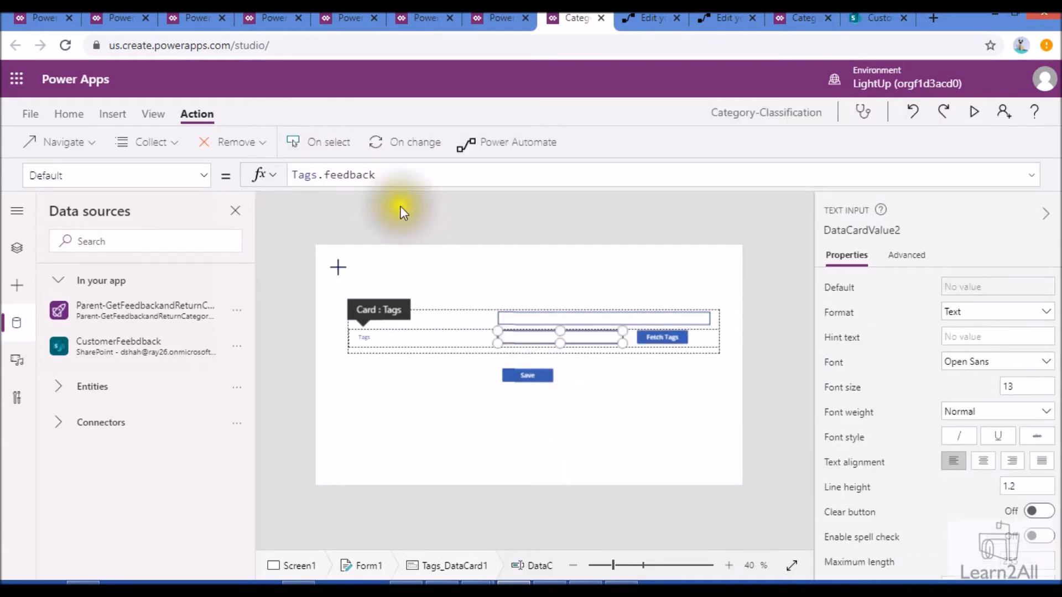
click(298, 174)
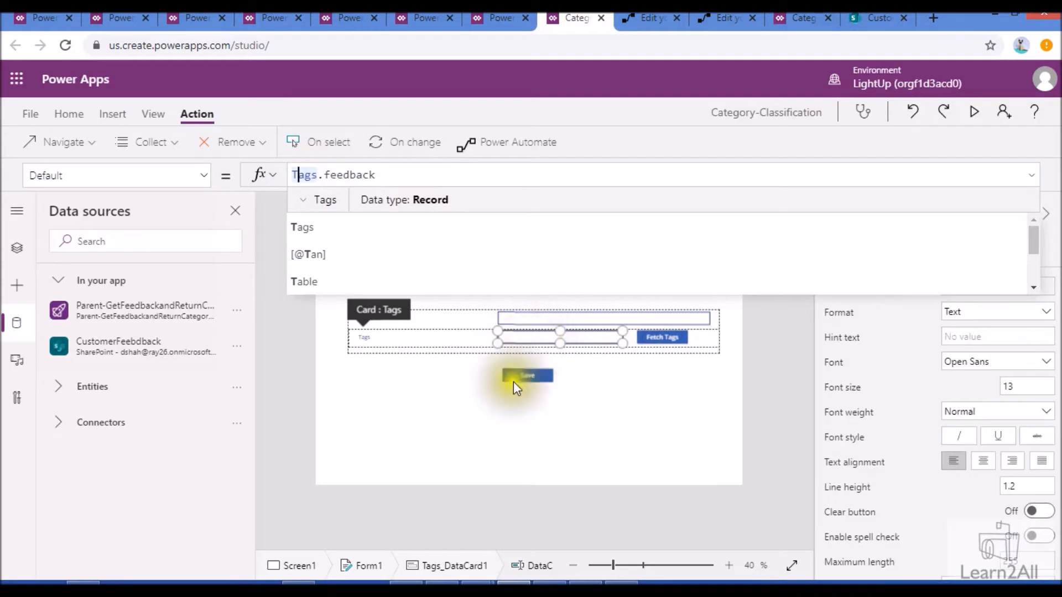
Preview the app, start a new record with feedback "The hospital staff is co operative", and fetch its tags
click(973, 111)
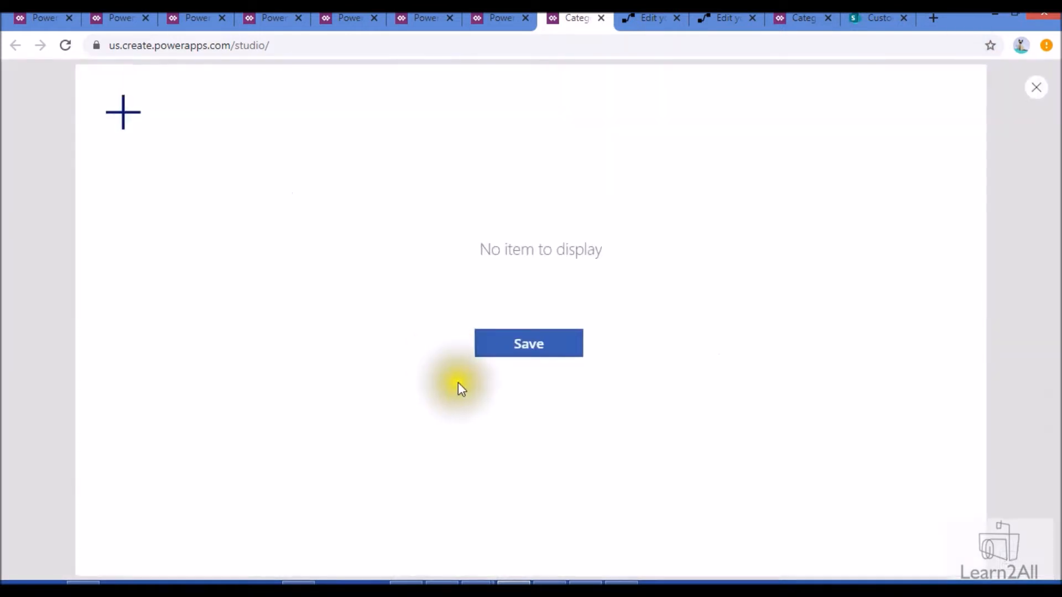
click(124, 113)
click(529, 224)
text(The hospital staff is co operative)
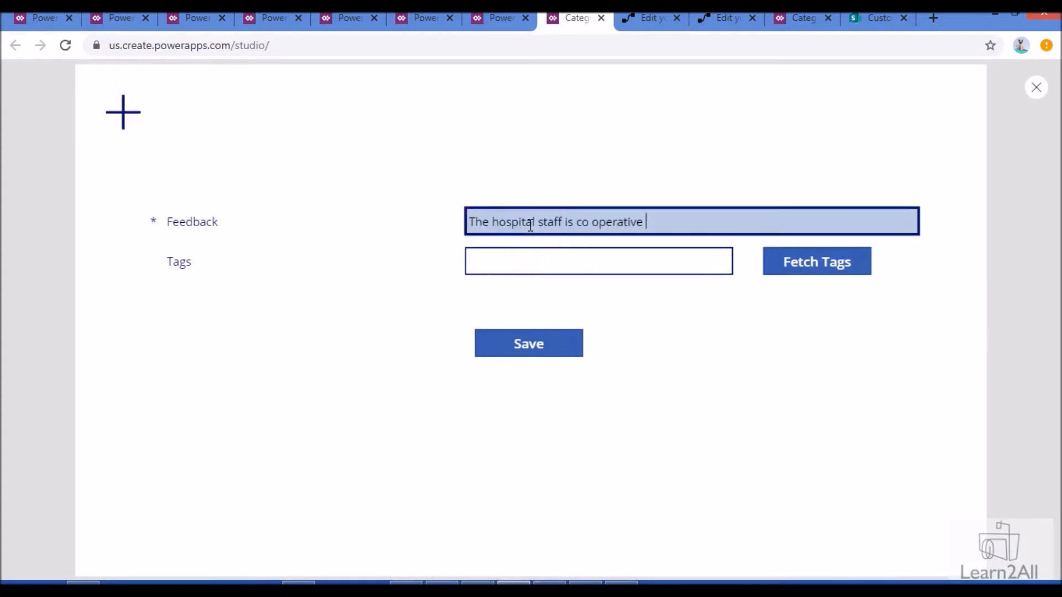
click(803, 277)
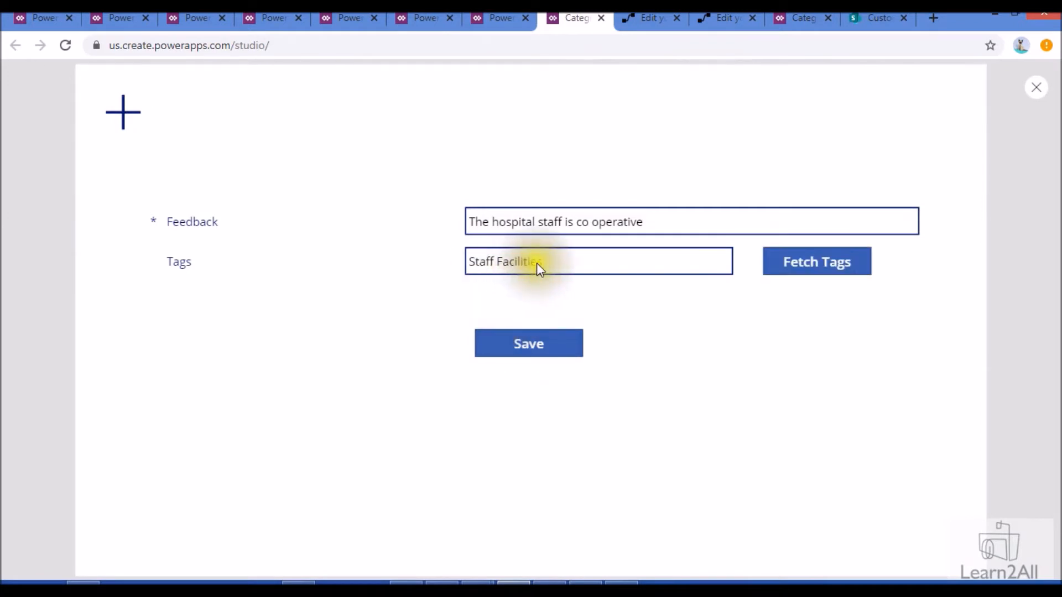
Save the tagged feedback record and switch to the CustomerFeebdback list in SharePoint
click(495, 260)
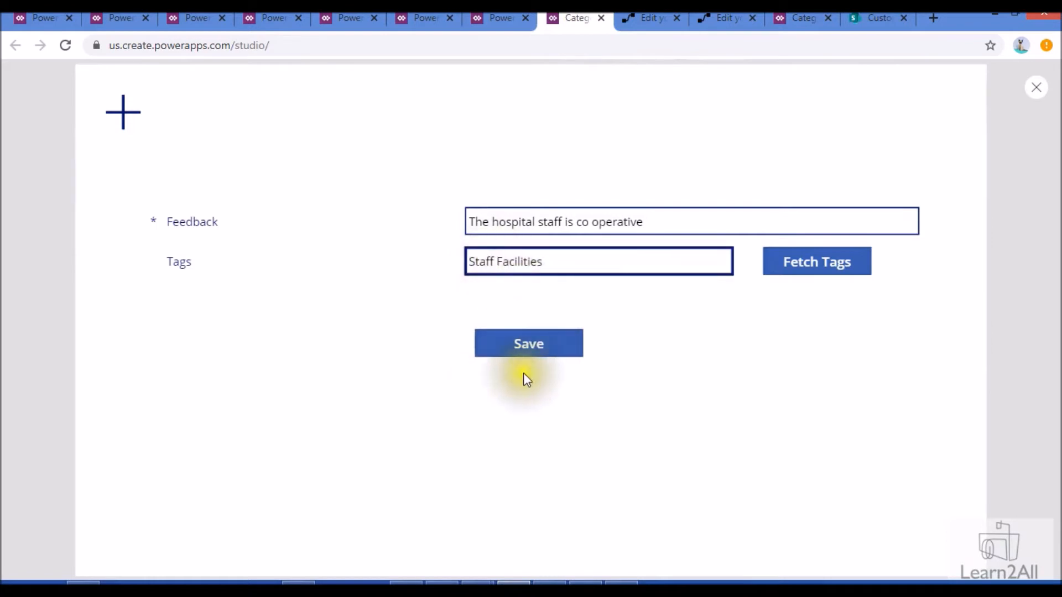
click(528, 349)
click(881, 19)
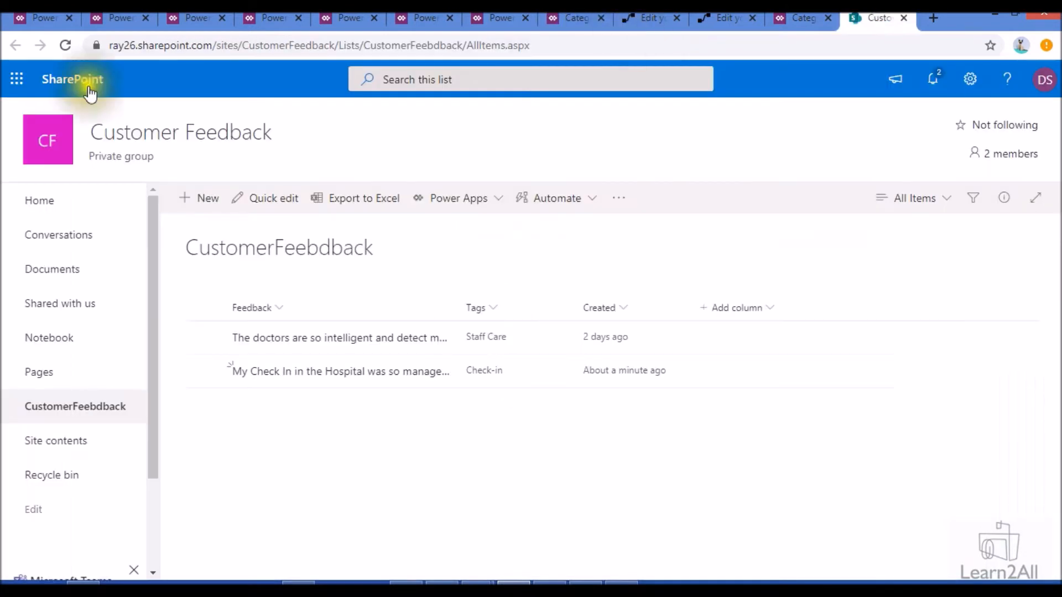
Refresh the CustomerFeebdback list, then review the run history of Child Flow -CategoryClassification in Power Automate
click(64, 45)
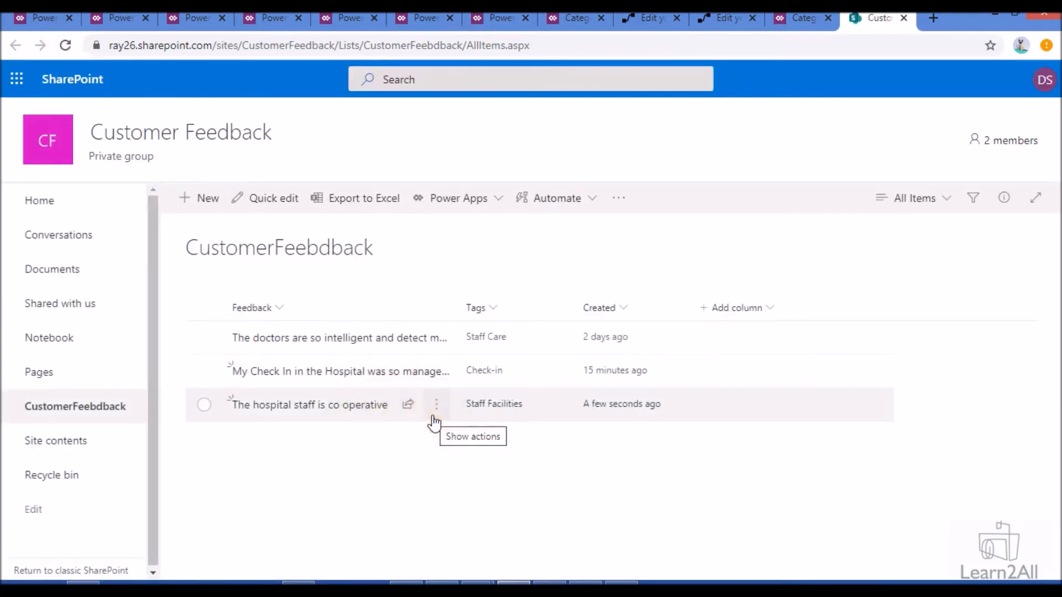
click(796, 15)
click(720, 16)
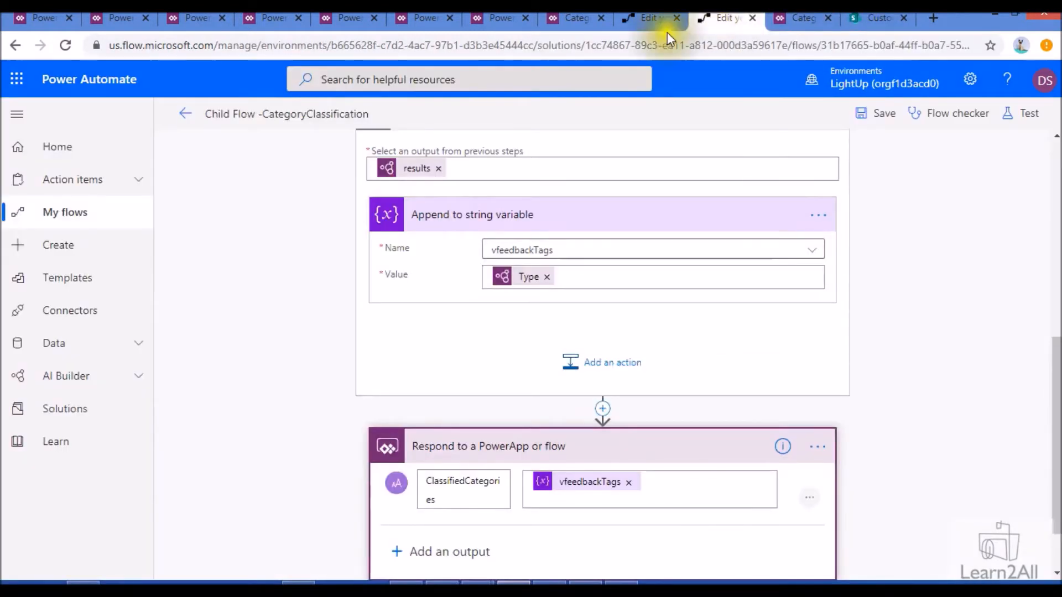
click(185, 114)
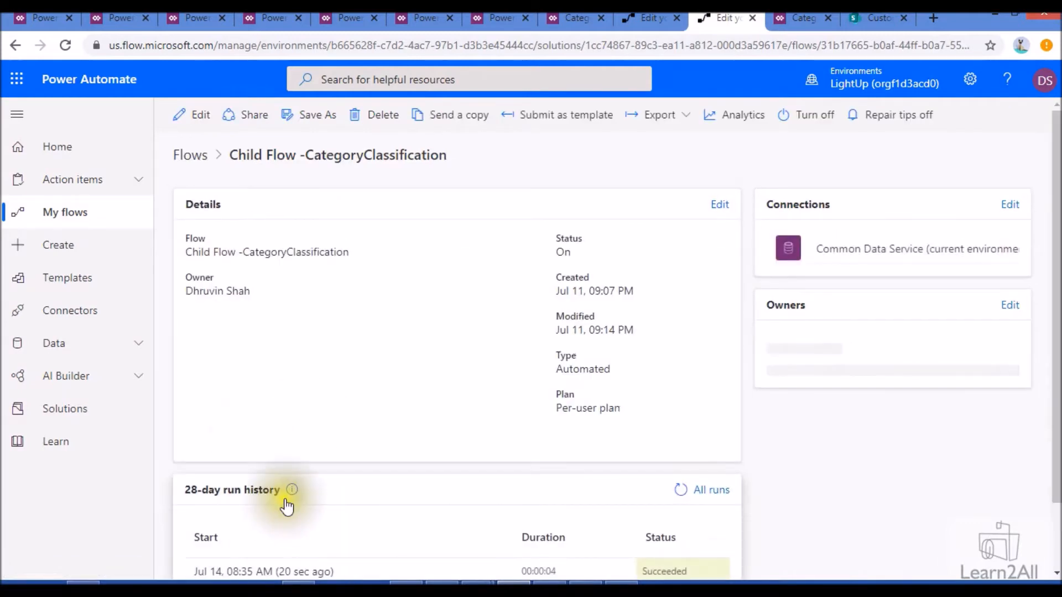
scroll(288, 489, down, 1)
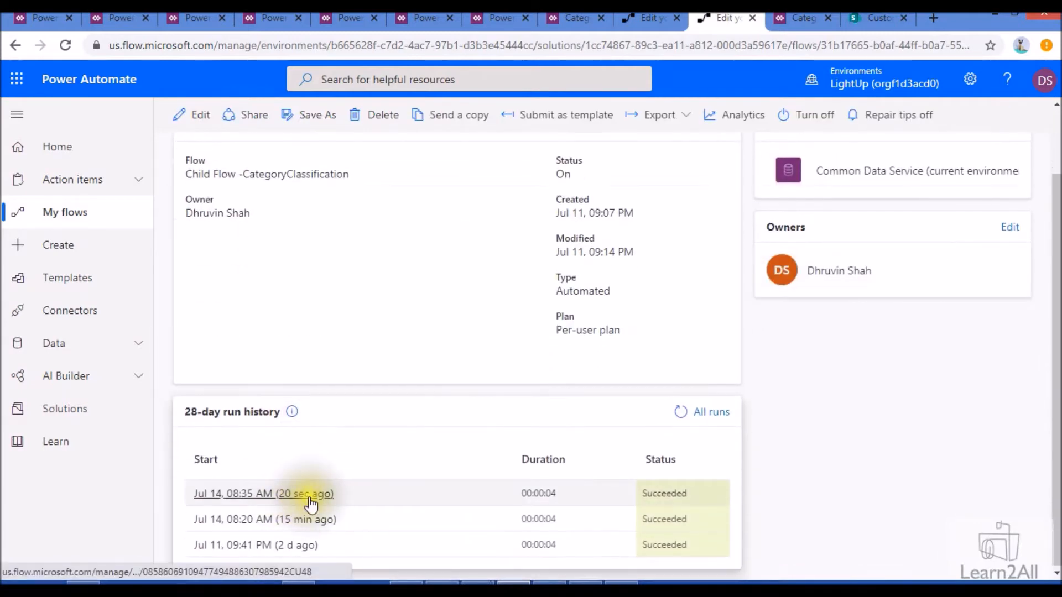
Leave the editor of the Parent-GetFeedbackandReturnCategoryClassification flow without saving and open its most recent run
click(644, 18)
click(193, 121)
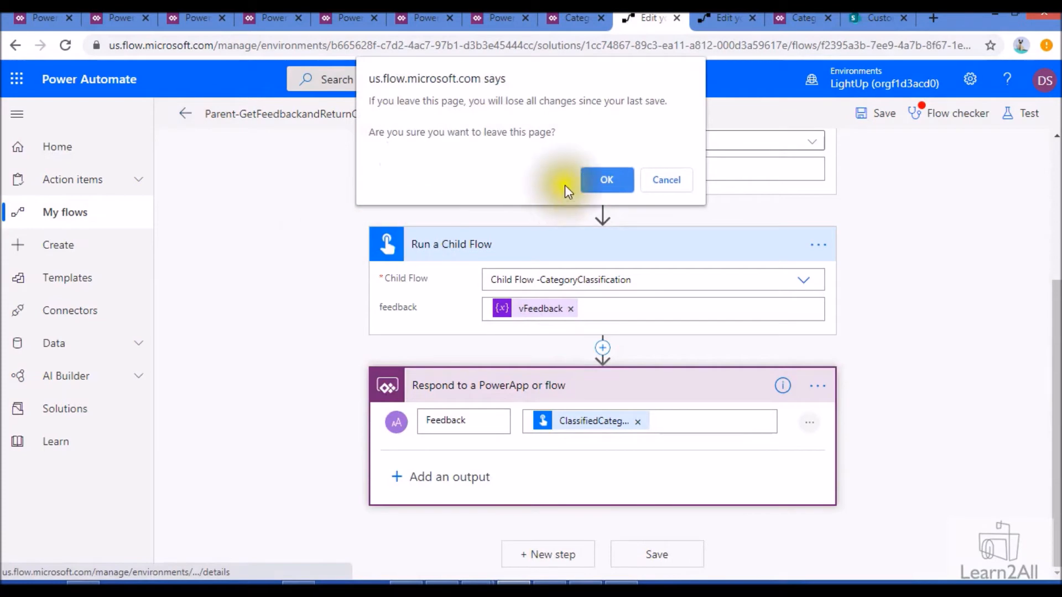
click(612, 178)
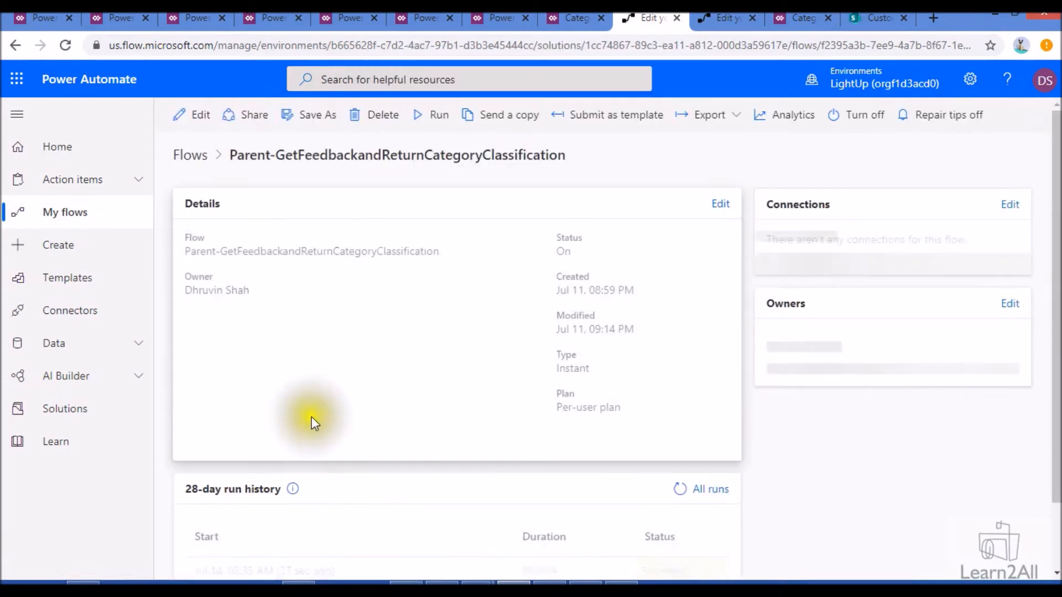
scroll(368, 495, down, 1)
scroll(370, 486, down, 2)
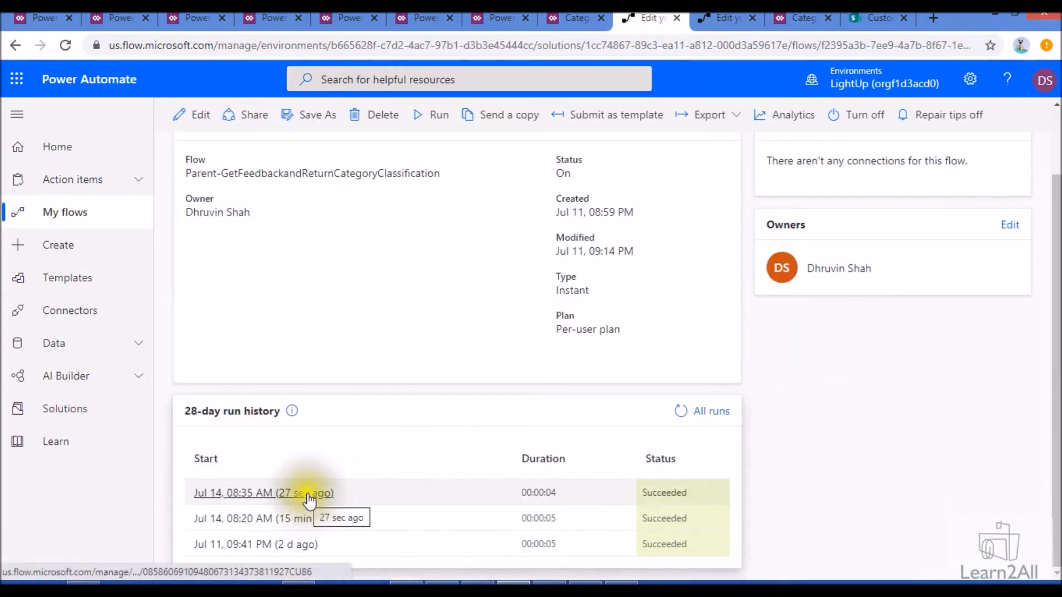
click(308, 493)
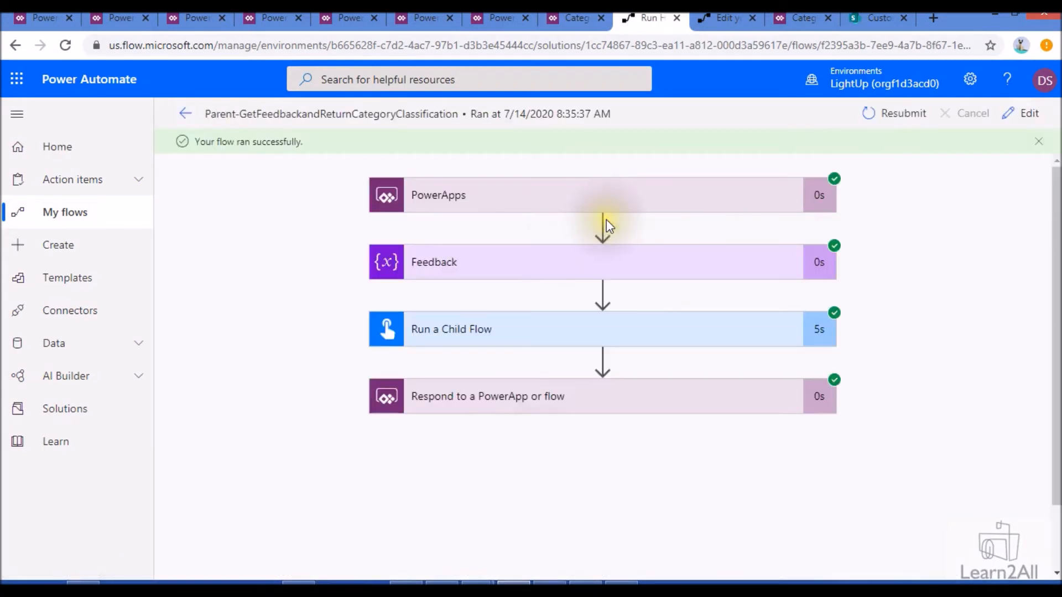
Examine the Feedback variable's inputs, the Run a Child Flow outputs and the response action in the parent flow run
click(655, 274)
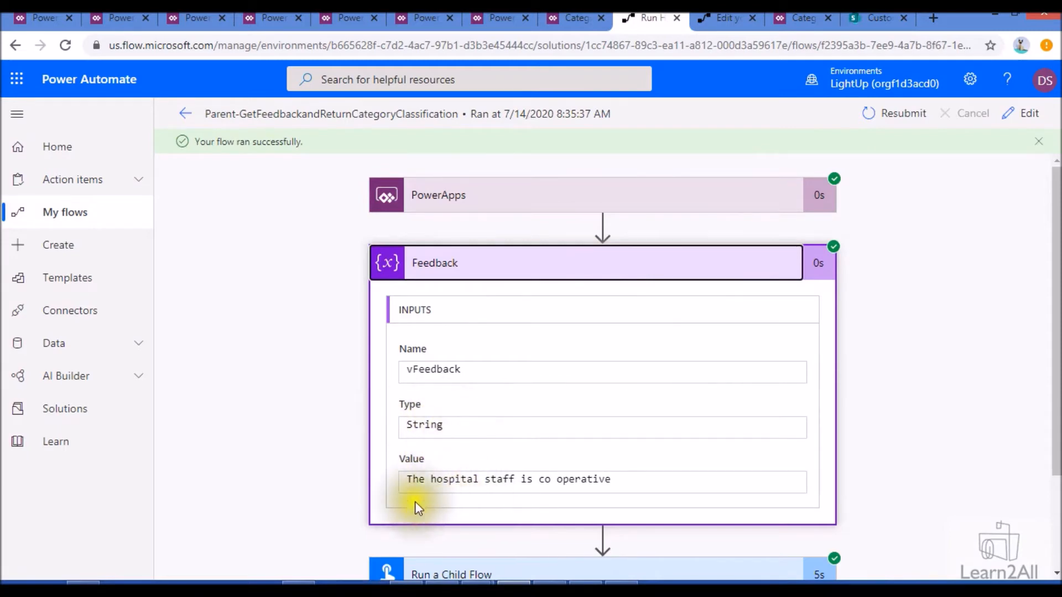
scroll(593, 495, down, 2)
click(540, 444)
scroll(541, 429, down, 4)
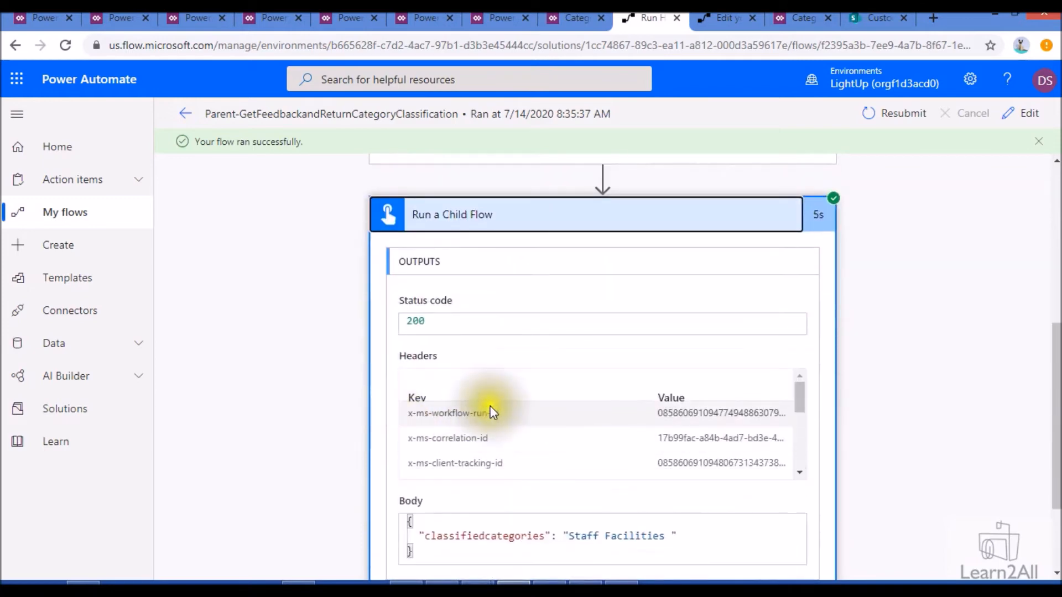
scroll(492, 419, down, 2)
scroll(941, 535, down, 2)
click(609, 522)
Open the most recent Child Flow -CategoryClassification run and examine the Predict action's category types and scores
click(711, 21)
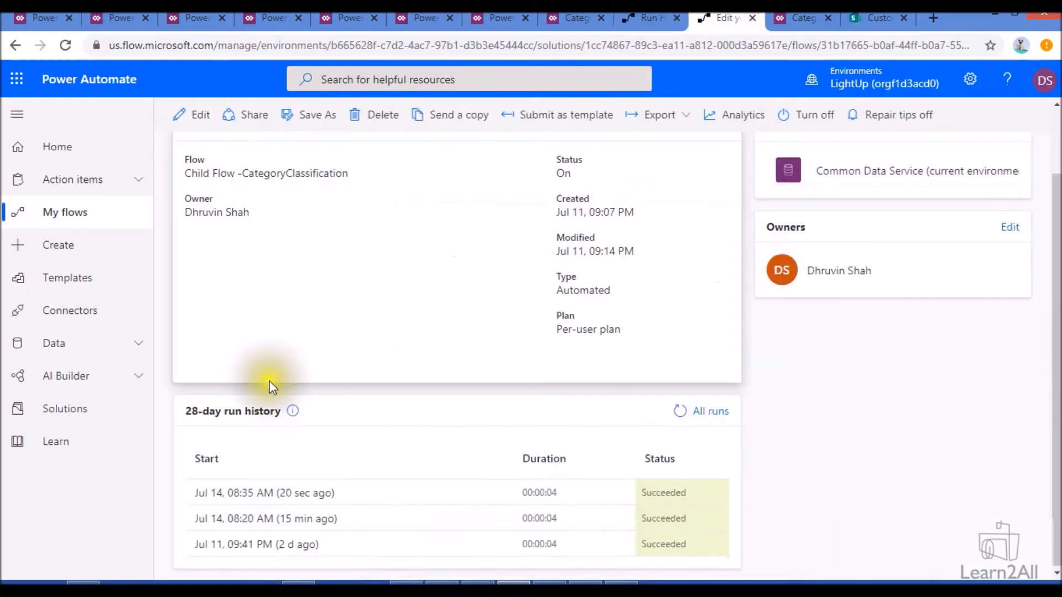
click(282, 494)
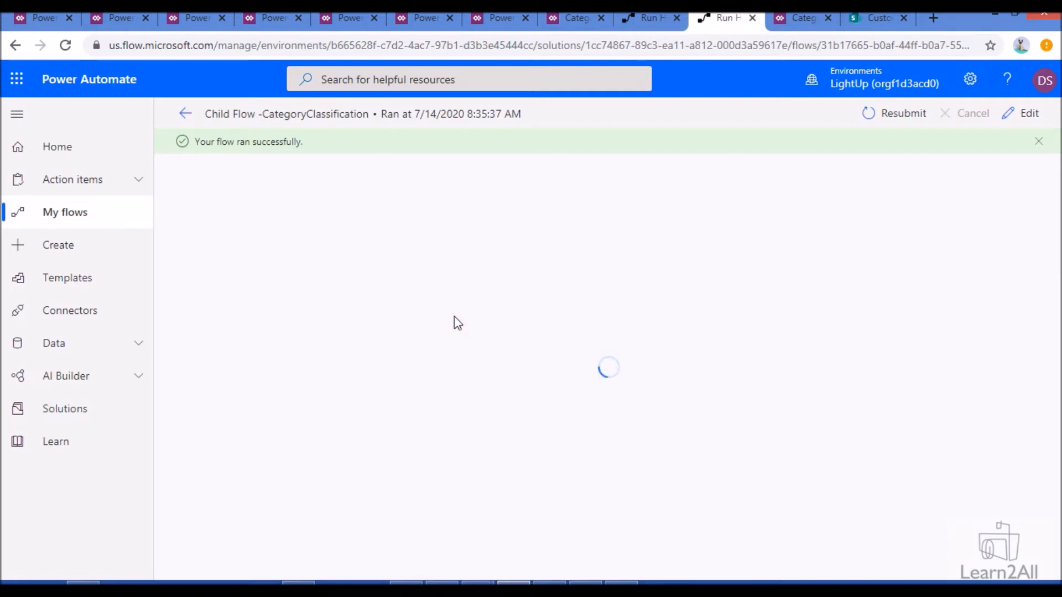
click(535, 261)
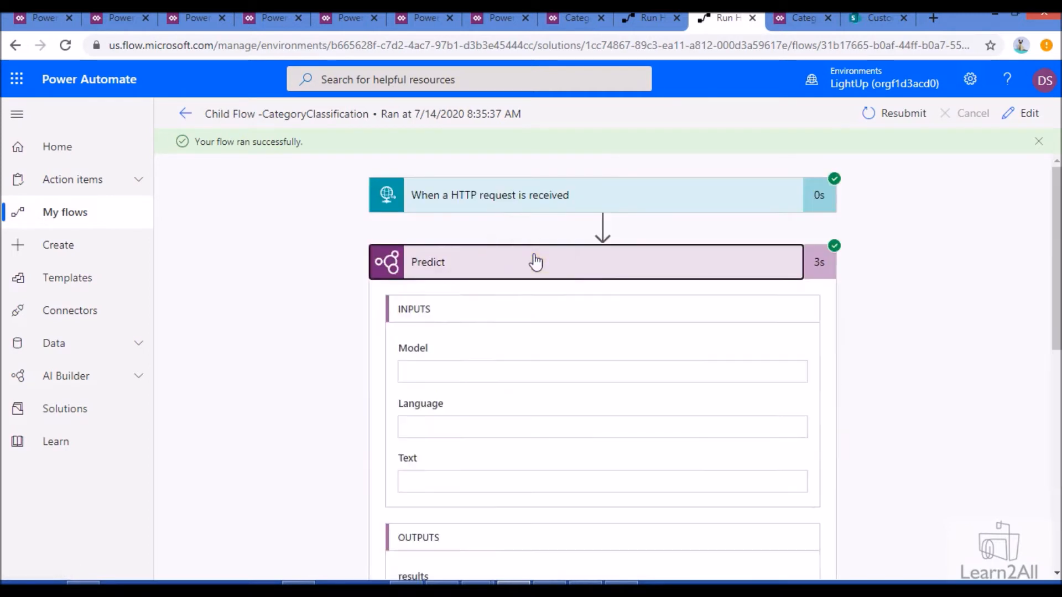
scroll(510, 368, down, 5)
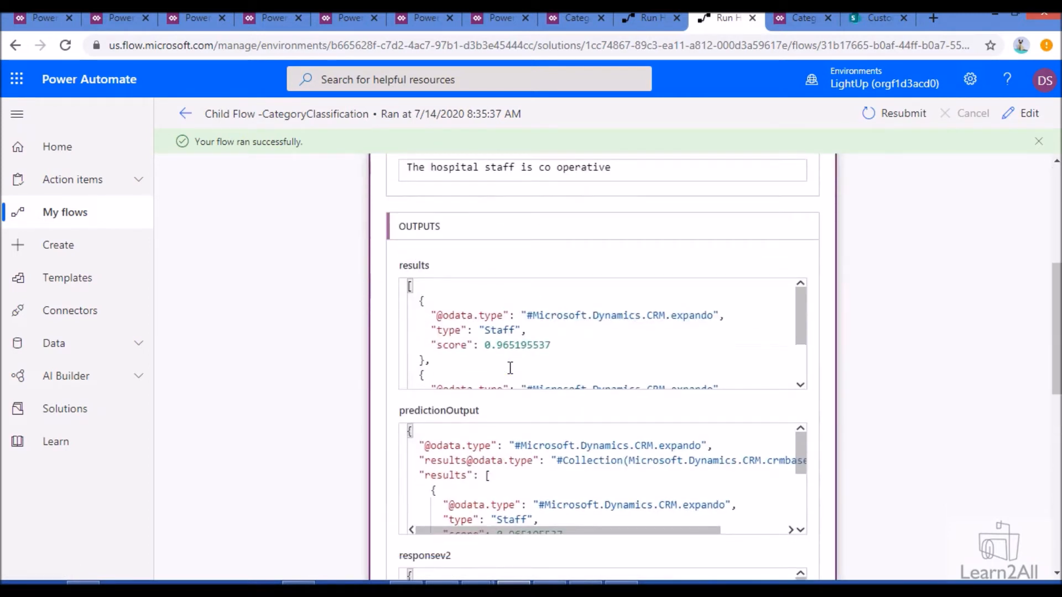
double_click(517, 332)
scroll(517, 334, down, 3)
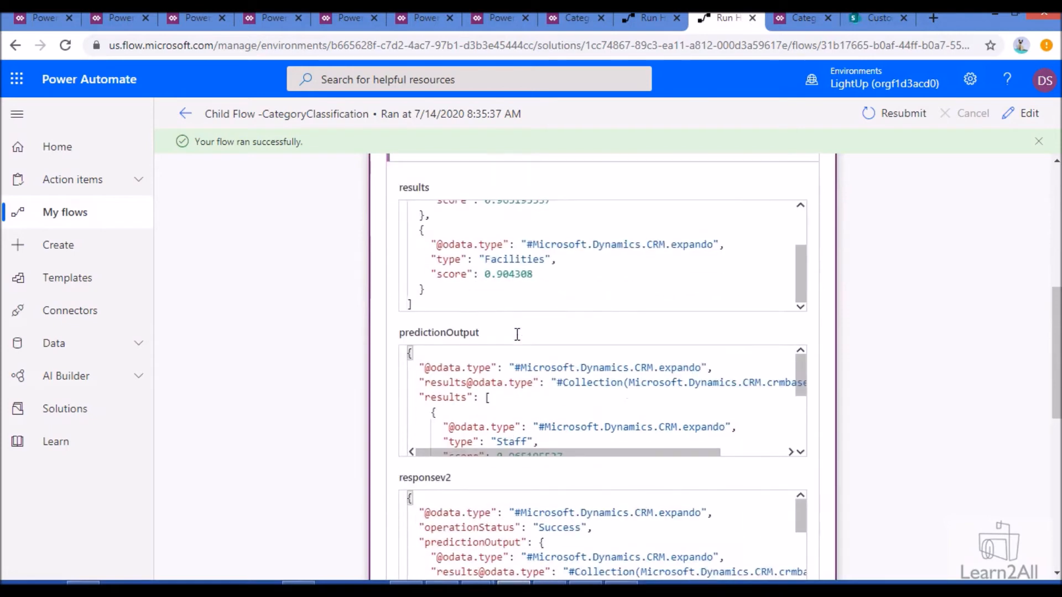
scroll(484, 270, up, 3)
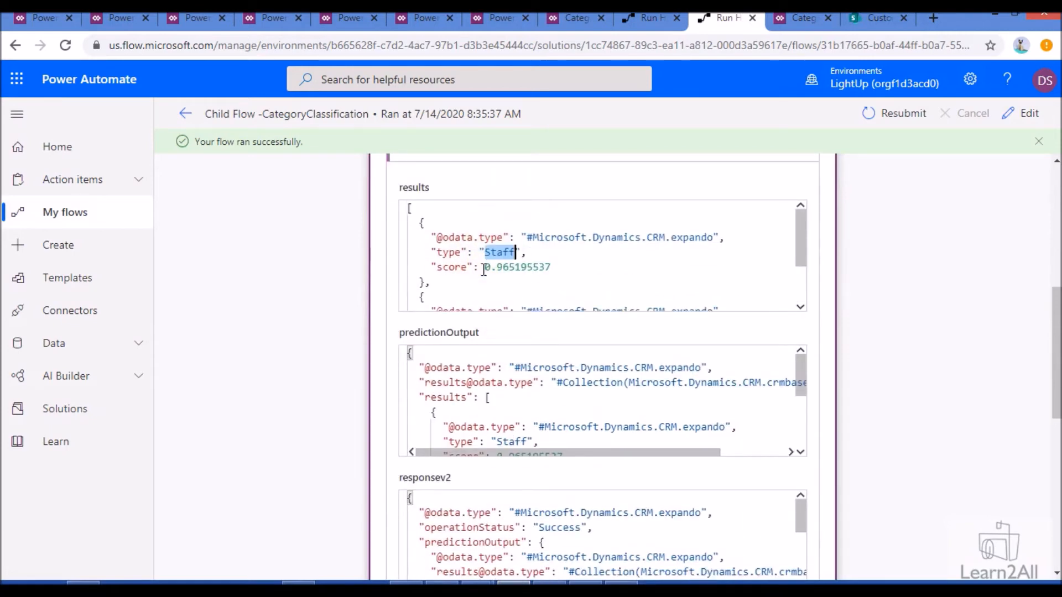
drag(484, 268, 551, 267)
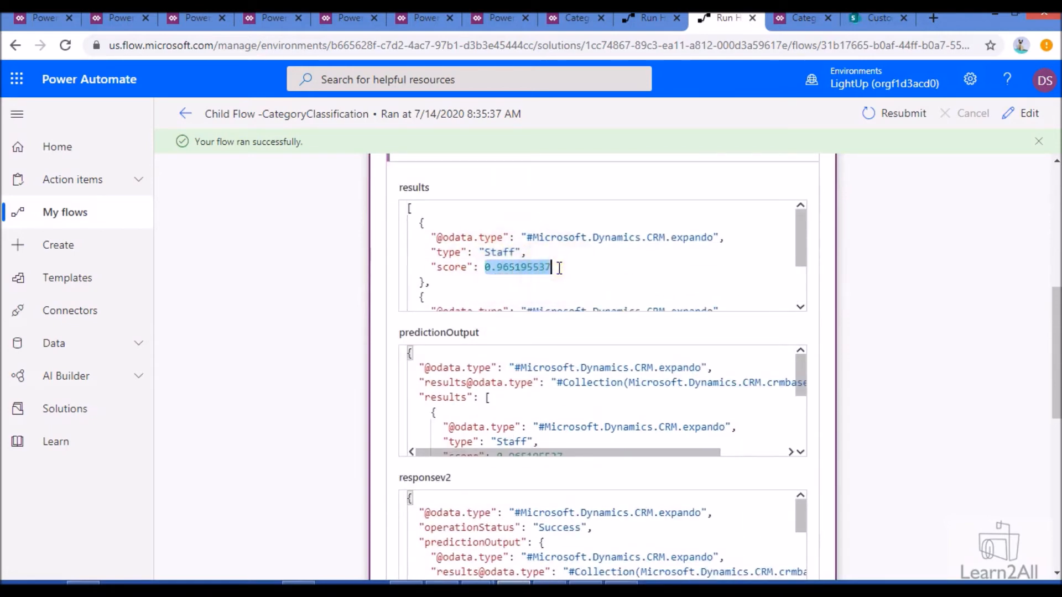
scroll(553, 267, down, 3)
drag(485, 275, 532, 274)
scroll(502, 284, down, 8)
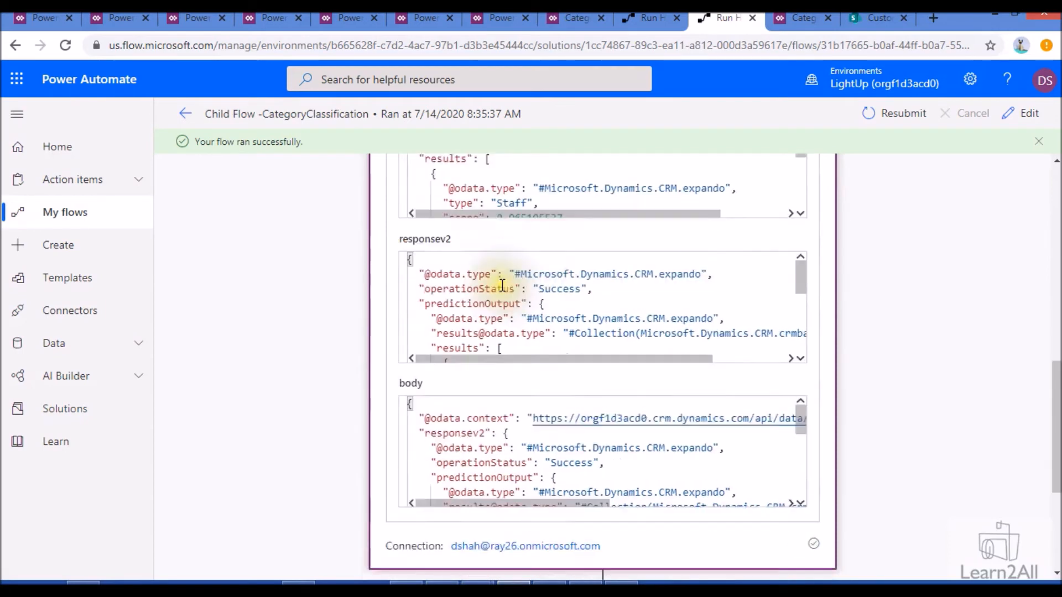
Examine the FeedbackTags, Apply to each and Respond to a PowerApp or flow actions in the child flow run
click(560, 464)
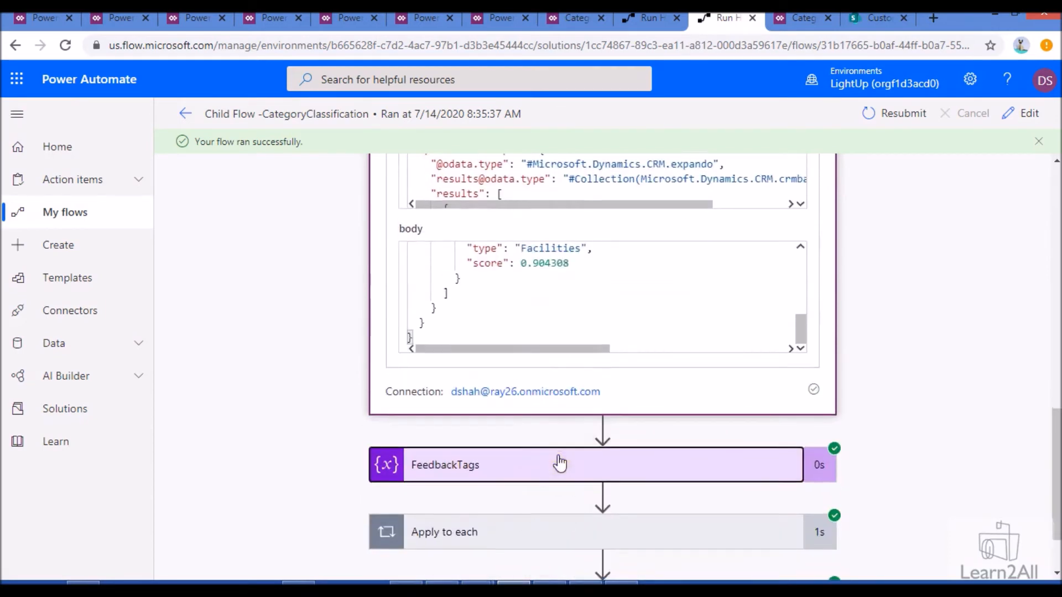
click(557, 456)
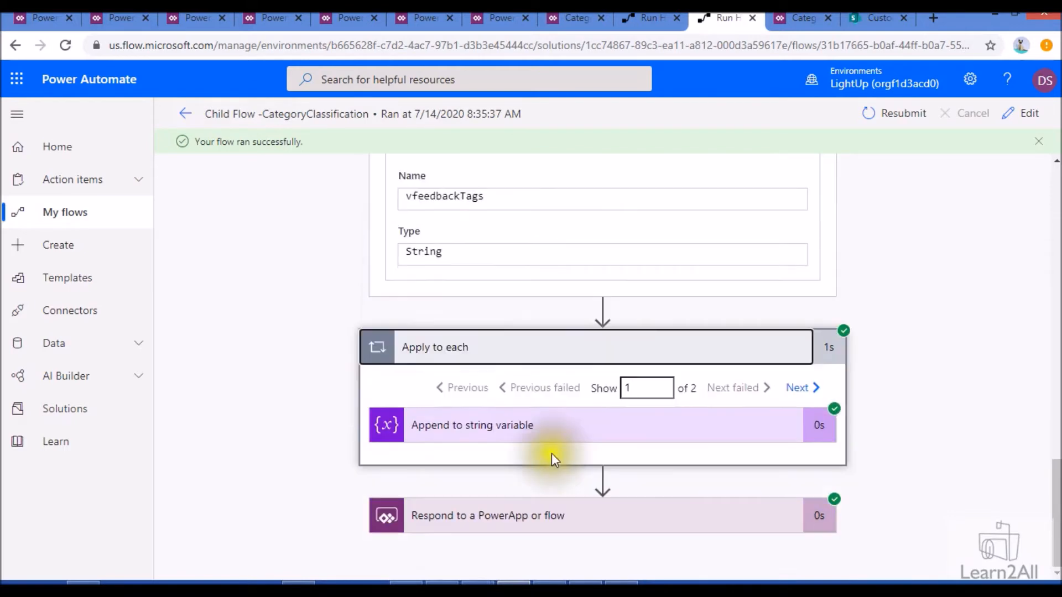
click(612, 511)
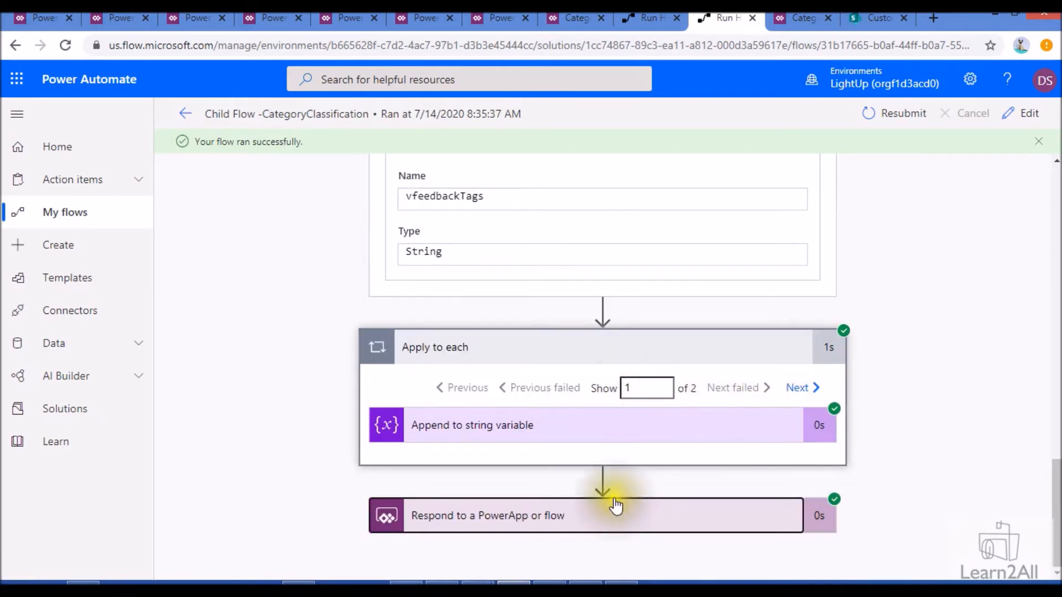
scroll(610, 489, down, 2)
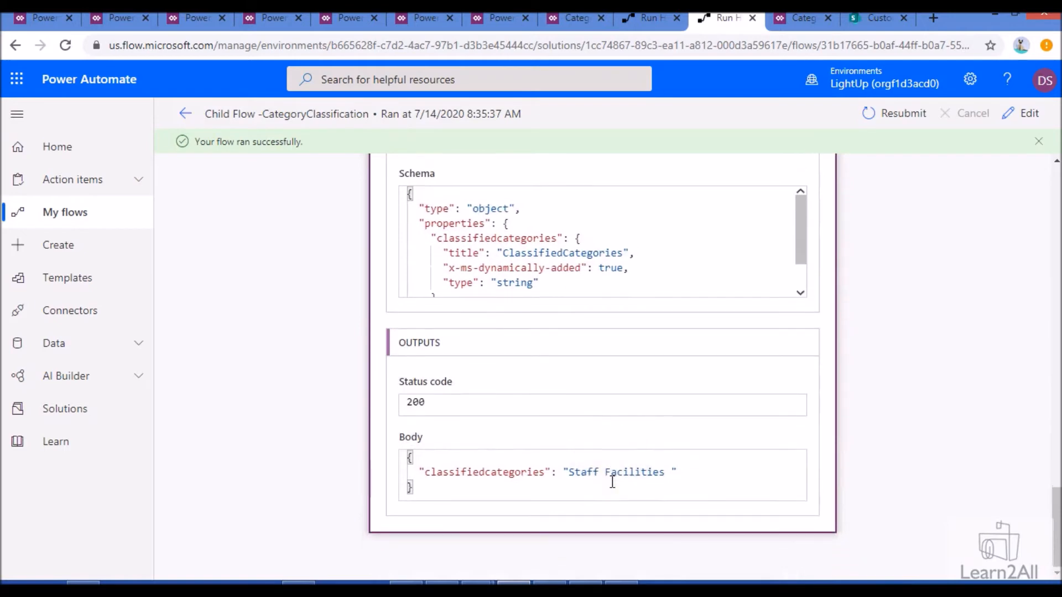
click(678, 277)
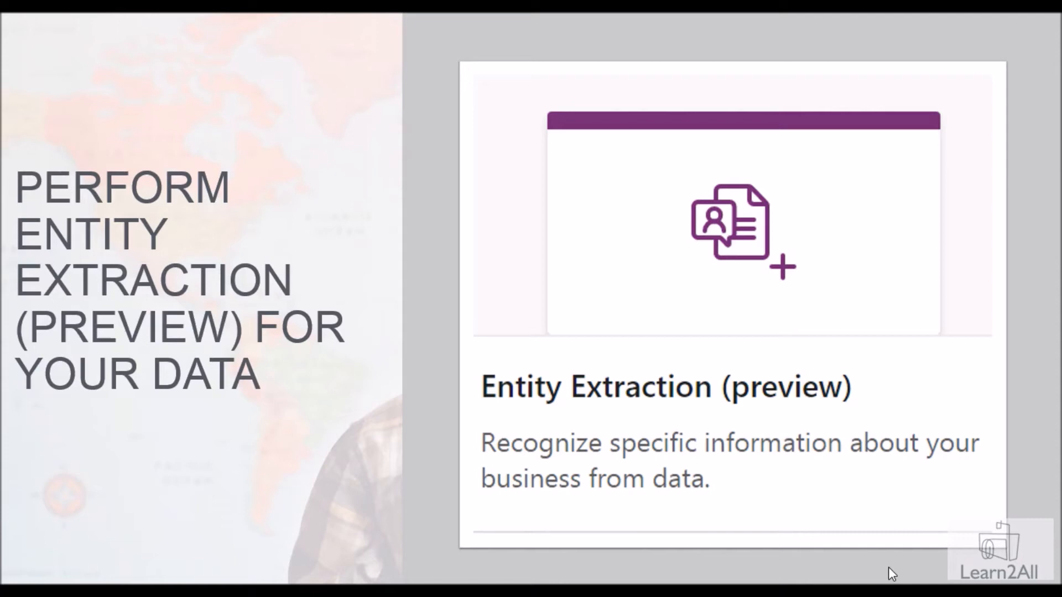
click(888, 567)
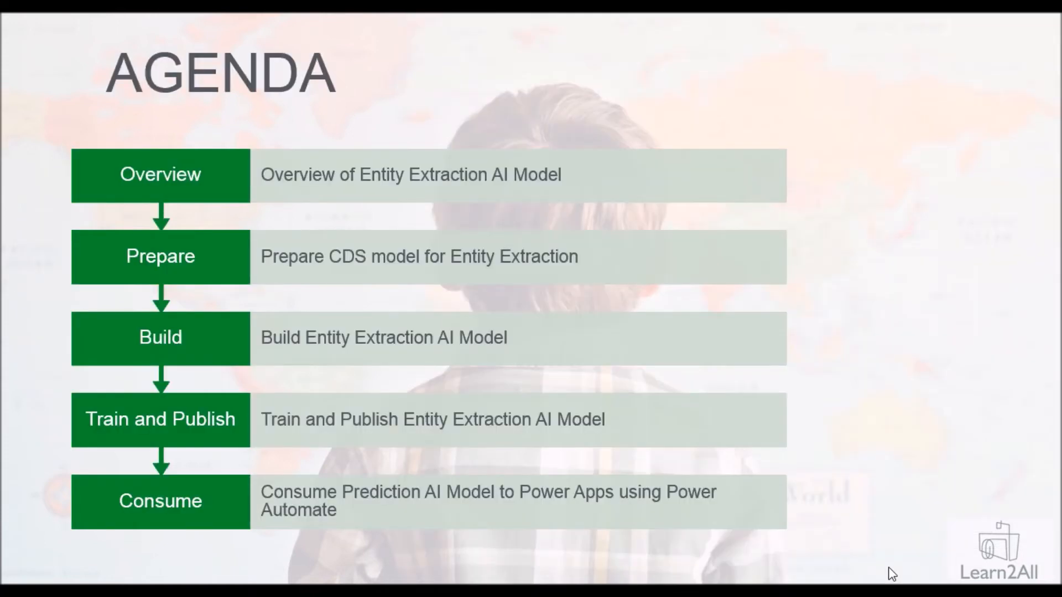
click(888, 568)
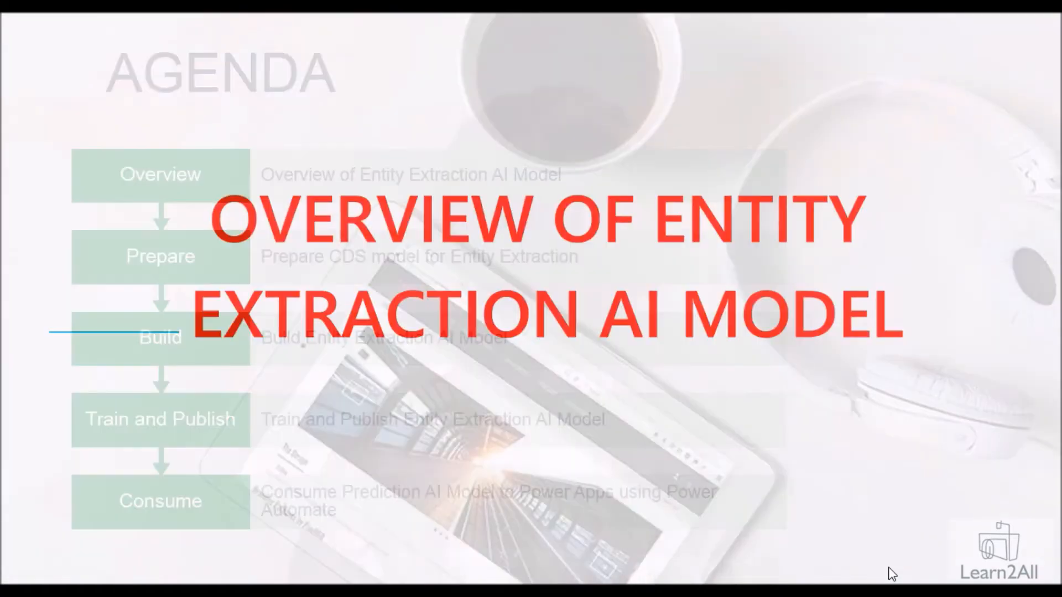
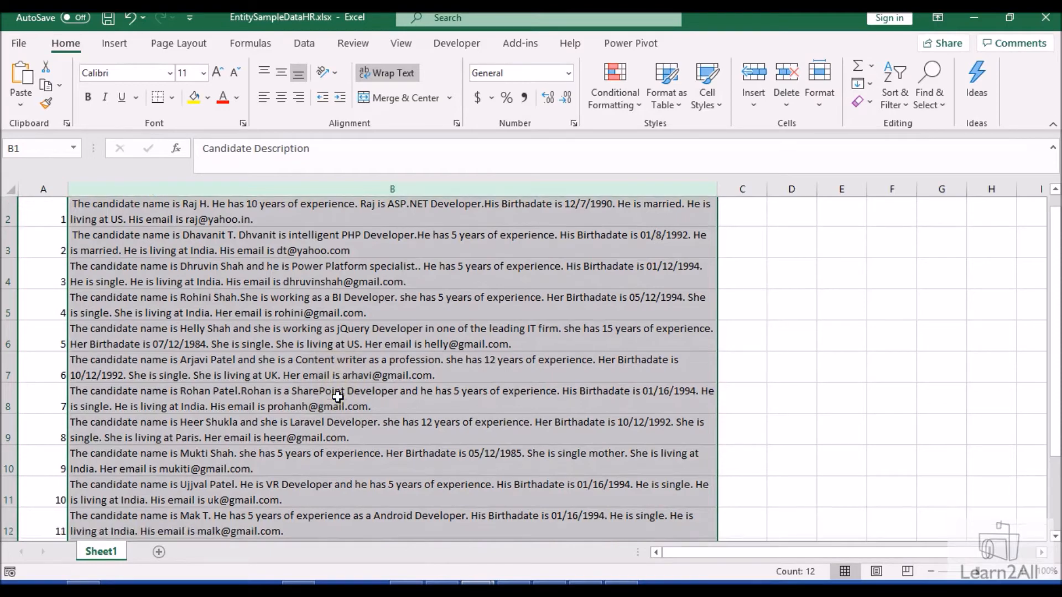
Review the candidate descriptions in EntitySampleDataHR.xlsx and switch to the entity extraction presentation in PowerPoint
scroll(337, 396, up, 2)
click(337, 396)
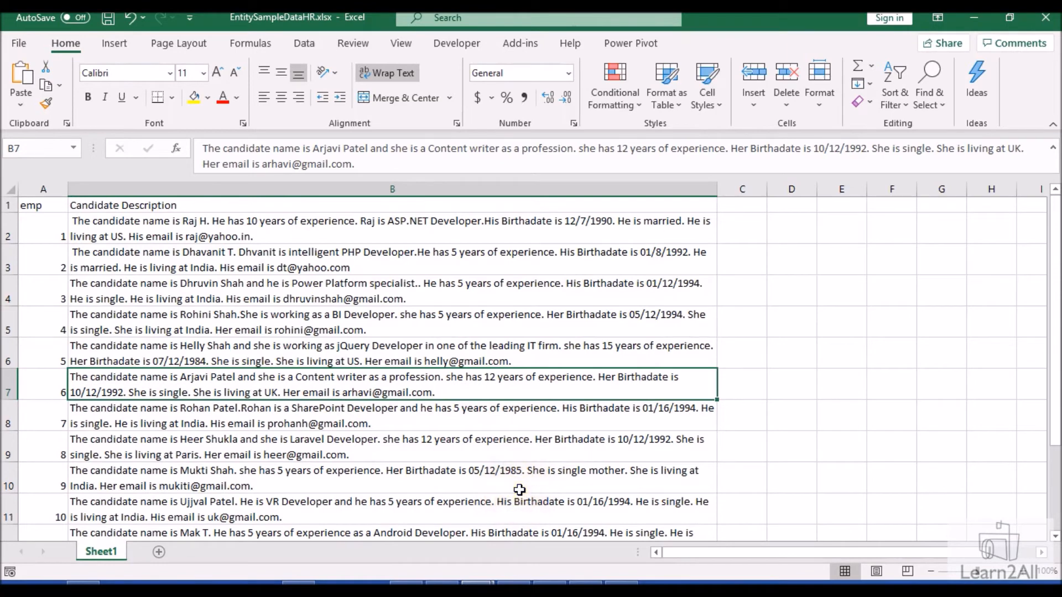
click(442, 587)
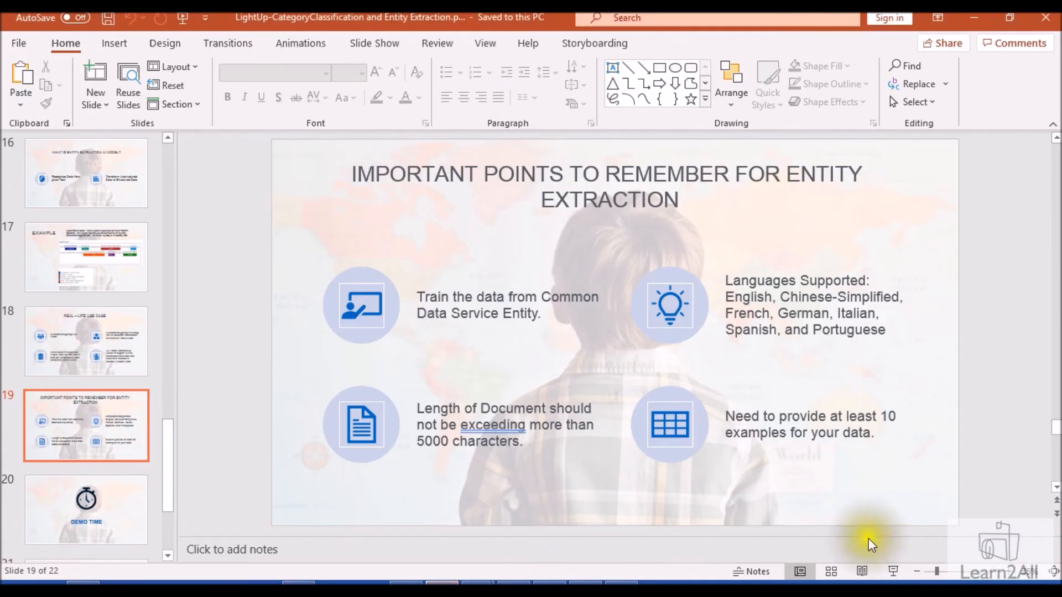
Present the important points for entity extraction, advance to the Demo Time slide and end the slide show
click(891, 570)
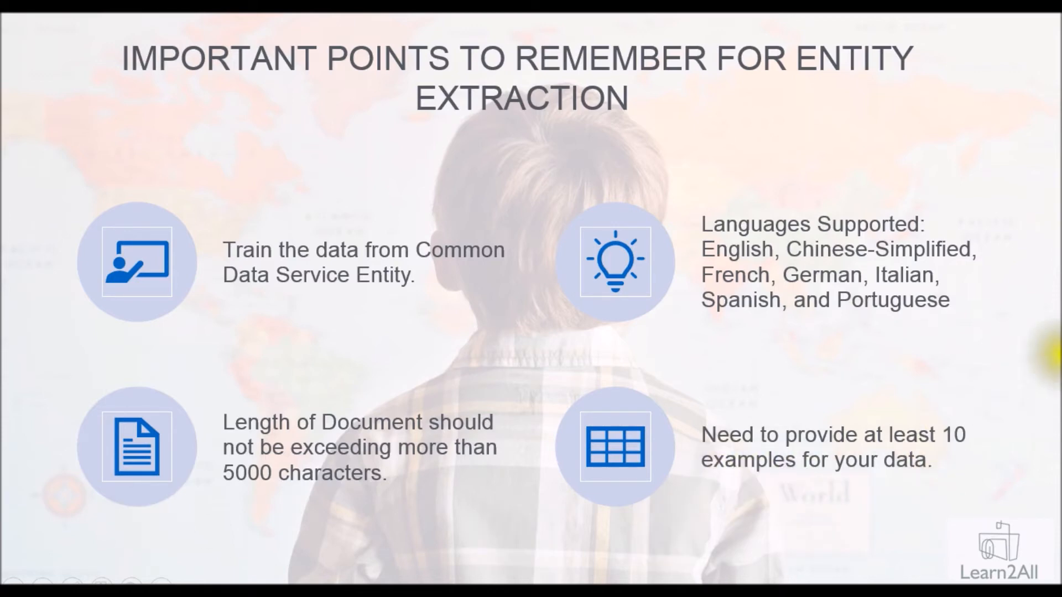
click(807, 435)
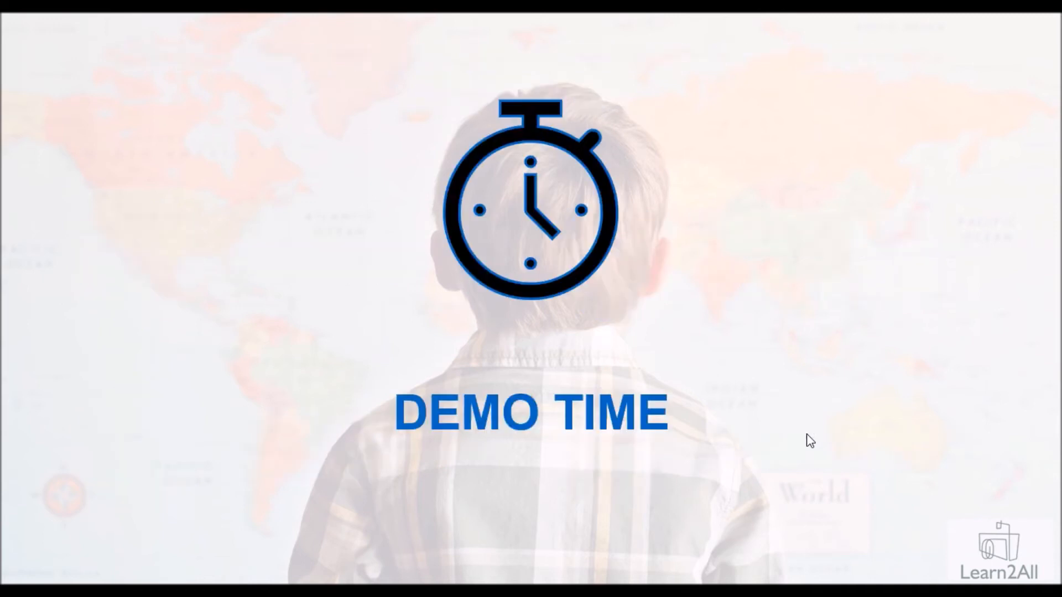
key(Escape)
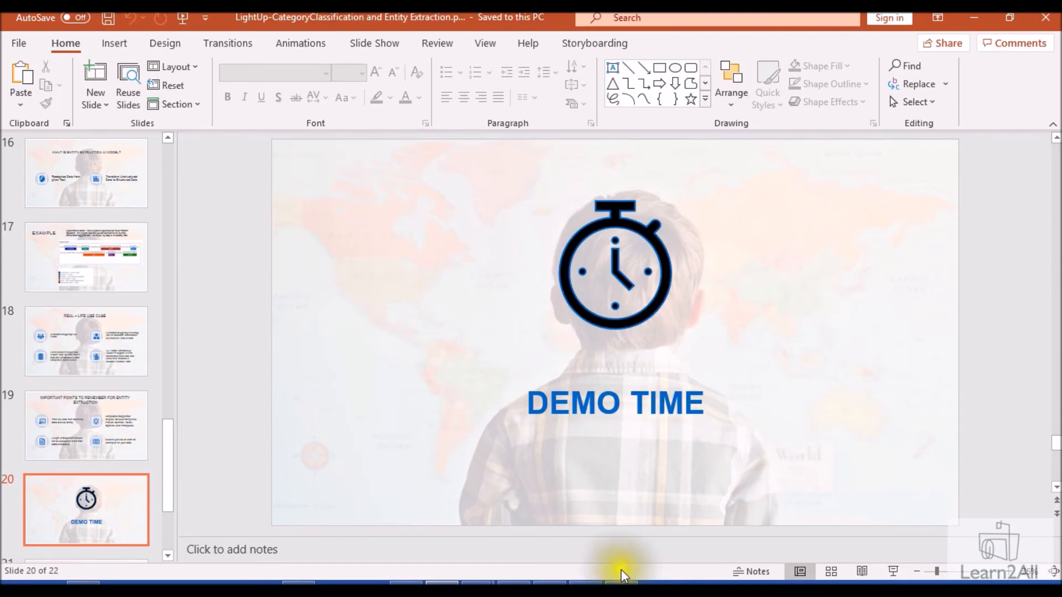
Switch to the Entities page of the LightUp environment in Power Apps and expand the Data section
mouse_move(585, 584)
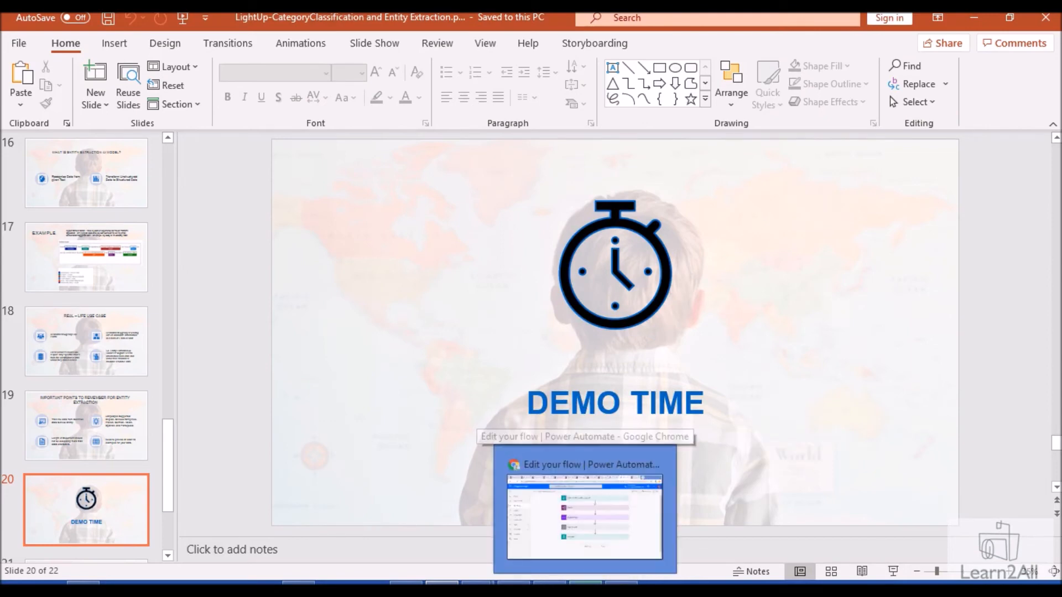
click(584, 517)
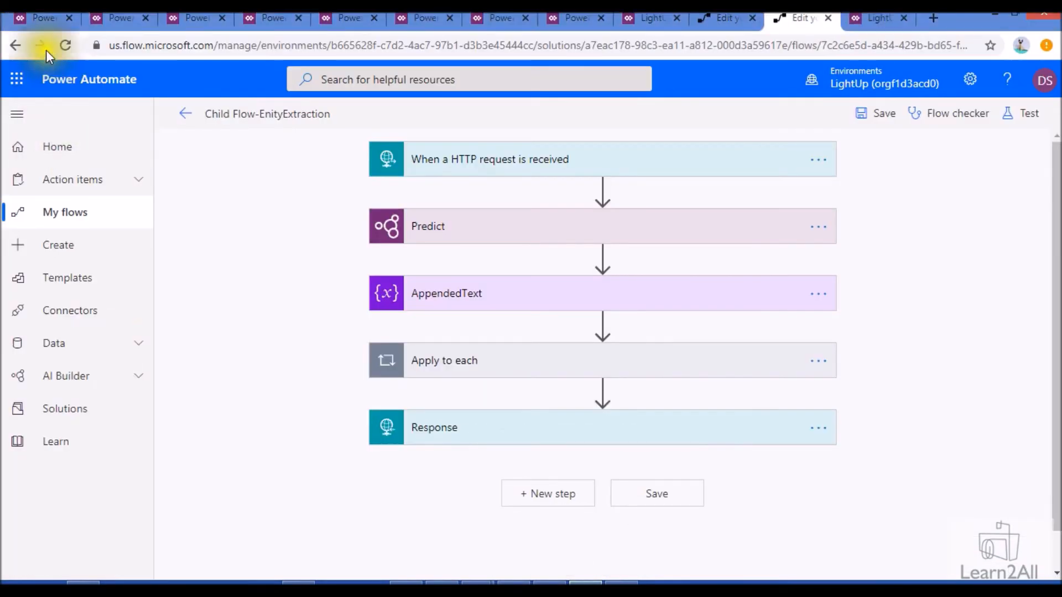
click(40, 21)
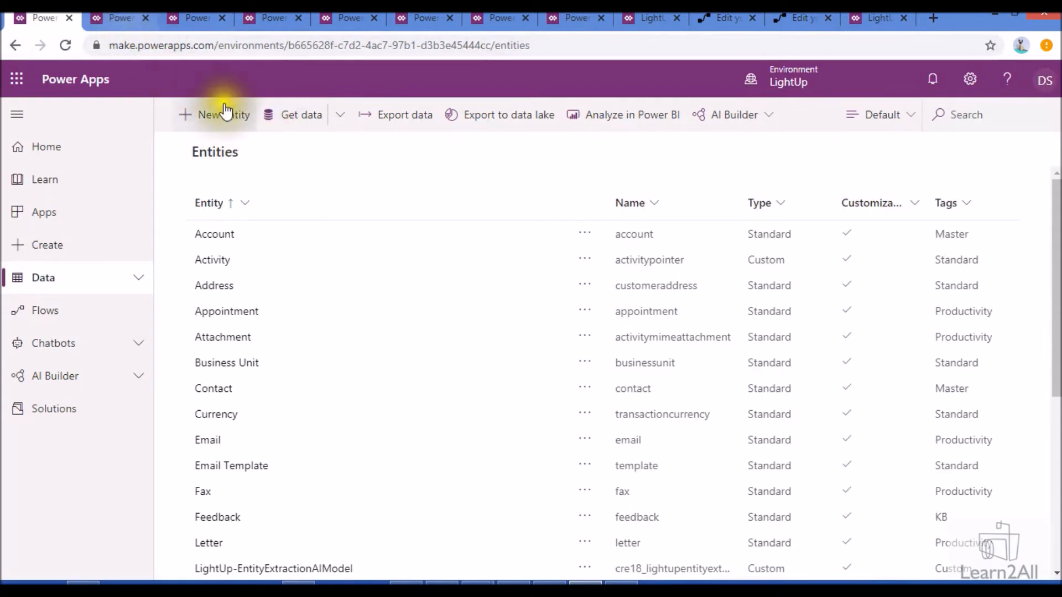
click(71, 283)
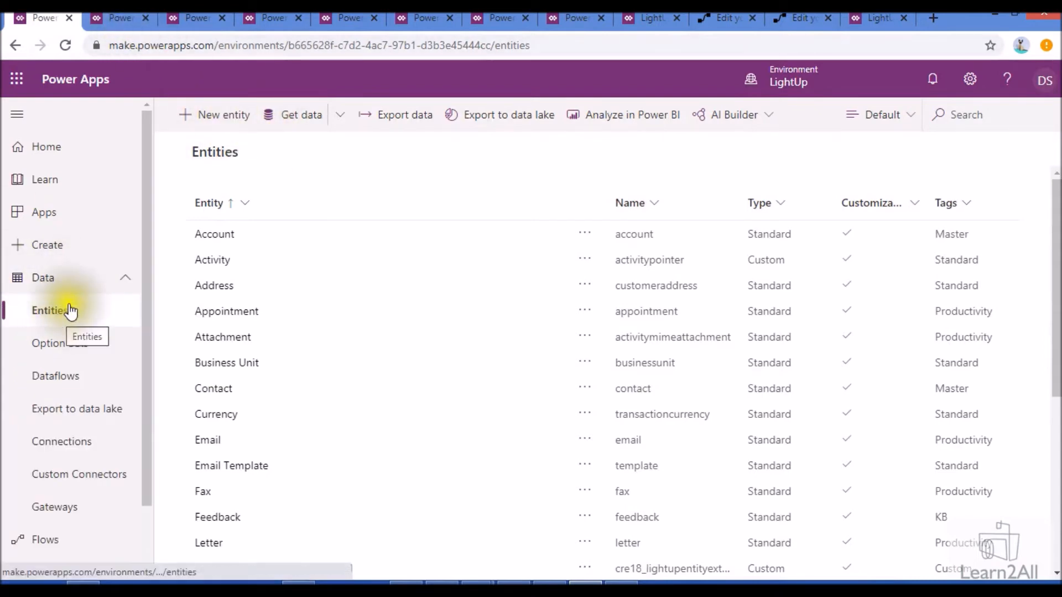
Go through the prepared Power Query pages for an Excel source, select Sheet1 and open its data for transformation
click(114, 18)
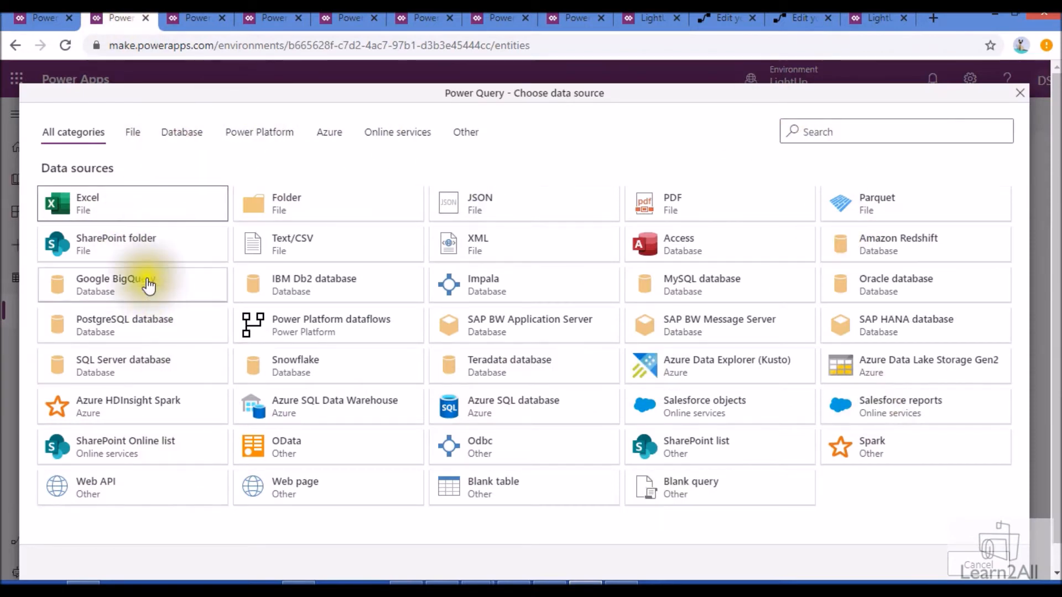
click(200, 10)
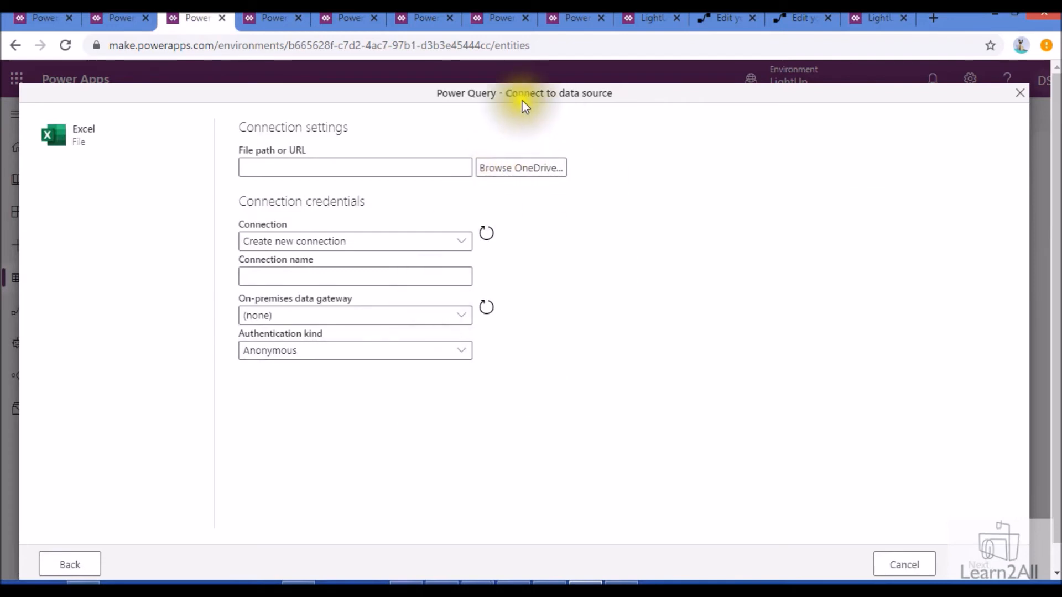
click(254, 29)
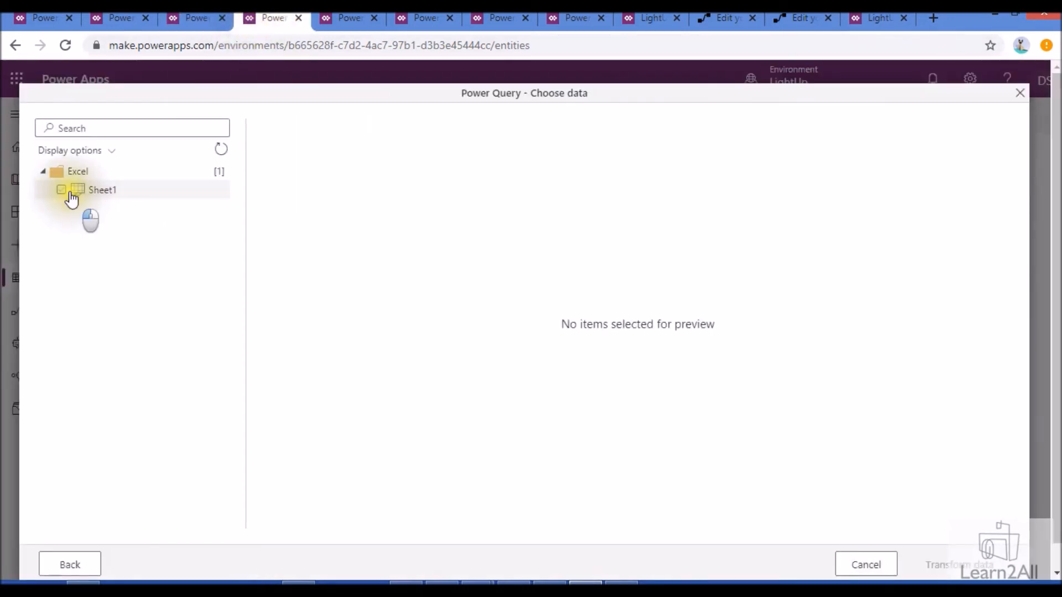
click(72, 199)
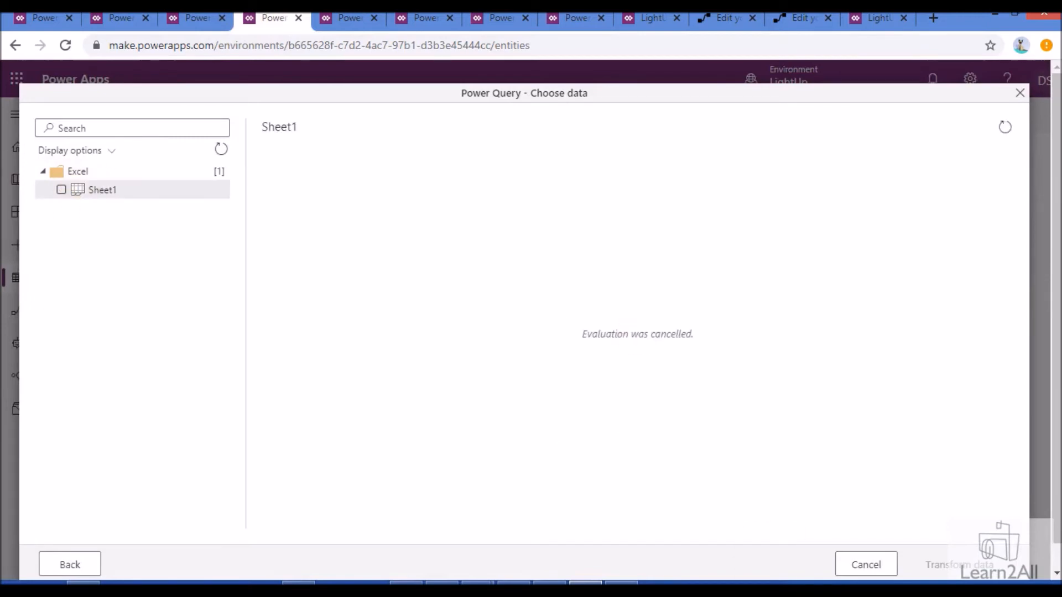
click(61, 190)
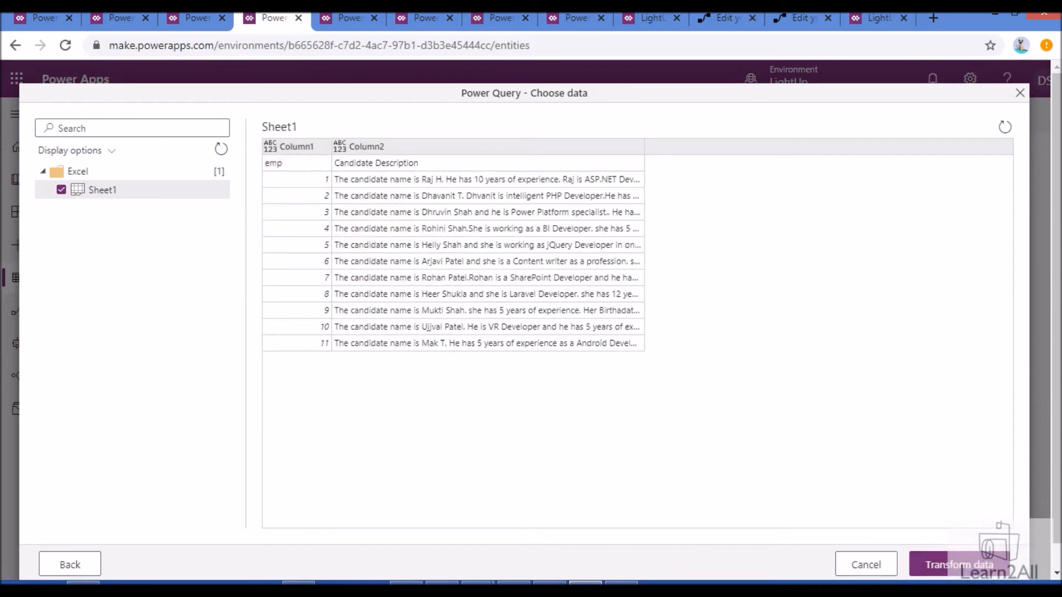
click(959, 564)
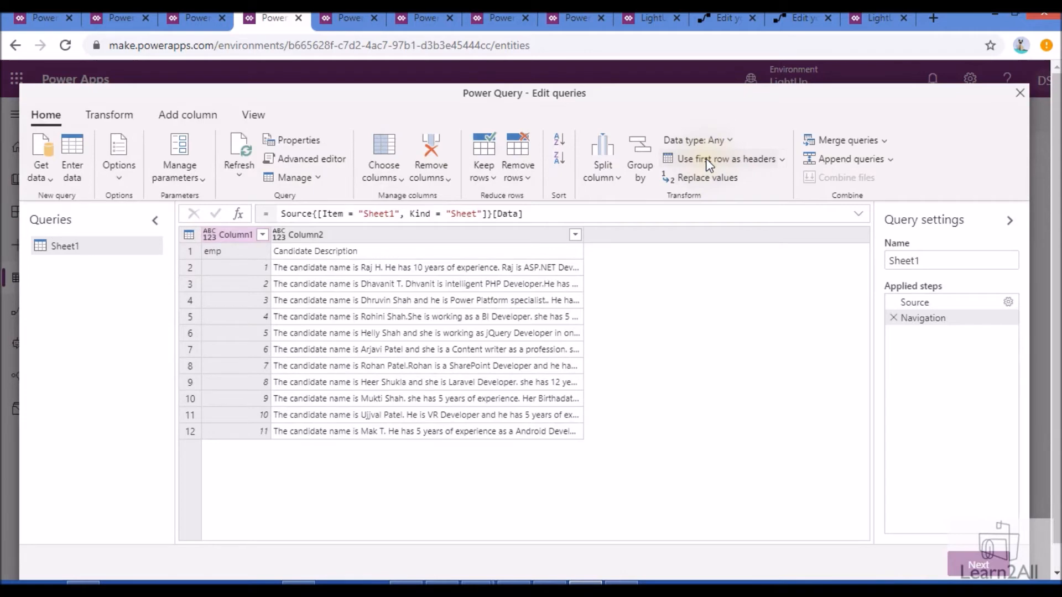
Promote the first row to headers, set the emp column's data type to Text and proceed to entity mapping
click(247, 232)
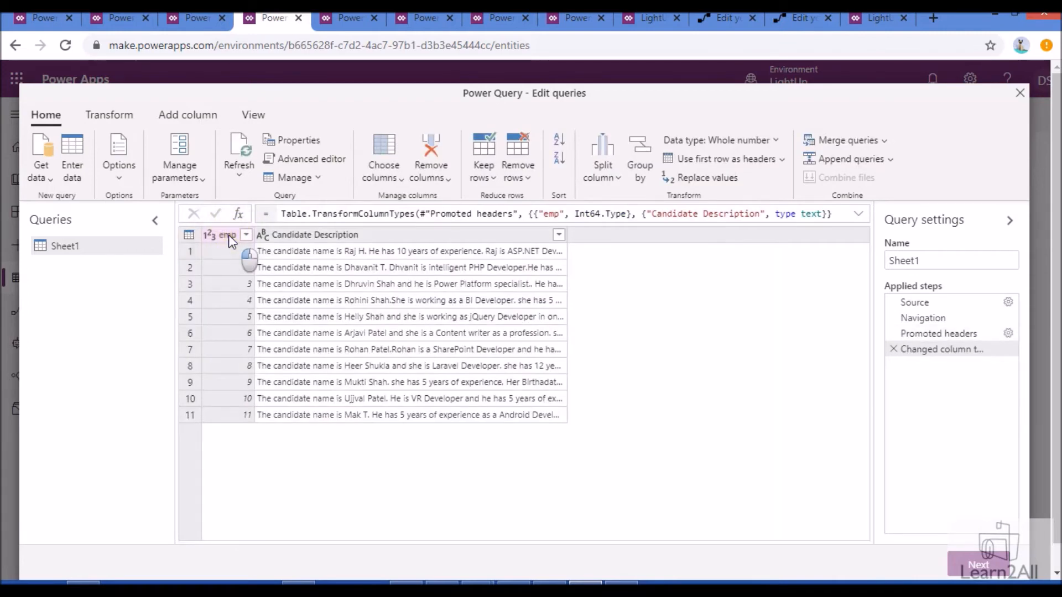
click(742, 137)
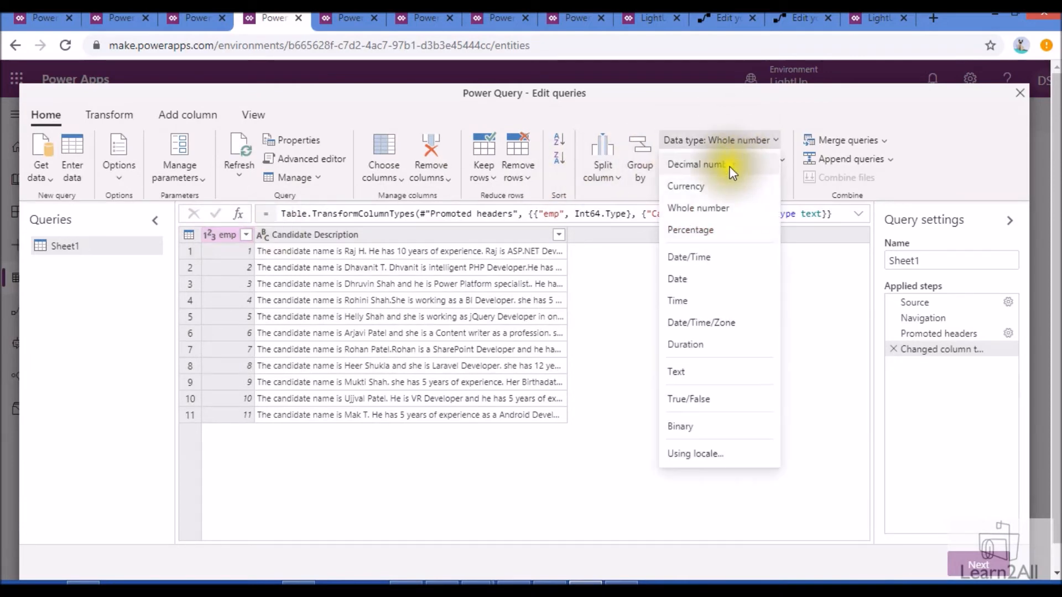
click(922, 470)
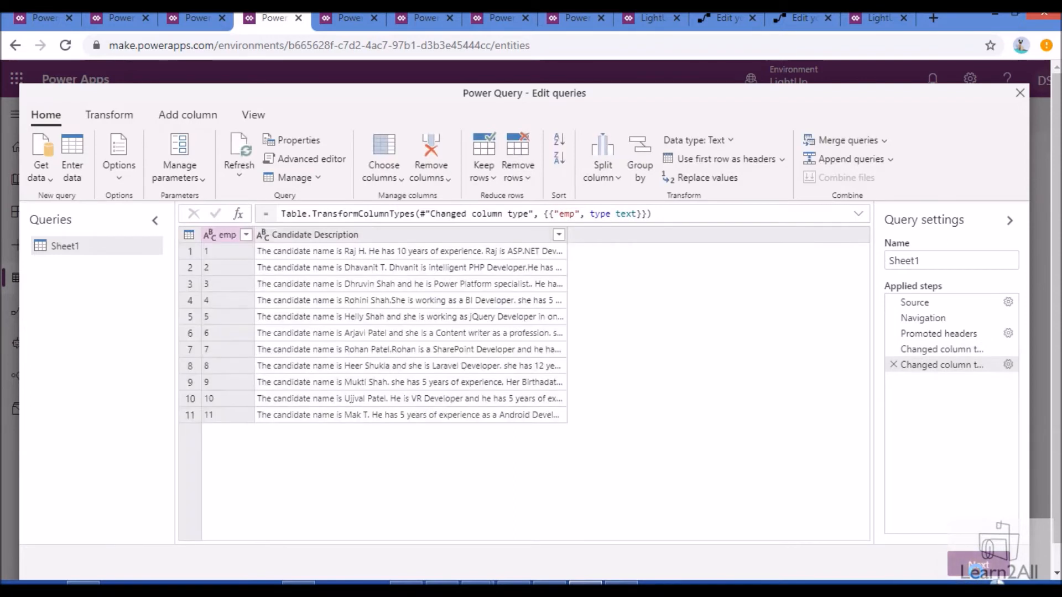
click(978, 565)
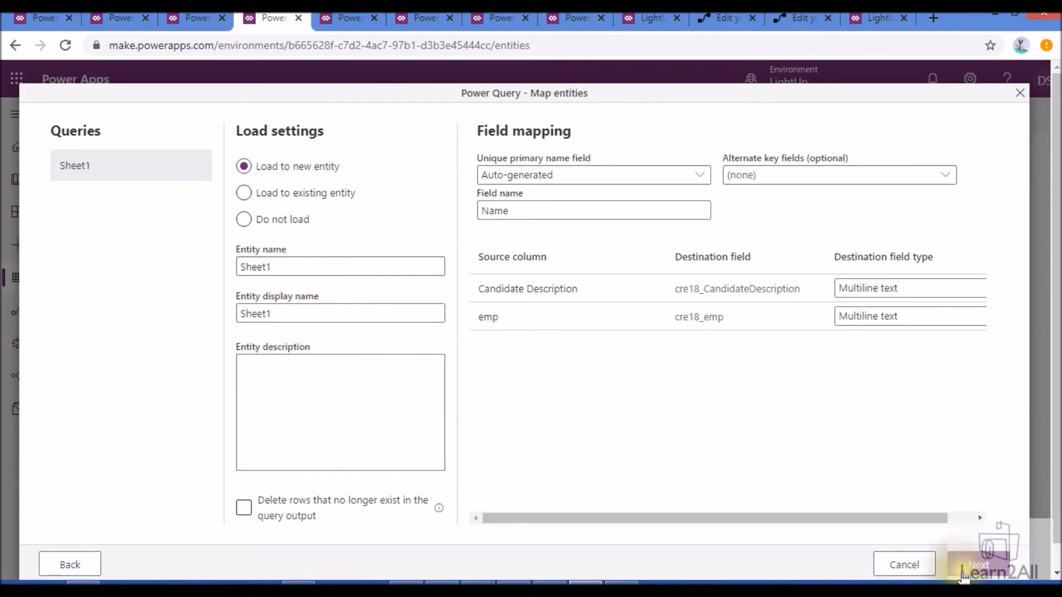
Switch to the AI Builder Build page, dismiss the trial capacity notice and duplicate the page in another browser tab
click(329, 18)
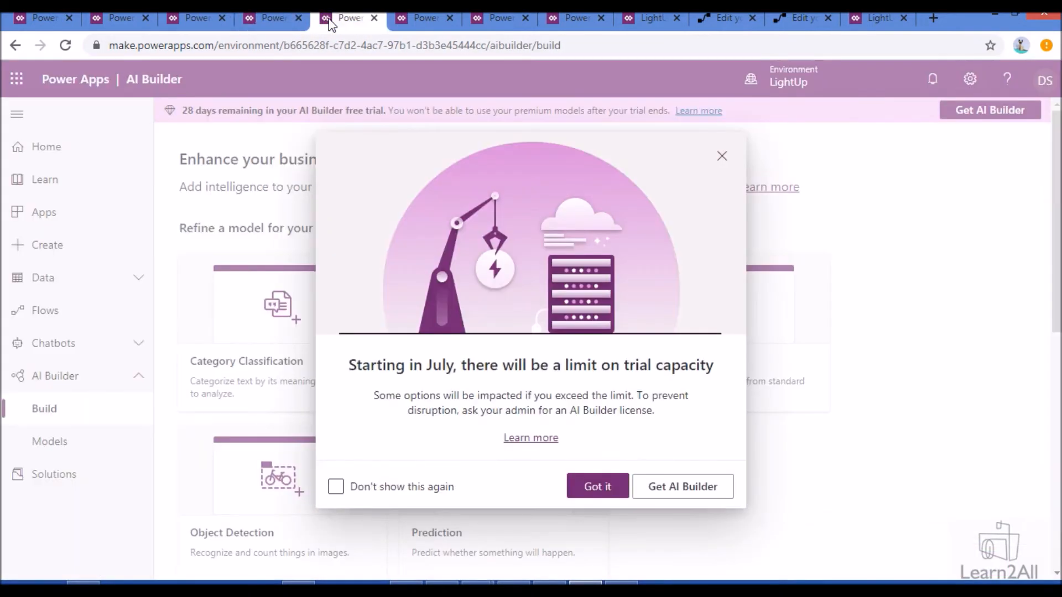
click(721, 157)
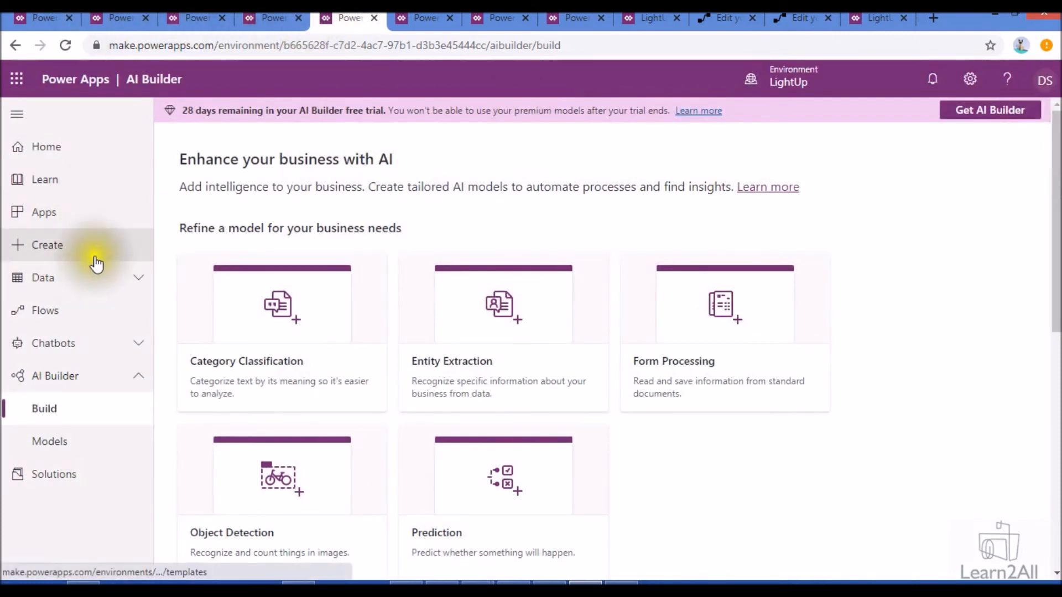
right_click(340, 21)
click(389, 90)
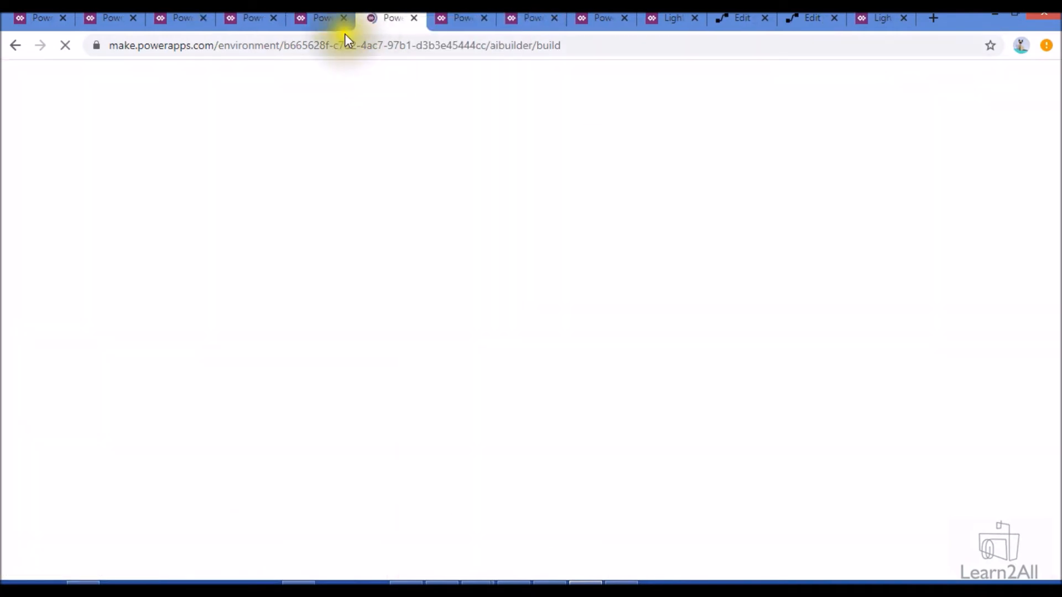
click(331, 21)
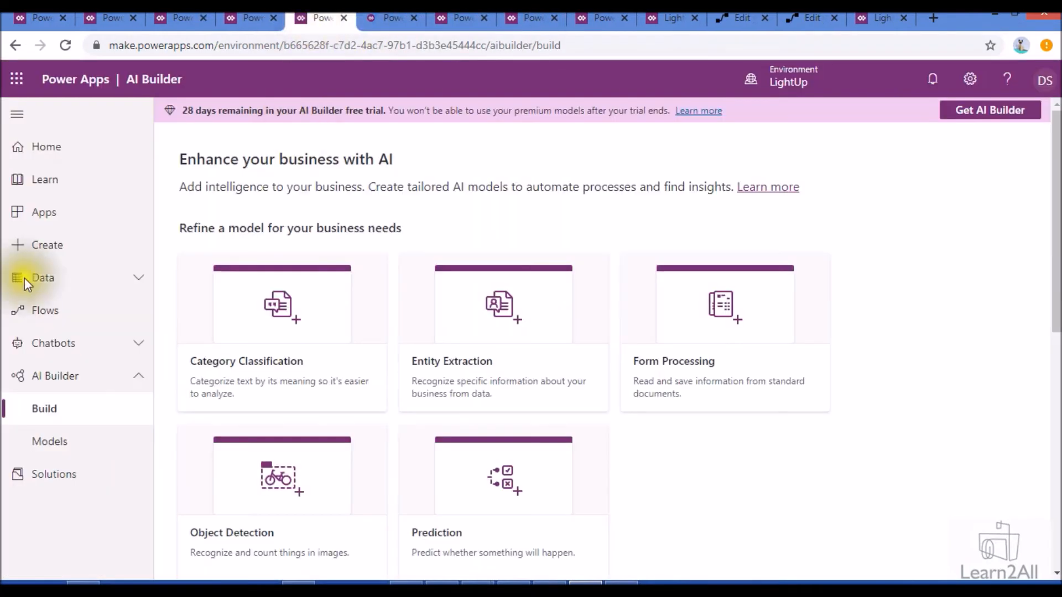
Filter the entities list to Custom and open the data of the LightUp-EntityExtractionAIModel entity
click(63, 281)
click(91, 311)
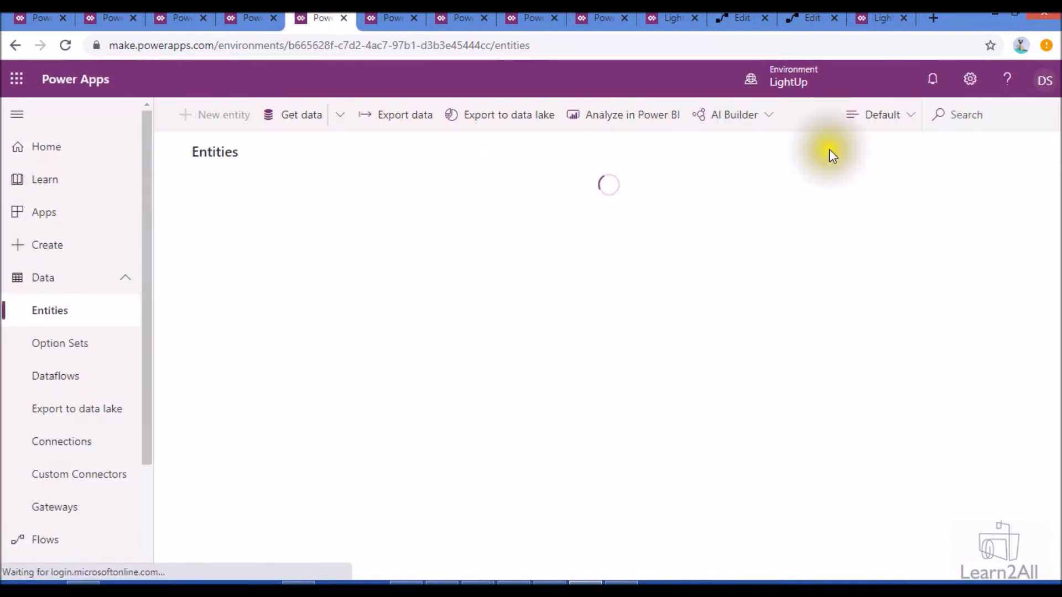
click(879, 115)
click(890, 255)
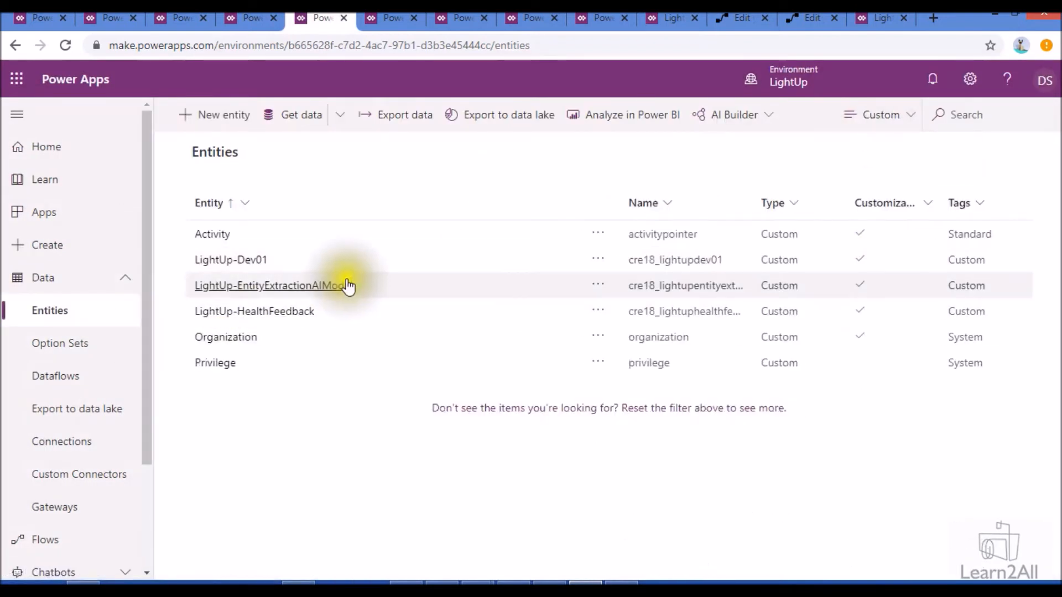
click(283, 290)
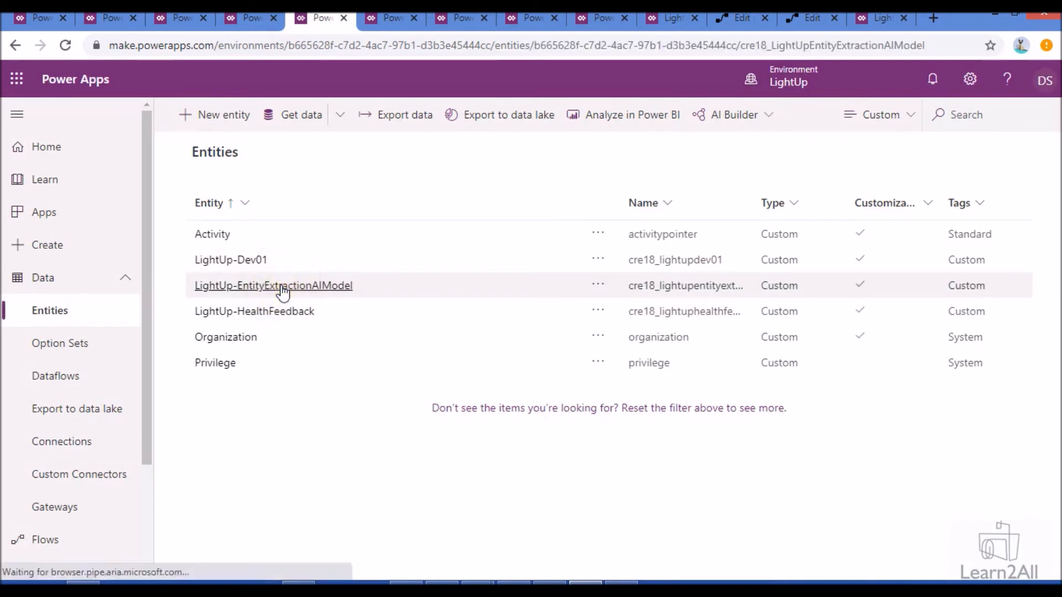
click(703, 188)
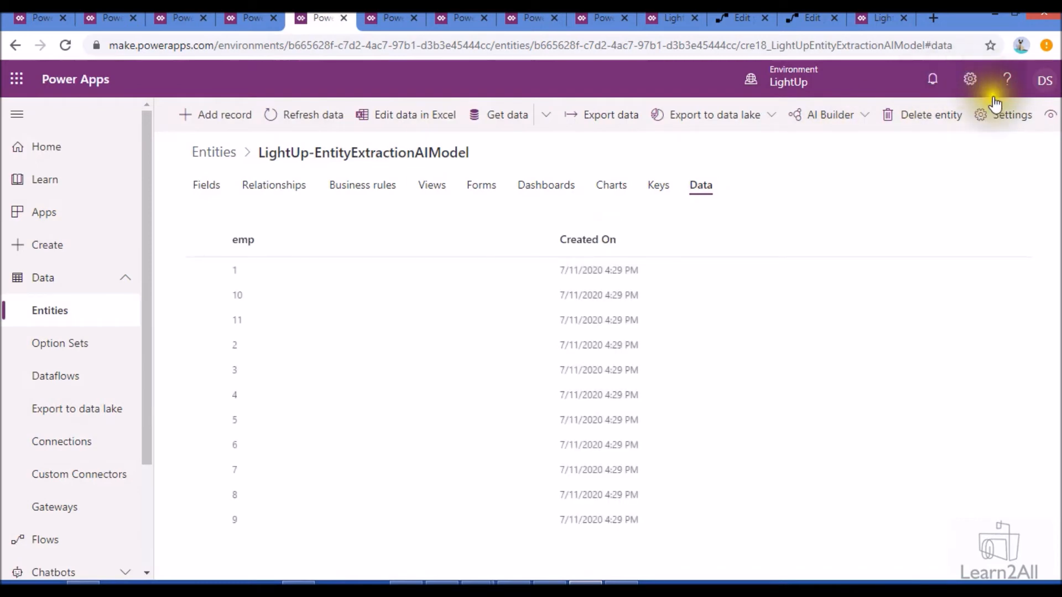
Check the entity's settings, display all fields of its data and widen the Candidate Description column
click(1005, 114)
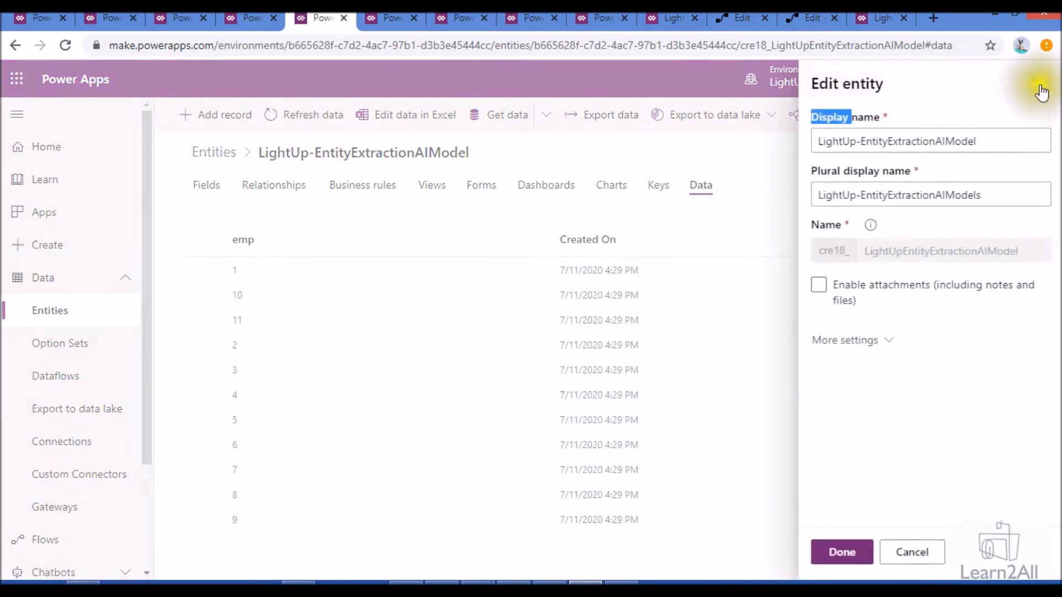
click(1040, 89)
click(1049, 114)
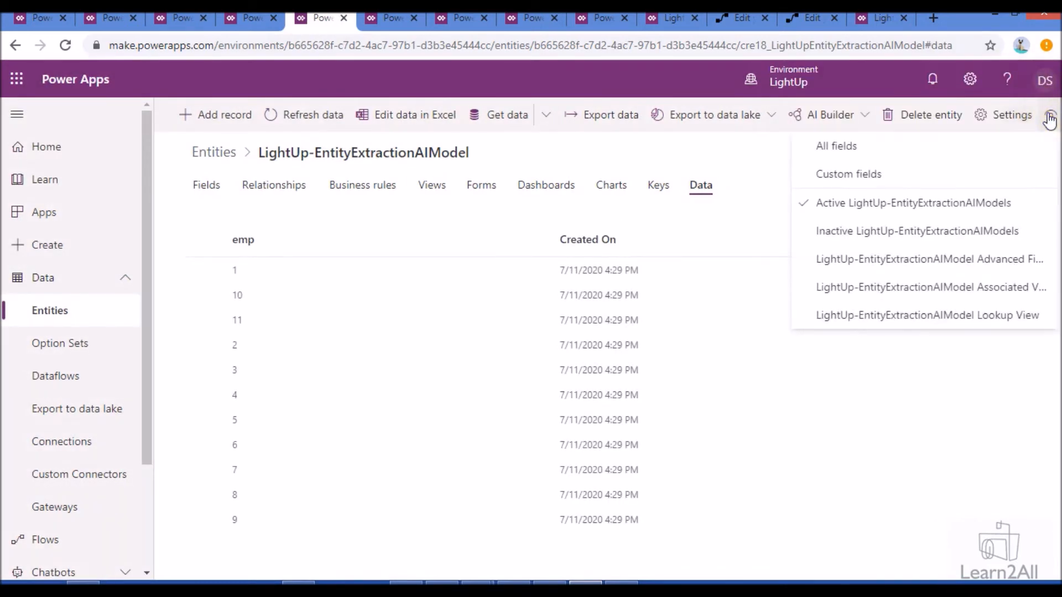
click(932, 161)
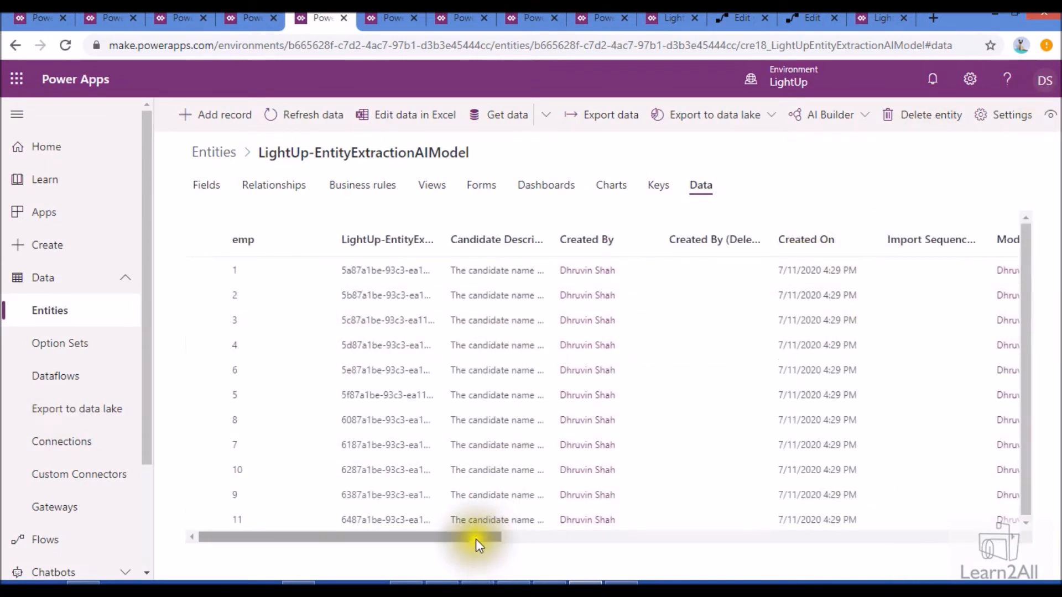
drag(551, 239, 867, 239)
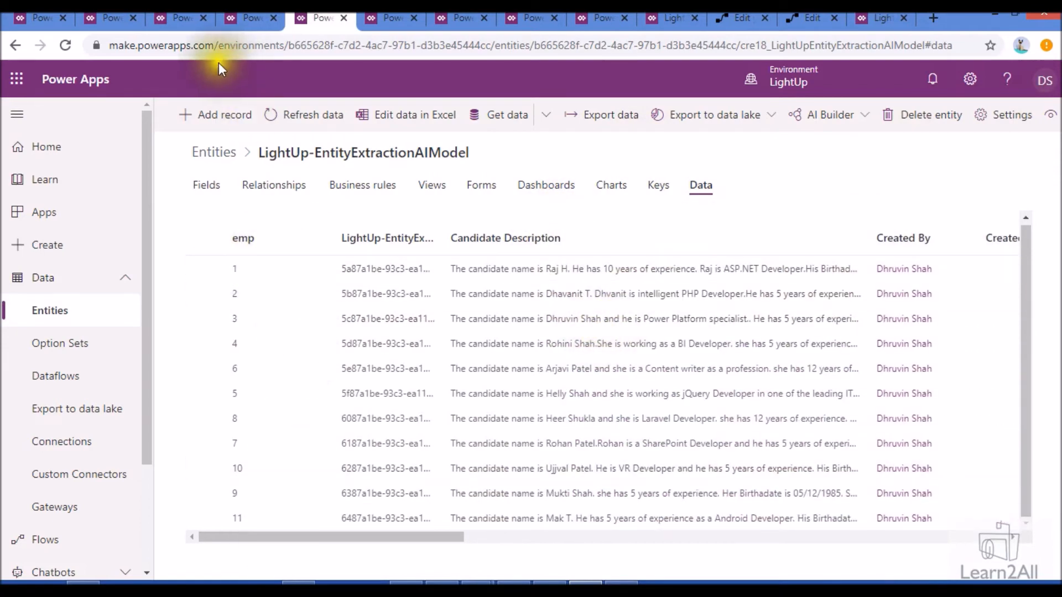
Create an AI Builder Entity Extraction model named Entity-Dev01
click(395, 19)
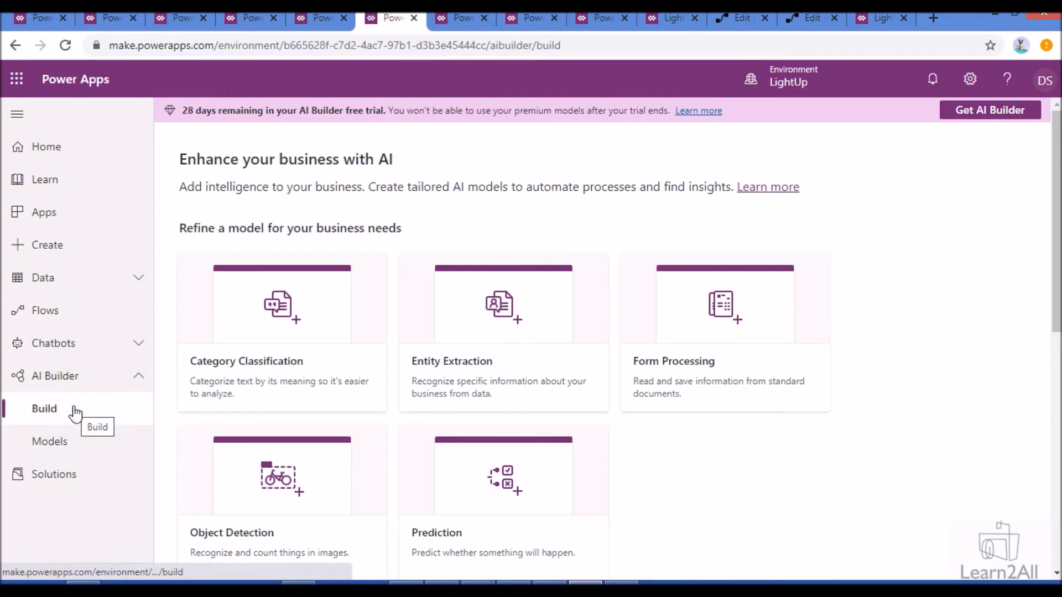
click(478, 350)
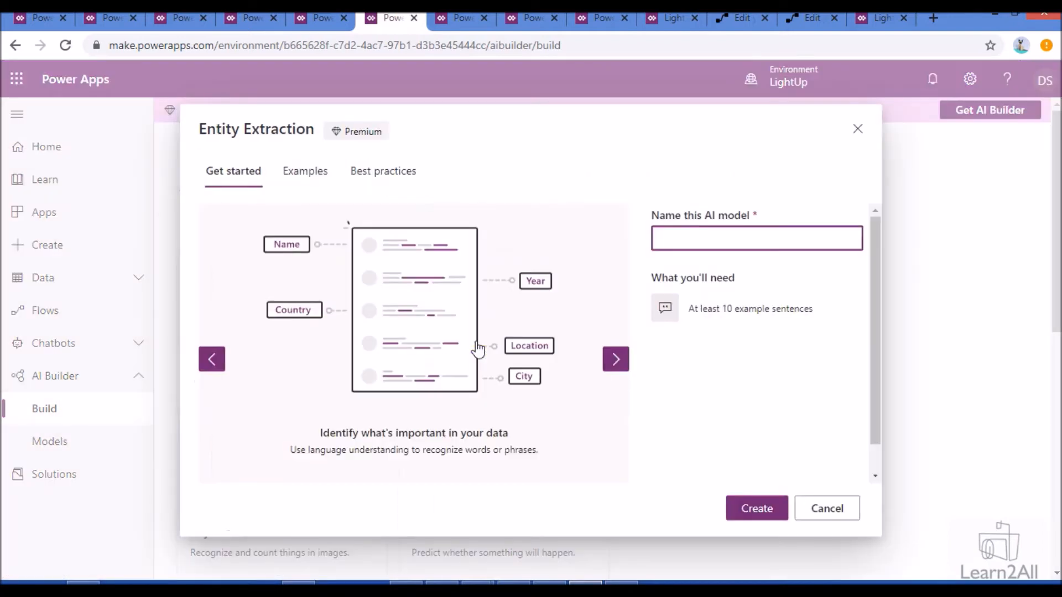
click(669, 233)
click(757, 511)
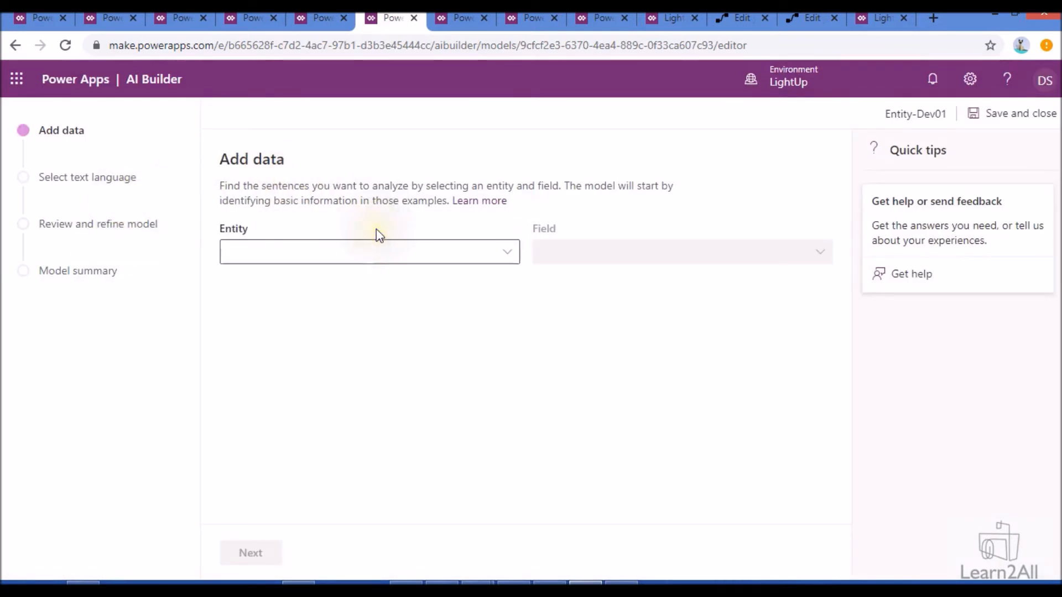
Use the Candidate Description field of LightUp-EntityExtractionAIModel as the model's data and analyze it with English as text language
click(512, 258)
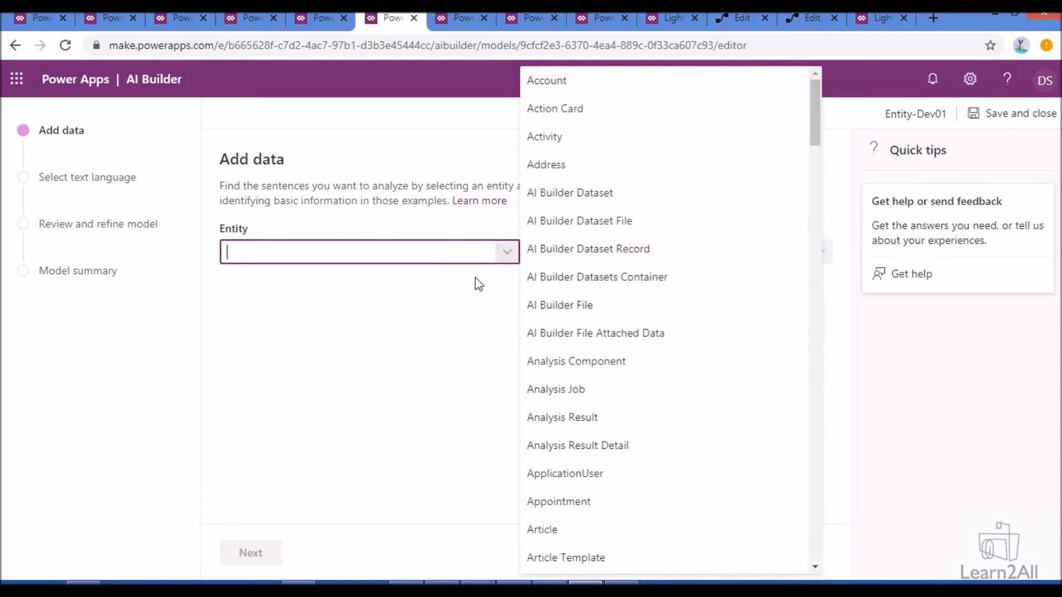
text(li)
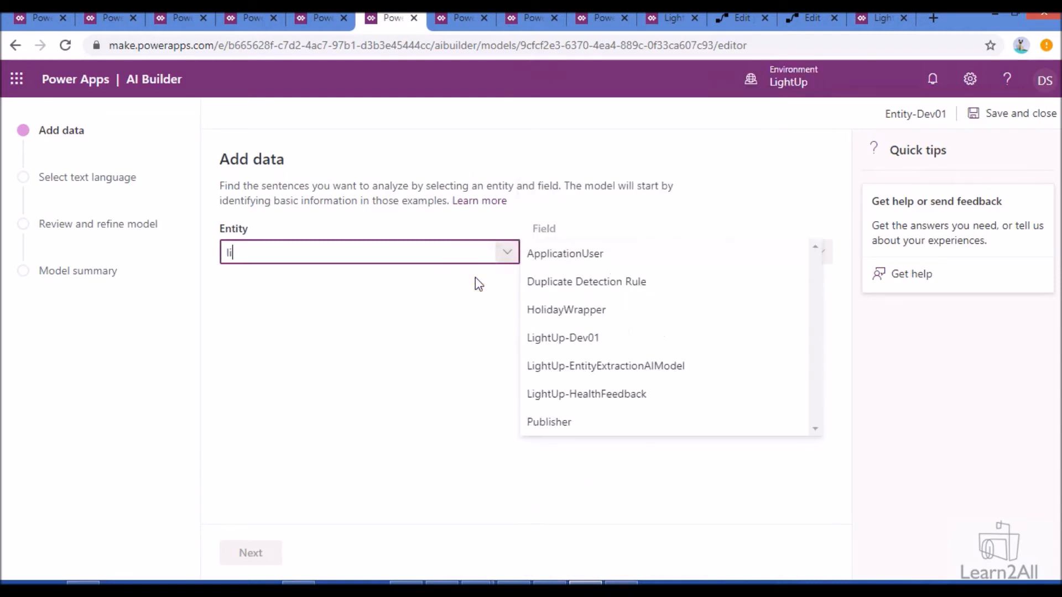
click(605, 368)
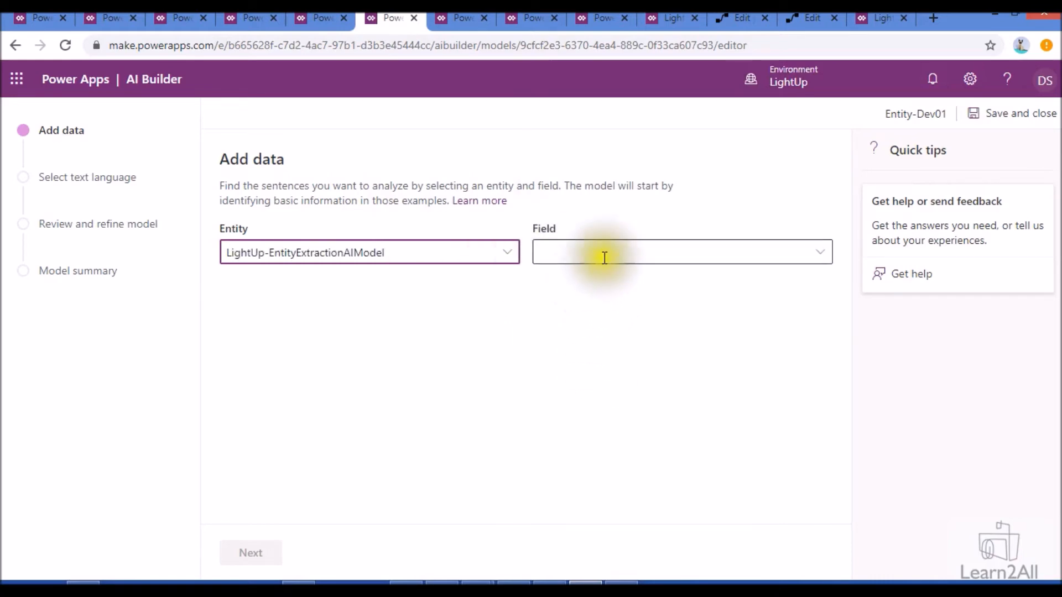
click(827, 252)
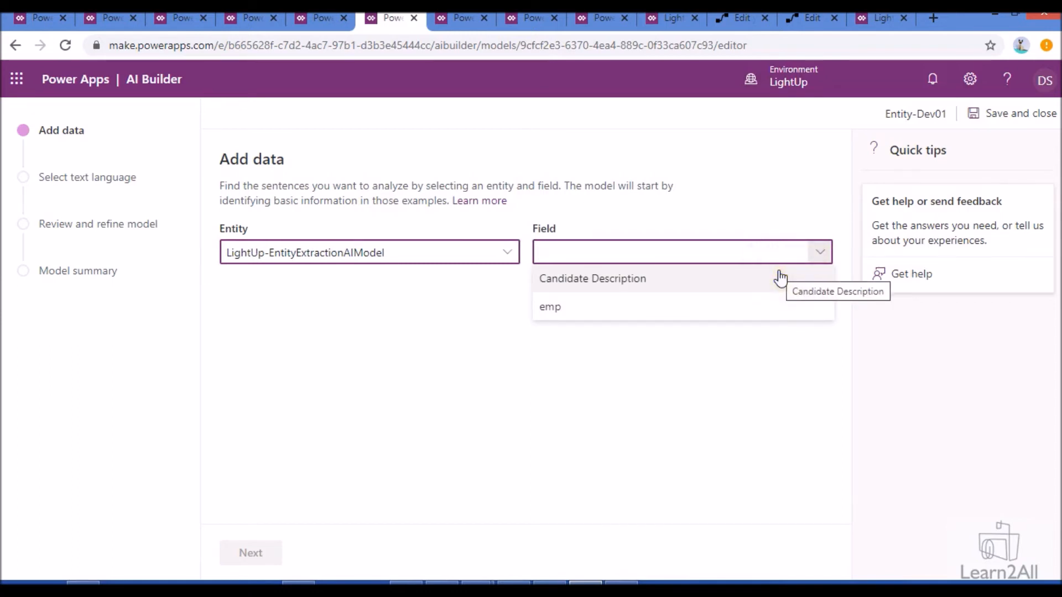
click(687, 289)
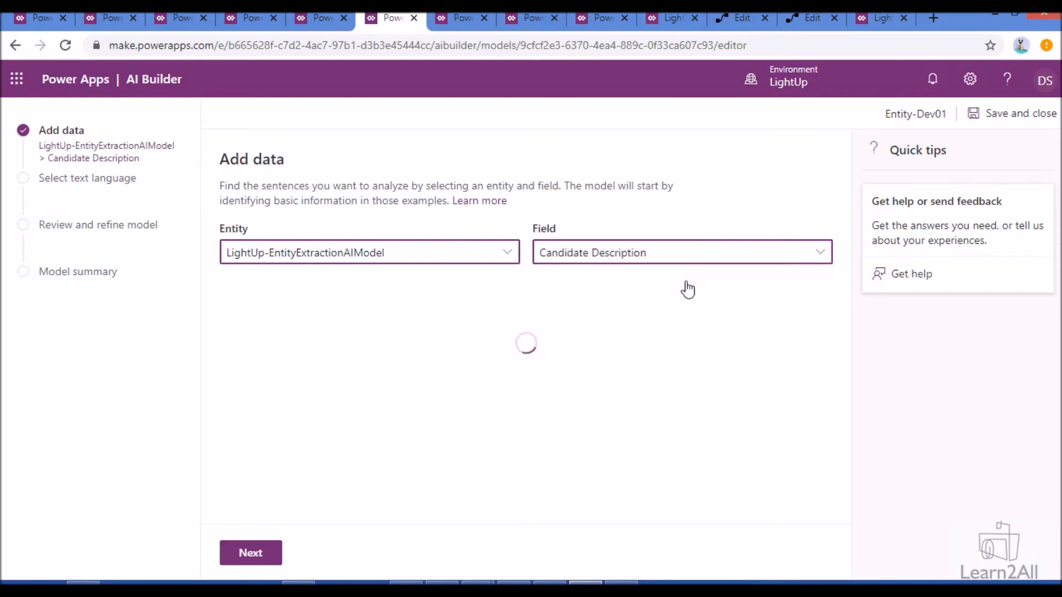
click(258, 555)
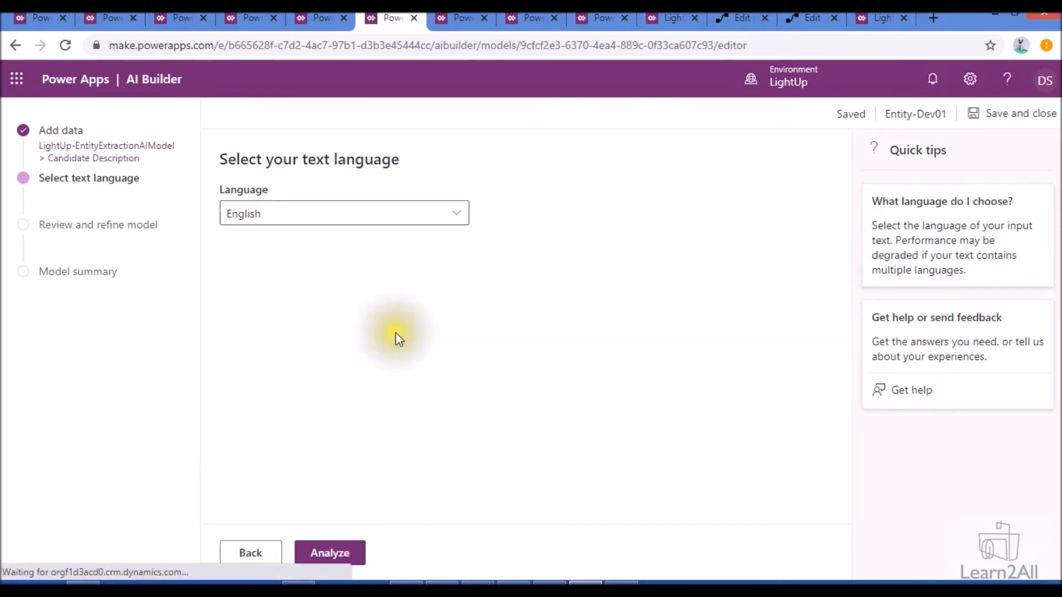
click(325, 552)
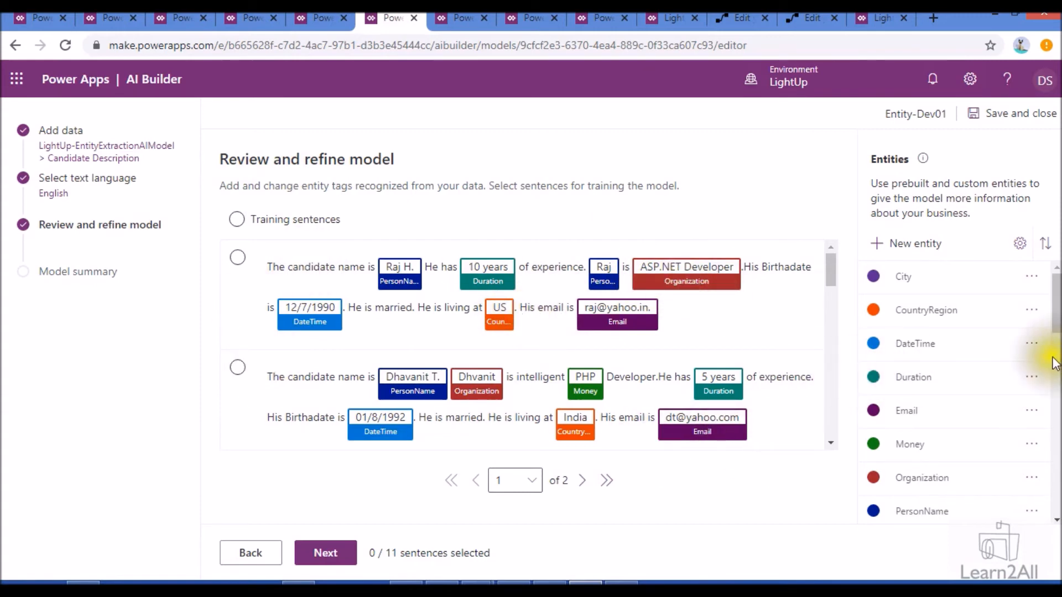
Examine the model's entities list and the full selection of prebuilt entities it can recognize
scroll(1034, 367, down, 10)
scroll(1023, 407, up, 10)
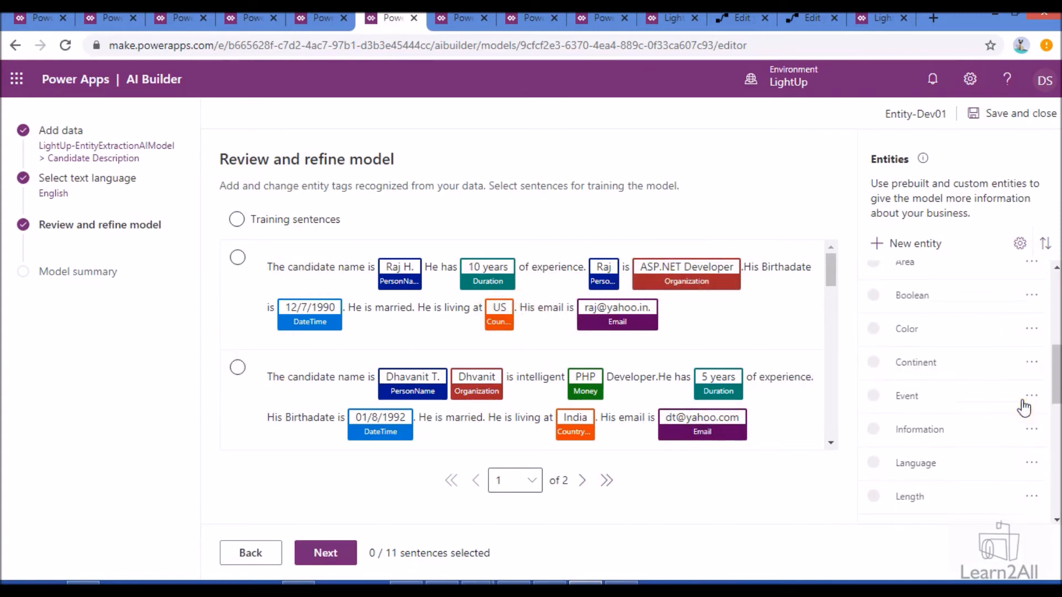
click(1019, 243)
scroll(960, 256, down, 10)
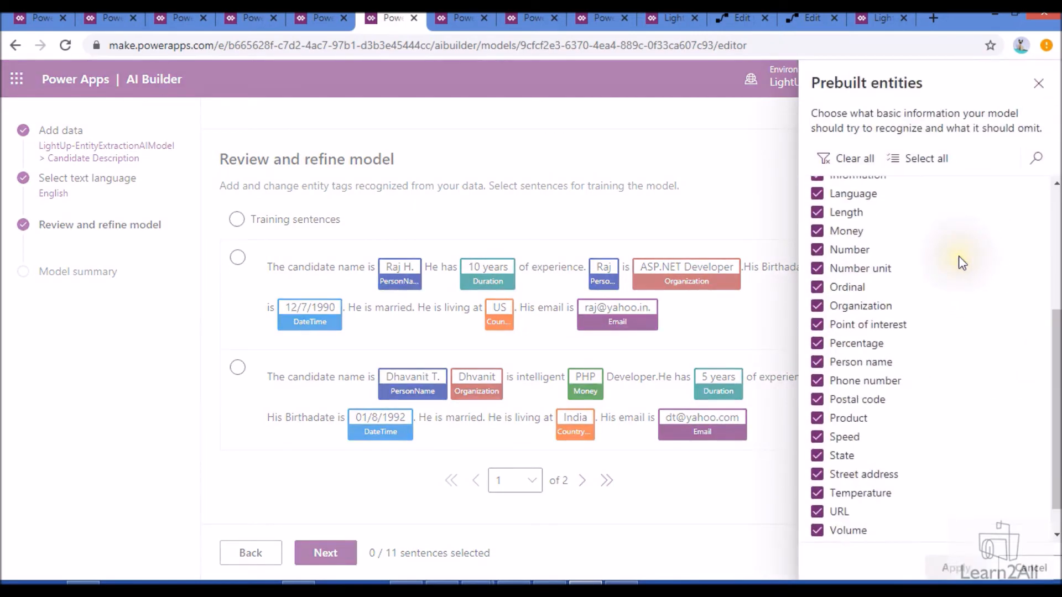
scroll(962, 262, up, 10)
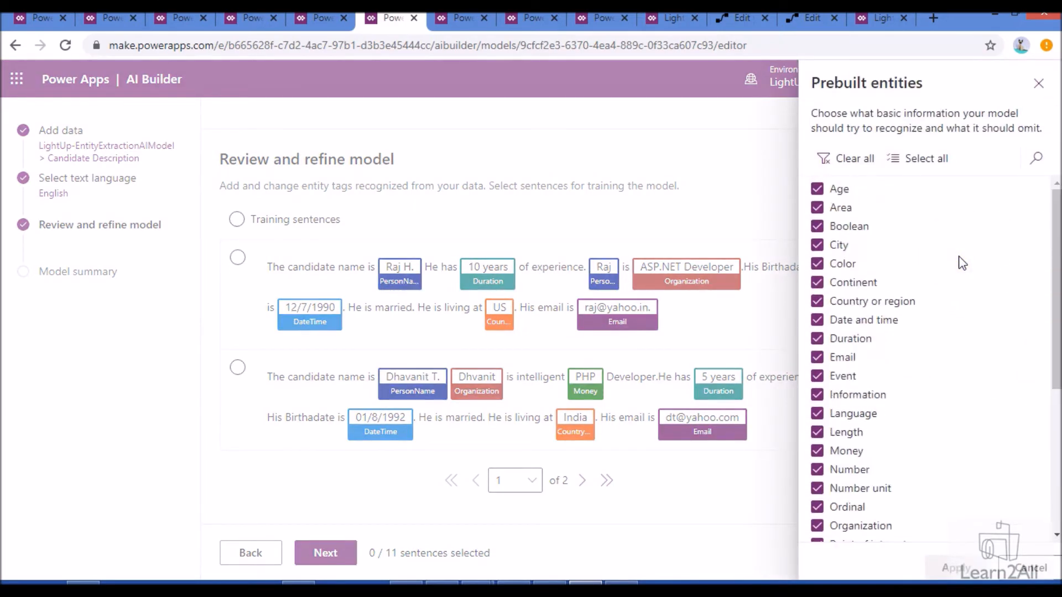
click(1038, 83)
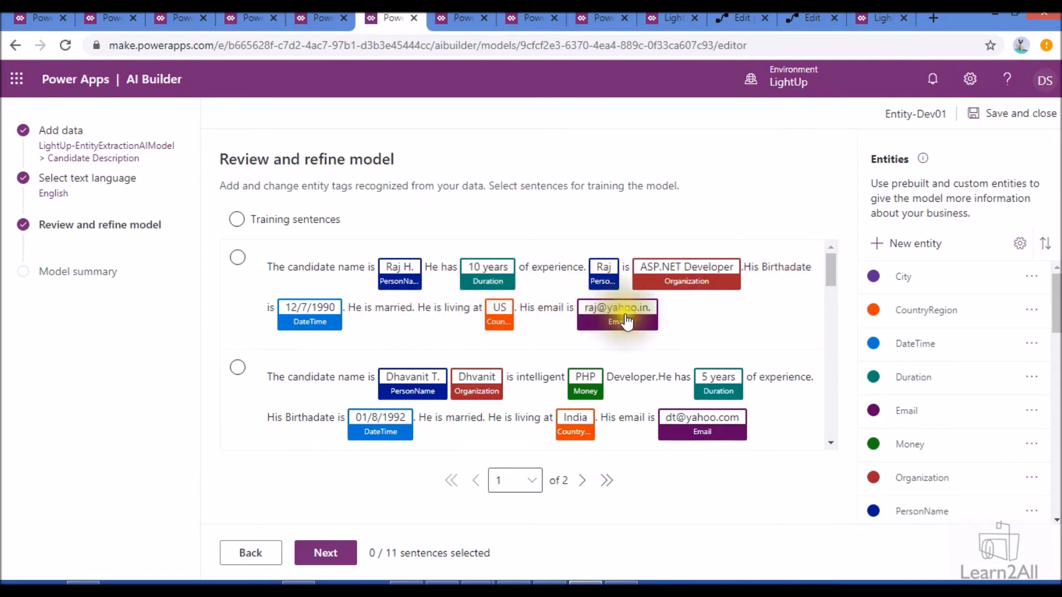
Remove the Organization tag from "ASP.NET Developer" in the first sentence and check the entity choice for the word "married"
click(691, 292)
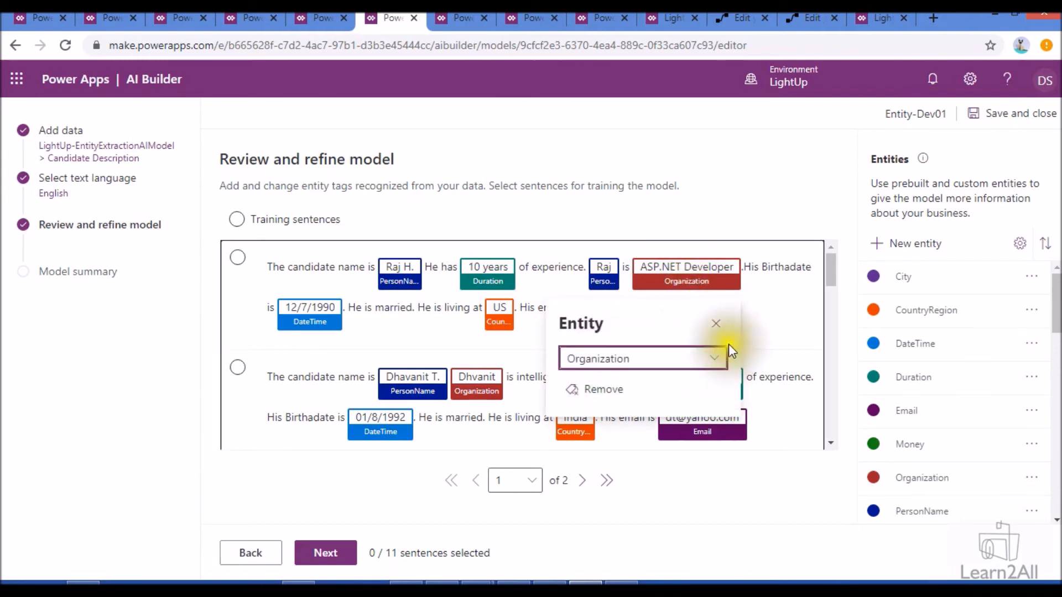
click(620, 394)
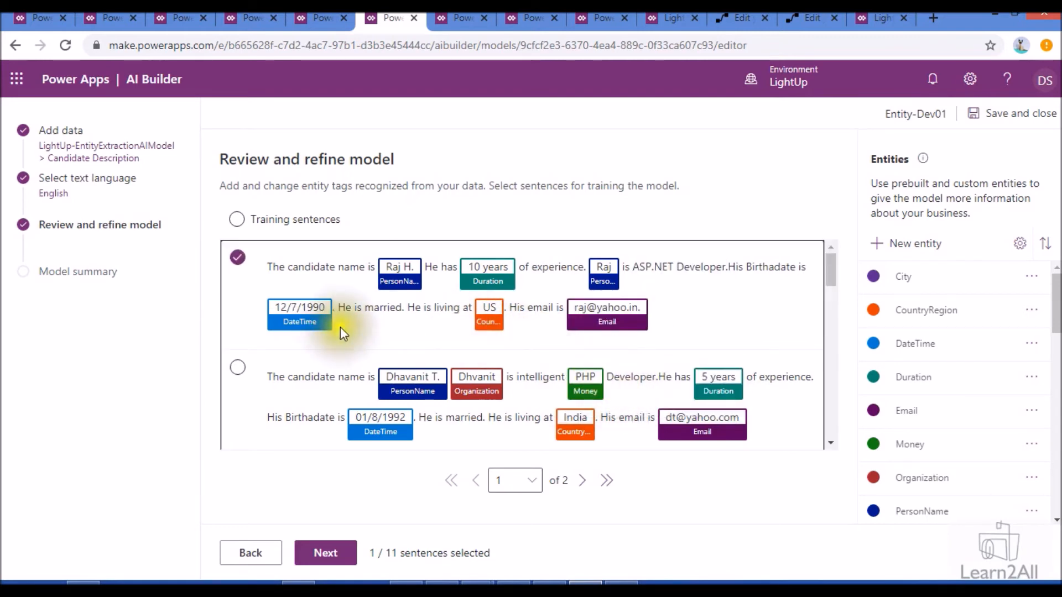
double_click(383, 307)
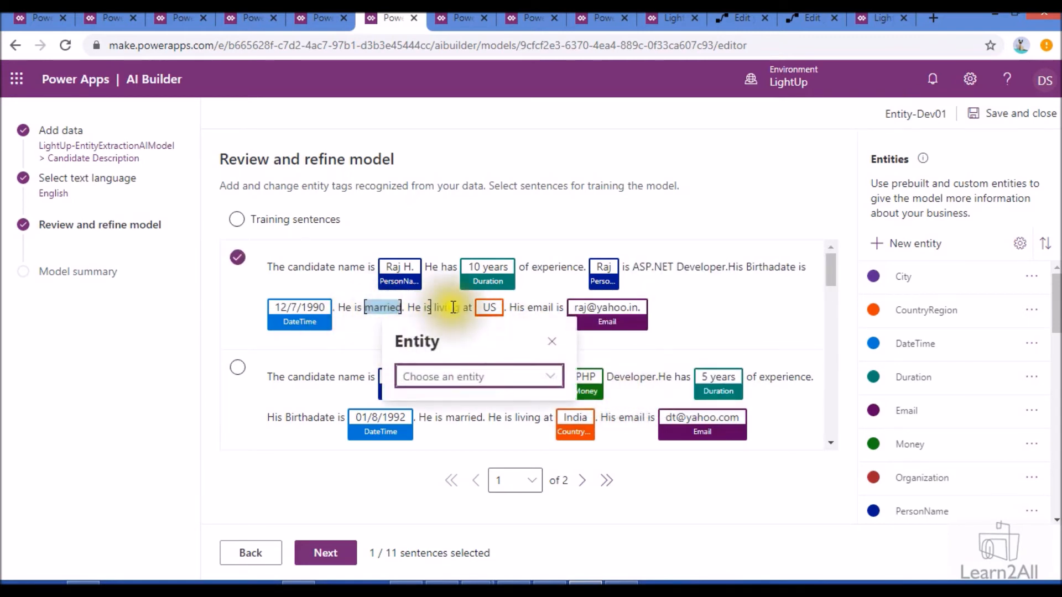
click(689, 331)
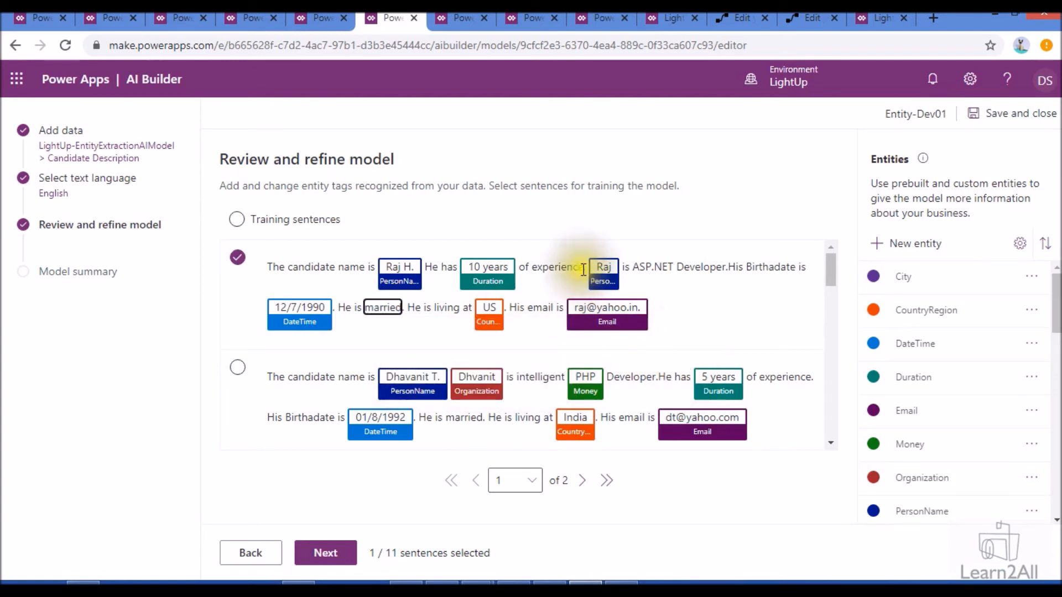
Start a custom entity named Position with the example "Professionally he is a {Software Developer}", copied from Entity.txt in Notepad++
click(881, 246)
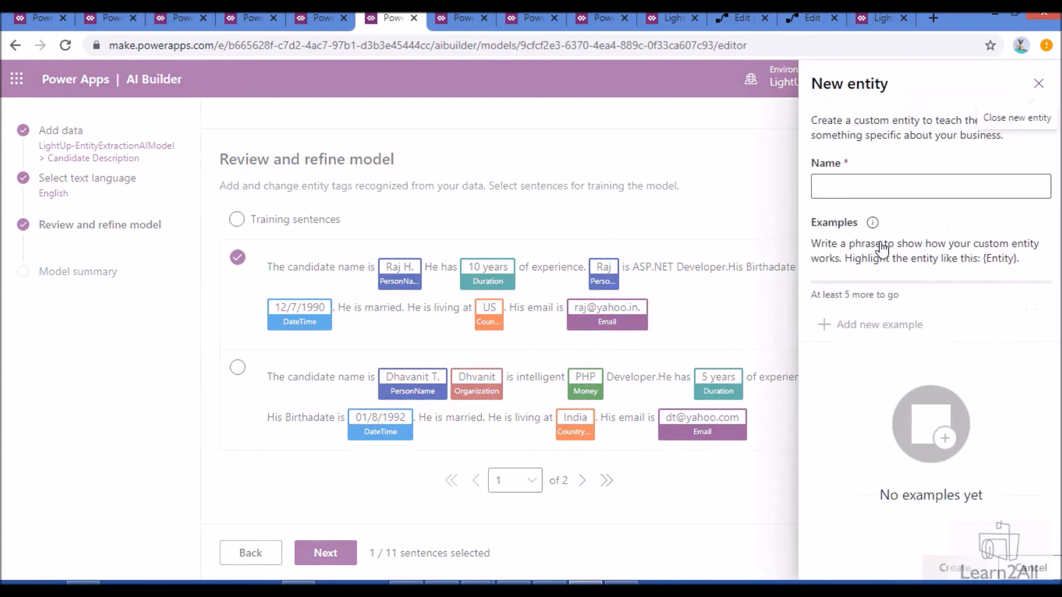
click(881, 185)
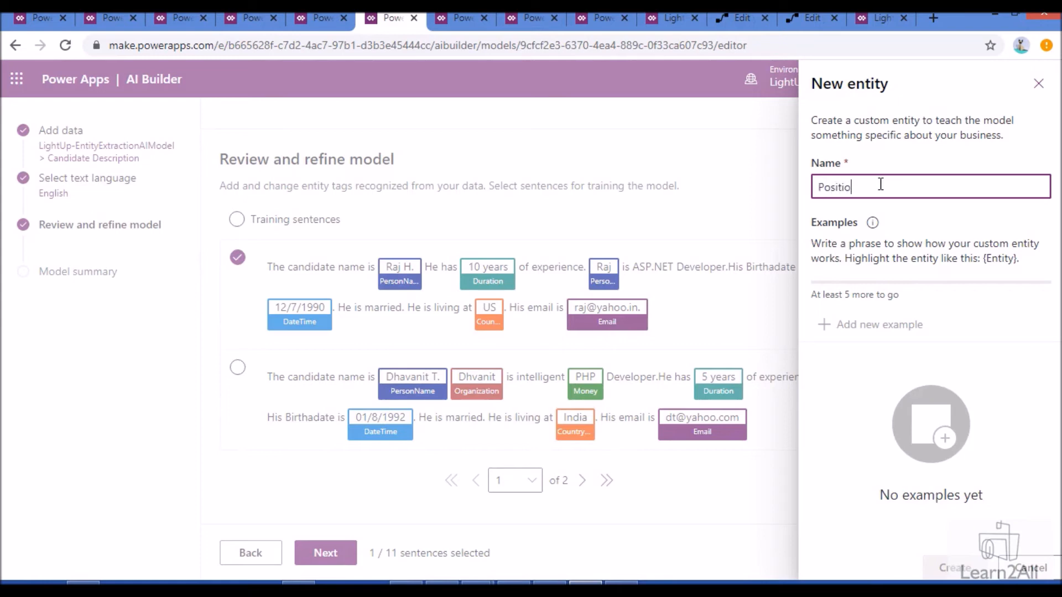
click(826, 326)
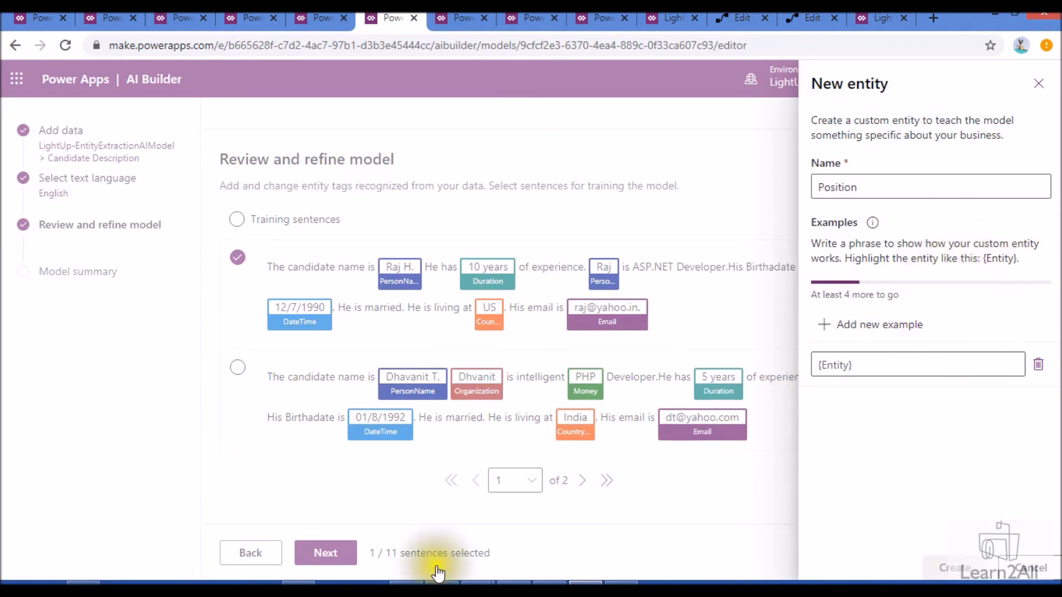
click(406, 584)
click(600, 68)
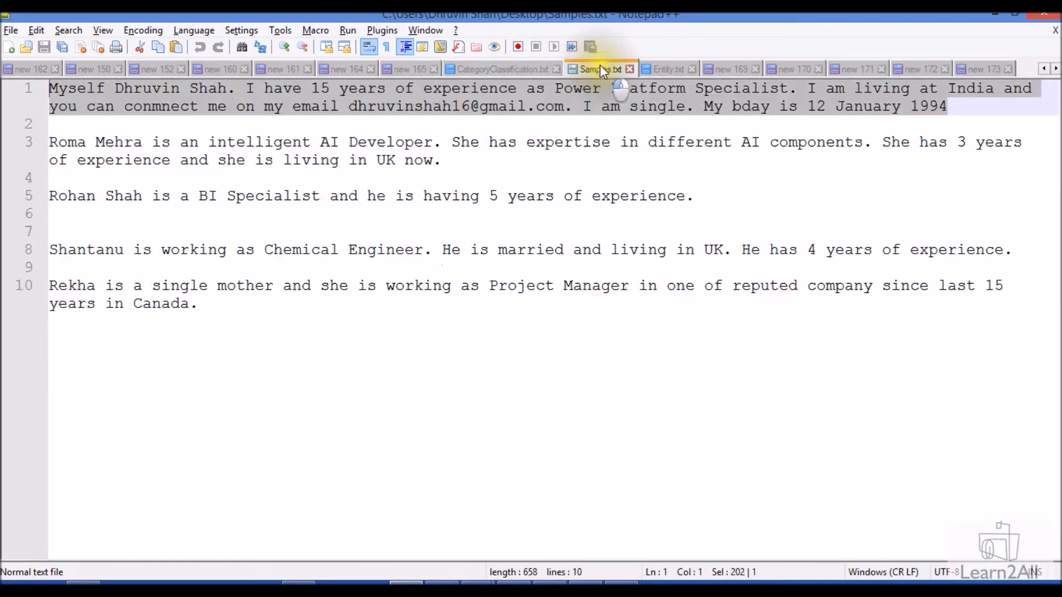
click(669, 67)
drag(452, 89, 2, 88)
key(alt+Tab)
click(869, 370)
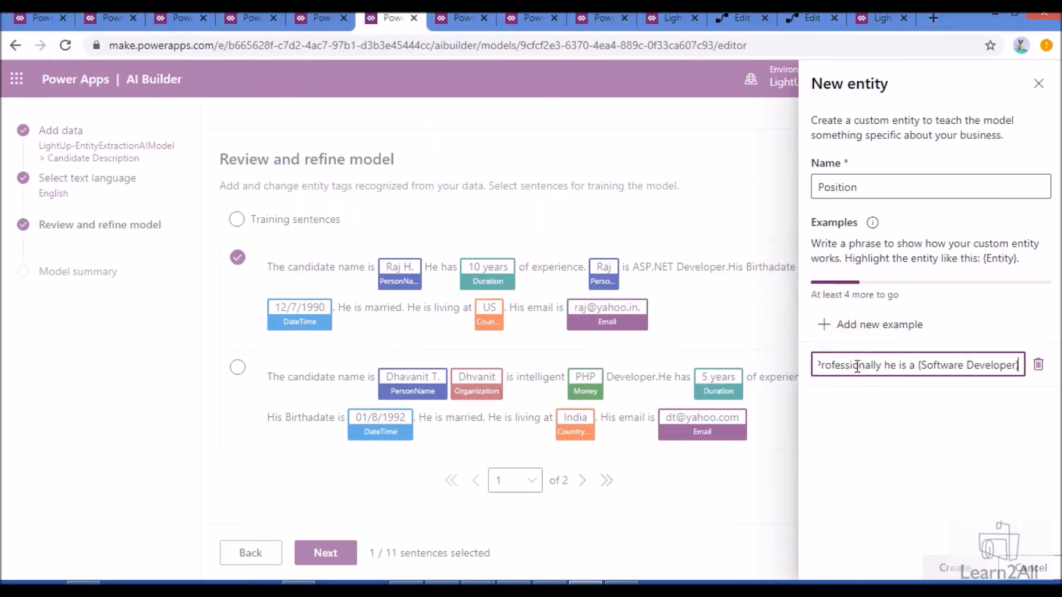
key(Return)
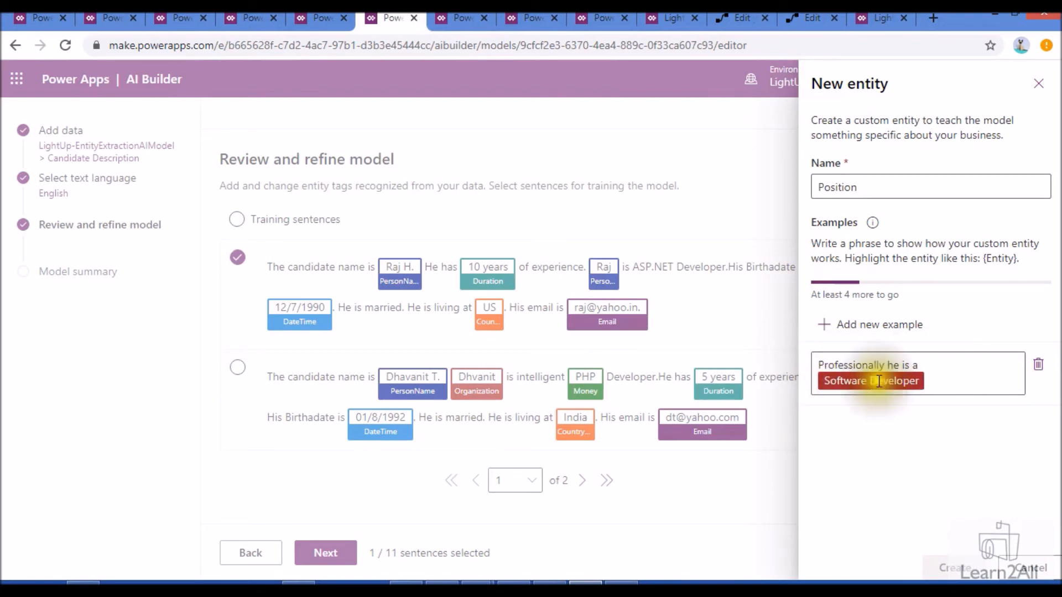
Copy "He is working as {Power BI Developer}" from Entity.txt in Notepad++ and add it as the Position entity's second example
key(alt+Tab)
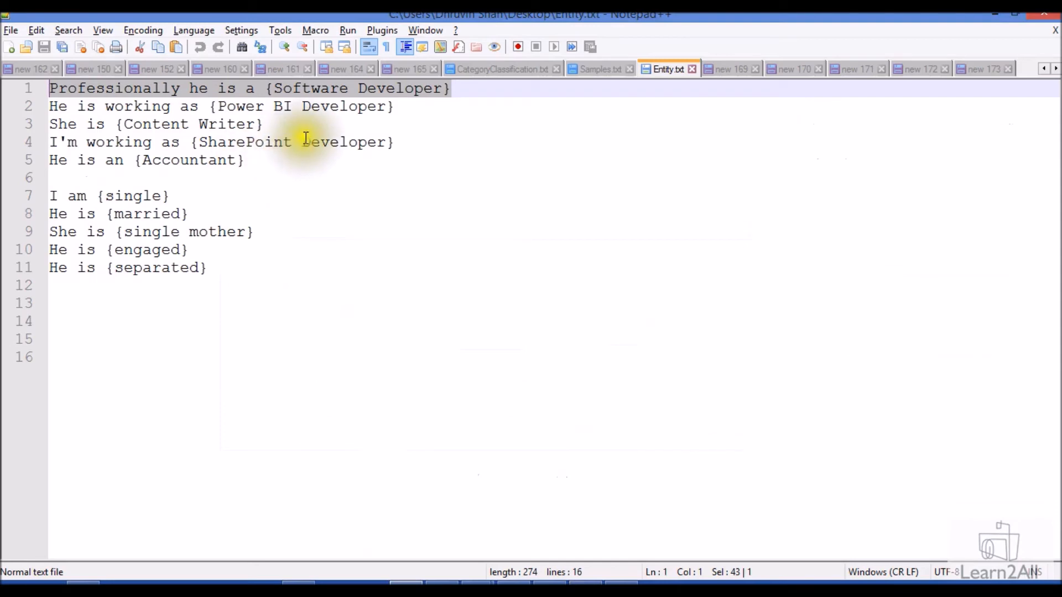
drag(464, 111, 28, 107)
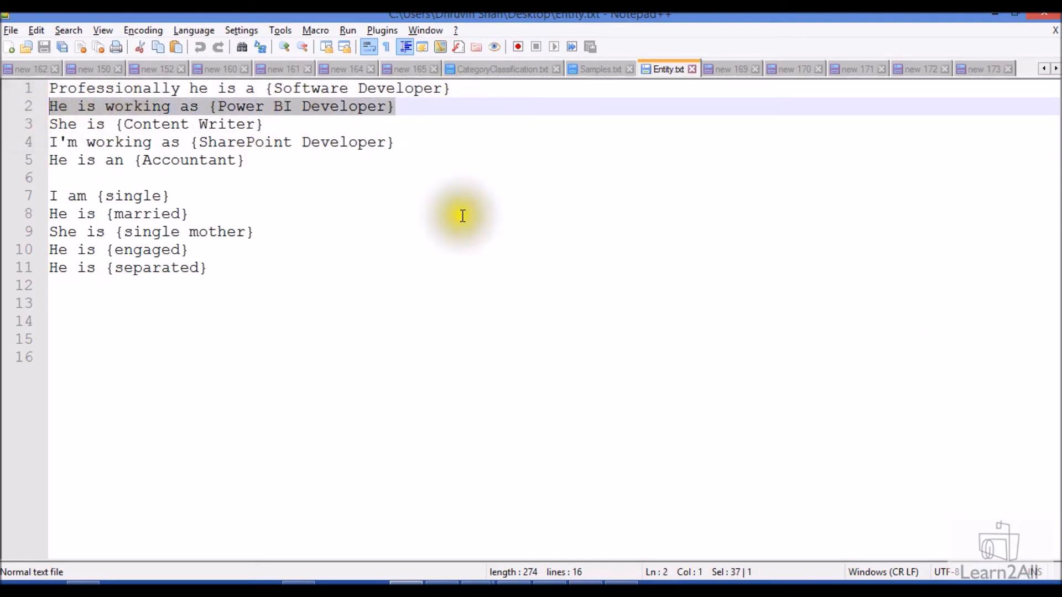
key(alt+Tab)
click(828, 328)
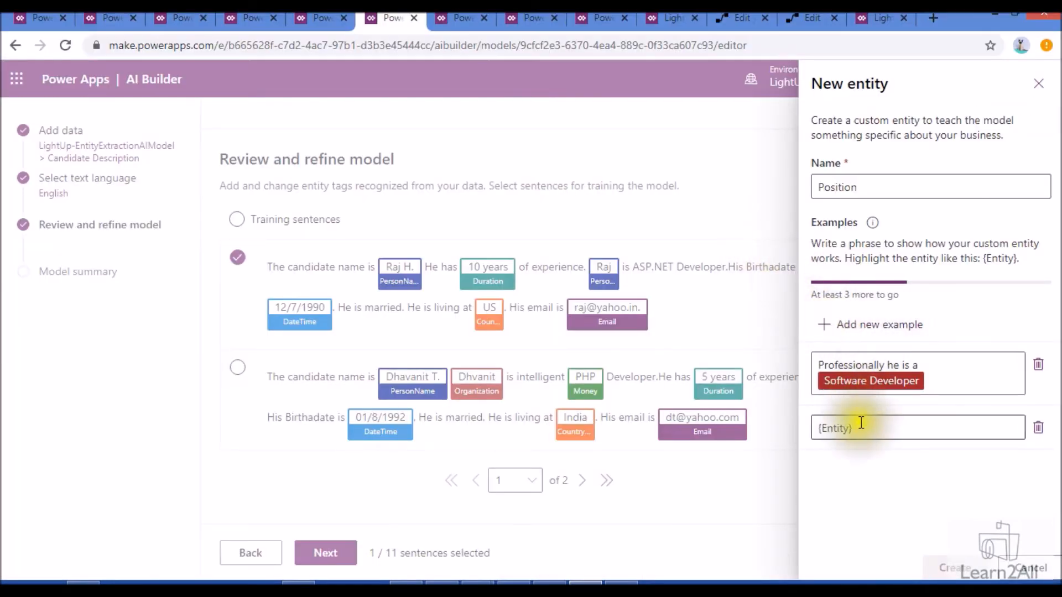
click(871, 455)
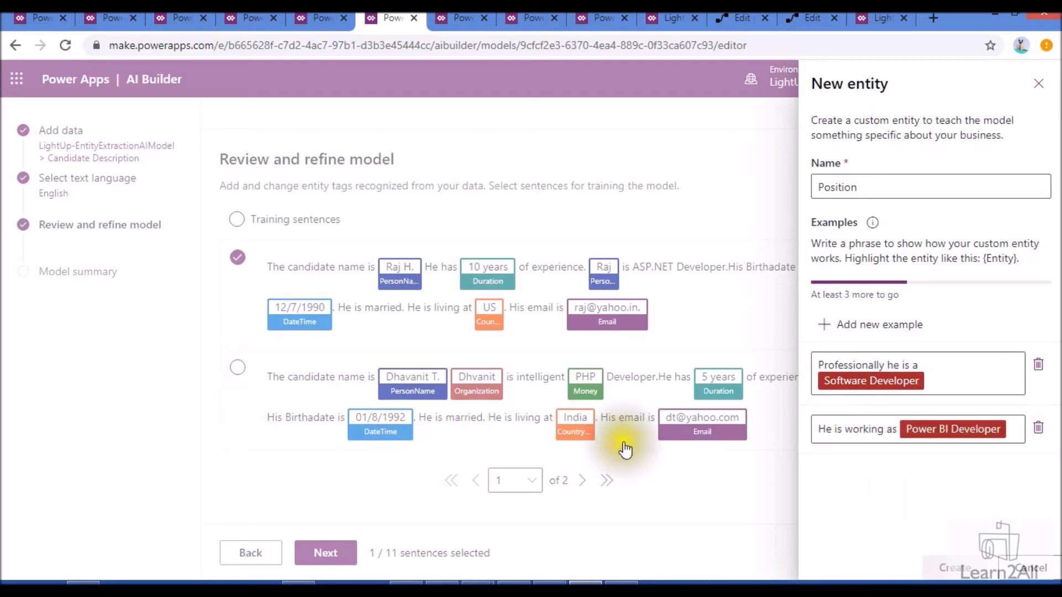
Add "She is {Content Writer}" from Entity.txt in Notepad++ as the third Position example, undoing the accidental text move in the file
key(alt+Tab)
drag(260, 106, 133, 124)
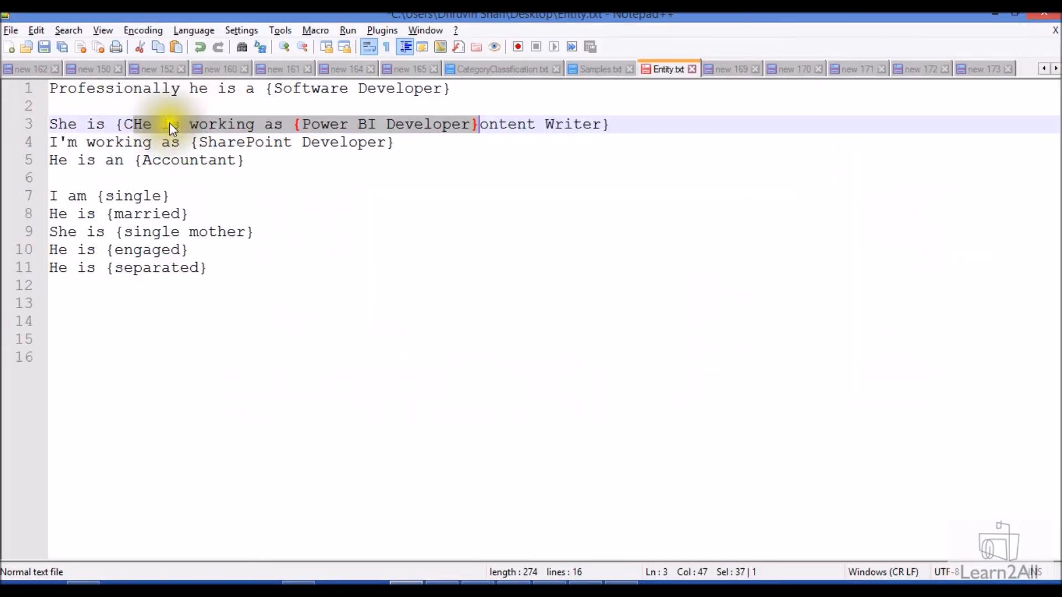
key(ctrl+z)
click(11, 125)
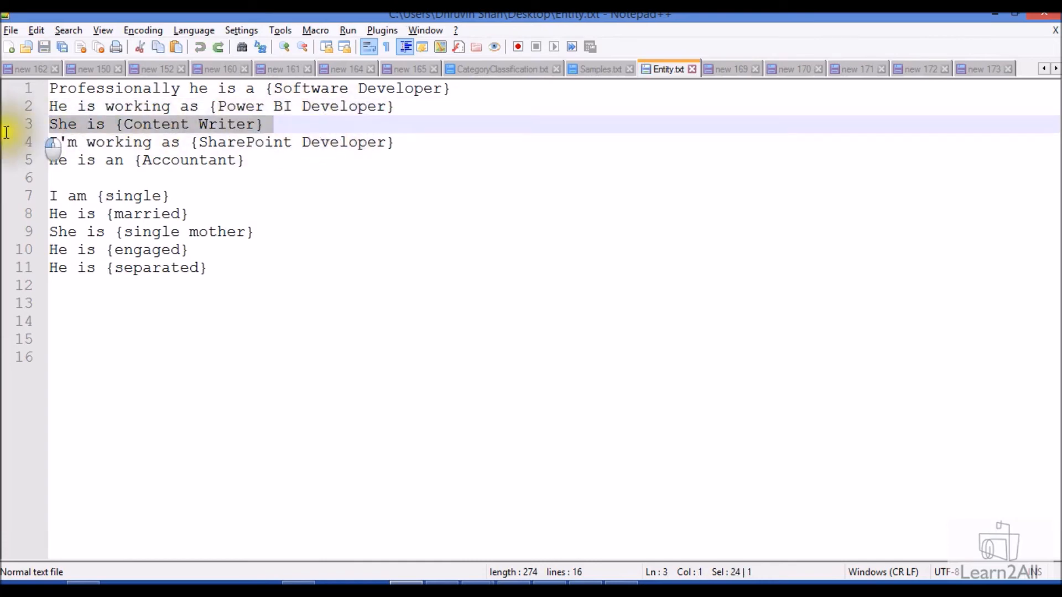
key(alt+Tab)
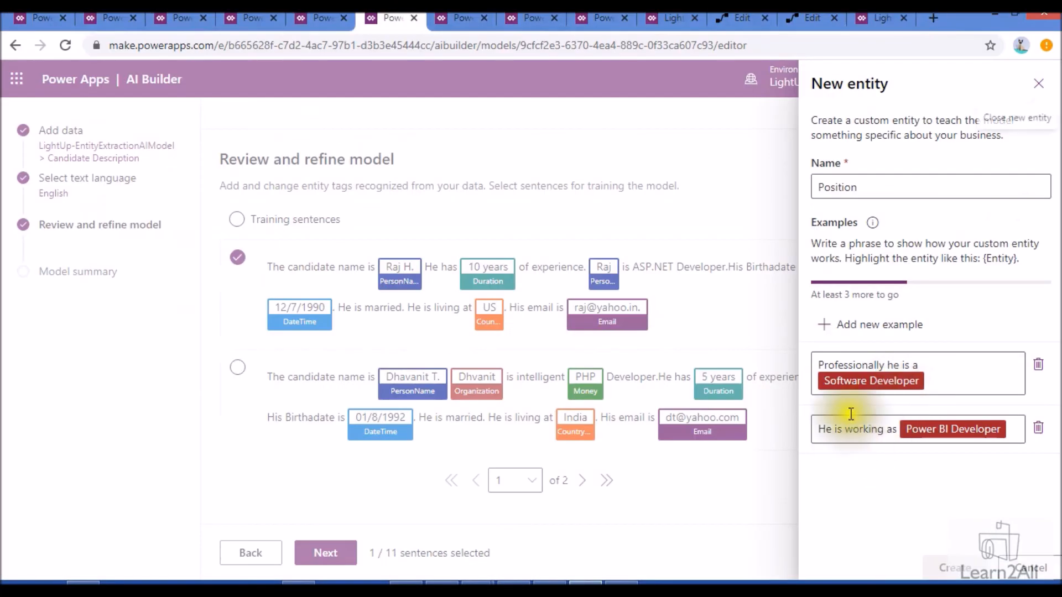
click(858, 331)
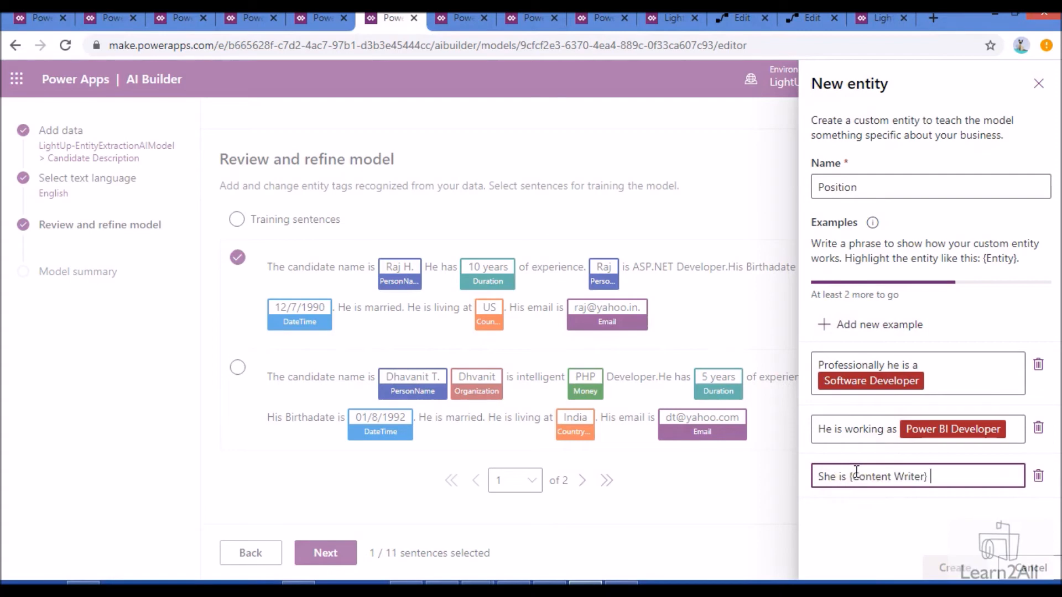
click(850, 526)
Add a fourth Position example, "I'm working as {SharePoint Developer}", copied from Entity.txt in Notepad++
click(858, 325)
key(alt+Tab)
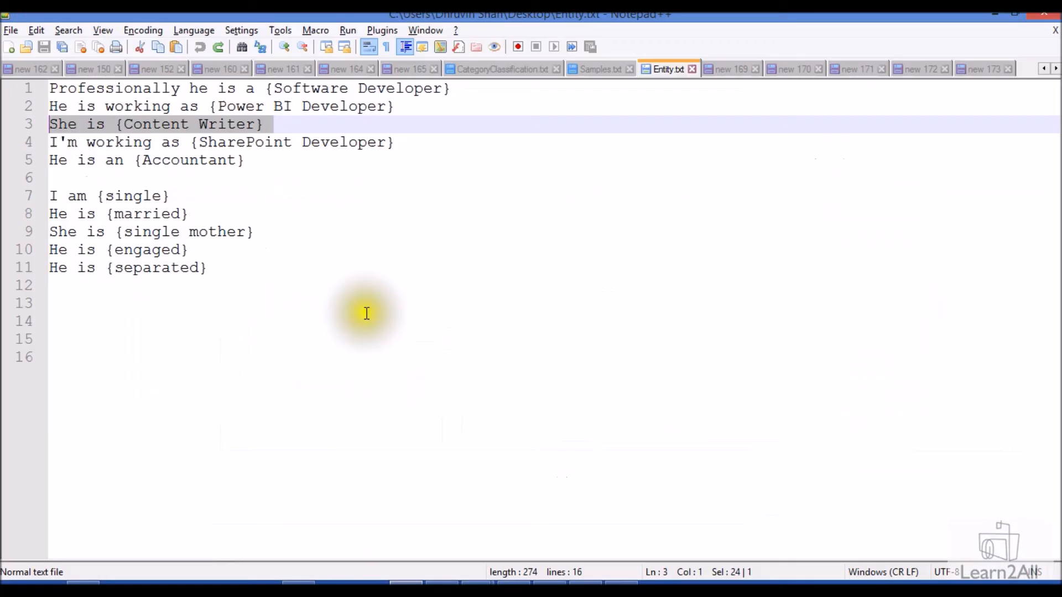
drag(420, 145, 3, 141)
key(ctrl+c)
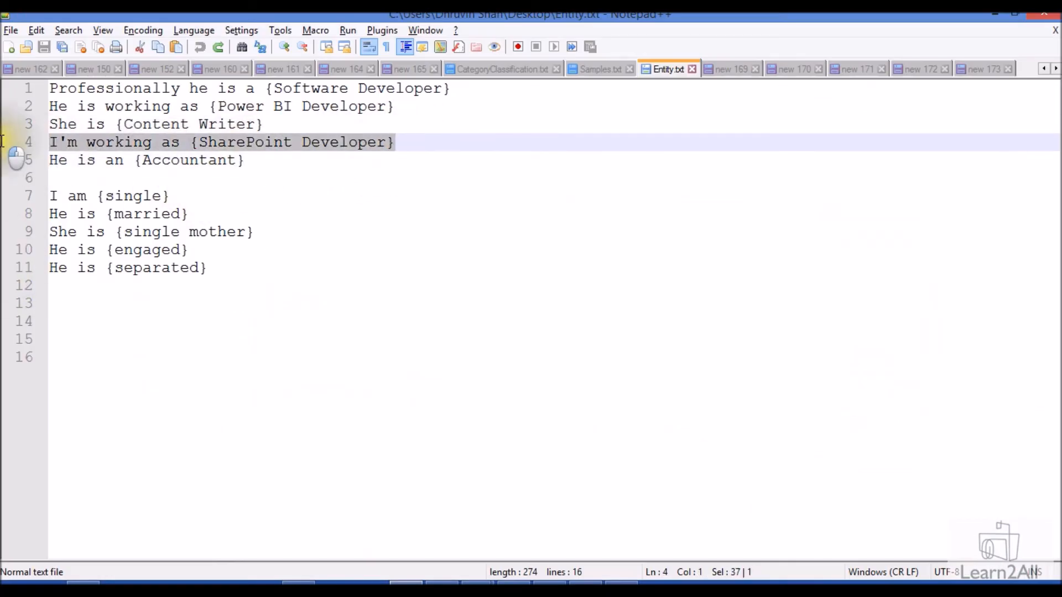
key(alt+Tab)
click(895, 527)
key(ctrl+v)
Add "He is an {Accountant}" from Entity.txt in Notepad++ as the fifth example and create the Position entity
key(alt+Tab)
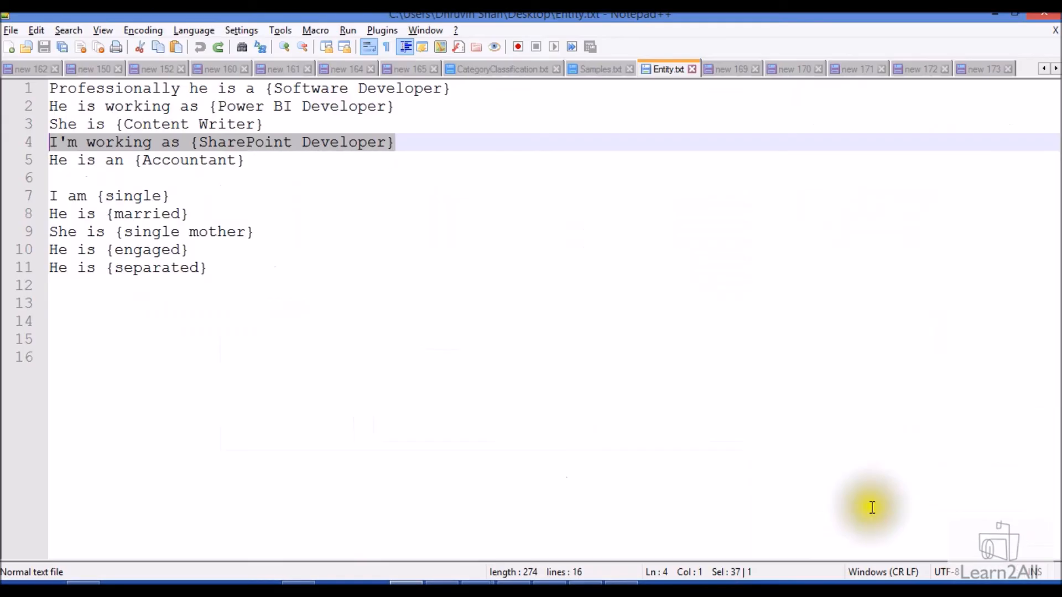
drag(249, 160, 12, 156)
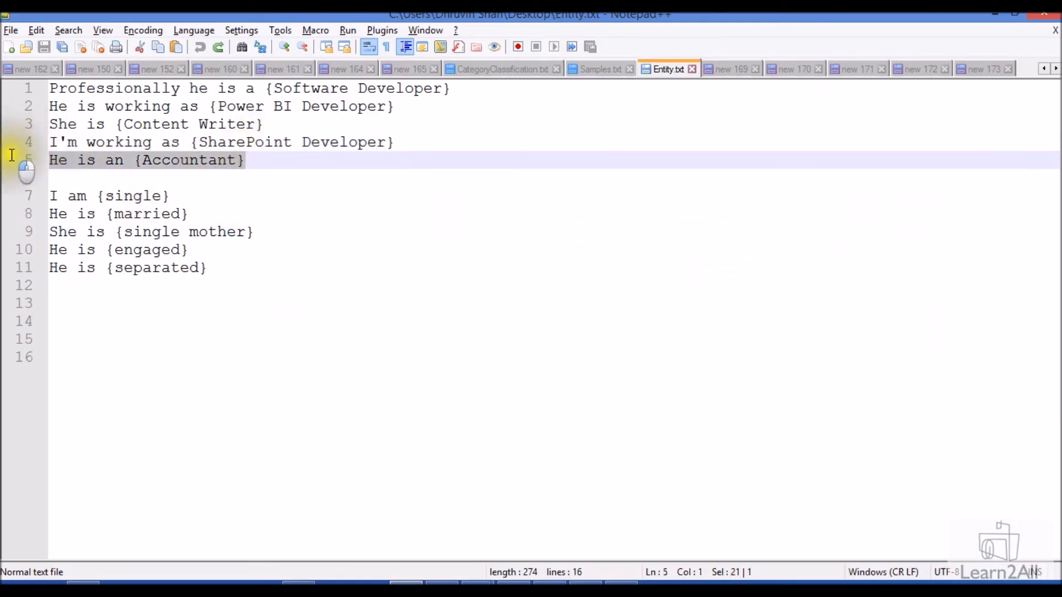
key(alt+Tab)
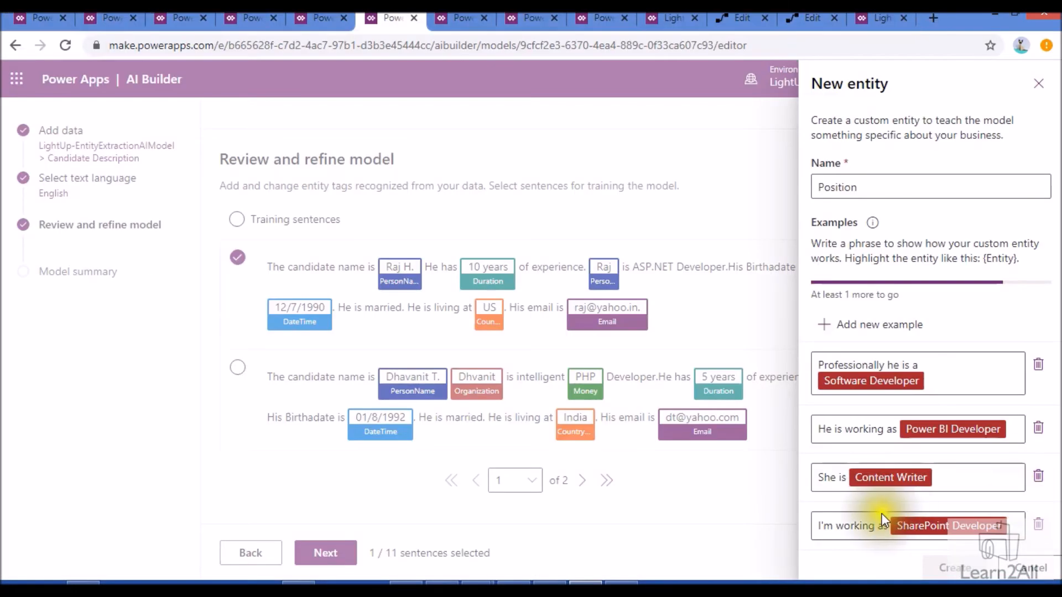
click(834, 330)
scroll(844, 375, down, 2)
click(862, 533)
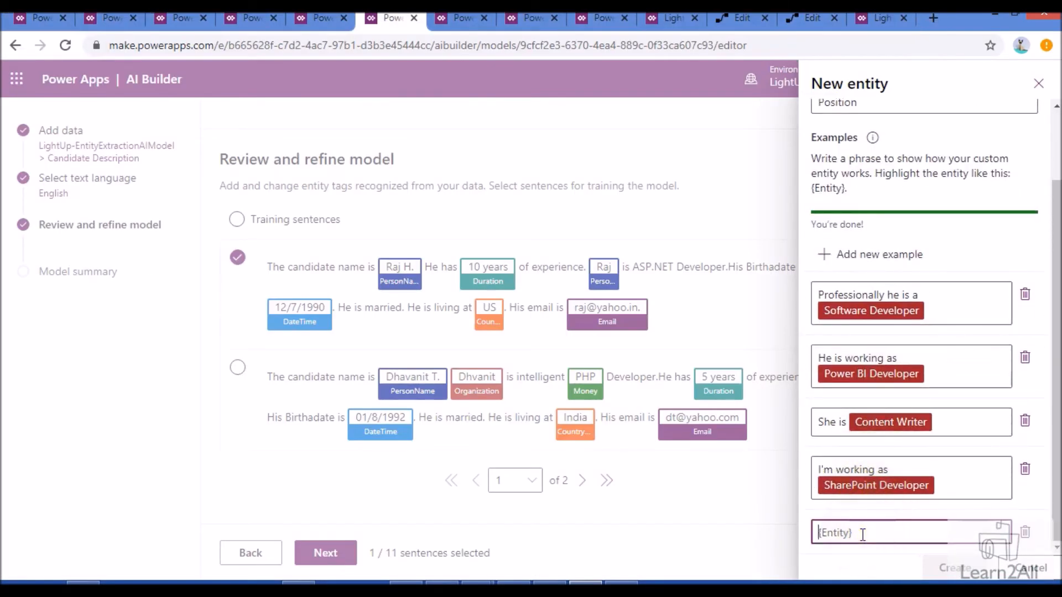
click(868, 555)
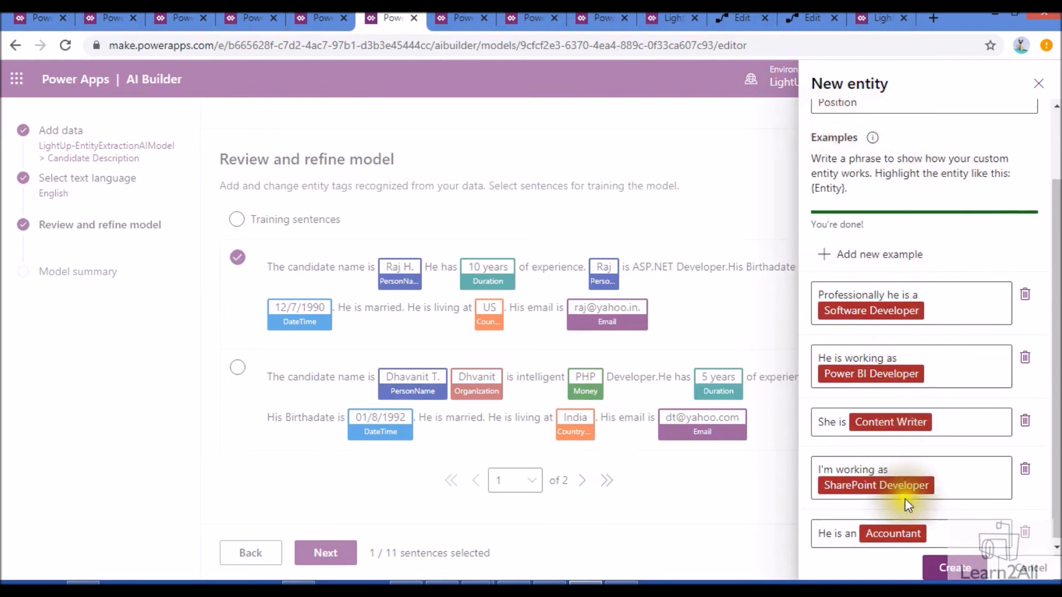
click(958, 575)
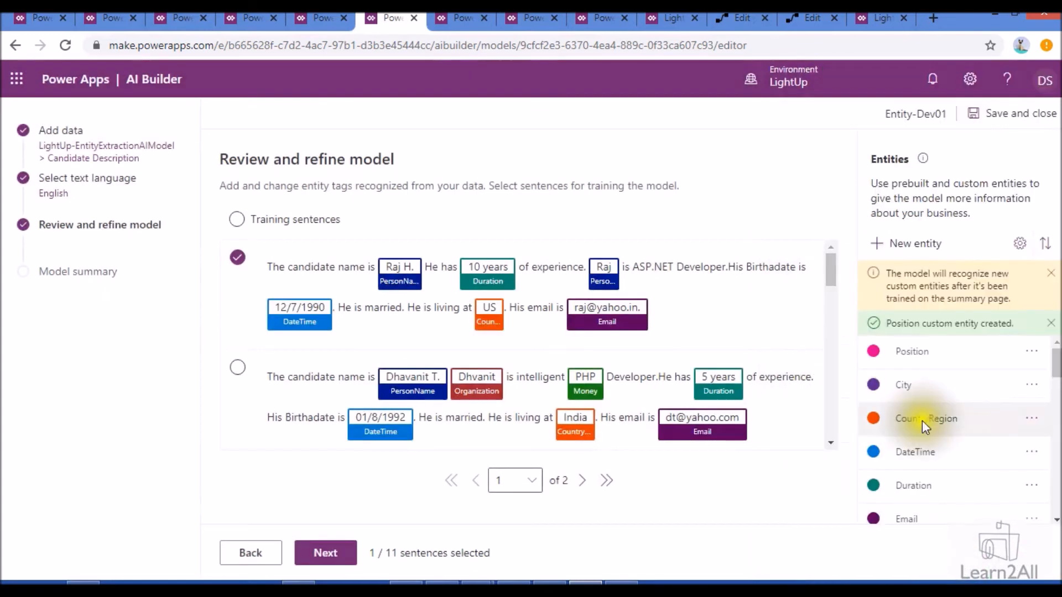
Start a new custom entity named RelationshipStatus and add "I am {single}" from Entity.txt in Notepad++ as its first example
click(909, 247)
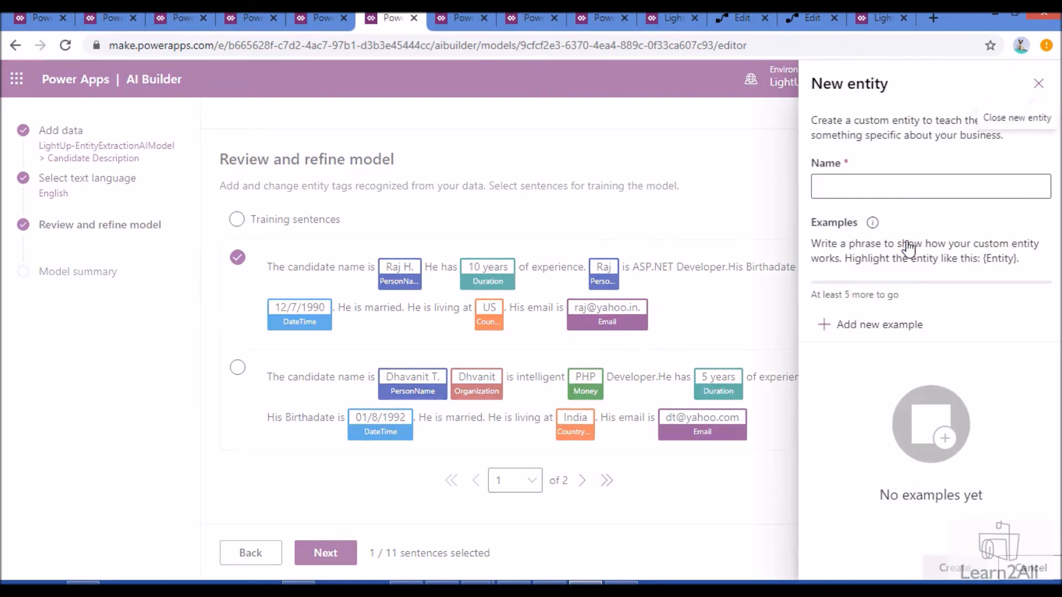
click(904, 195)
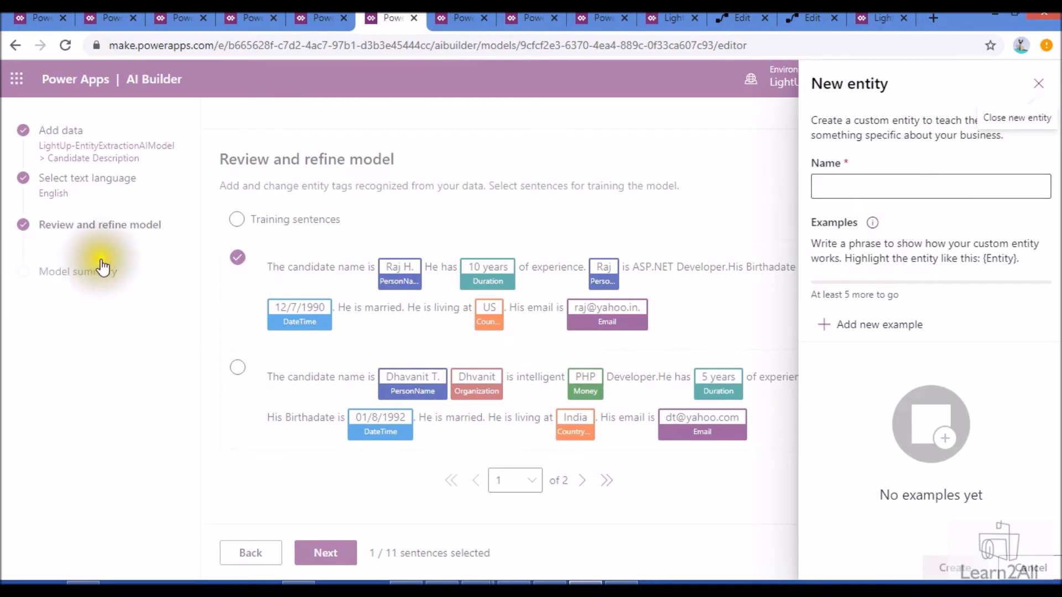
key(alt+Tab)
click(184, 193)
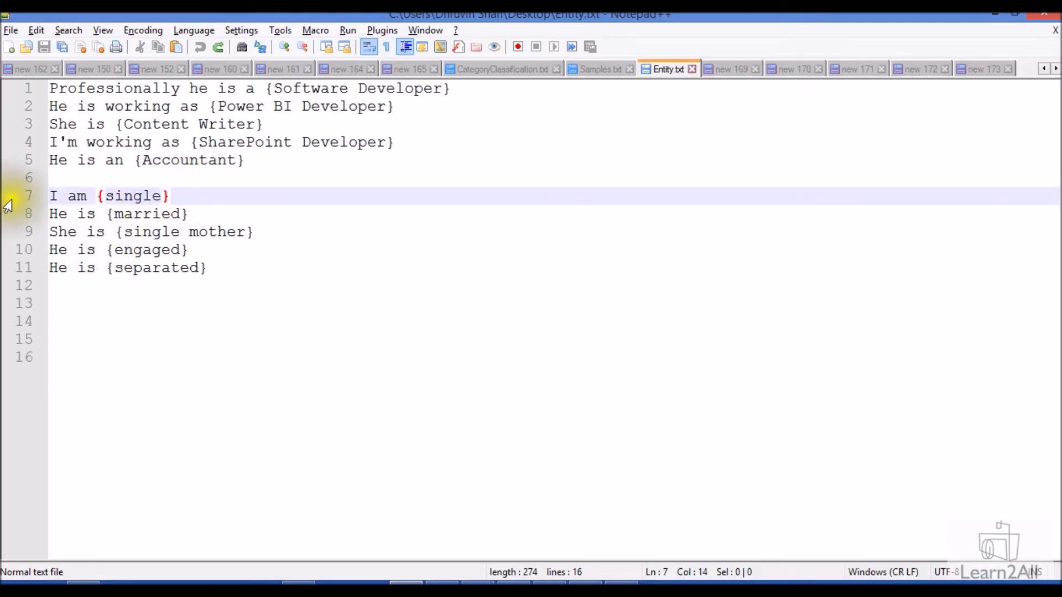
shift+click(52, 196)
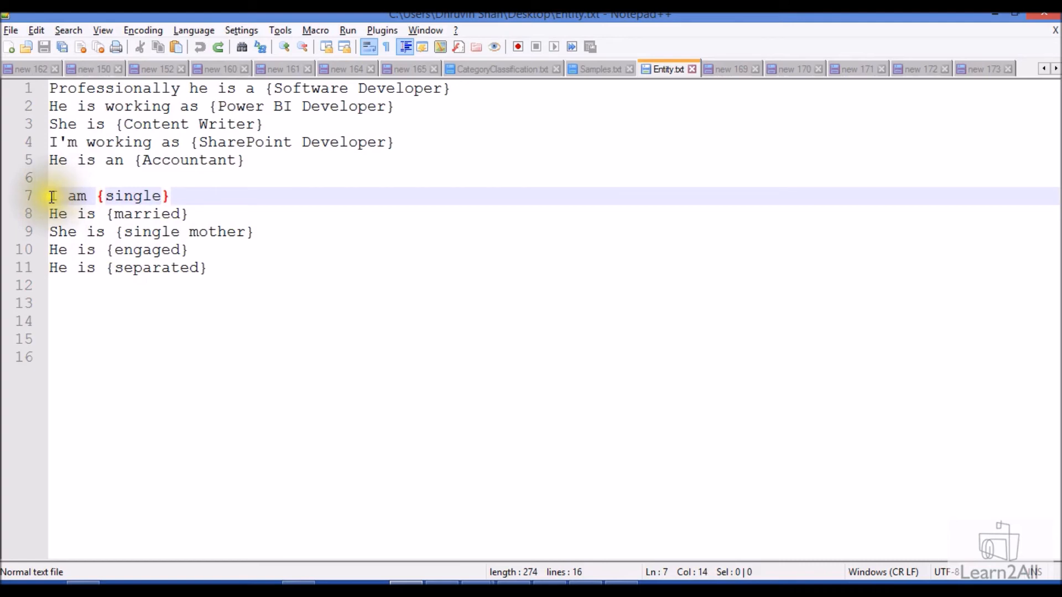
key(alt+Tab)
click(870, 190)
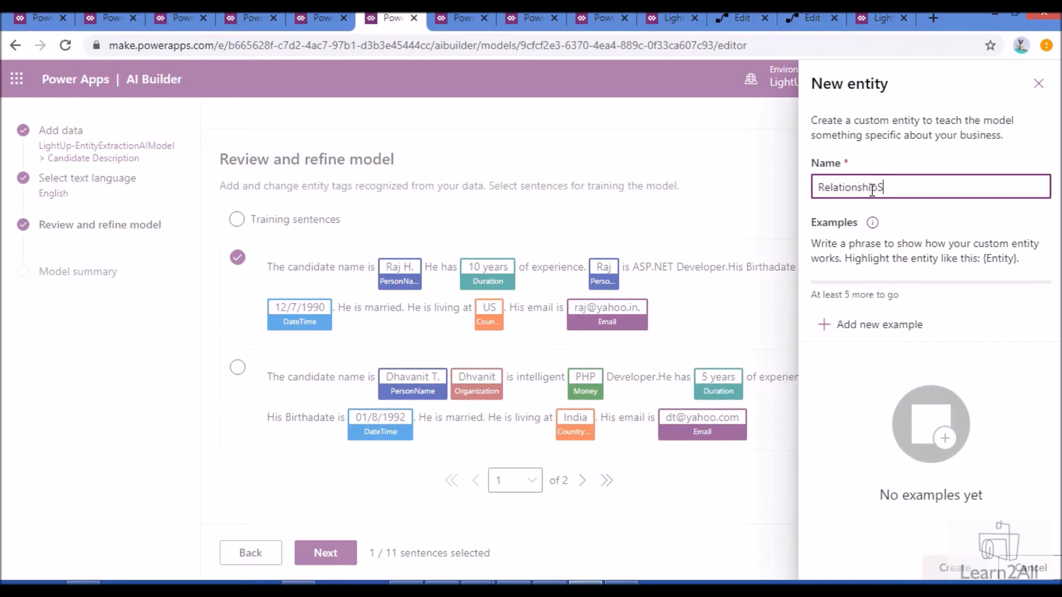
click(884, 326)
click(875, 362)
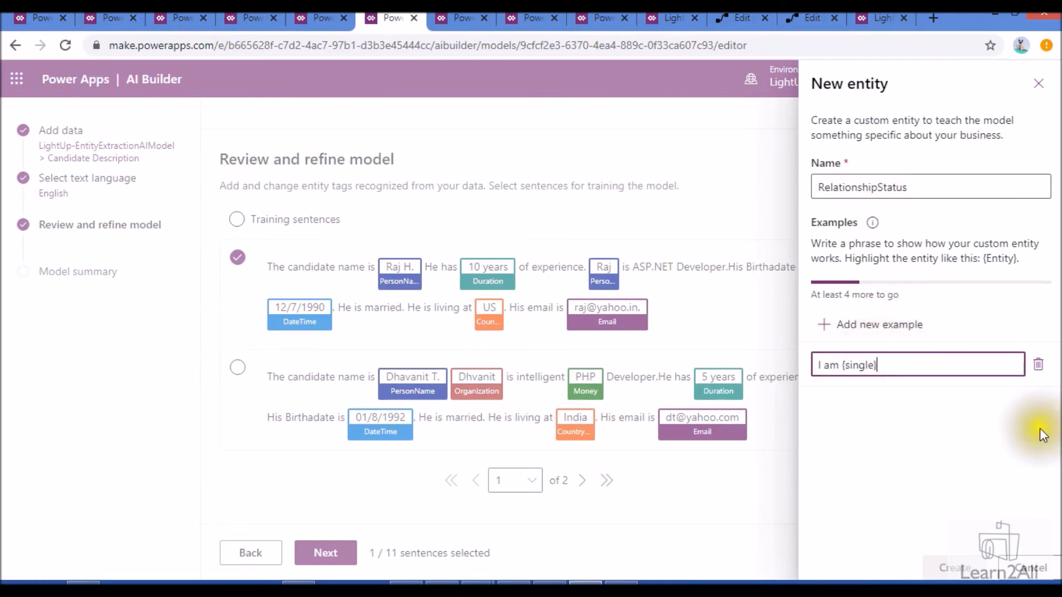
Copy "He is {married}" from Entity.txt in Notepad++ and add it as the second RelationshipStatus example
key(alt+Tab)
drag(237, 220, 49, 214)
key(alt+Tab)
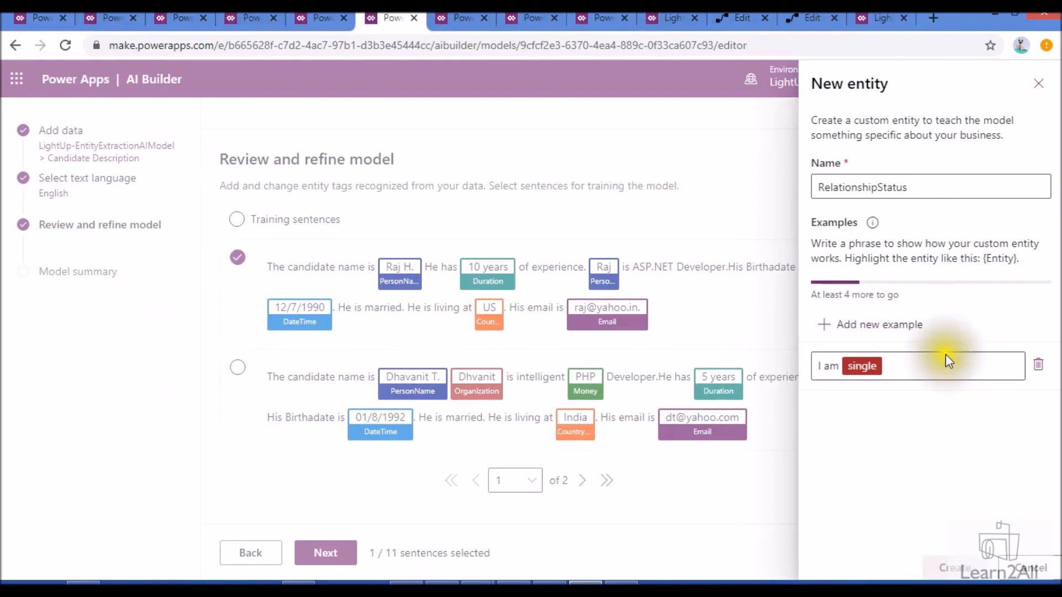
click(878, 324)
click(853, 416)
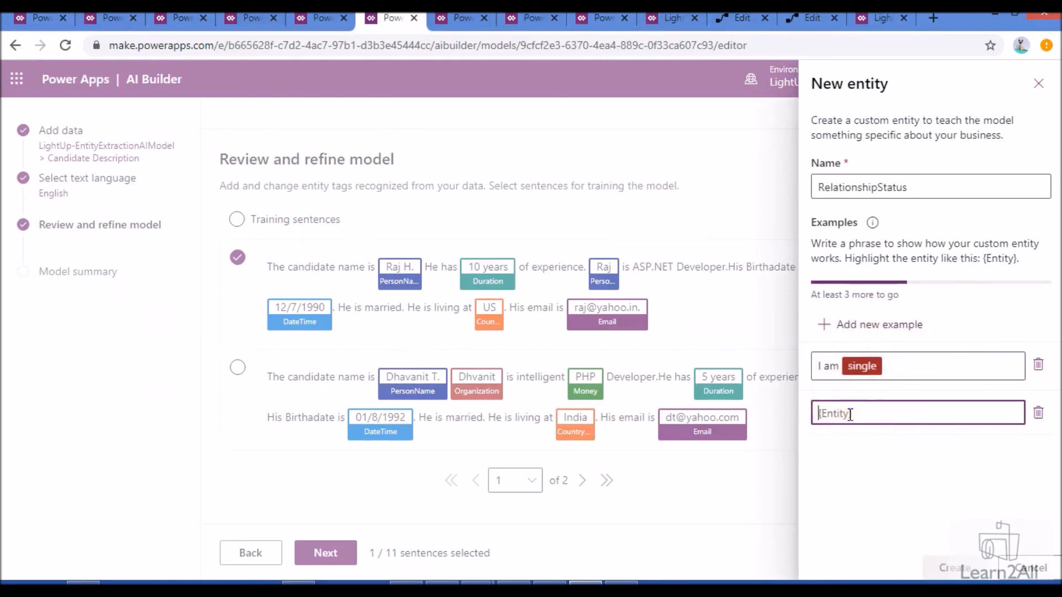
Add "She is {single mother}" from Entity.txt in Notepad++ as the third RelationshipStatus example
key(alt+Tab)
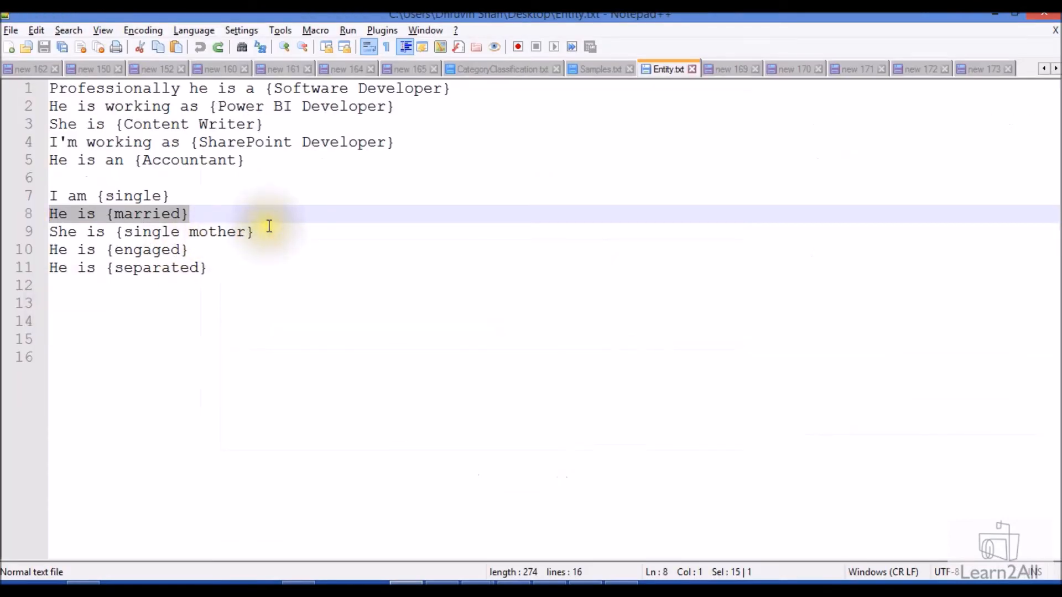
drag(267, 230, 12, 232)
key(ctrl+c)
key(alt+Tab)
click(863, 325)
click(871, 471)
key(ctrl+v)
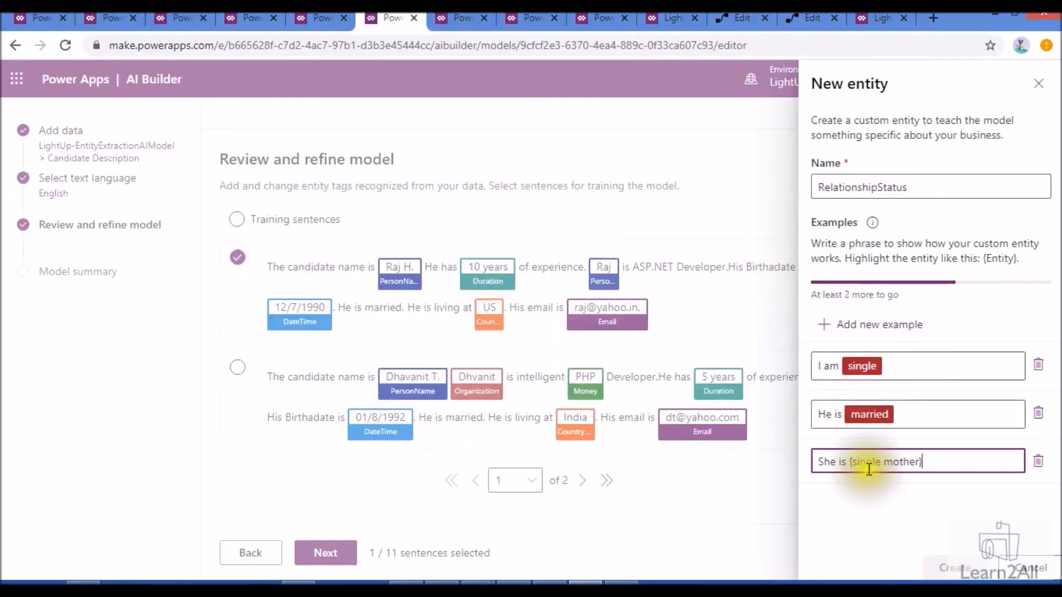
Add a fourth RelationshipStatus example, "He is {engaged}", copied from Entity.txt in Notepad++
key(alt+Tab)
drag(170, 249, 119, 244)
drag(208, 256, 57, 243)
key(ctrl+c)
key(alt+Tab)
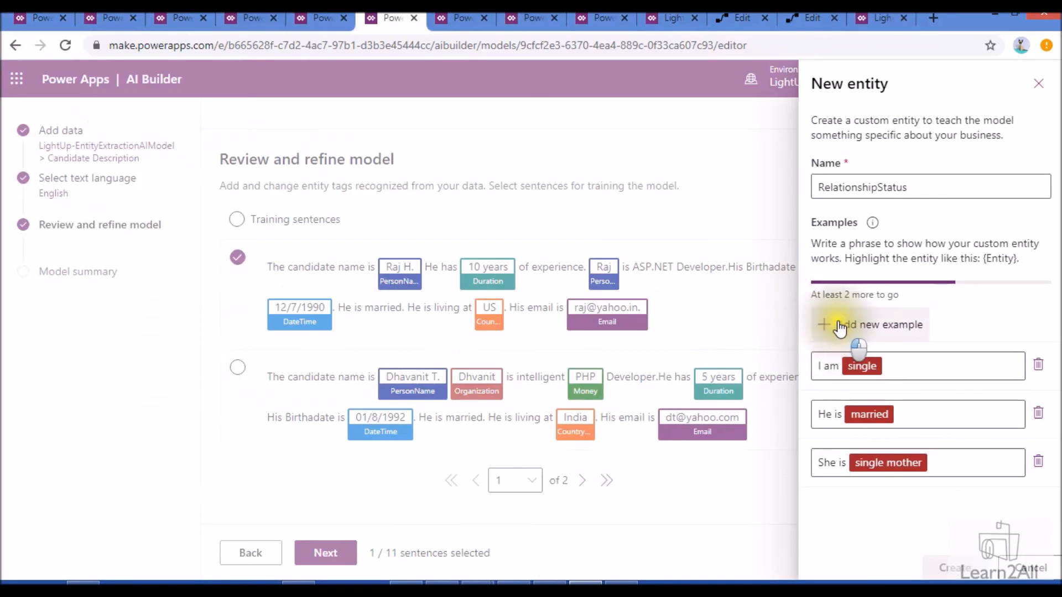
click(834, 324)
click(894, 507)
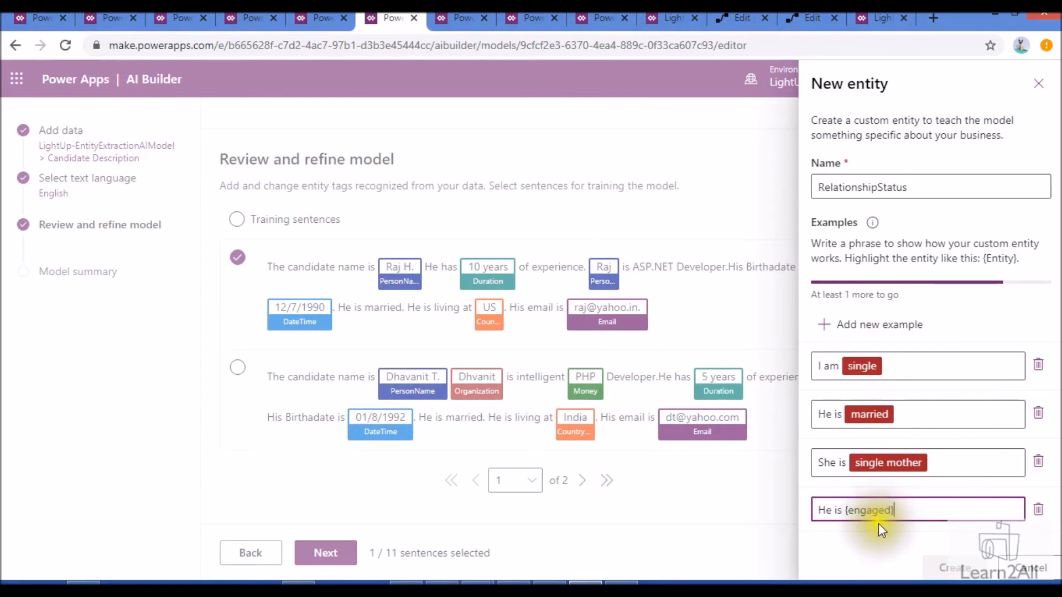
Add "He is {separated}" from Entity.txt in Notepad++ as the fifth example and create the RelationshipStatus entity
key(alt+Tab)
drag(240, 287, 38, 270)
key(alt+Tab)
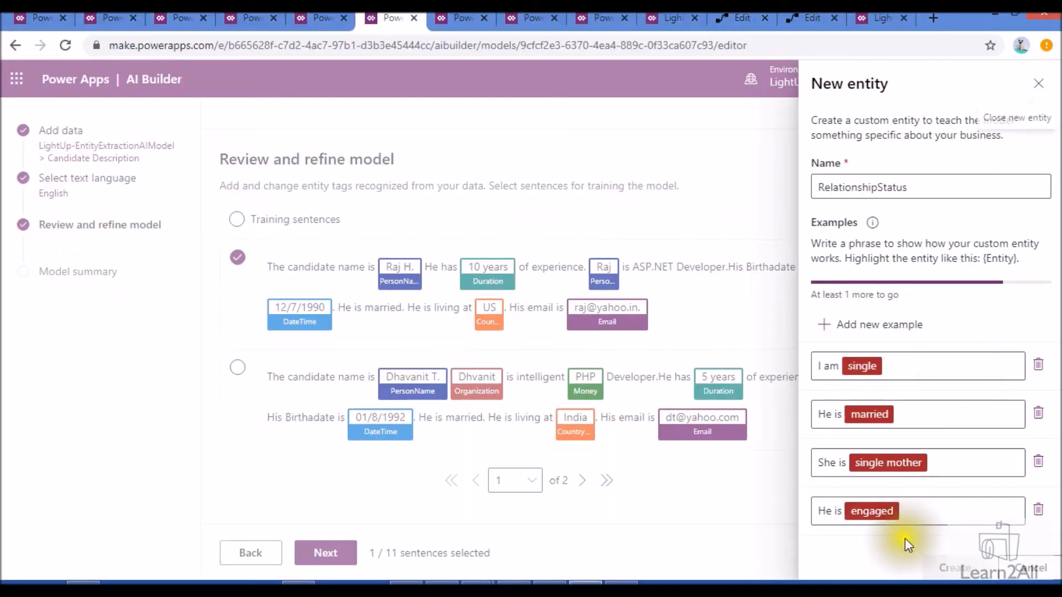
click(841, 342)
scroll(890, 481, down, 1)
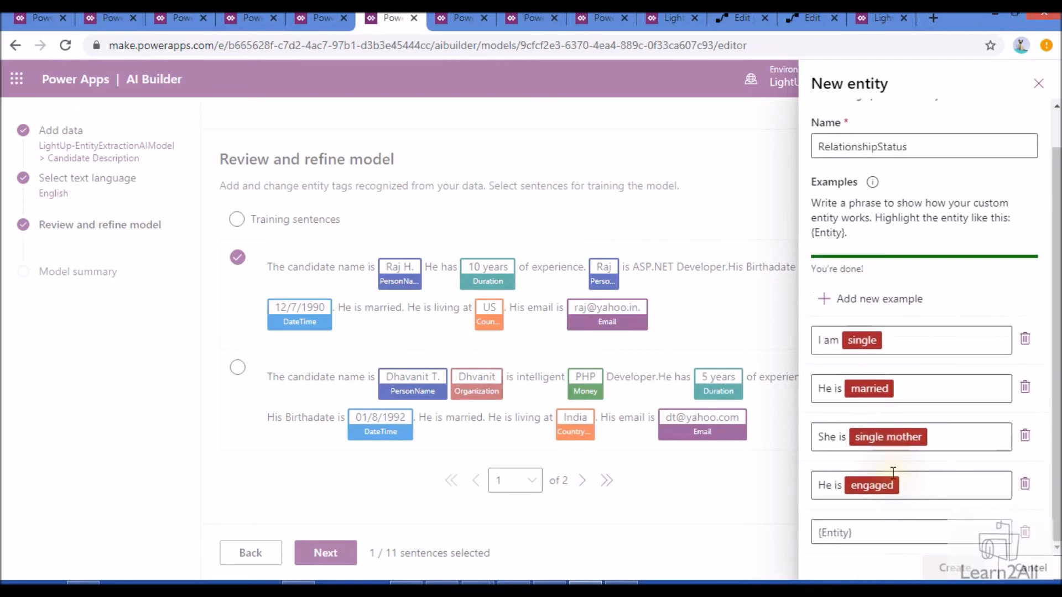
click(885, 521)
key(ctrl+v)
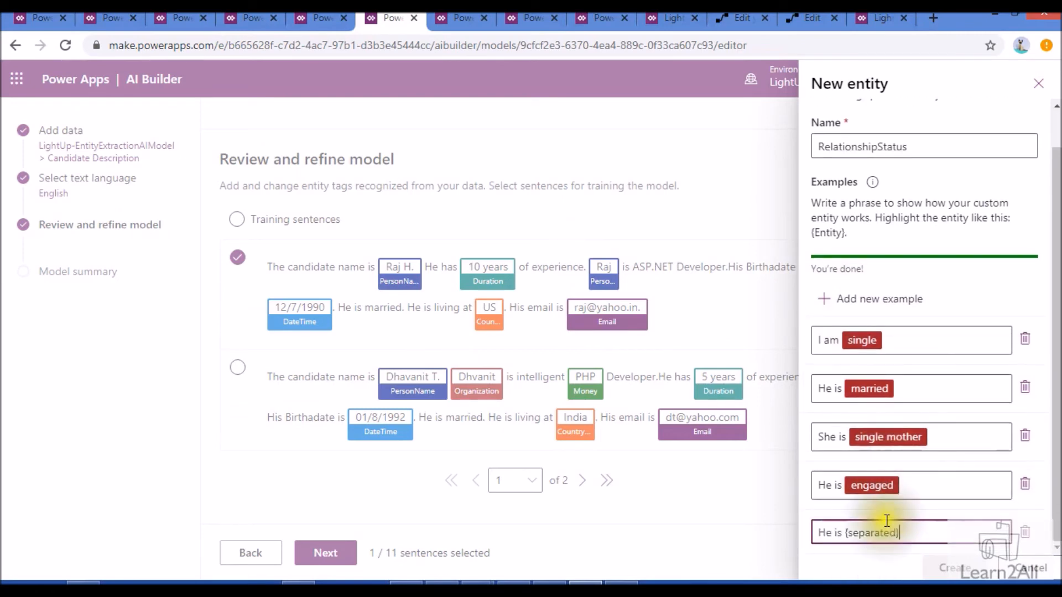
click(932, 525)
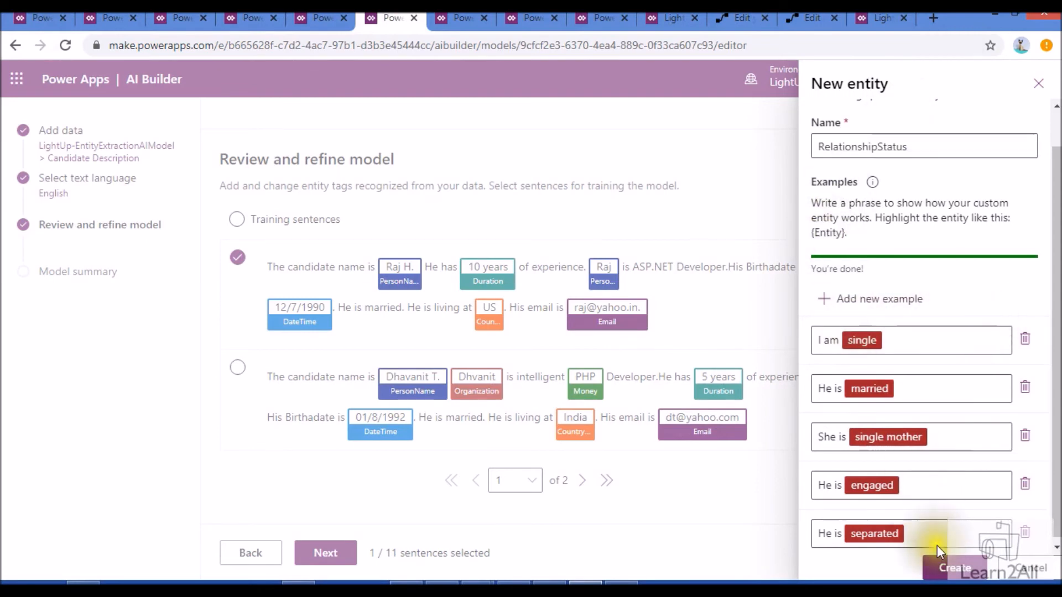
click(949, 567)
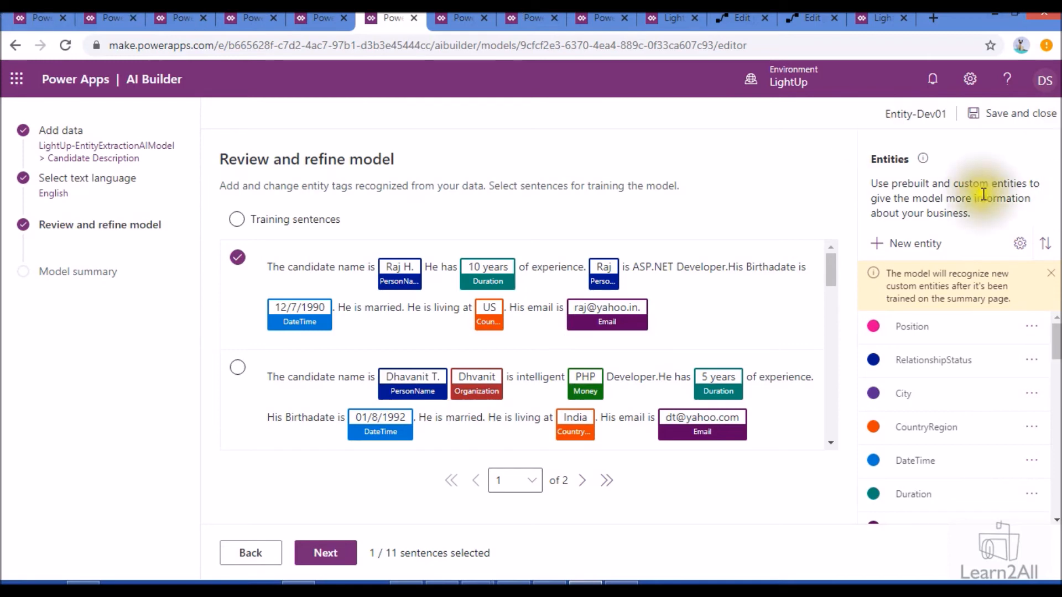
In the first training sentence, remove the second PersonName tag and tag "ASP.NET Developer" as Position
click(604, 276)
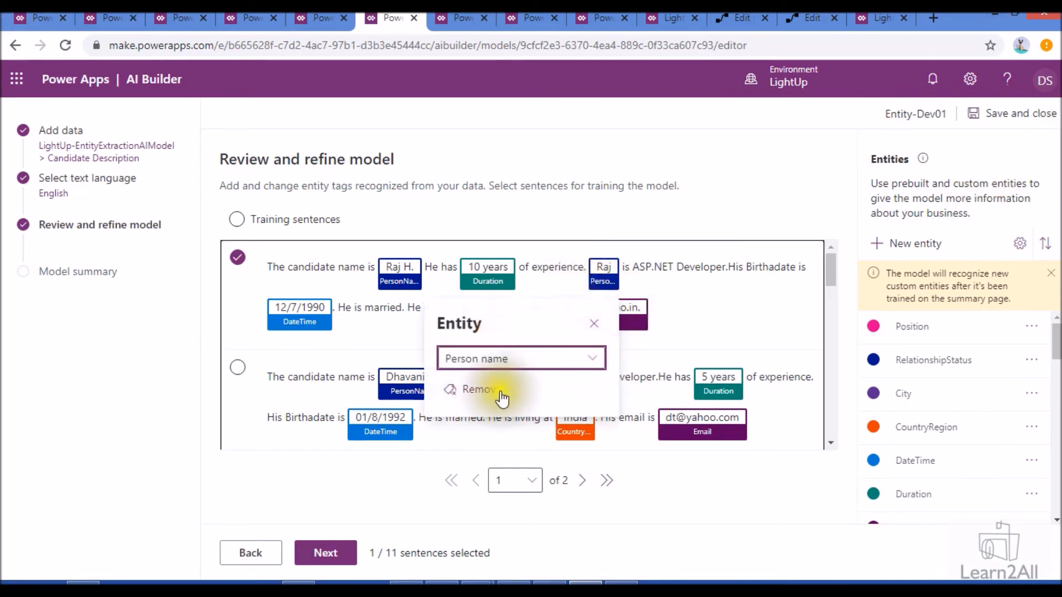
click(449, 389)
drag(626, 266, 708, 266)
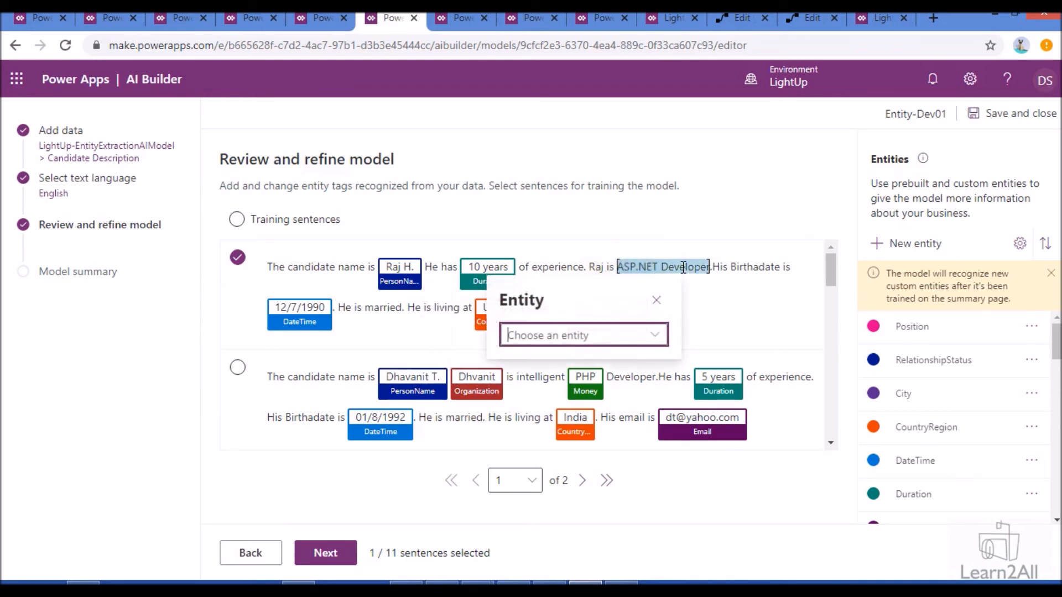
click(657, 335)
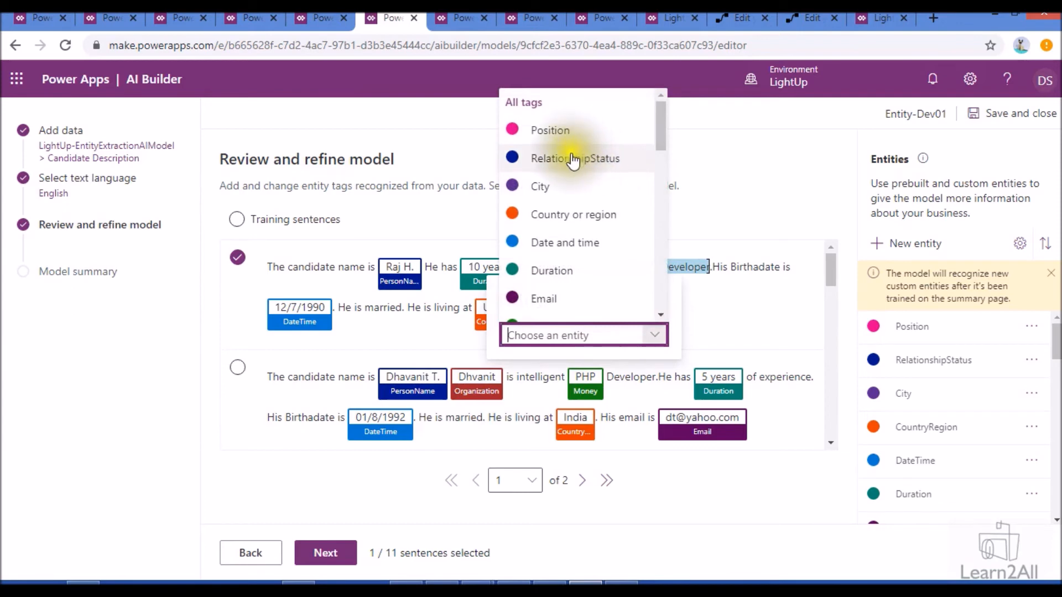
click(591, 135)
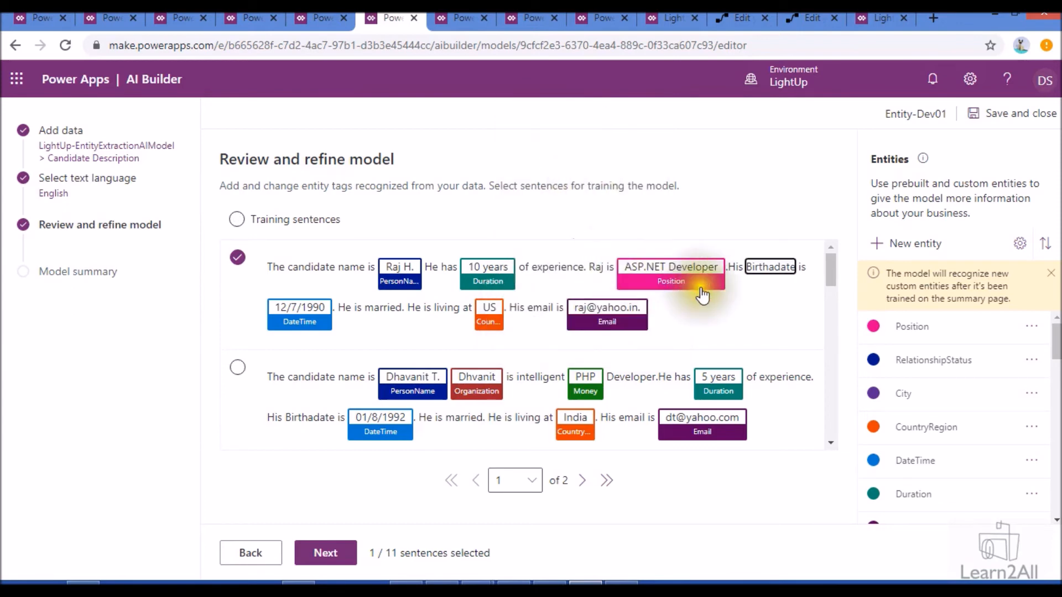
Tag "married" in the first training sentence as RelationshipStatus
drag(402, 302, 401, 308)
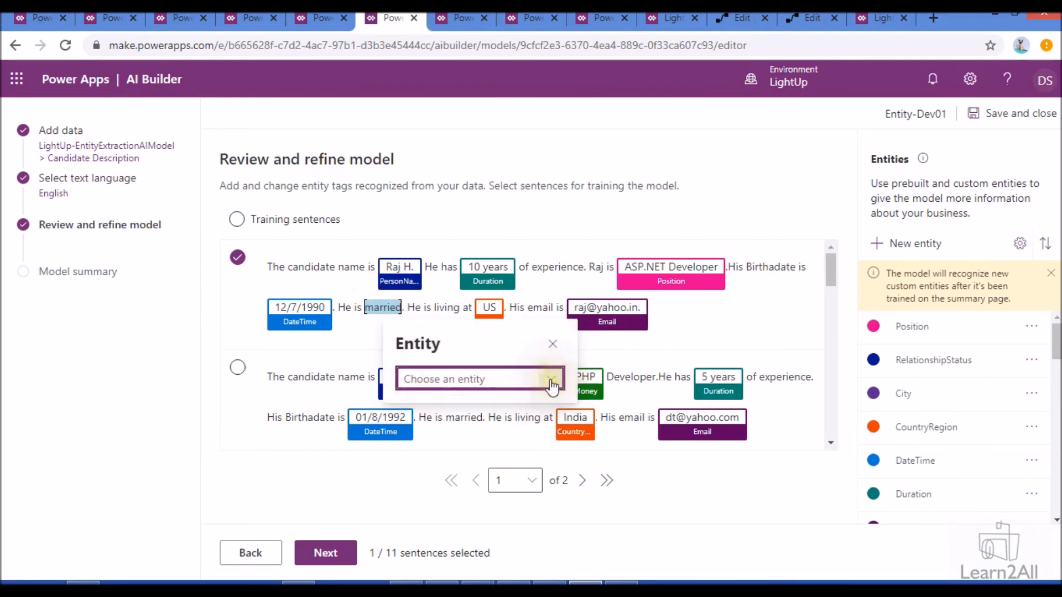
click(529, 381)
click(464, 232)
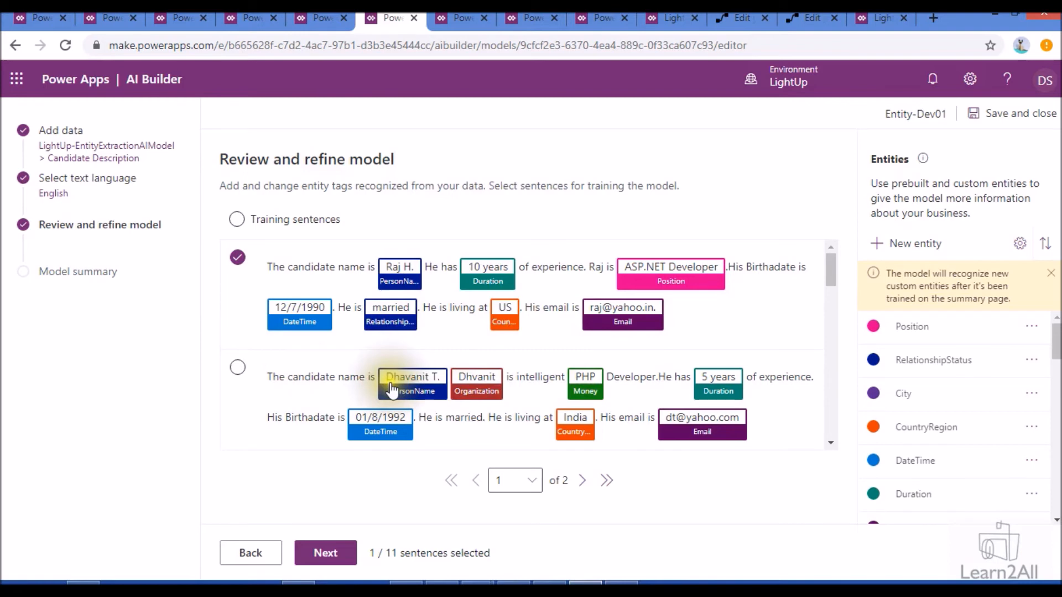
Select the second sentence for training and remove the wrong Organization tag from the candidate's first name
scroll(415, 379, down, 2)
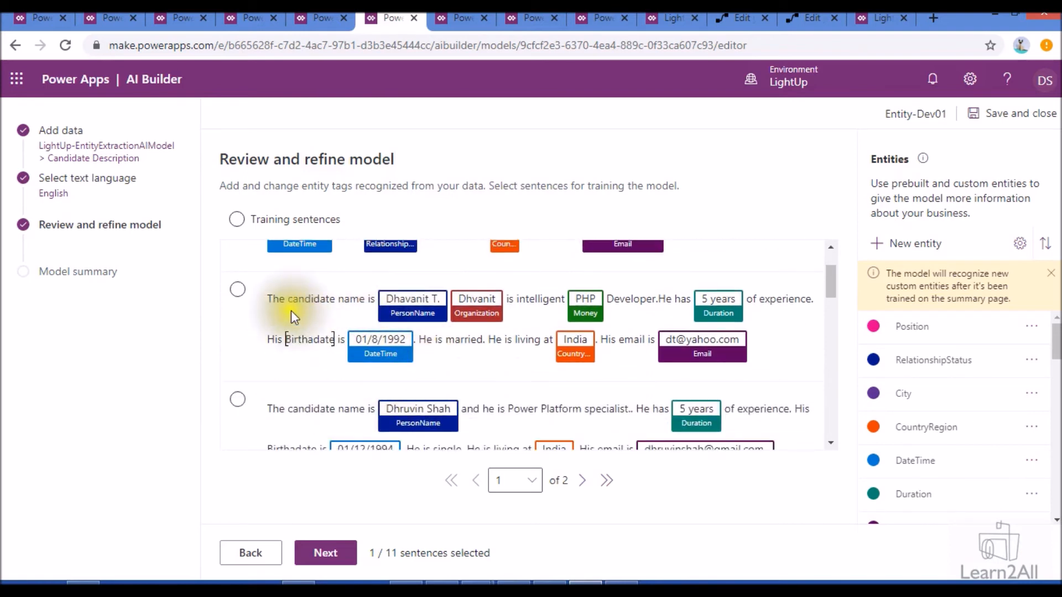
click(237, 291)
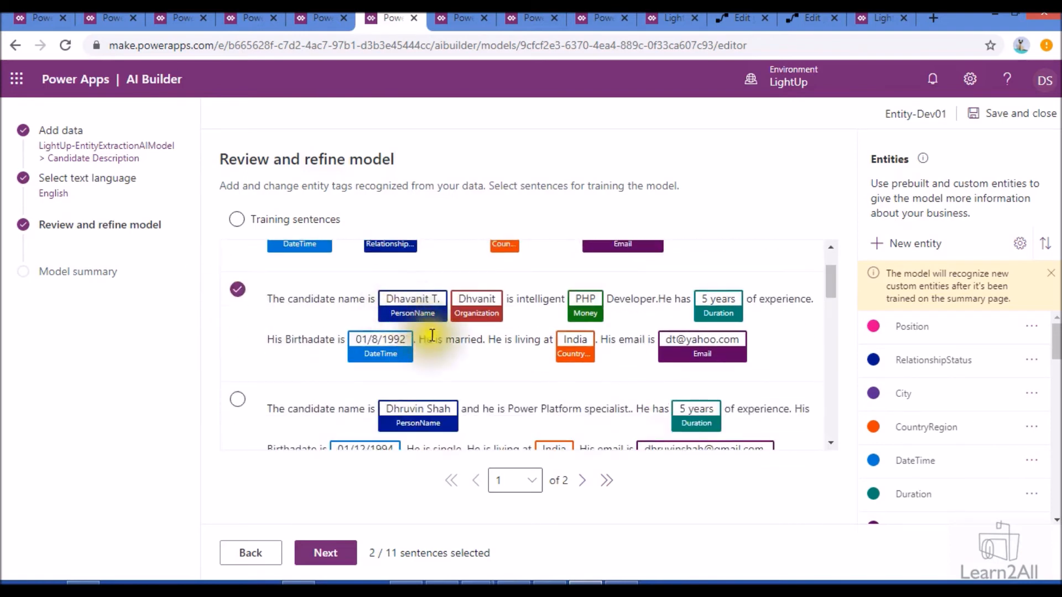
click(476, 303)
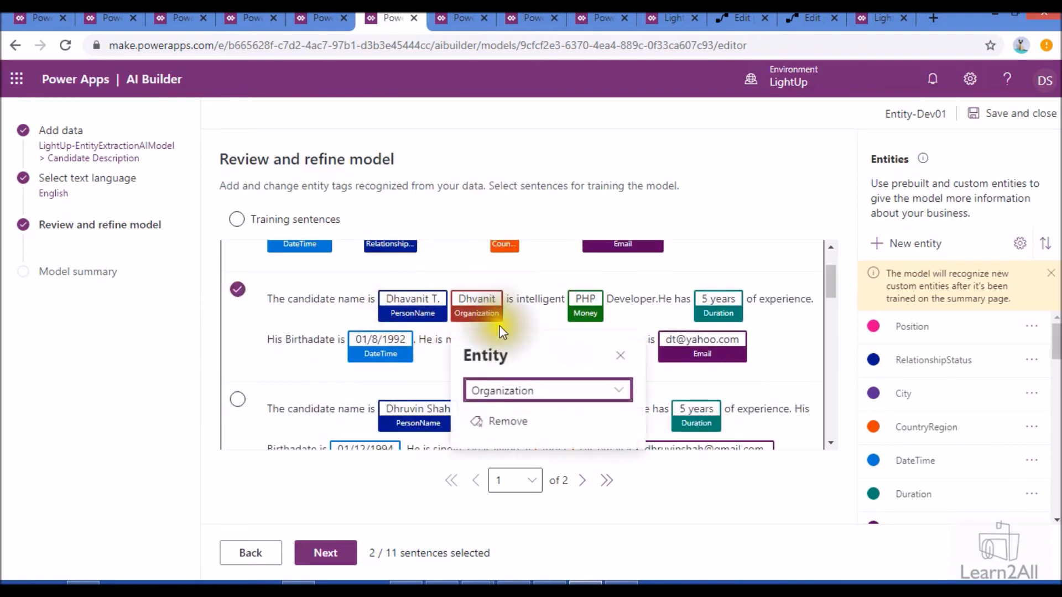
click(501, 423)
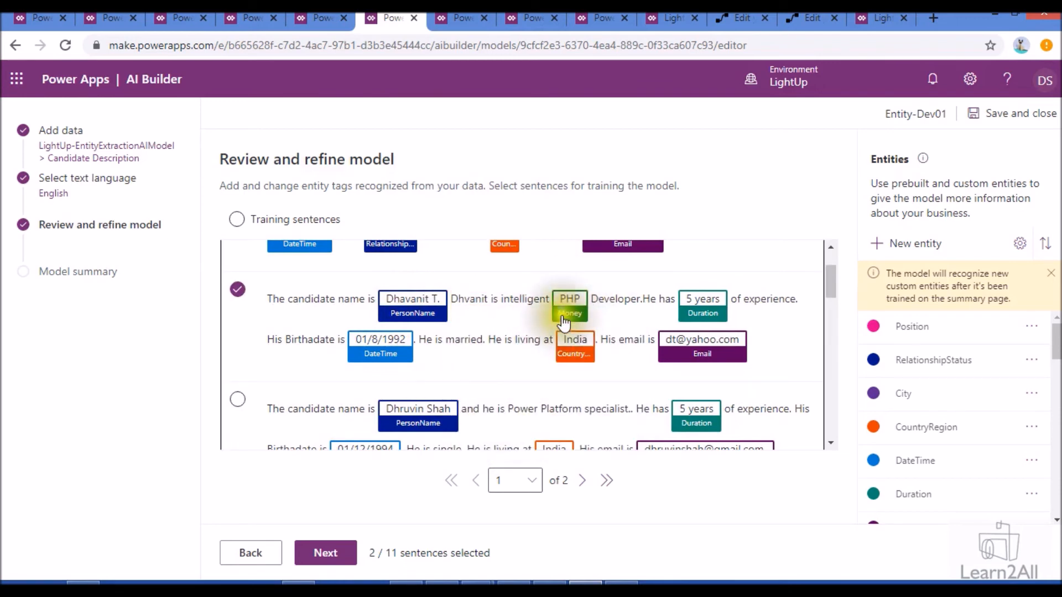
In the second sentence, remove the Money tag from "PHP" and tag "PHP Developer" as Position
click(564, 320)
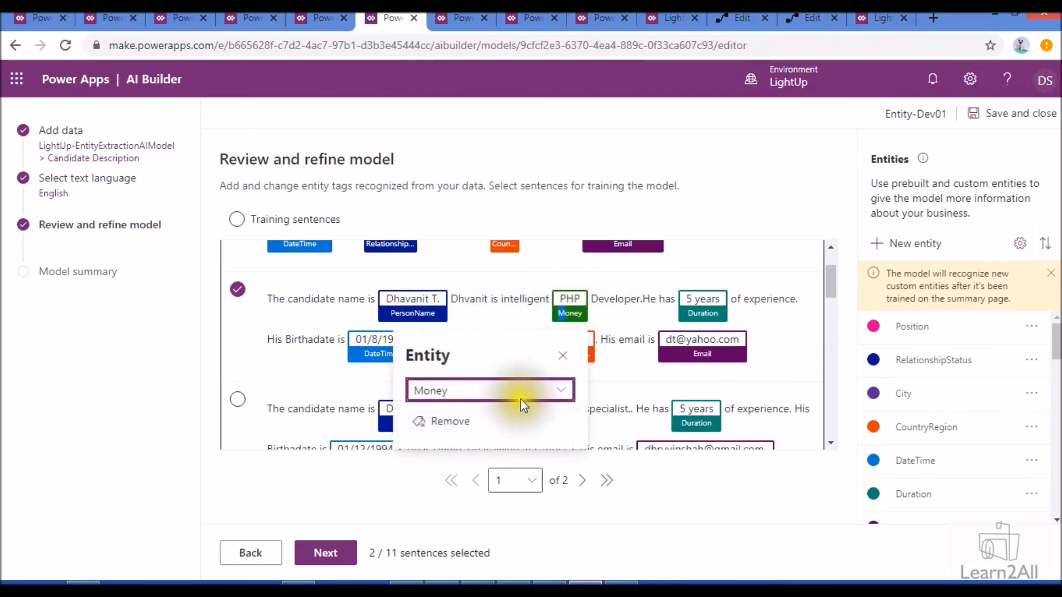
click(442, 423)
double_click(561, 298)
shift+click(623, 298)
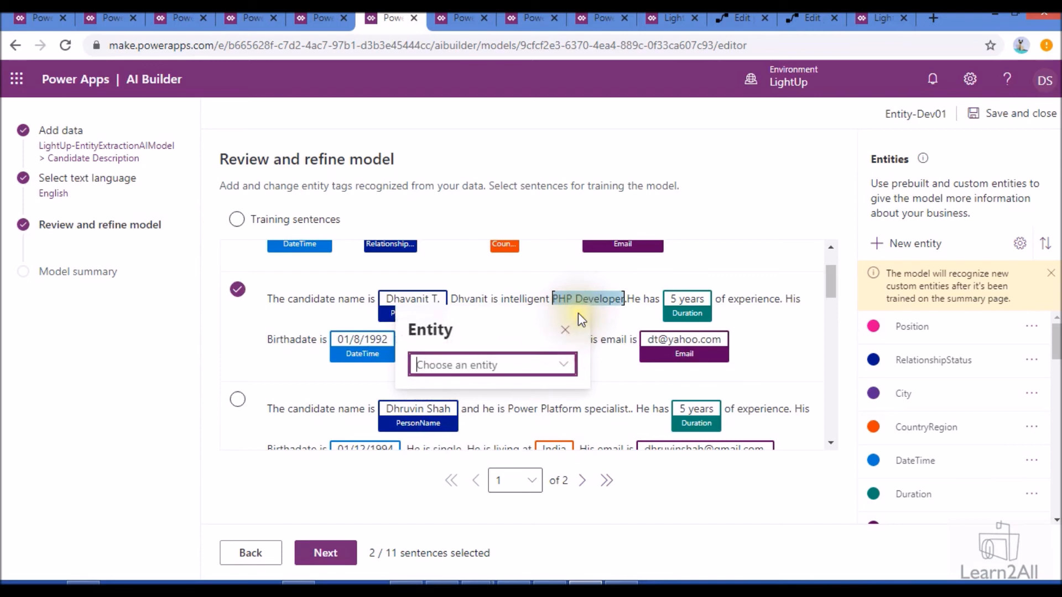
click(562, 362)
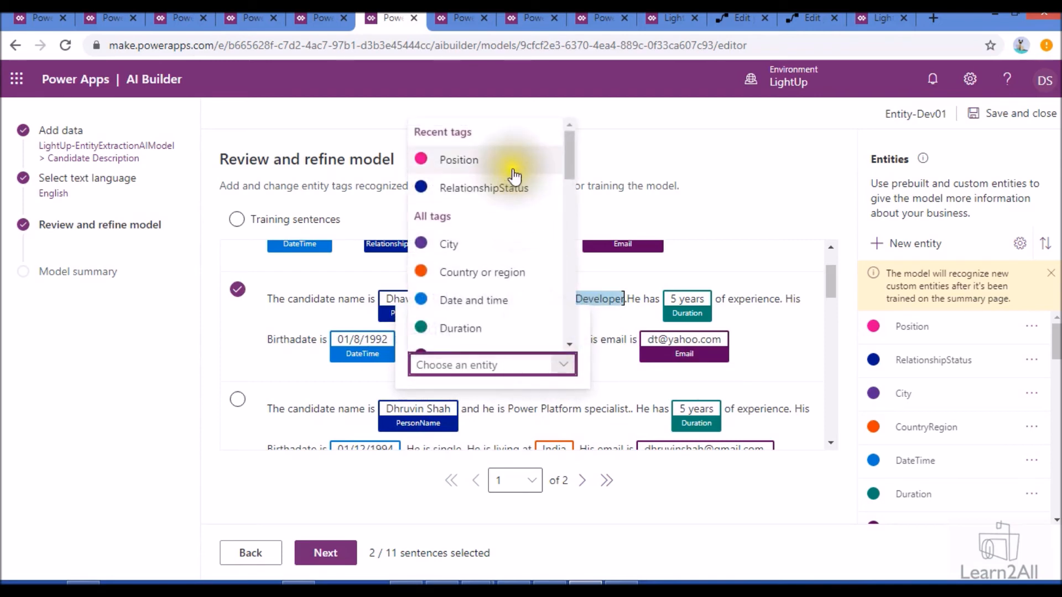
click(503, 175)
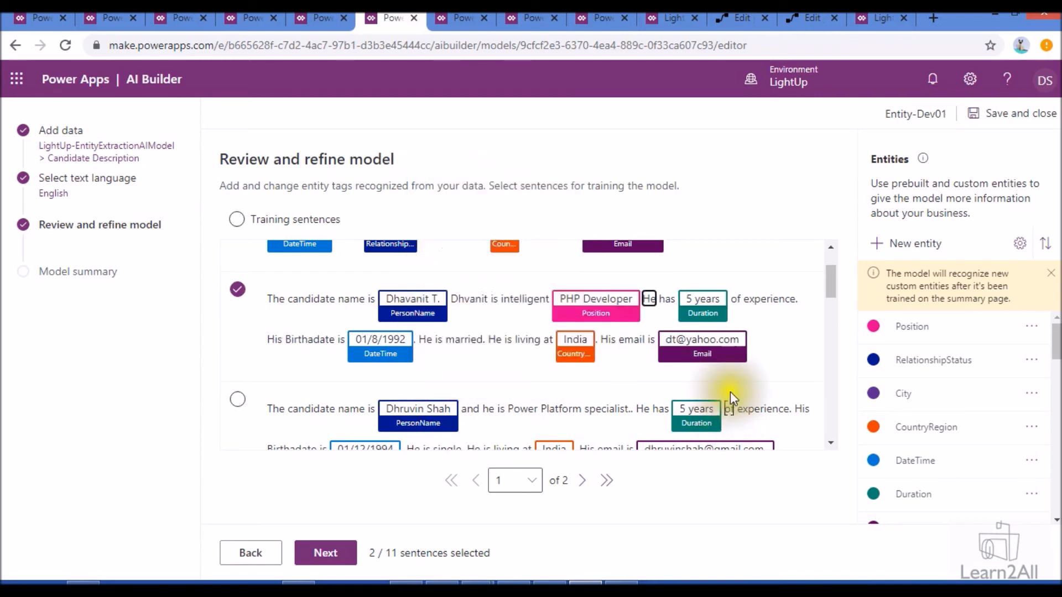
Tag "married" in the second training sentence as RelationshipStatus
click(458, 343)
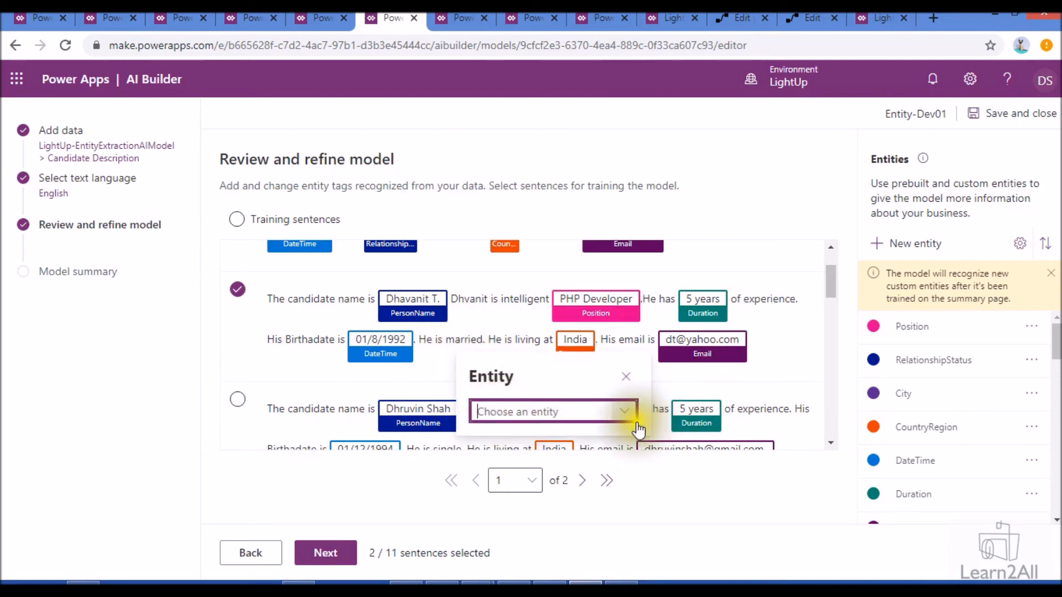
click(625, 412)
click(581, 237)
Tag "Power Platform specialist" in the third training sentence as Position
scroll(619, 320, down, 3)
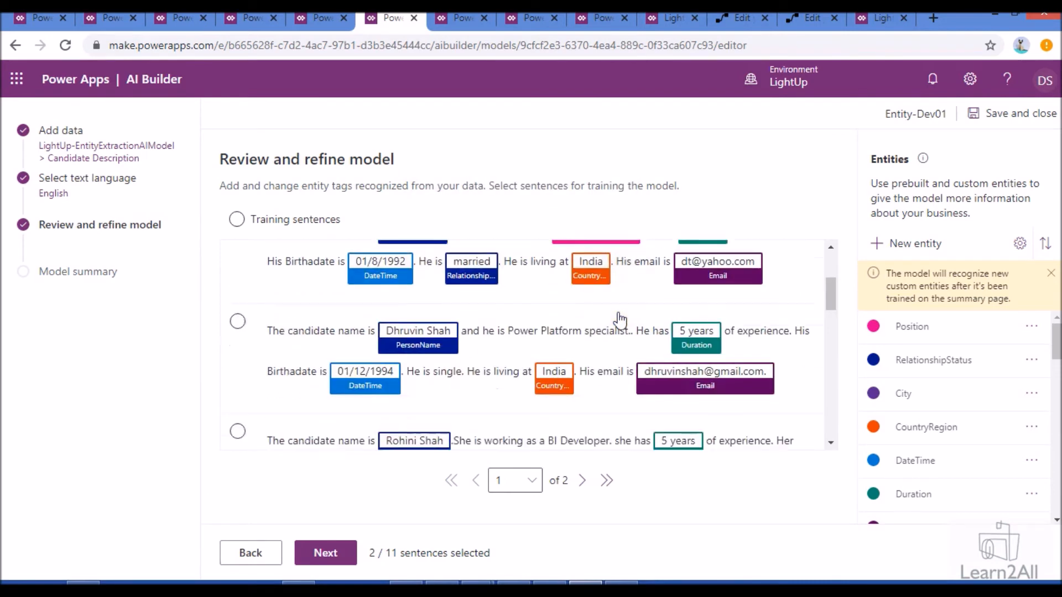
click(523, 331)
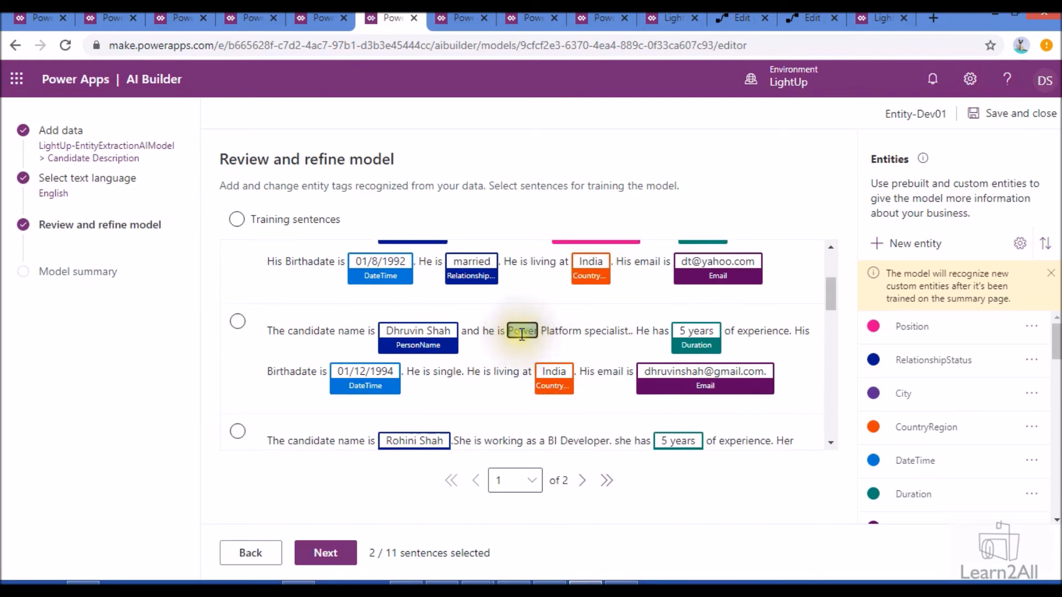
click(599, 334)
click(603, 332)
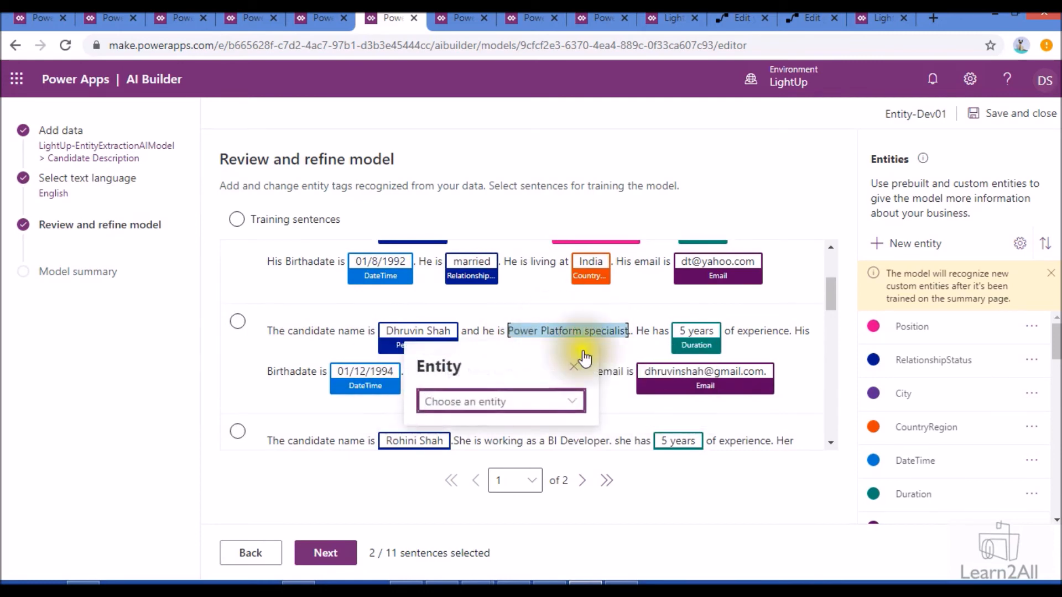
click(569, 400)
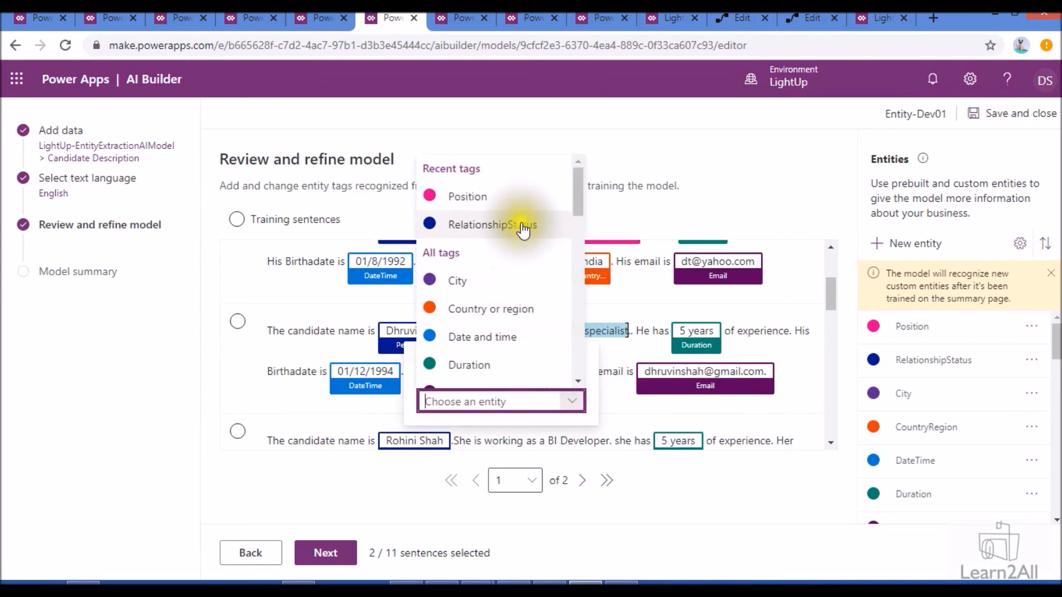
click(516, 198)
Tag "single" in the third training sentence as RelationshipStatus
click(466, 371)
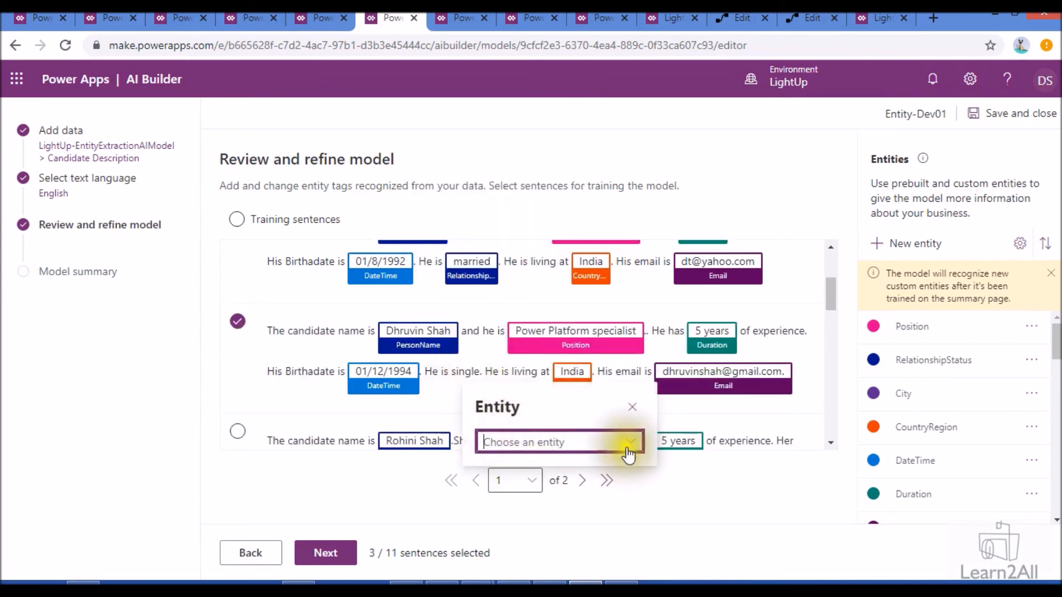
click(629, 453)
click(585, 264)
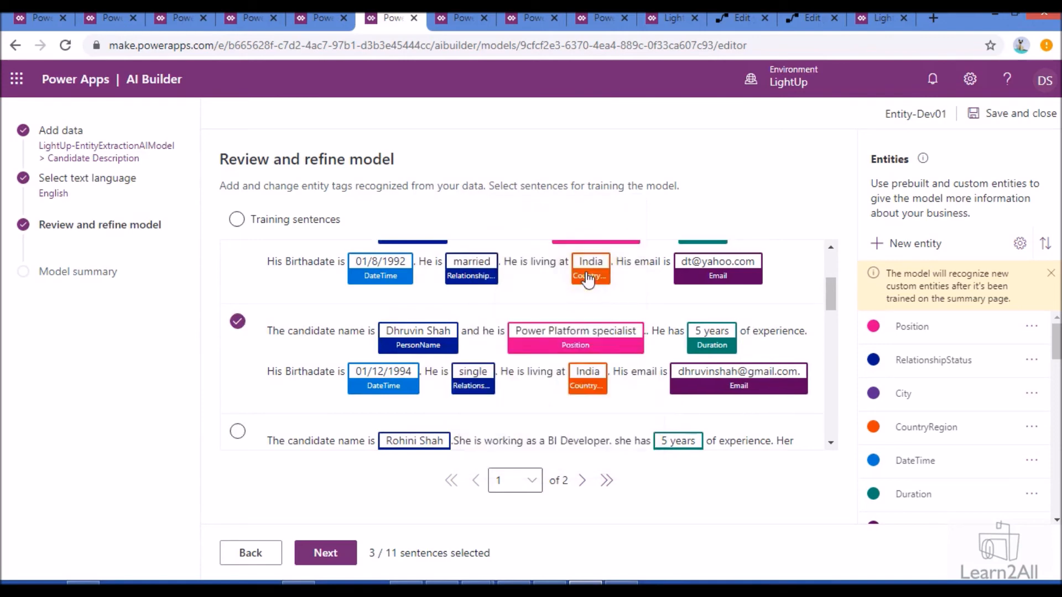
Proceed to the model summary and start training the Entity-Dev01 model
click(331, 553)
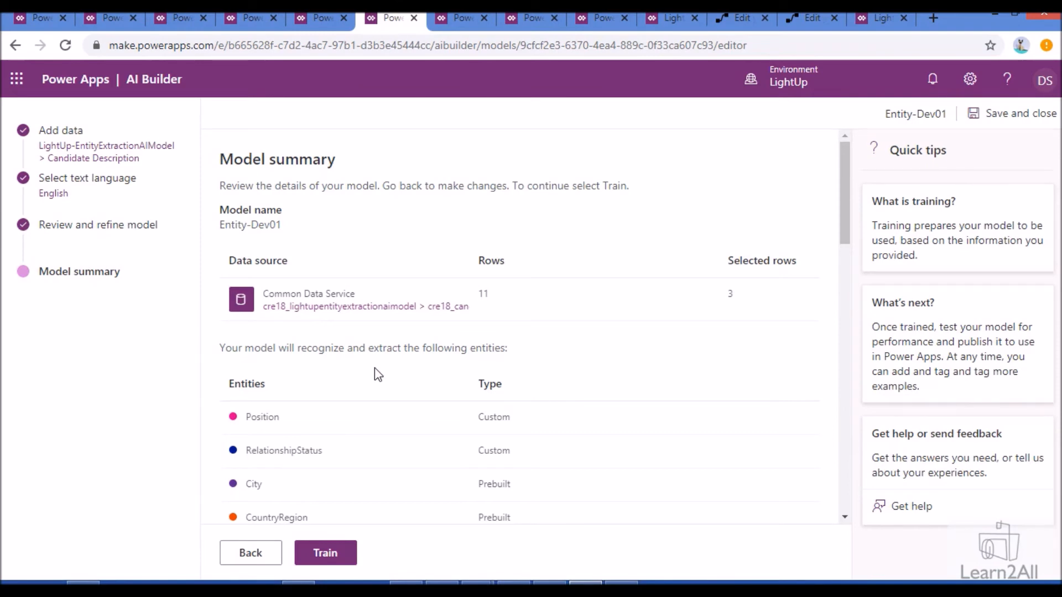
click(332, 555)
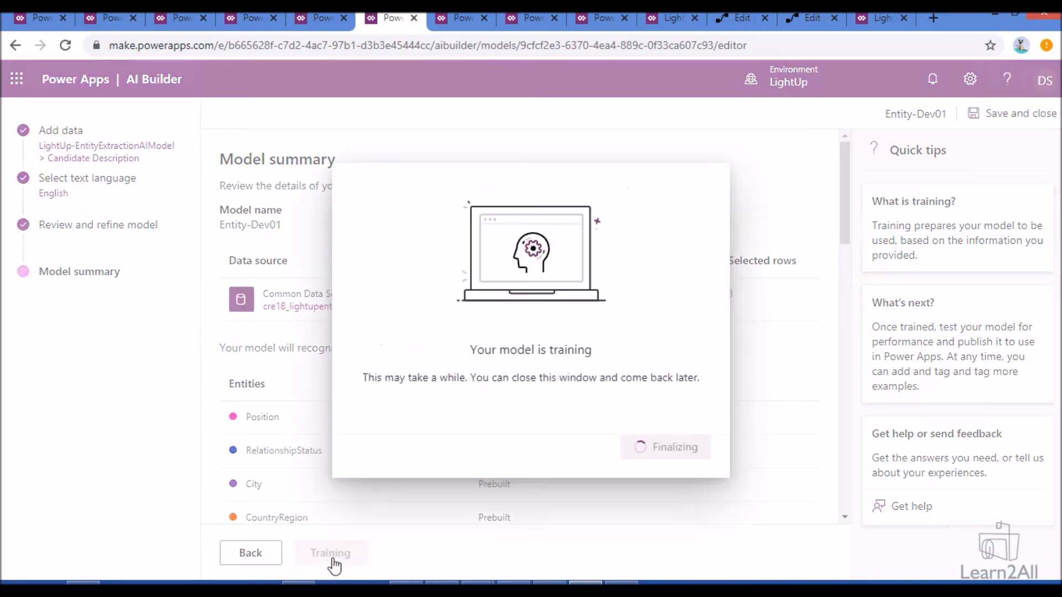
Check Entity-Dev01 in the models list and open the published LightUp-EntityExtraction model
click(466, 25)
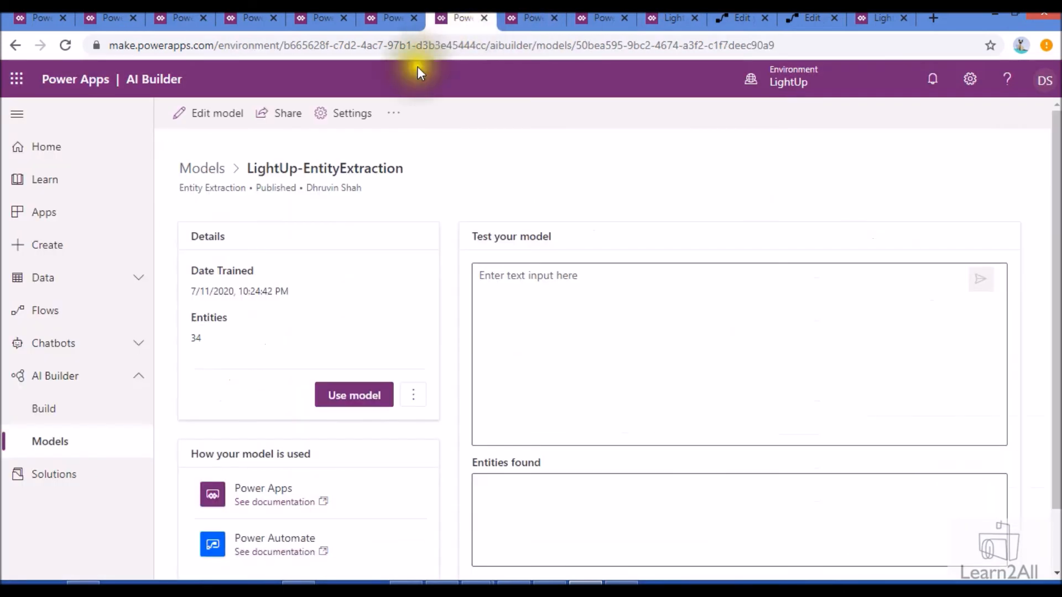
click(215, 172)
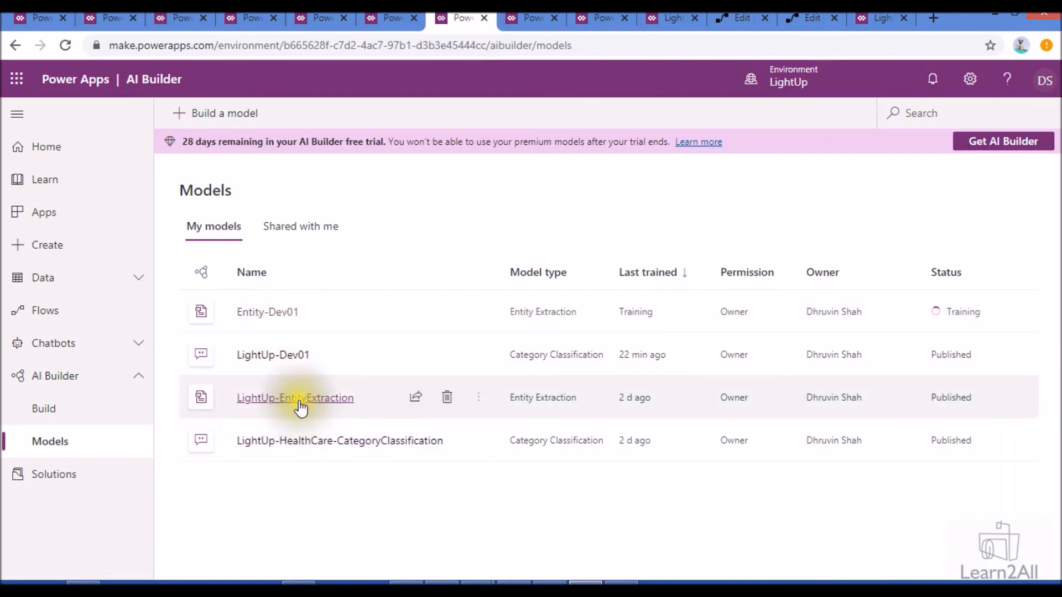
click(301, 401)
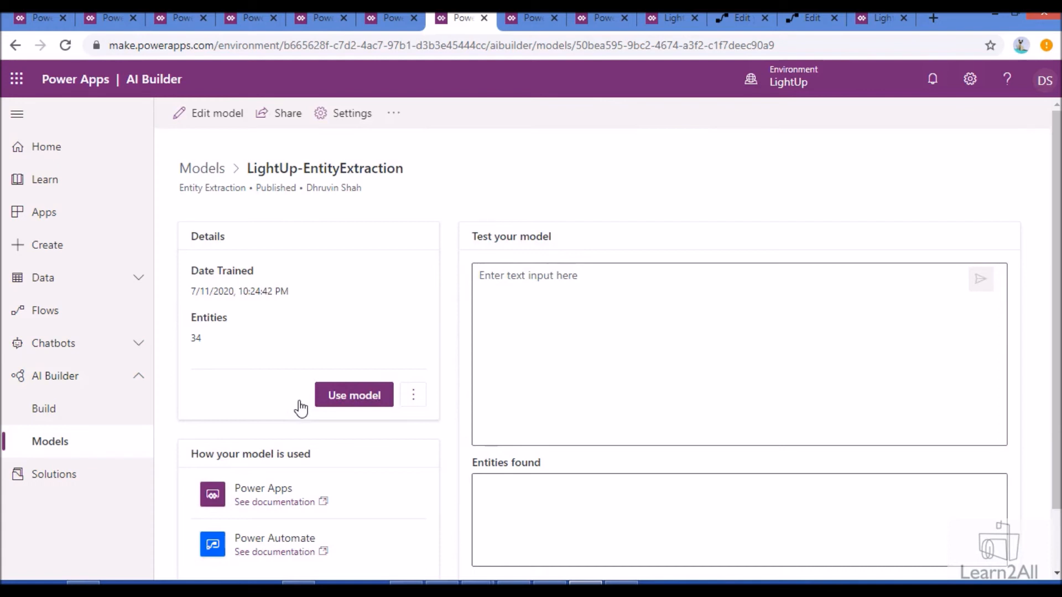
Copy the married Chemical Engineer sample from Samples.txt in Notepad++ and test the LightUp-EntityExtraction model with it
click(540, 344)
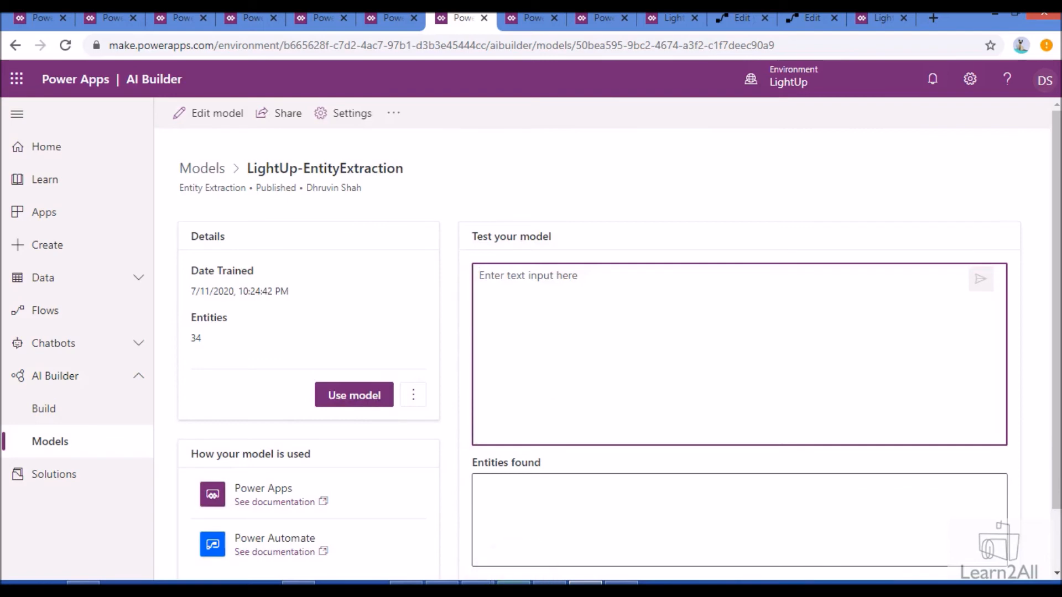
key(alt+Tab)
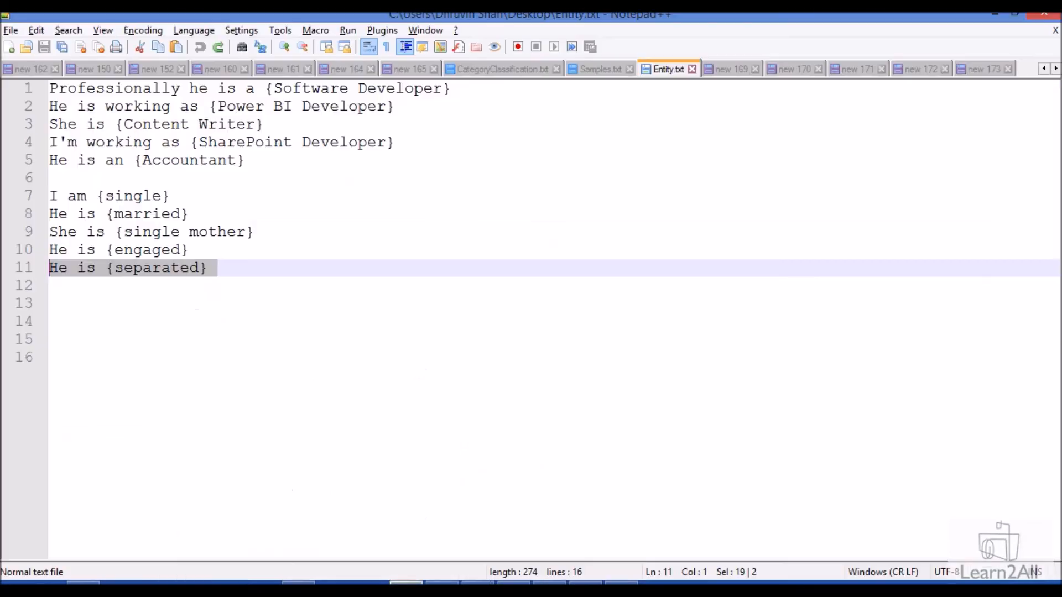
click(597, 72)
drag(597, 73, 676, 71)
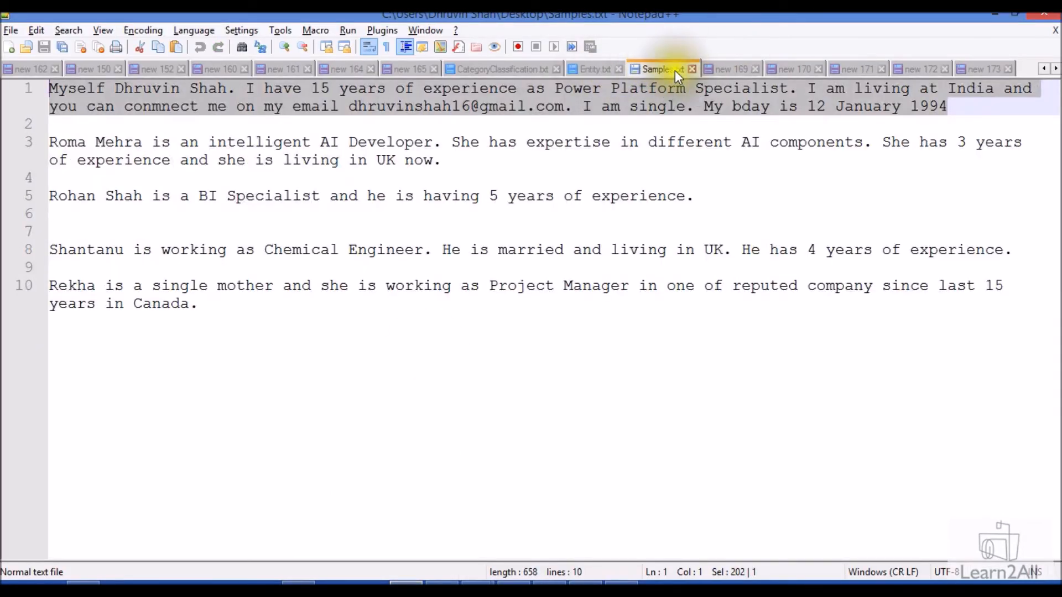
click(266, 221)
drag(1036, 249, 55, 253)
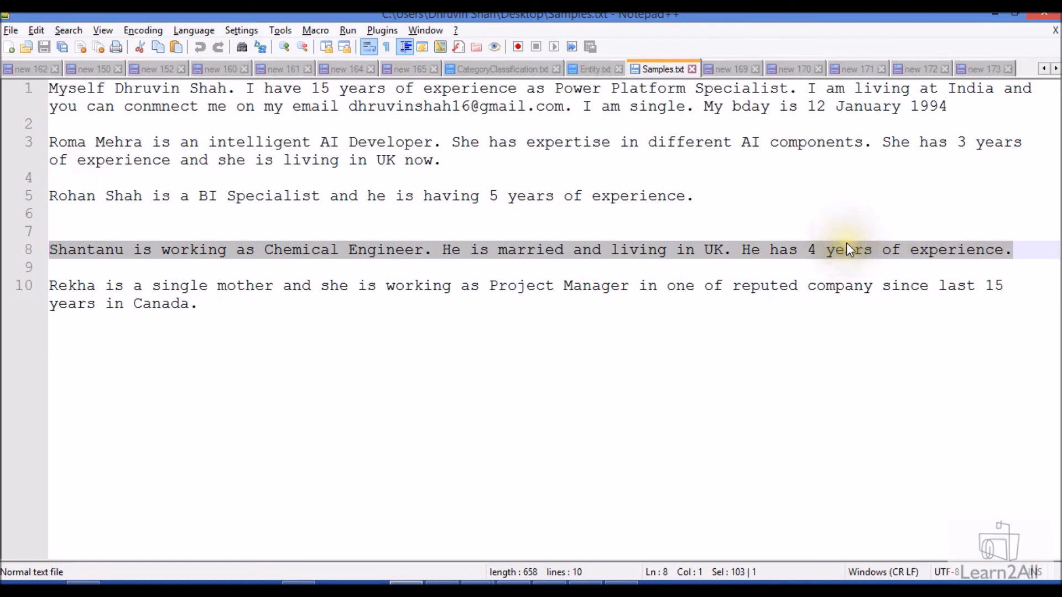
key(alt+Tab)
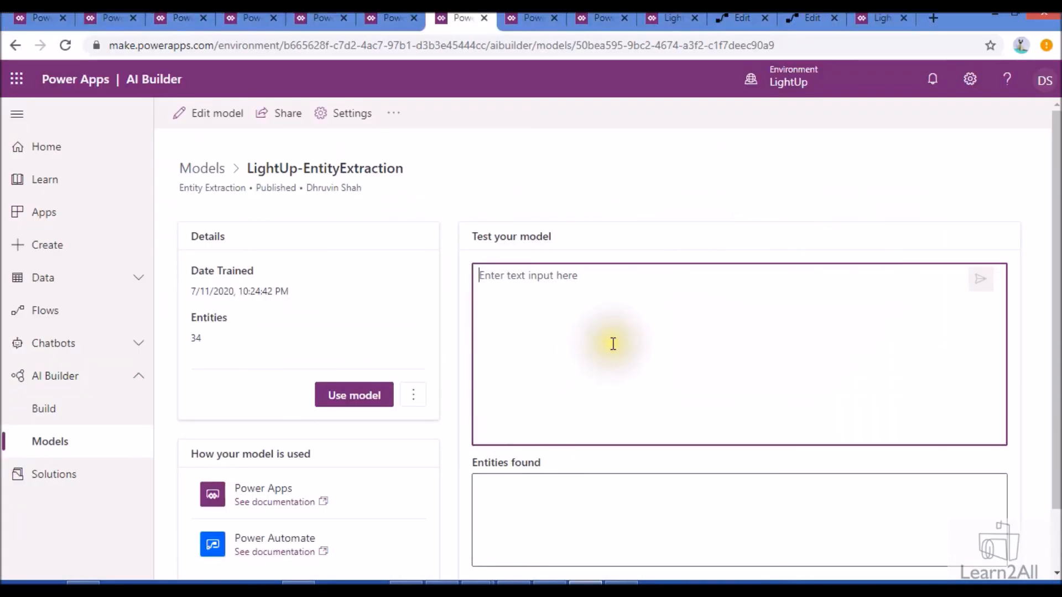
text(Shantanu is working as Chemical Engineer. He is married and living in UK. He has 4 years of experience.)
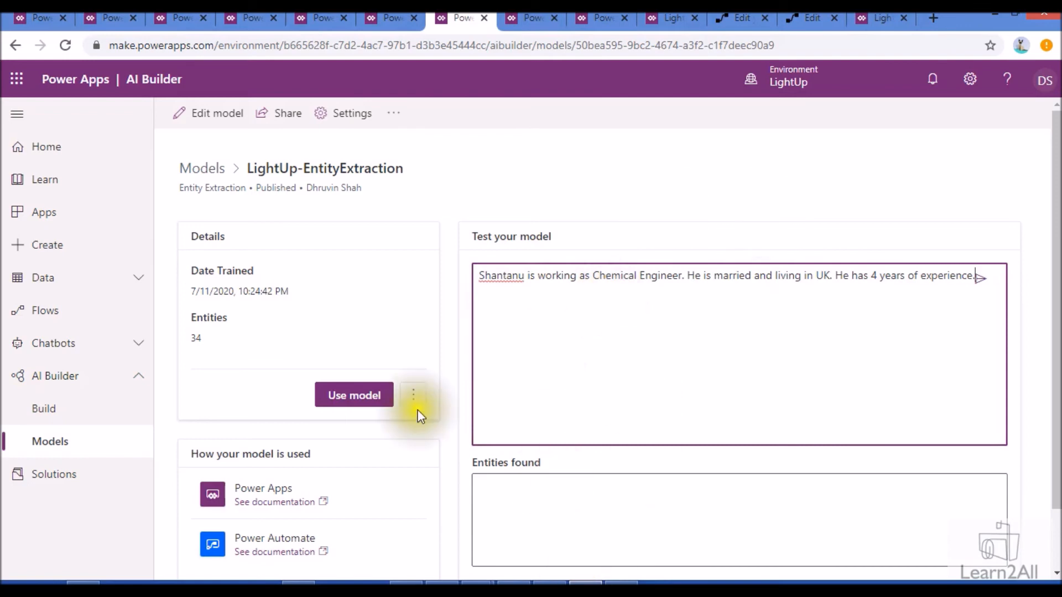
scroll(813, 299, down, 1)
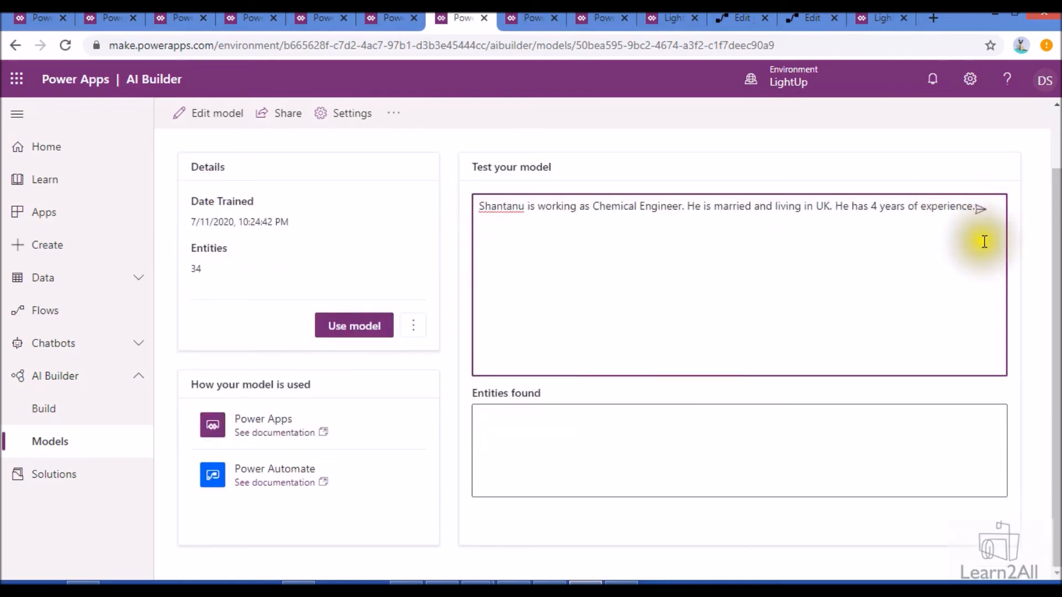
click(982, 210)
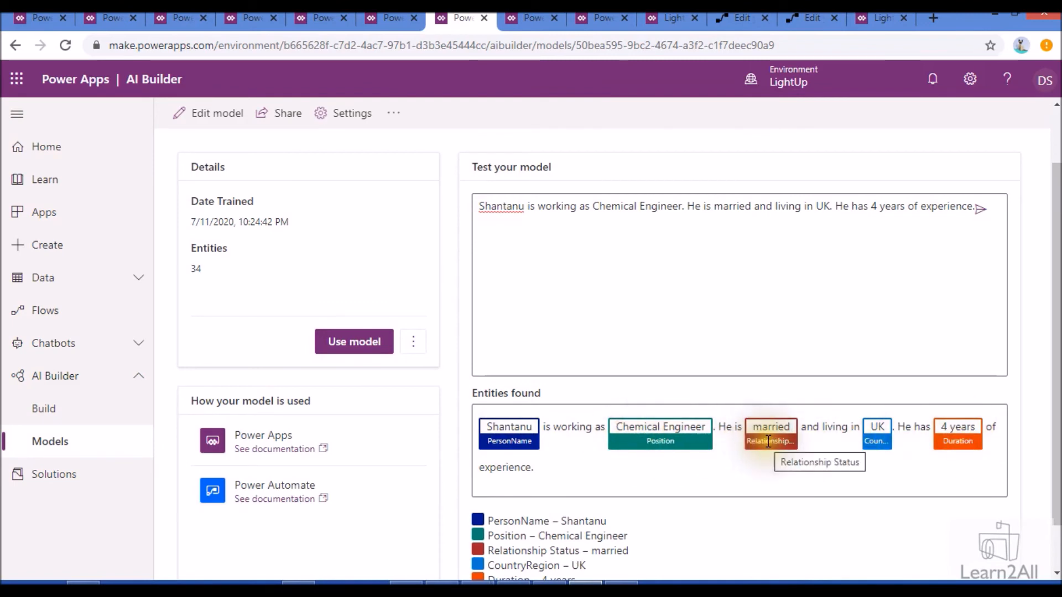
Replace the test text with the AI Developer sample from Samples.txt, run the test and examine the Position entity
key(alt+Tab)
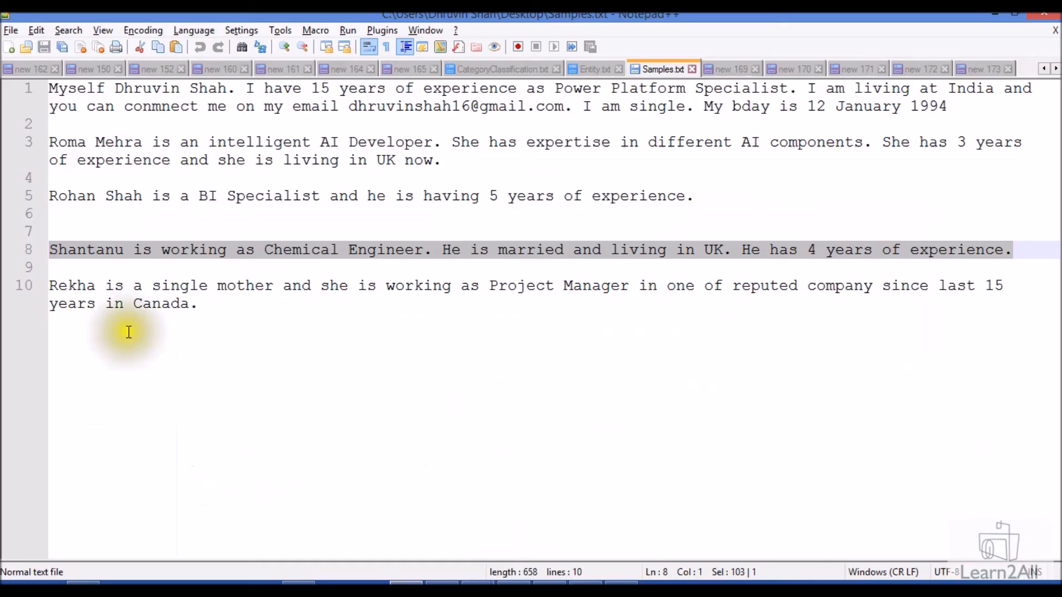
drag(440, 159, 2, 141)
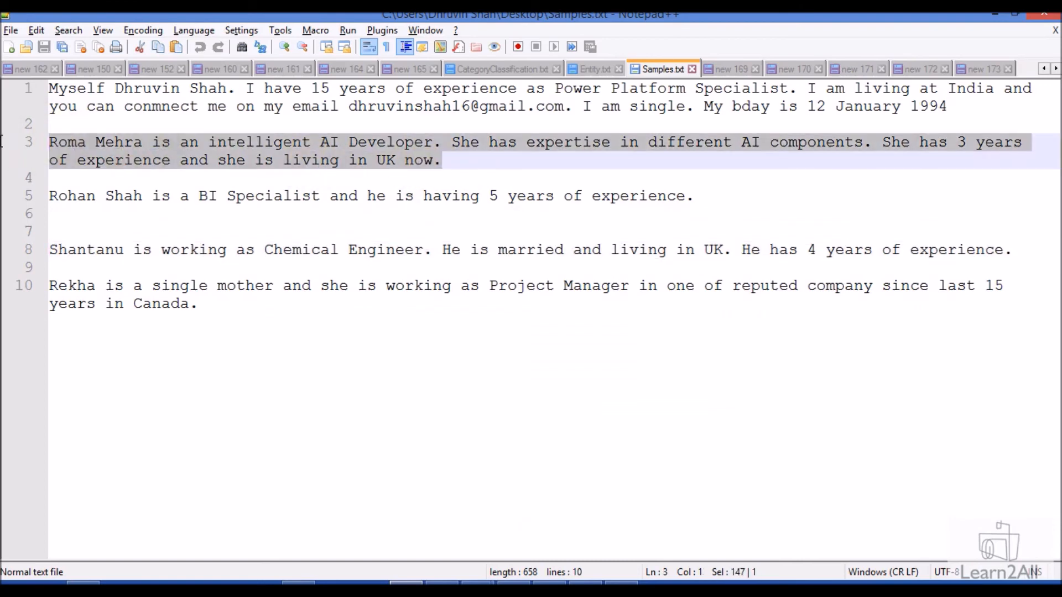
key(alt+Tab)
click(645, 310)
key(ctrl+a)
text(Roma Mehra is an intelligent AI Developer. She has expertise in different AI components. She has 3 years of experience and she is living in UK now.)
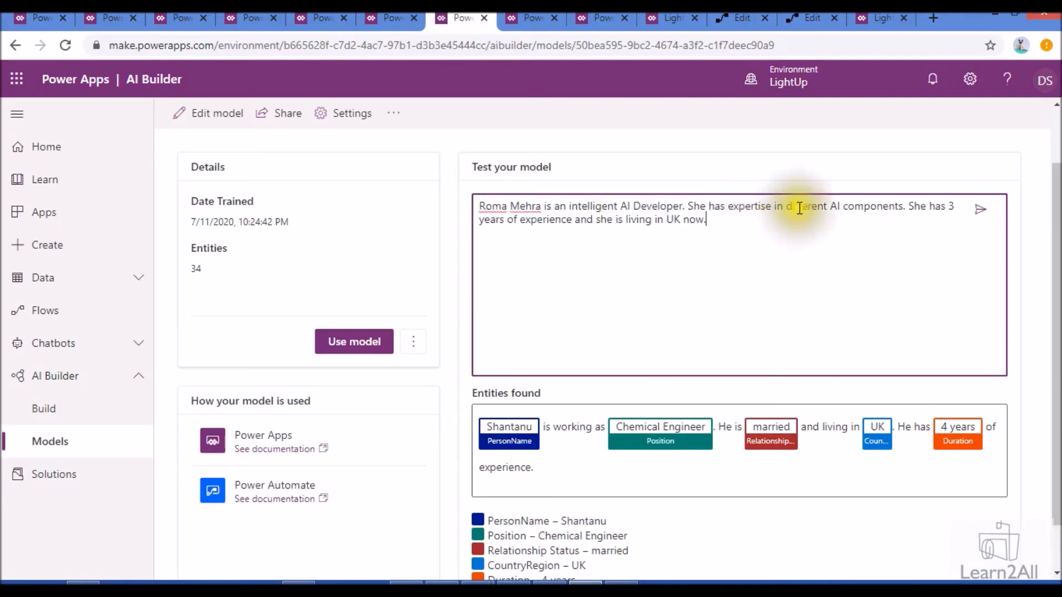
click(979, 209)
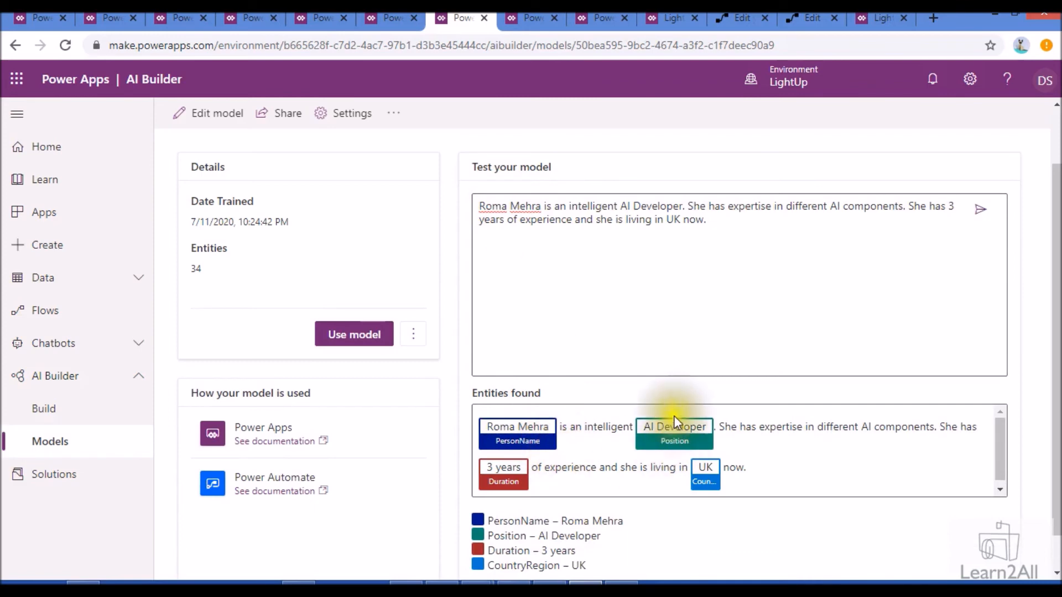
drag(650, 427, 702, 427)
click(703, 427)
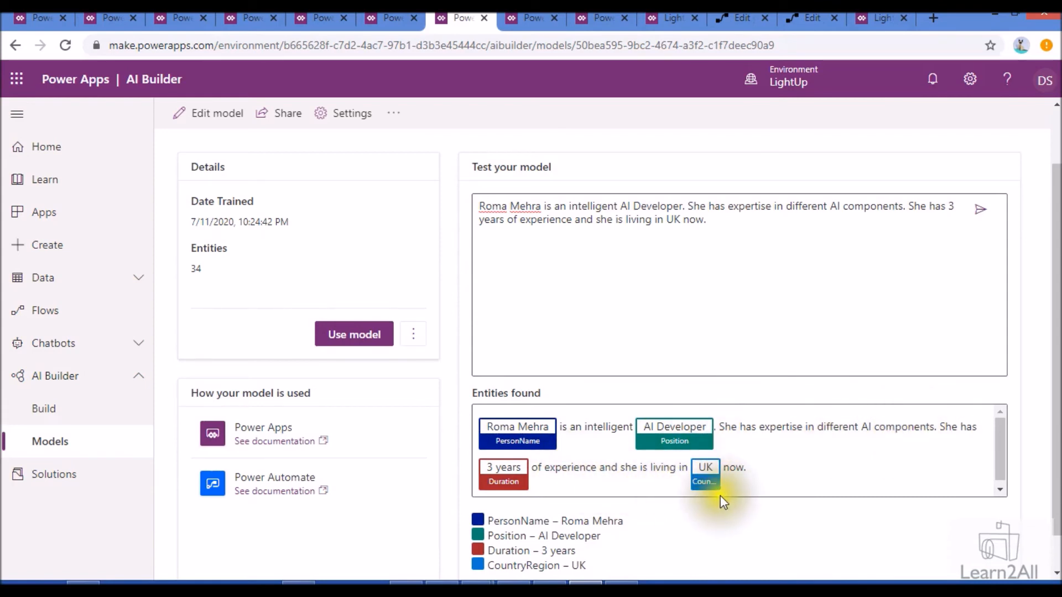
Replace the test text with the Power Platform Specialist sample from Samples.txt and run the entity extraction test
key(alt+Tab)
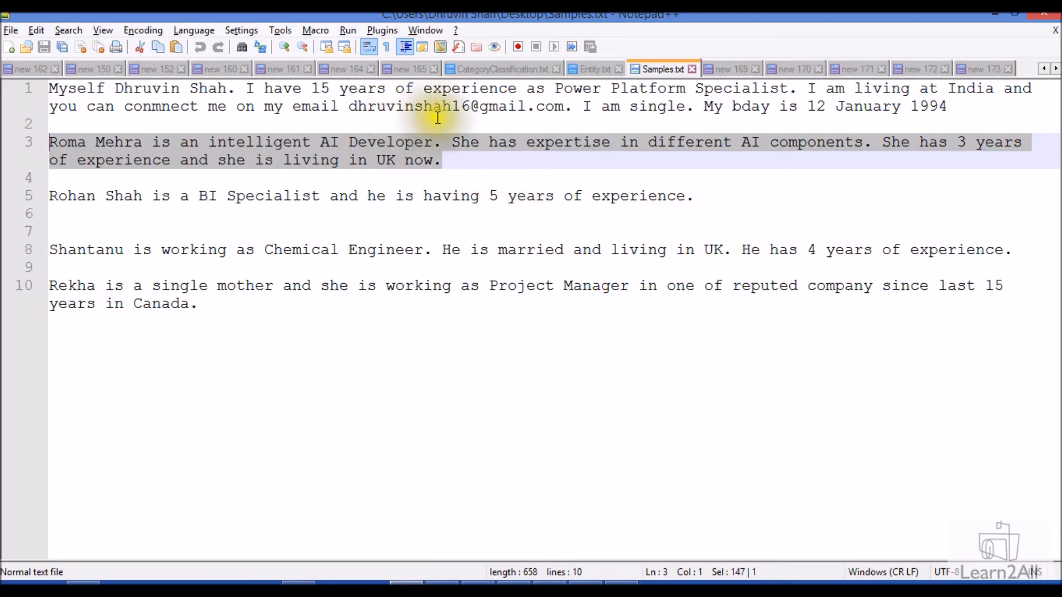
drag(951, 108, 36, 79)
key(ctrl+c)
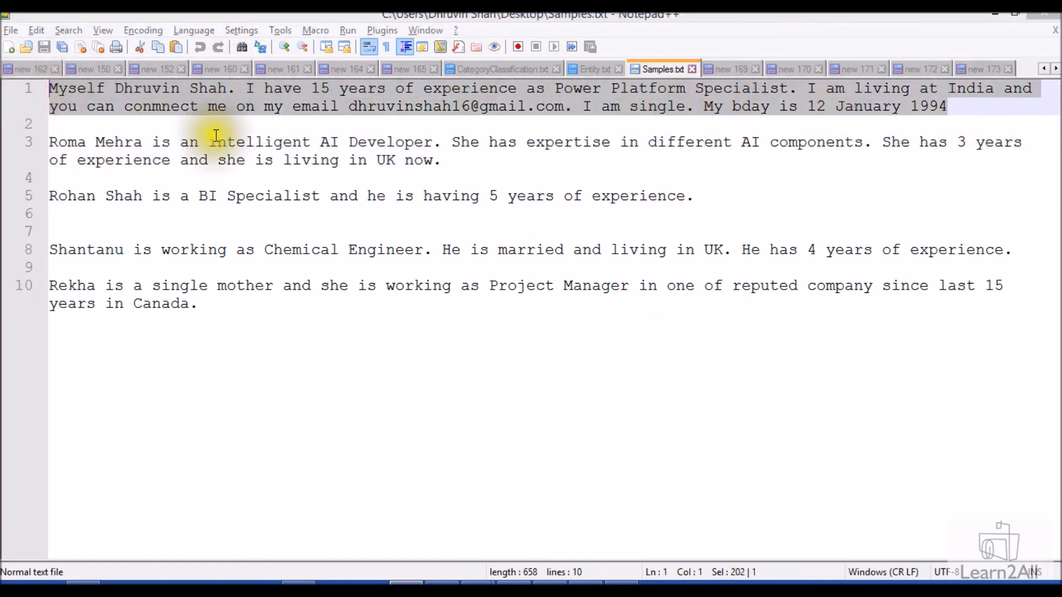
key(alt+Tab)
click(644, 282)
key(ctrl+a)
key(ctrl+v)
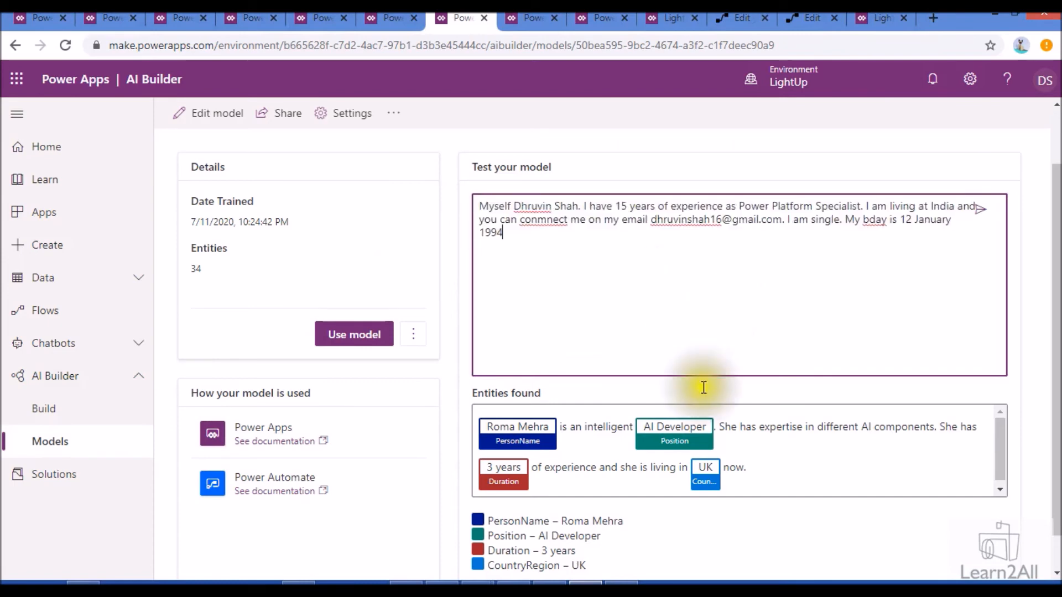
click(980, 211)
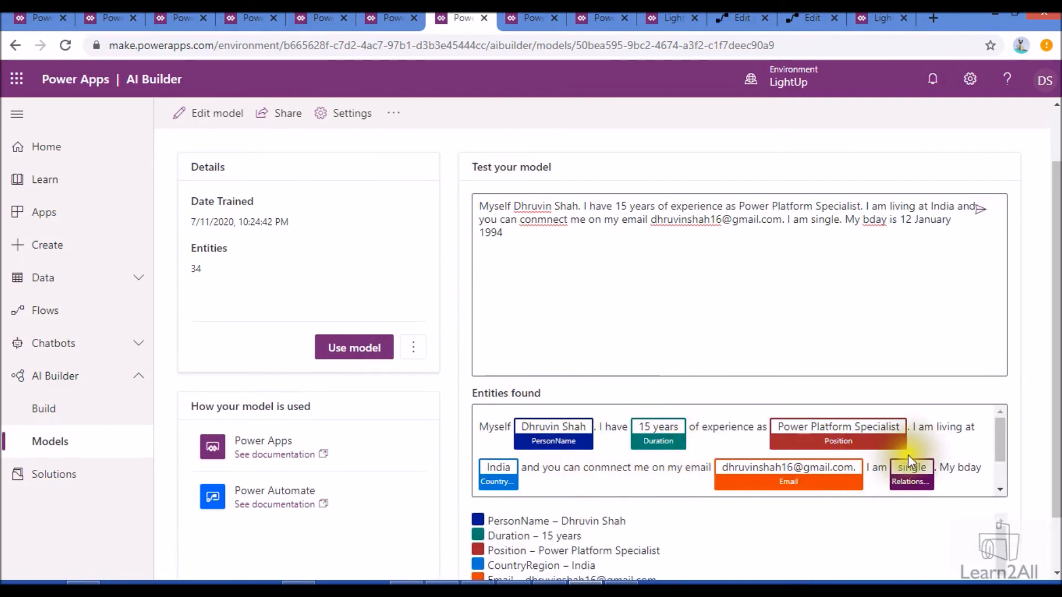
Test the model with the BI Specialist sample copied from Samples.txt in place of the current text
key(alt+Tab)
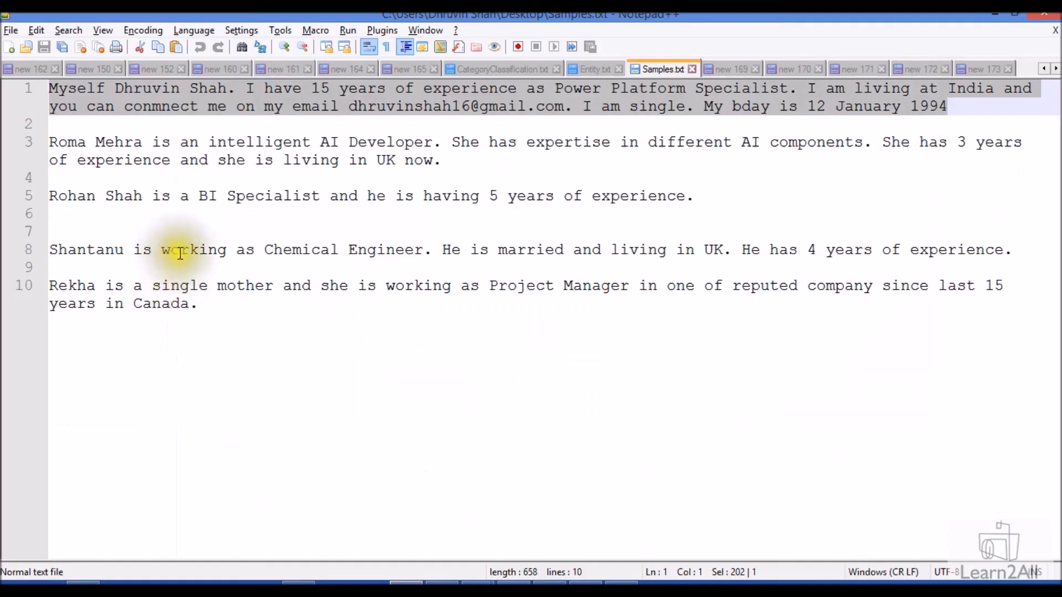
drag(701, 201, 3, 192)
key(ctrl+c)
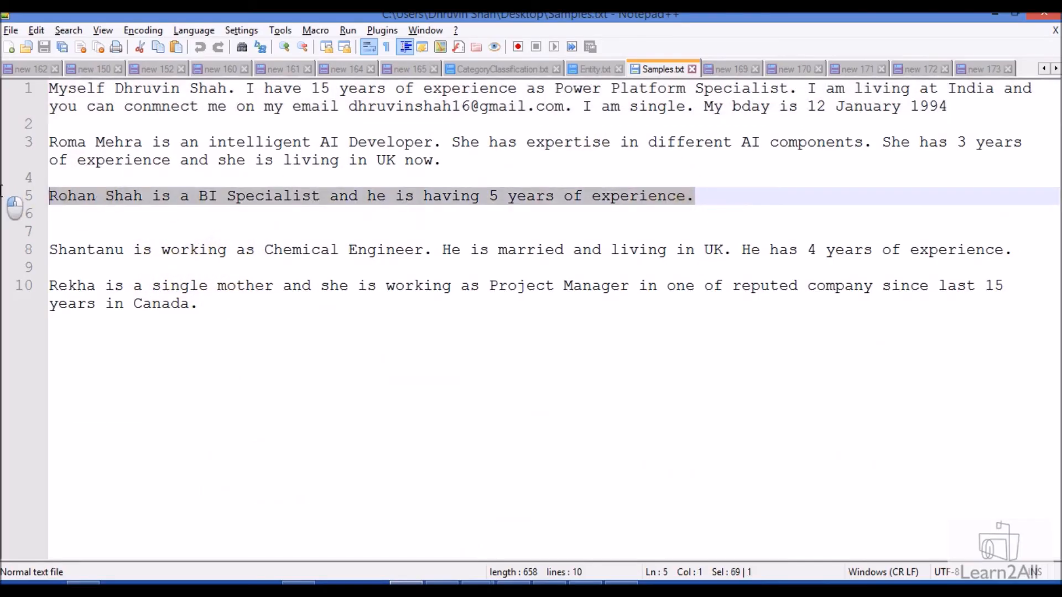
key(alt+Tab)
click(694, 310)
key(ctrl+a)
key(ctrl+v)
click(979, 210)
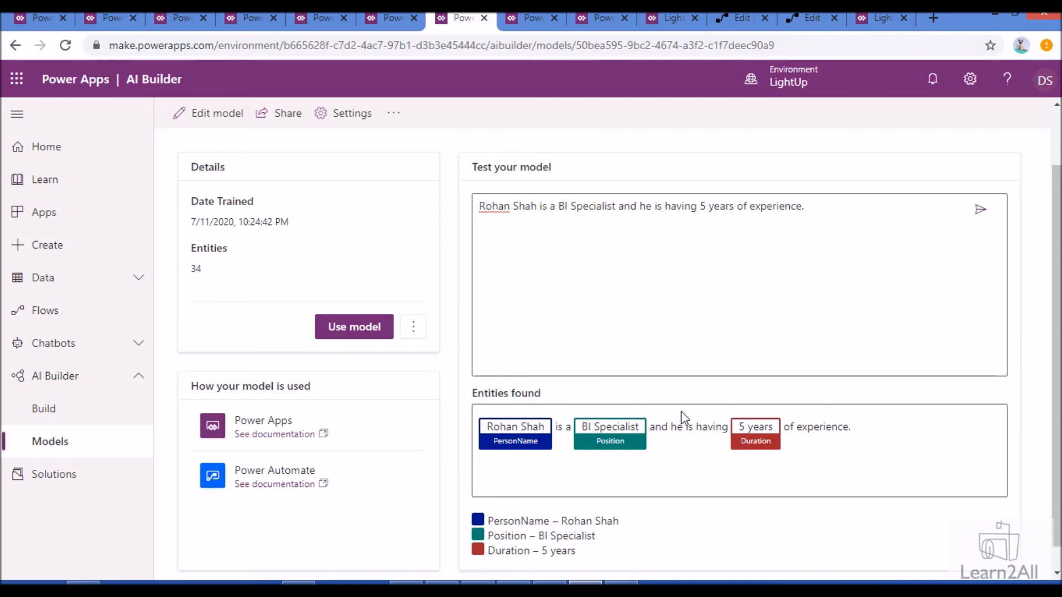
Review the LightUp-EntityExtraction solution, switch to its canvas app in the studio and select the text input above the Extract Entities button
click(552, 18)
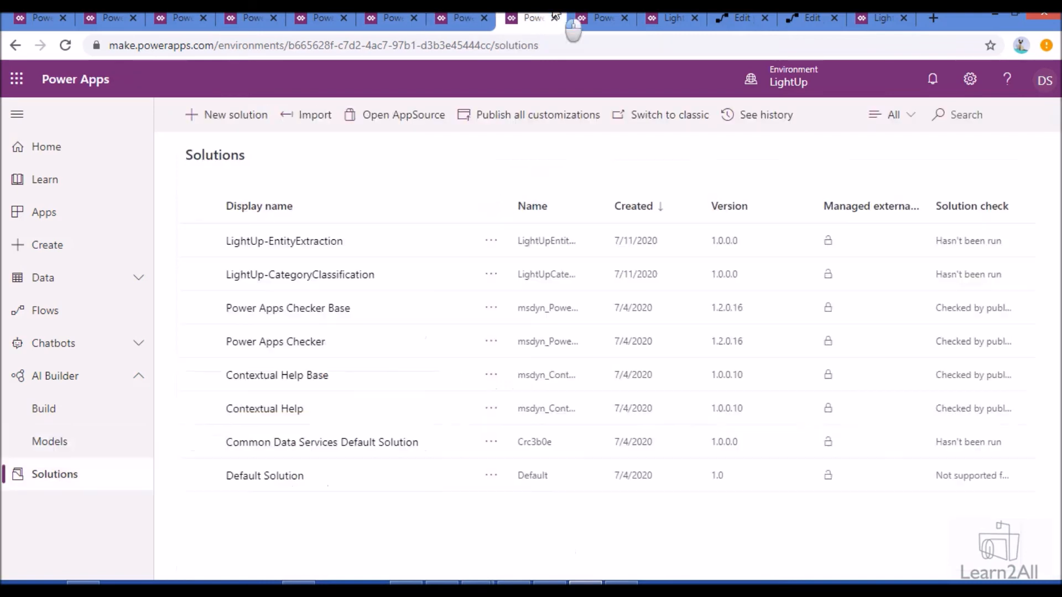
click(588, 20)
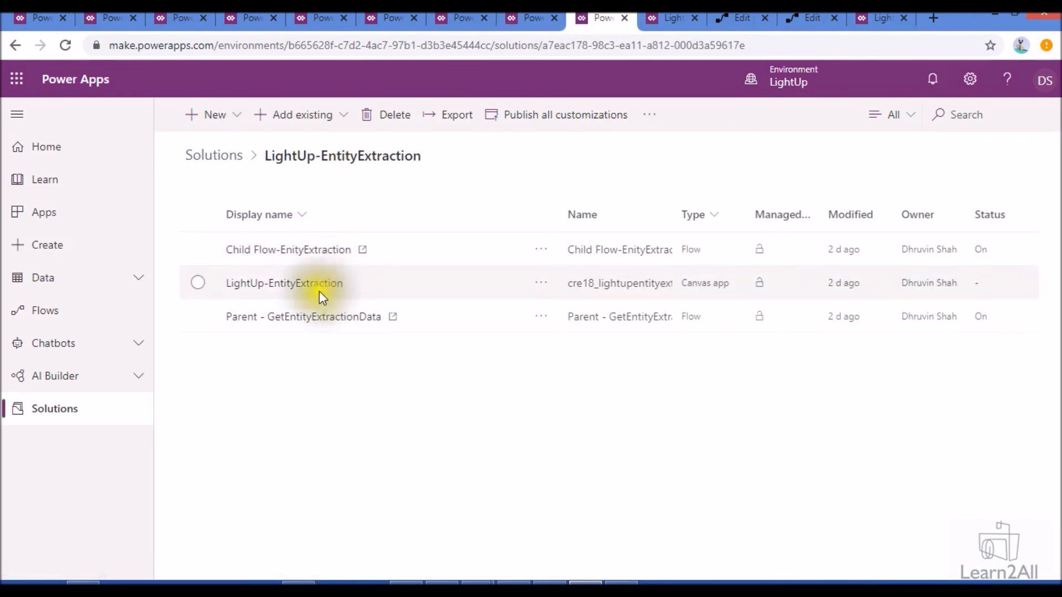
click(645, 24)
click(649, 409)
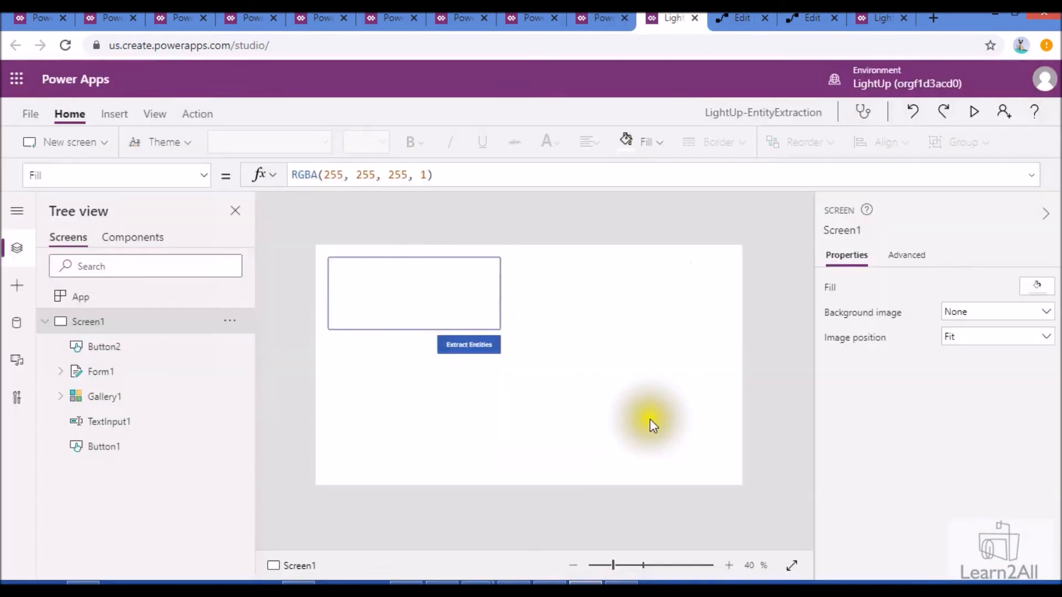
click(449, 297)
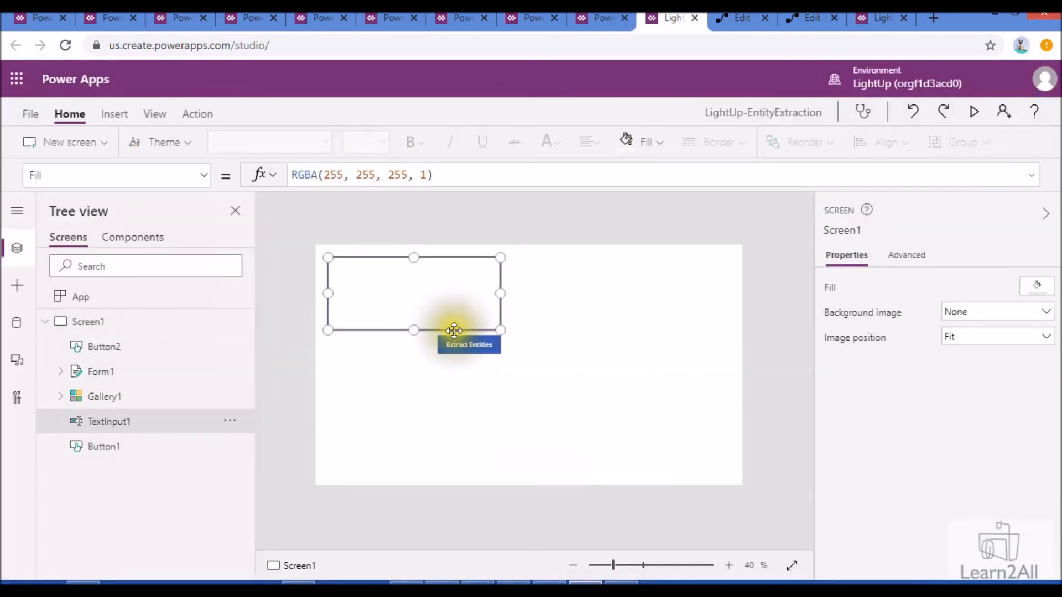
Examine the full OnSelect formula of the Extract Entities button
click(463, 351)
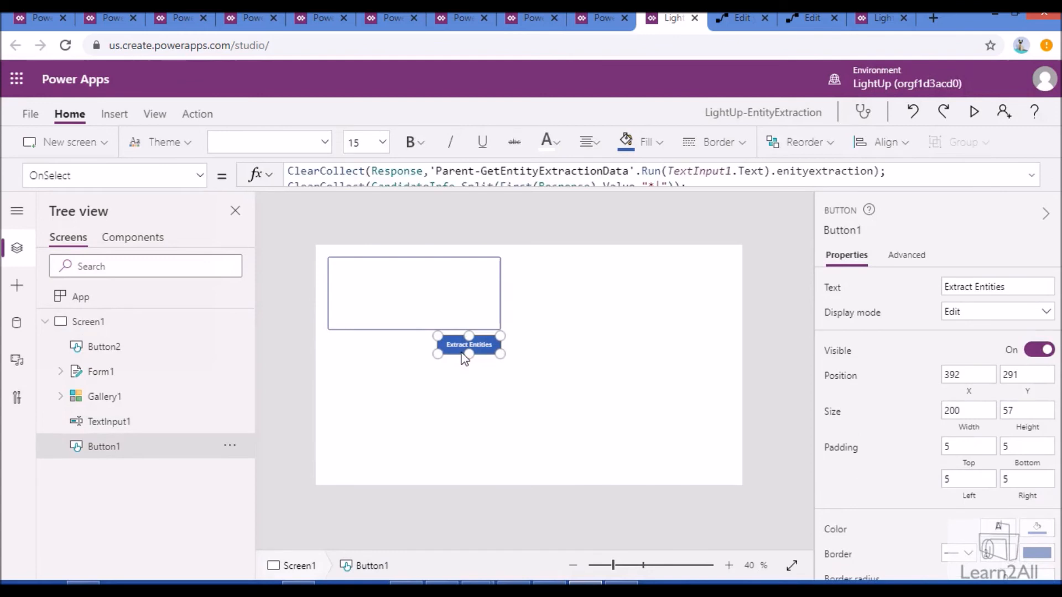
click(1029, 177)
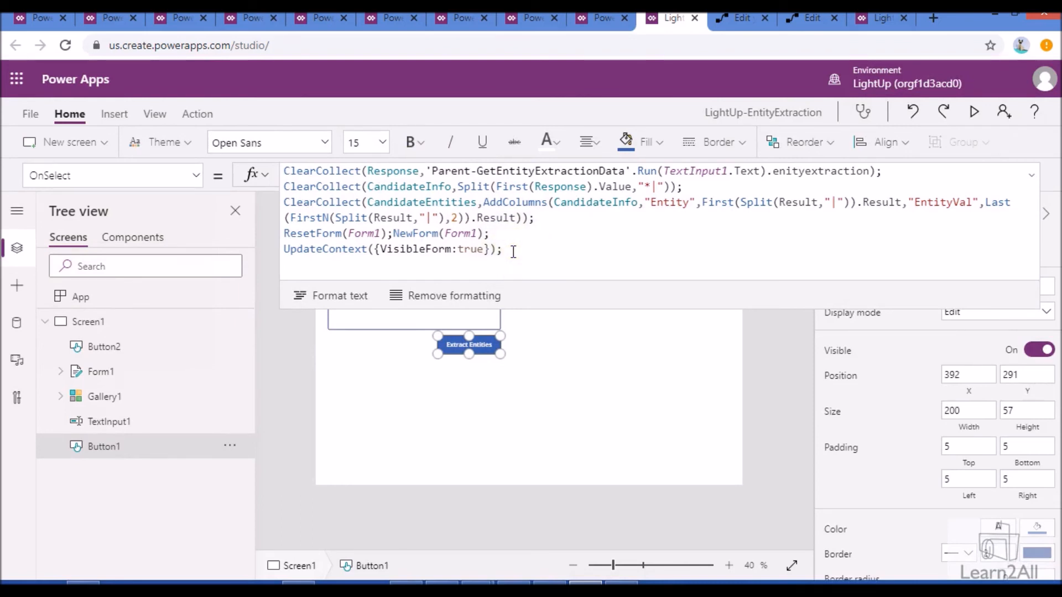
click(1031, 175)
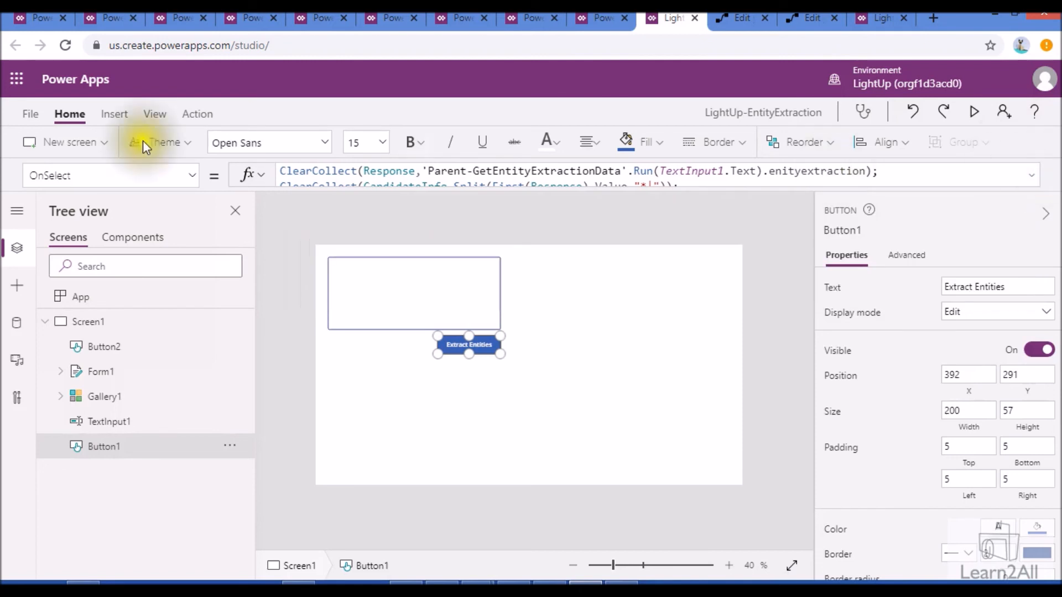
Review the app's data sources and open the HR Candidate SharePoint list's data
click(156, 114)
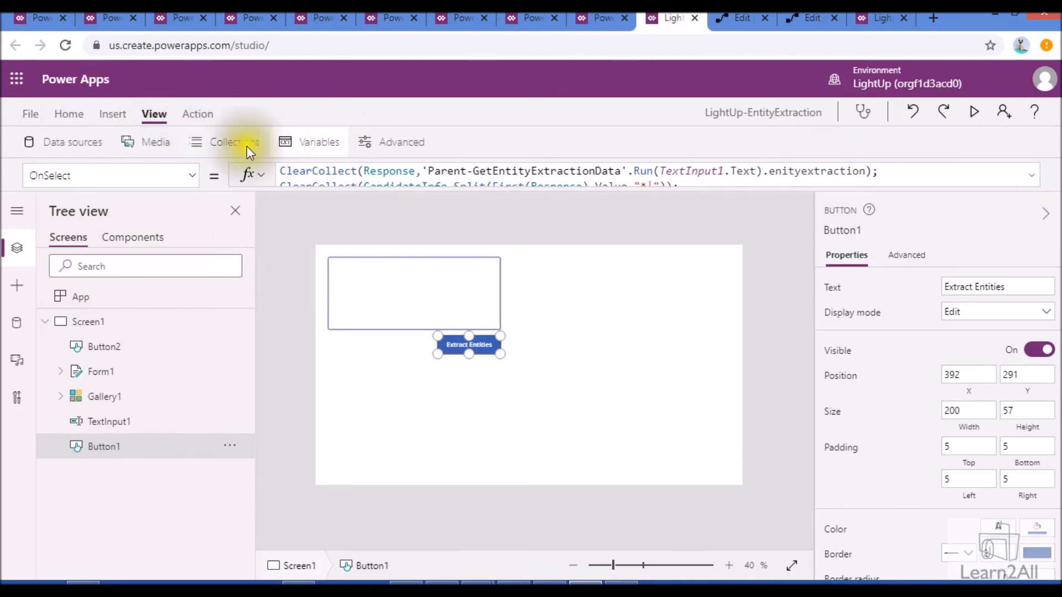
click(47, 144)
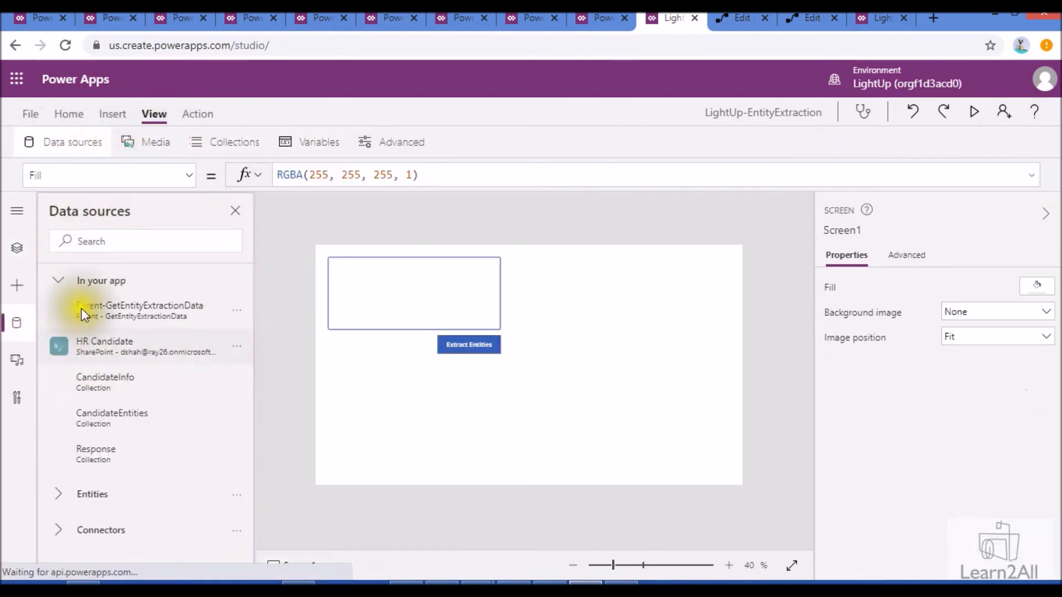
mouse_move(217, 349)
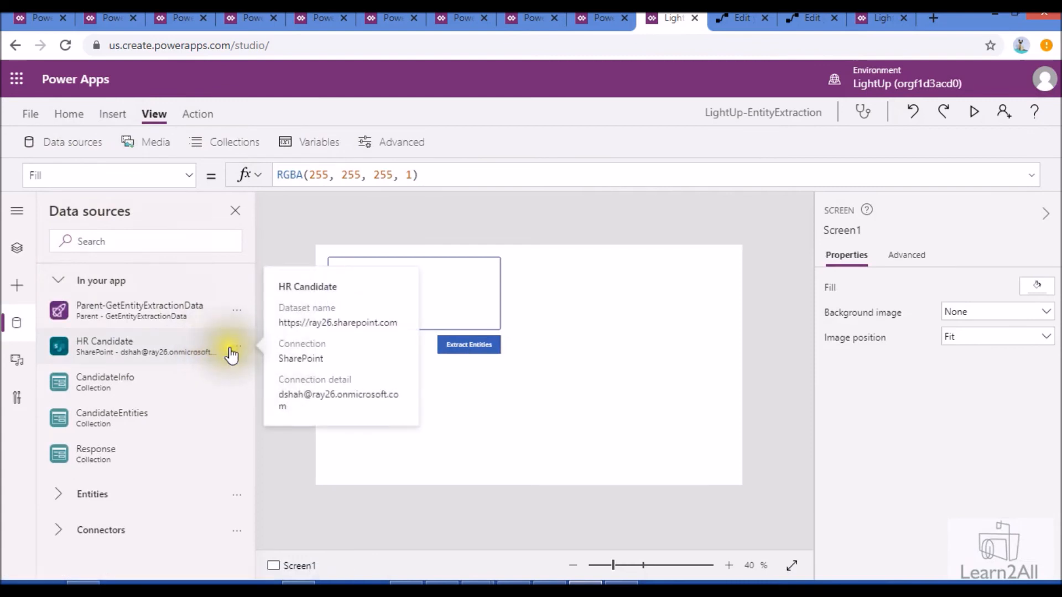
click(230, 348)
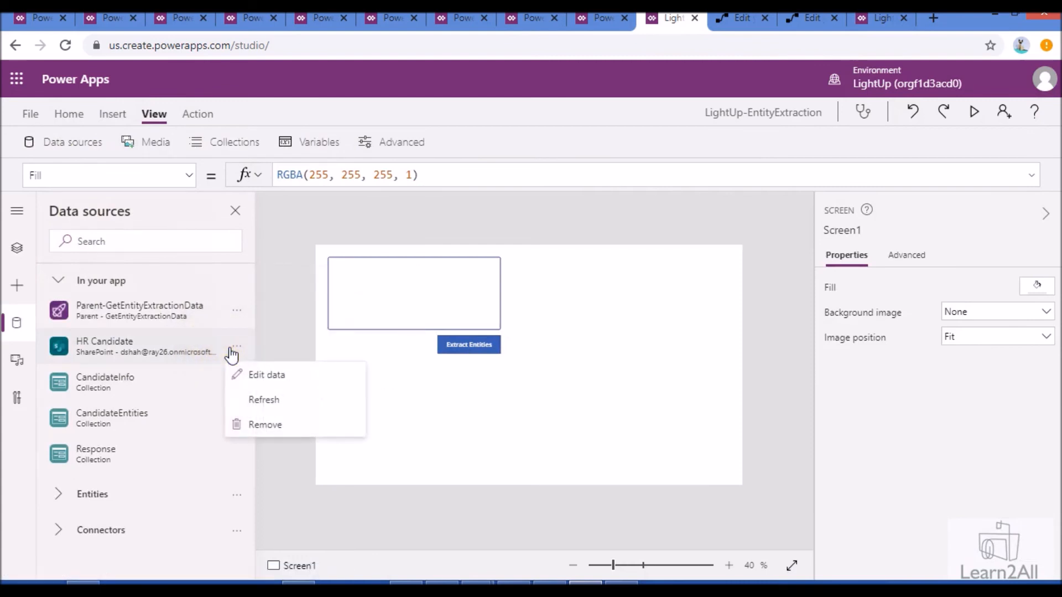
click(267, 374)
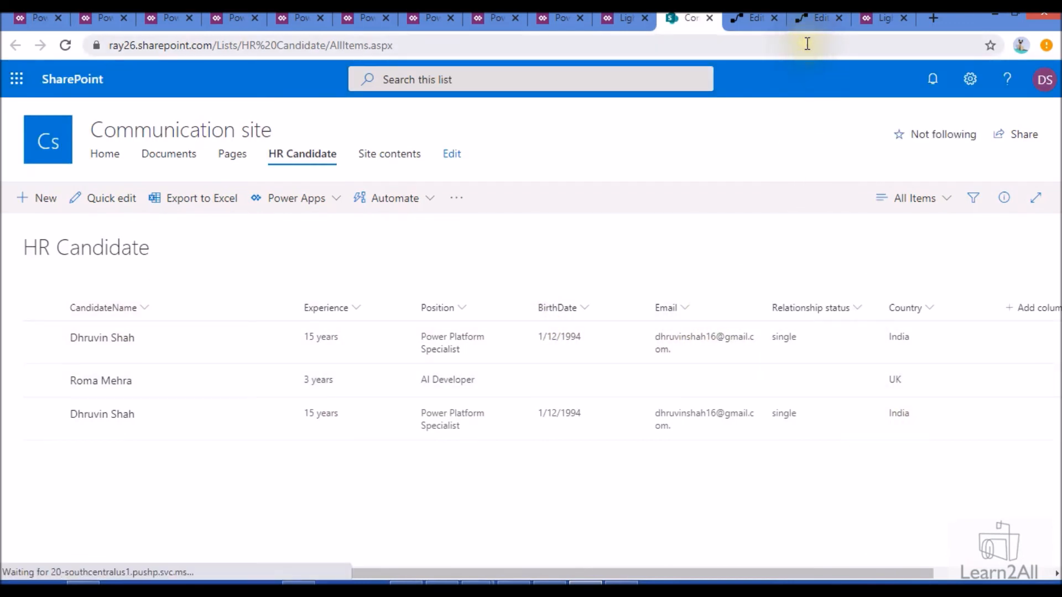
Switch to the Parent - GetEntityExtractionData flow and examine its vCandidateInformation, Run a Child Flow and Respond to a PowerApp or flow actions
click(755, 25)
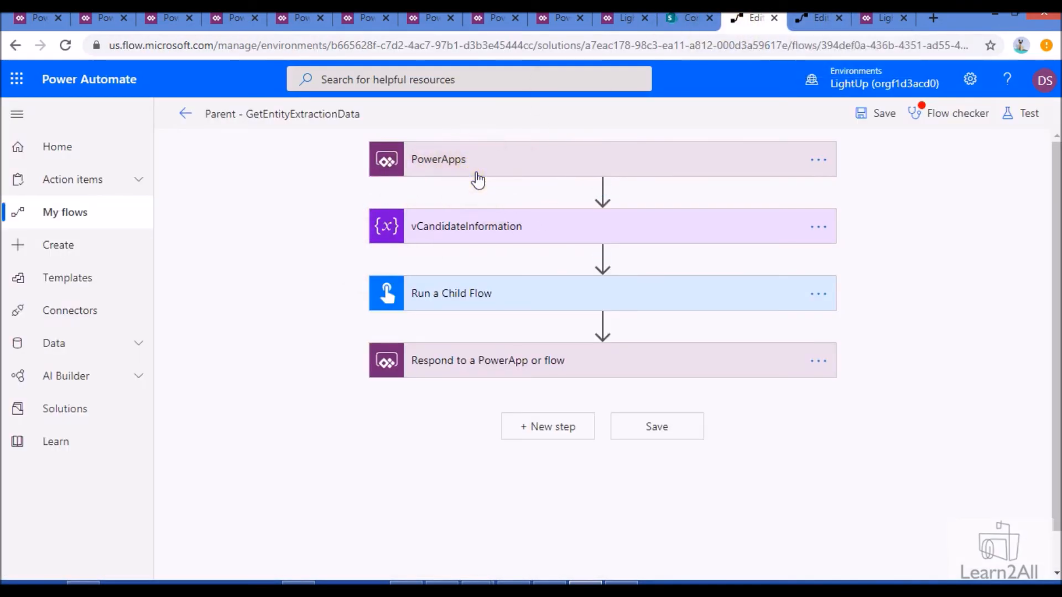
click(515, 230)
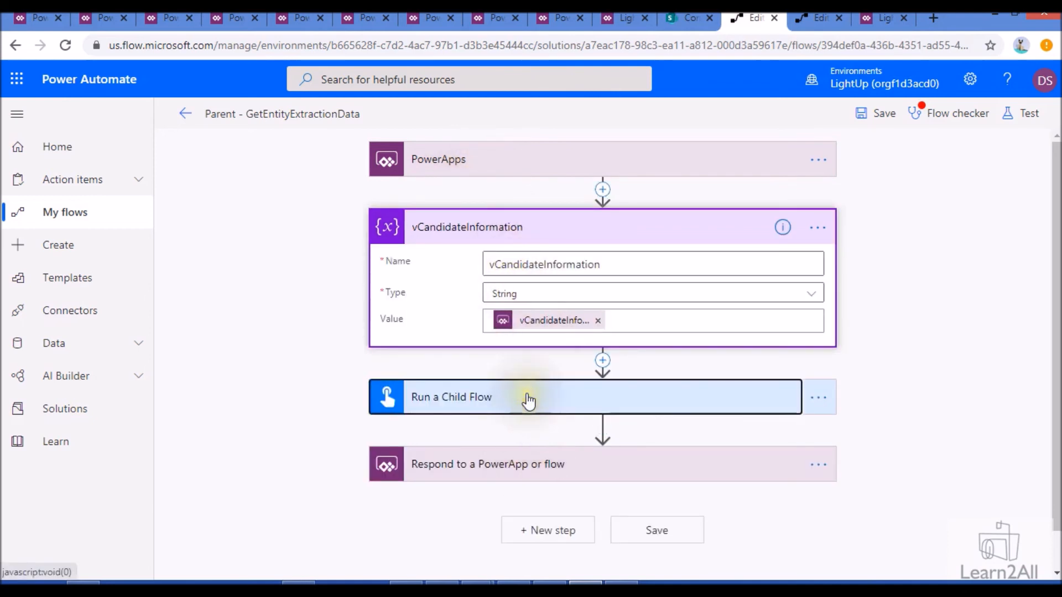
click(530, 402)
click(535, 543)
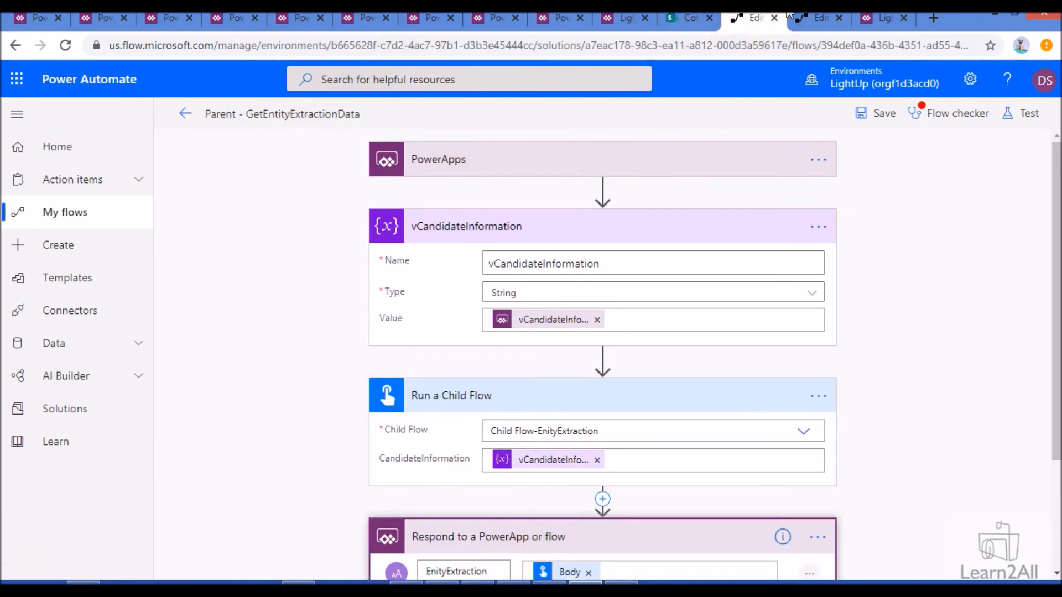
Switch to the Child Flow-EnityExtraction flow and examine the request body JSON schema of its HTTP request trigger
key(ctrl+Tab)
click(543, 165)
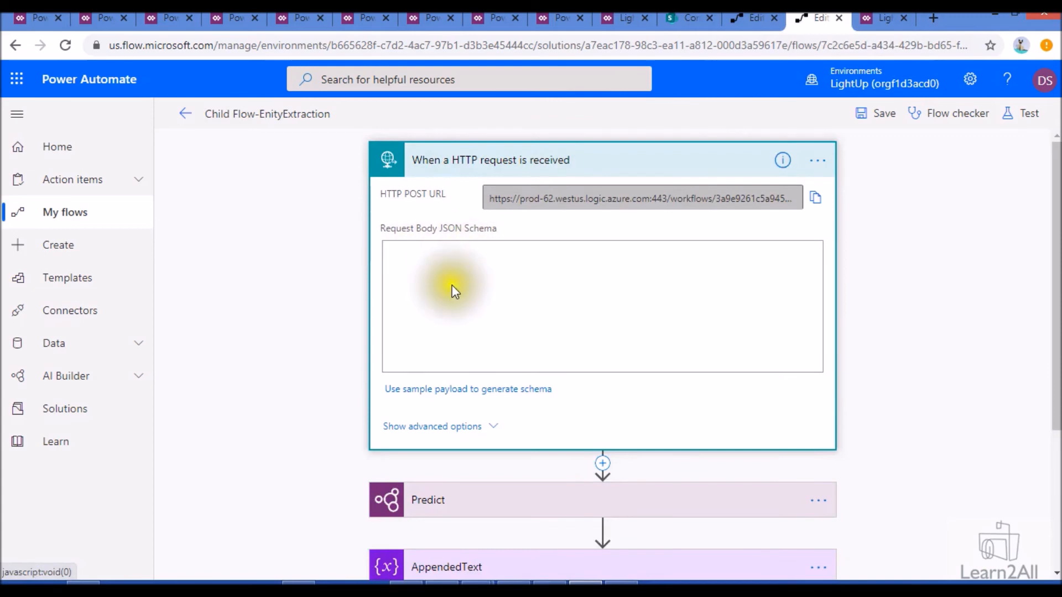
click(455, 292)
text({     "type": "object",     "properties": {         "candidateInformation": {             "type": "string"         }     } })
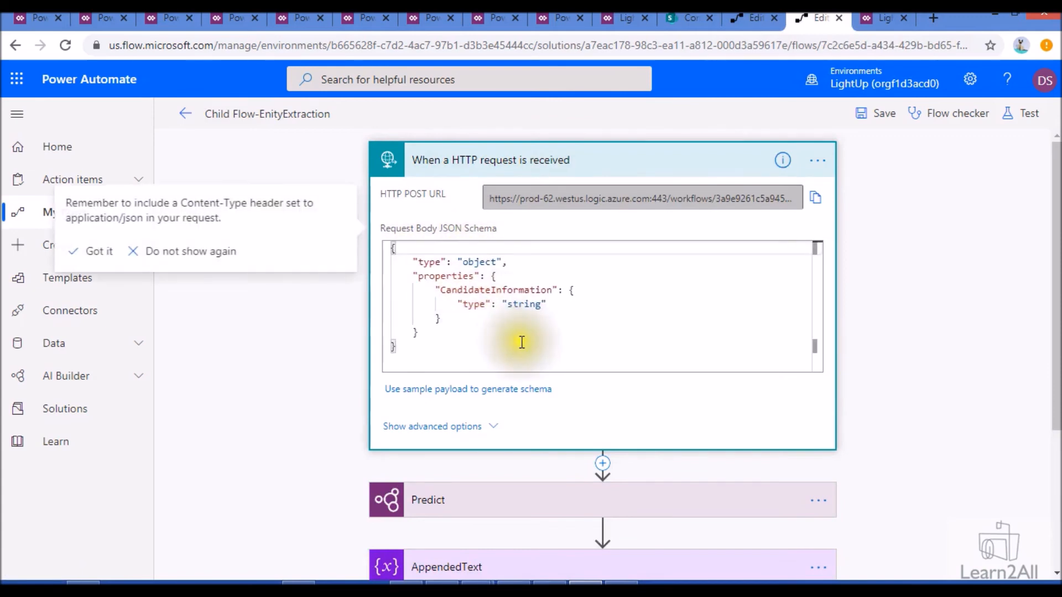
Examine the Predict action's settings and the list of models it offers, keeping LightUp-EntityExtraction
scroll(561, 305, down, 4)
click(560, 298)
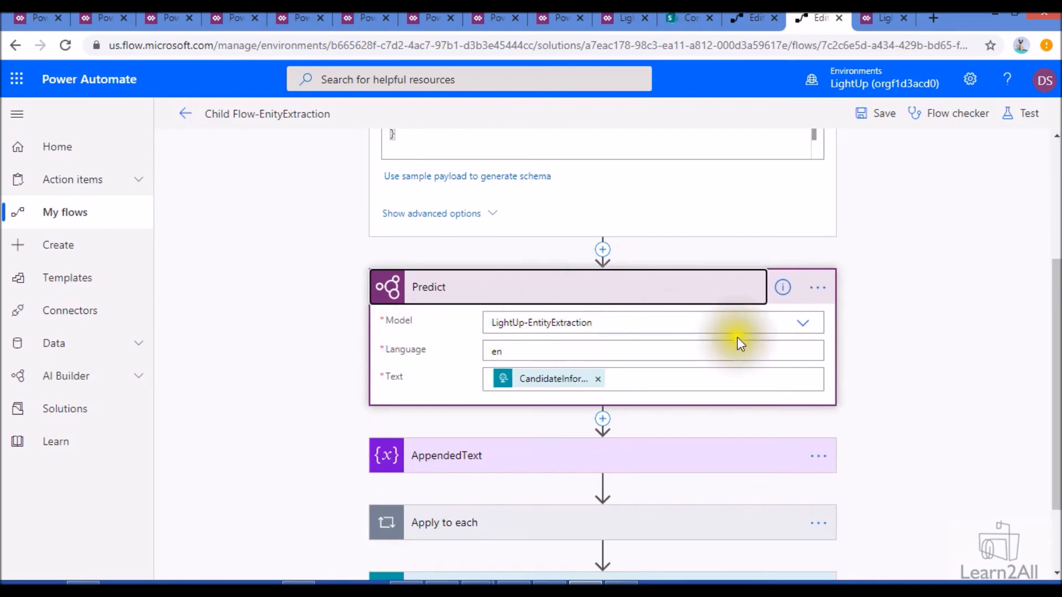
click(802, 327)
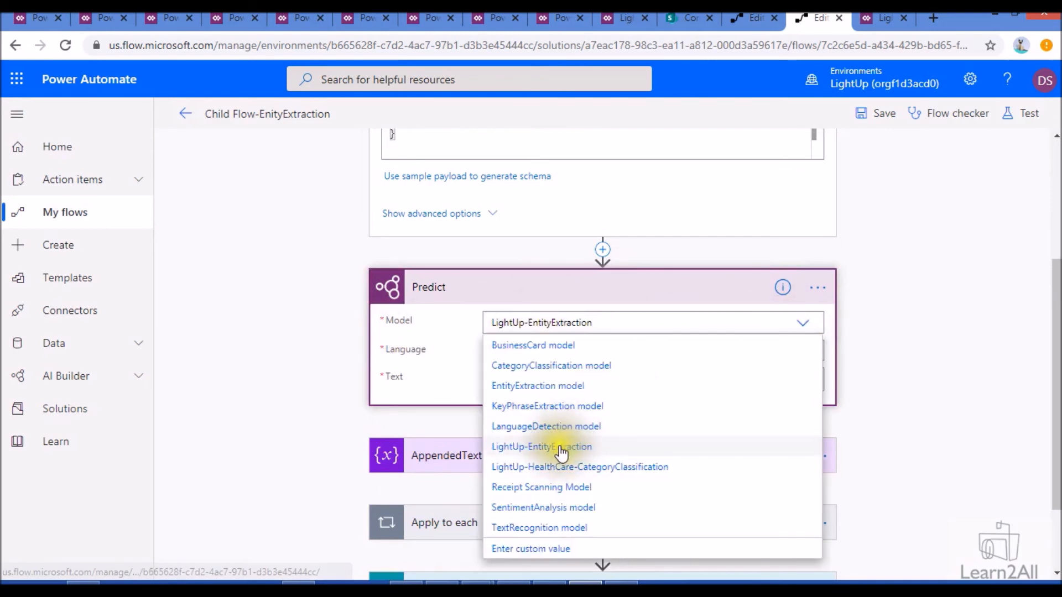
click(802, 326)
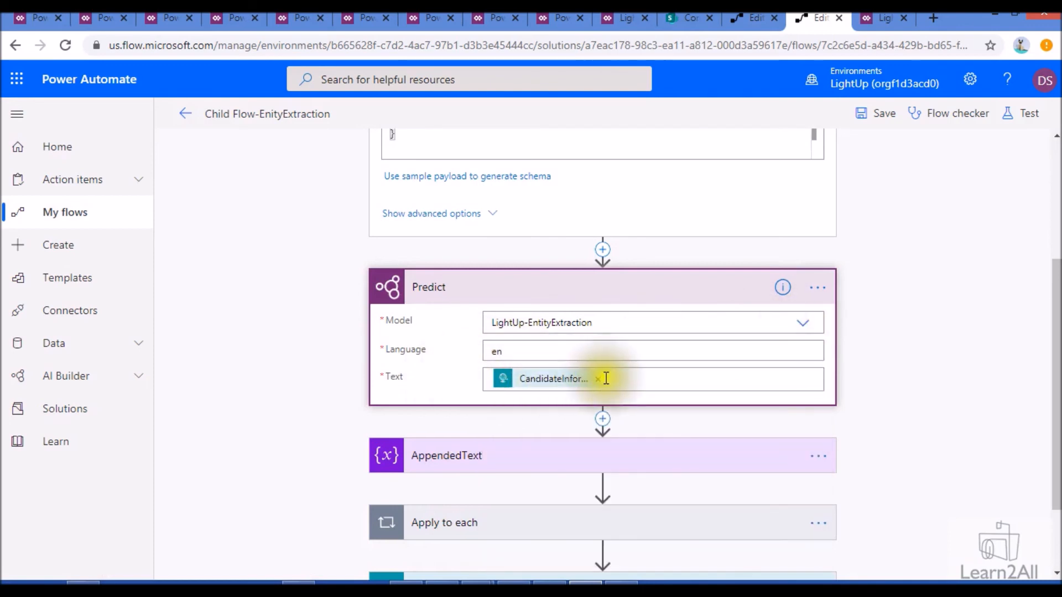
Examine the child flow's AppendedText variable, the Append to string variable action inside Apply to each, and the Response action
click(503, 462)
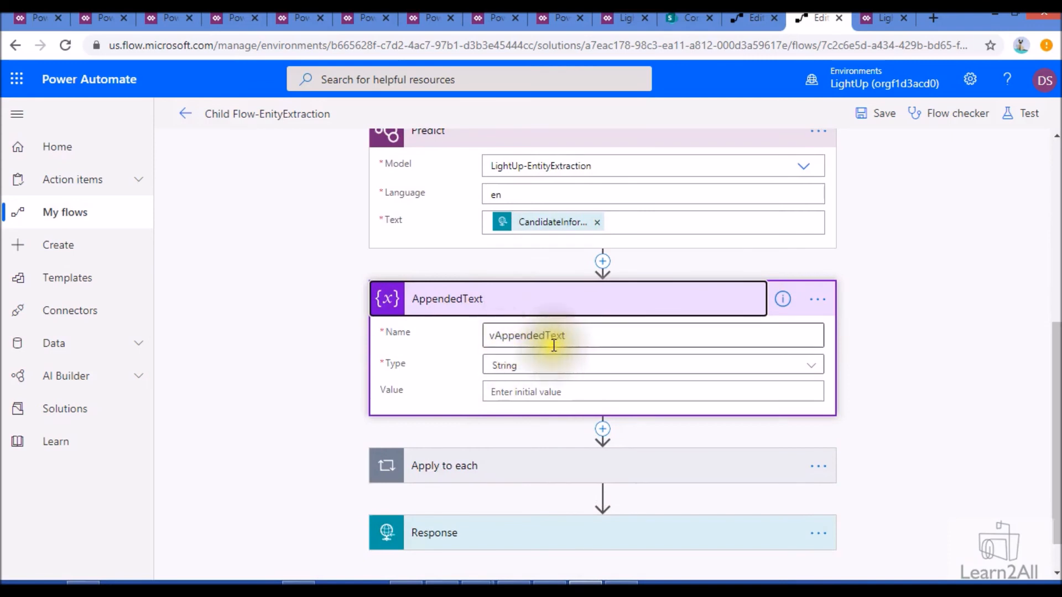
scroll(559, 386, down, 2)
click(546, 427)
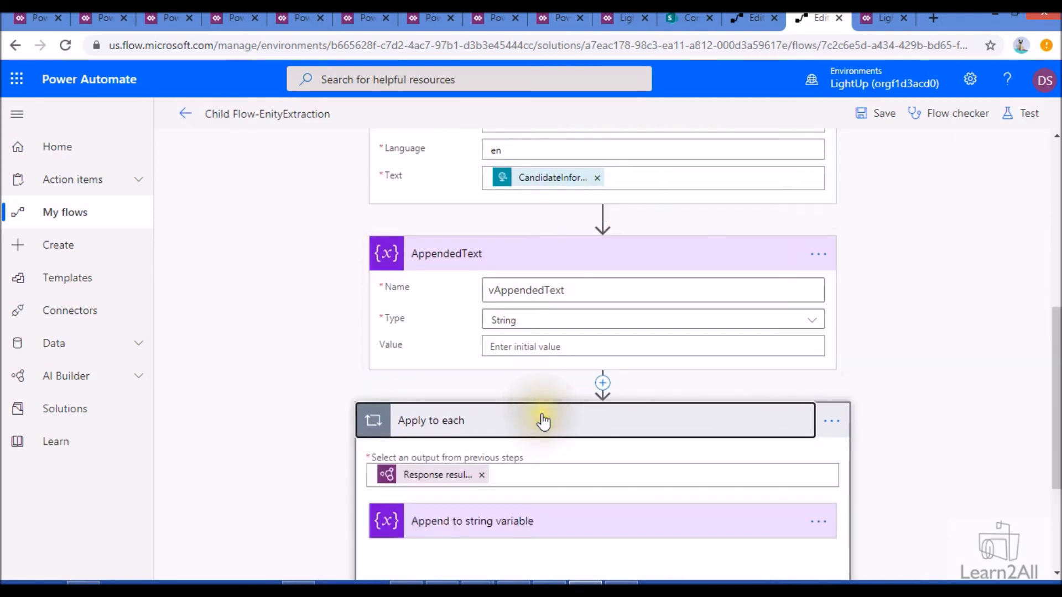
click(467, 330)
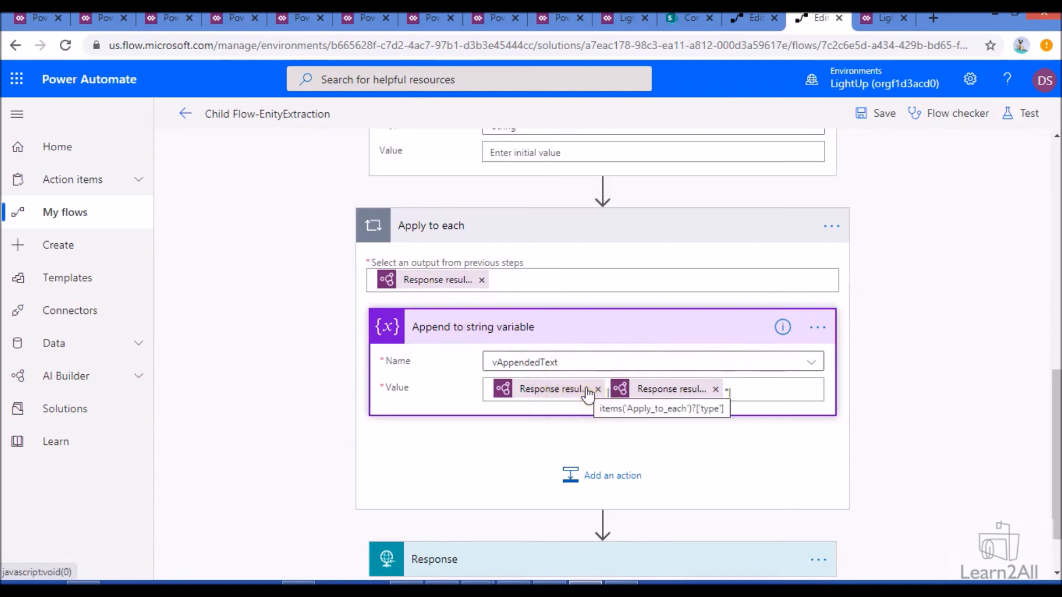
click(675, 388)
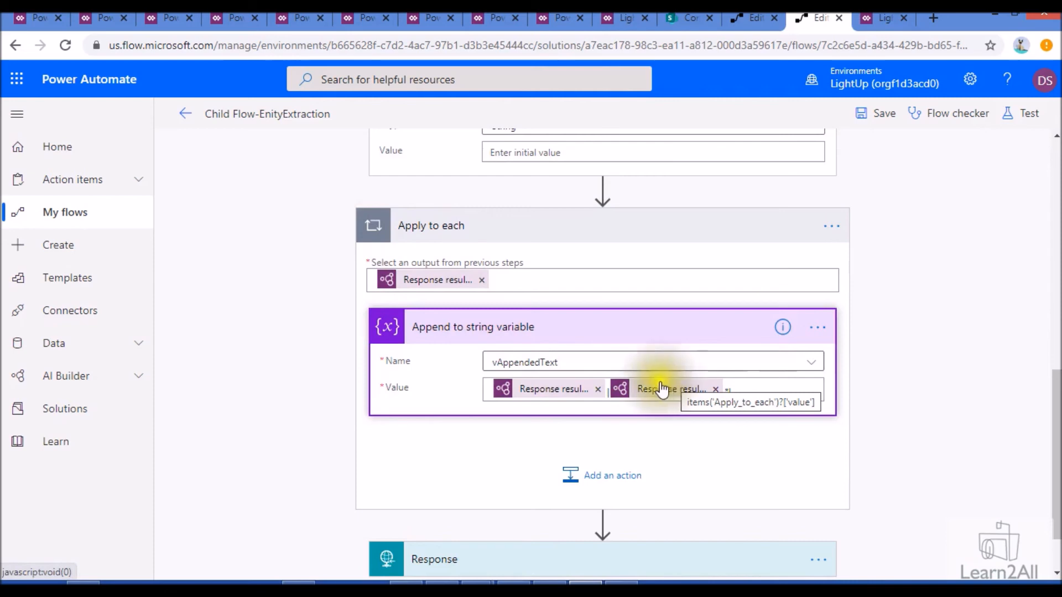
scroll(578, 396, down, 2)
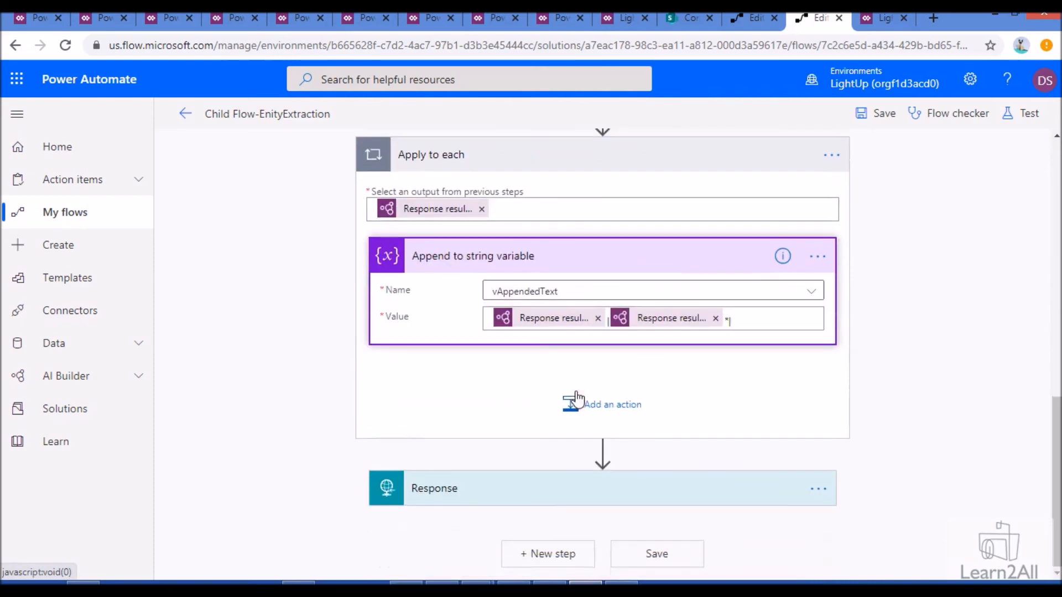
click(574, 498)
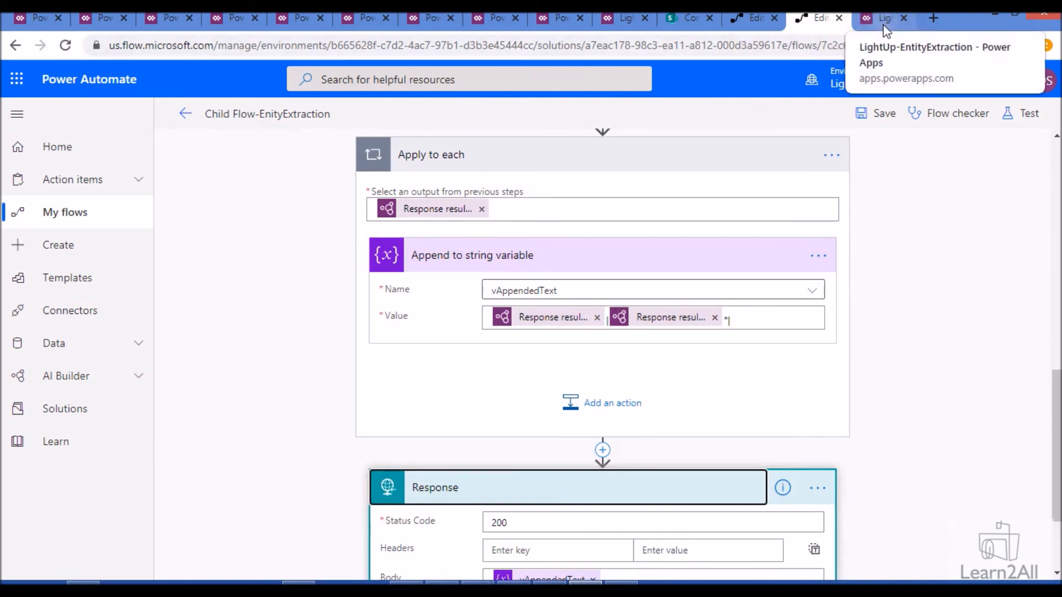
Preview the canvas app, paste the Power Platform Specialist sample from Samples.txt into its text input and extract the entities
click(614, 16)
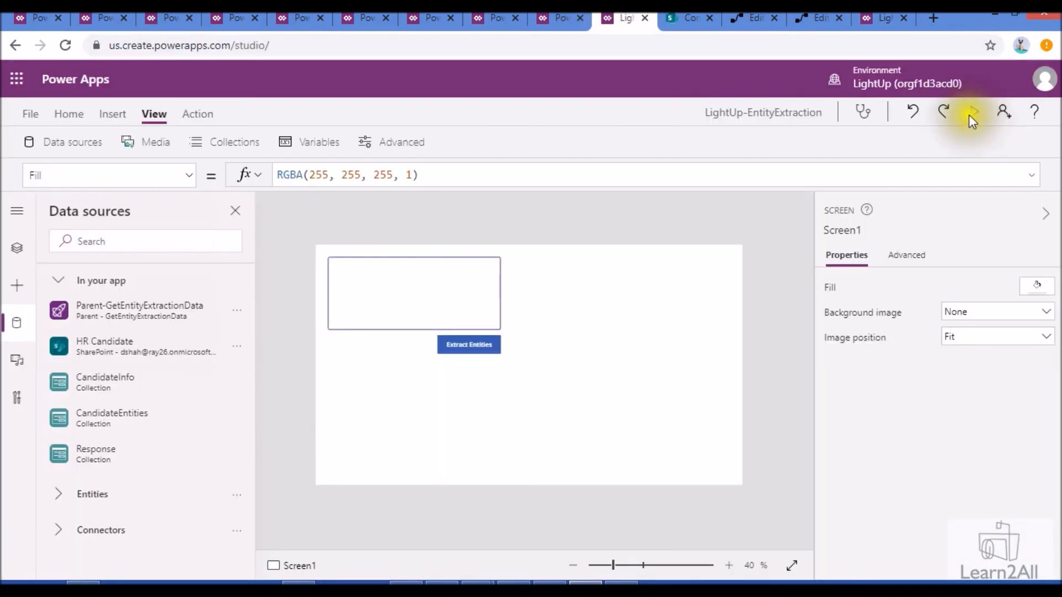
click(969, 114)
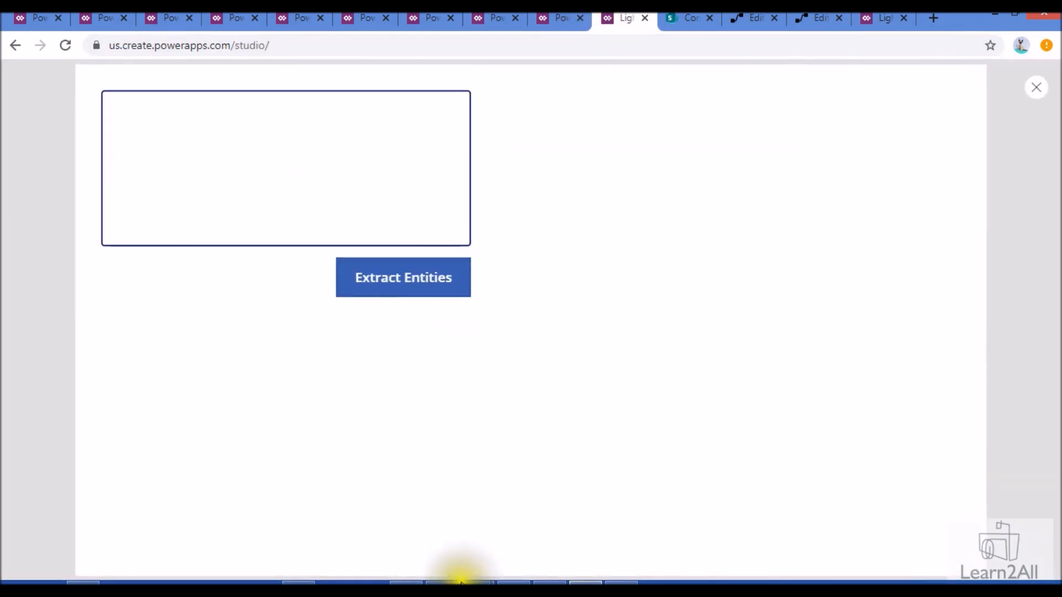
click(406, 584)
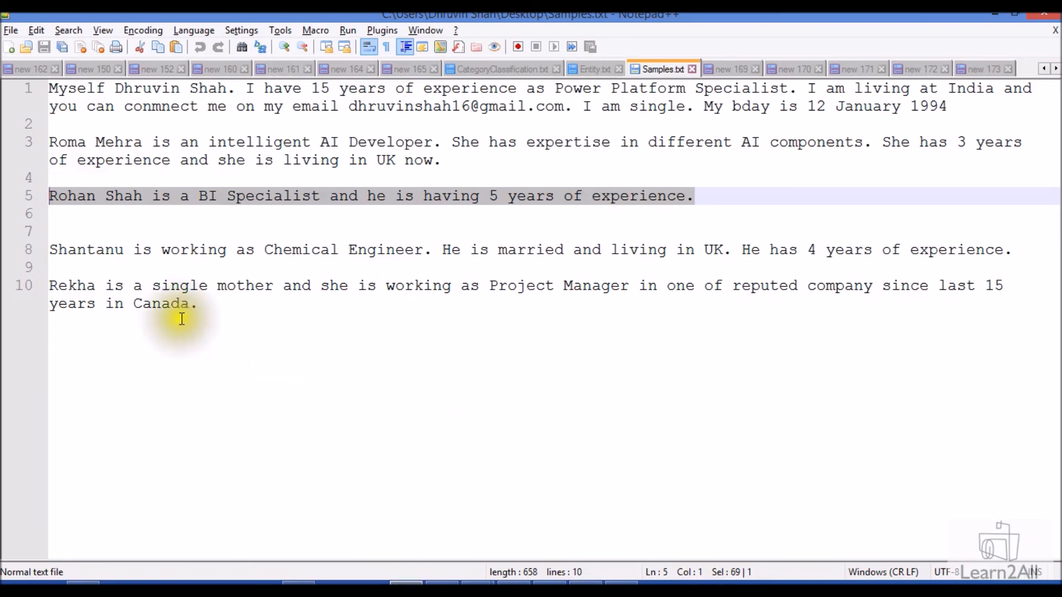
drag(961, 111, 20, 97)
key(ctrl+c)
key(alt+Tab)
click(327, 164)
key(ctrl+v)
click(430, 292)
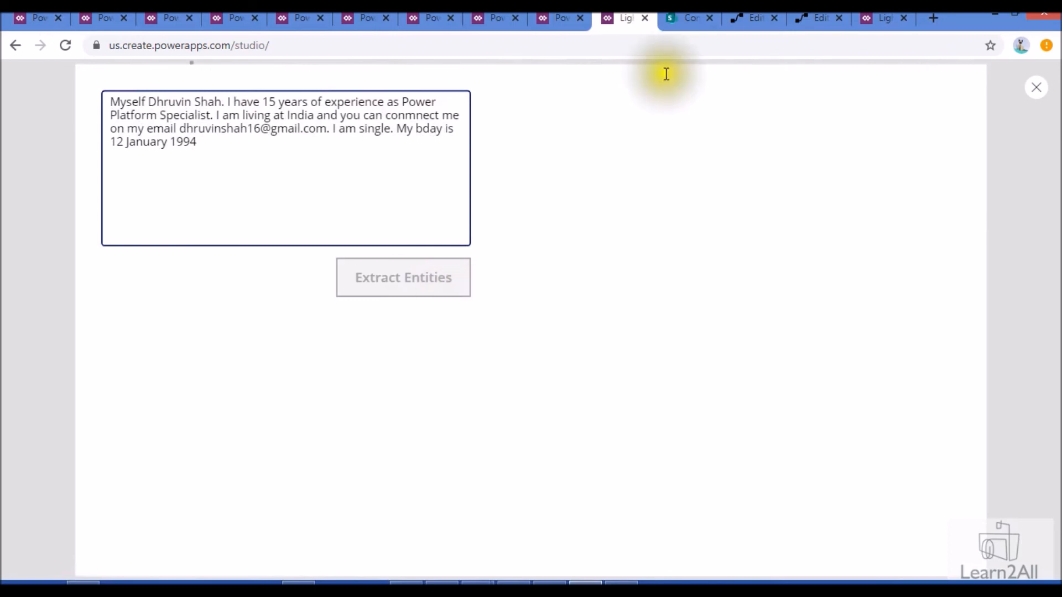
Leave both flow editors and check the 28-day run history of Parent - GetEntityExtractionData and of Child Flow-EnityExtraction
click(760, 16)
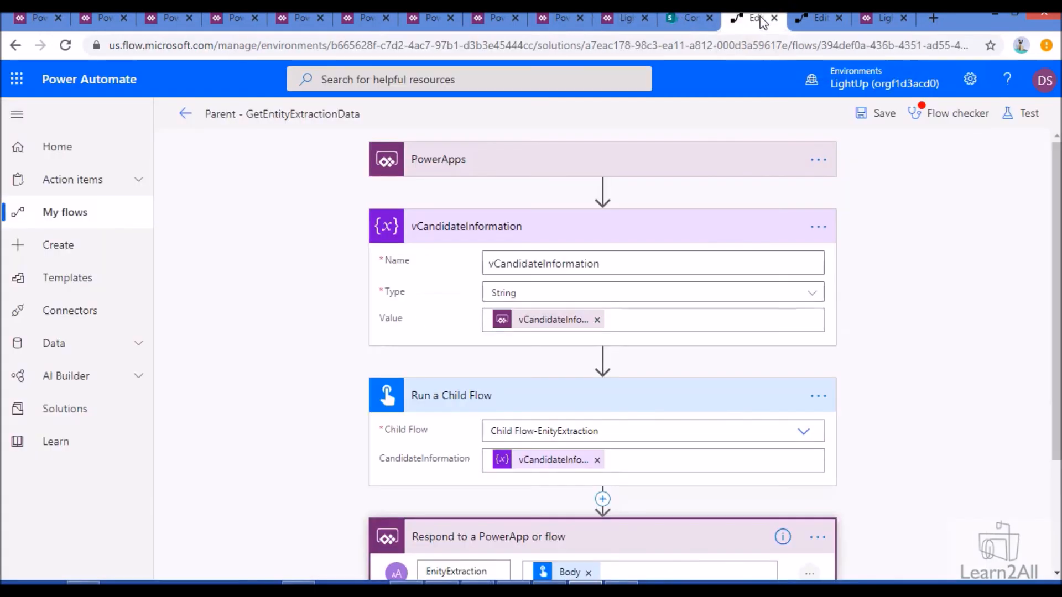
click(185, 113)
click(614, 178)
click(801, 23)
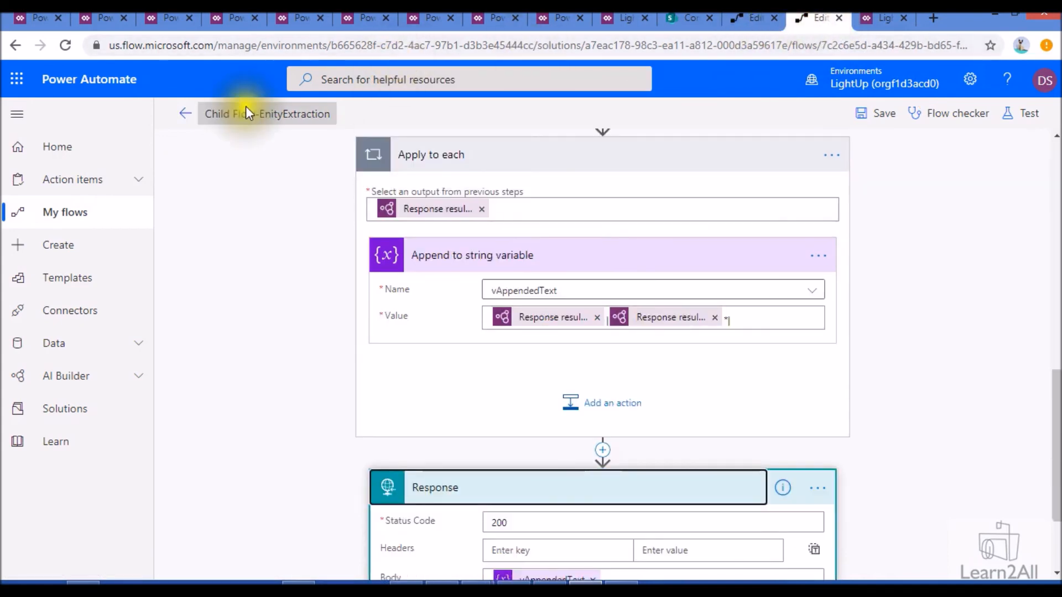
click(758, 16)
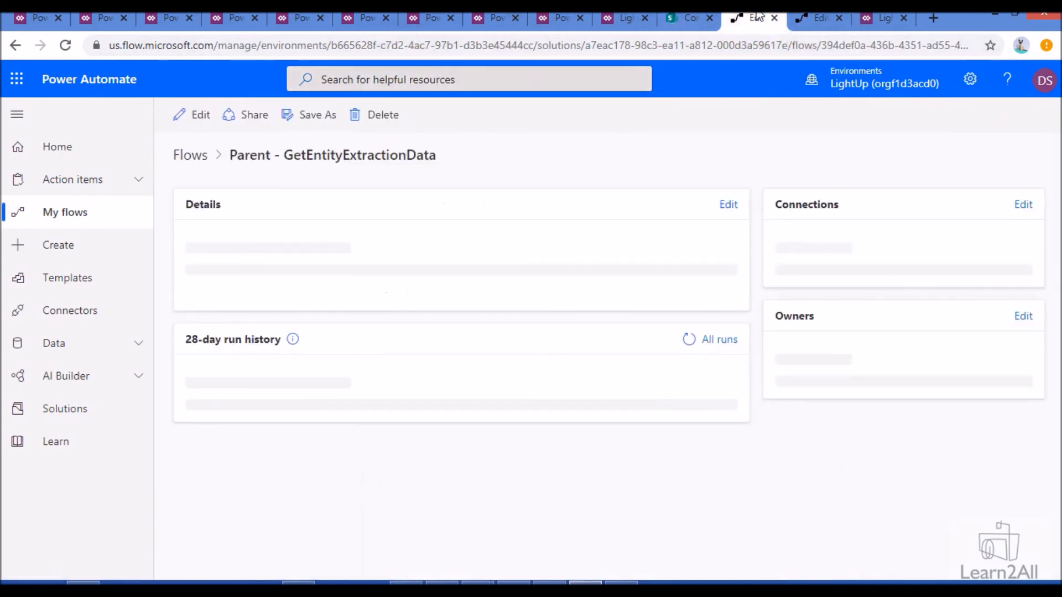
scroll(387, 393, down, 3)
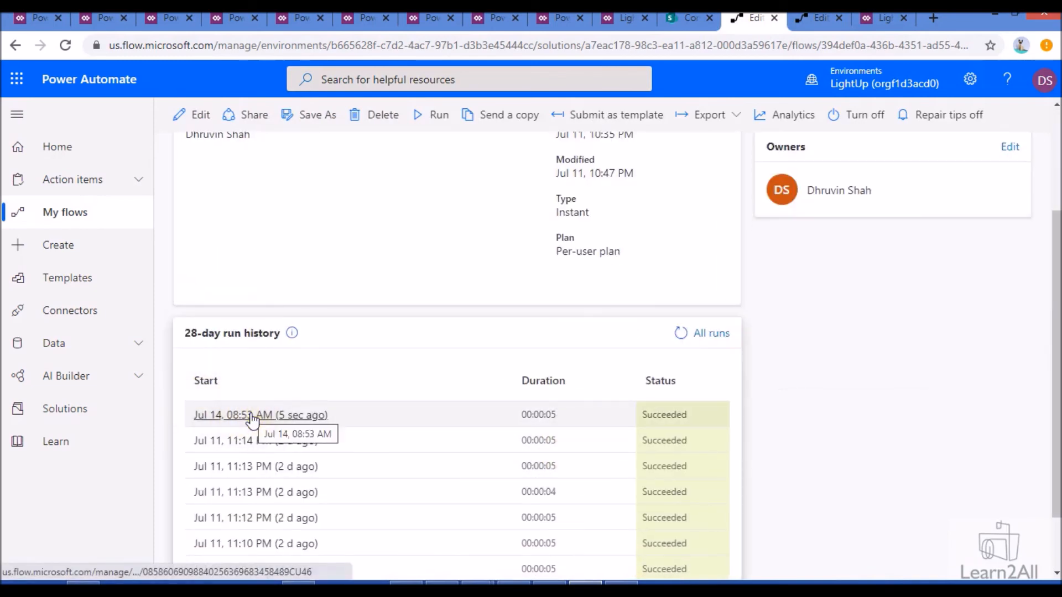
click(813, 17)
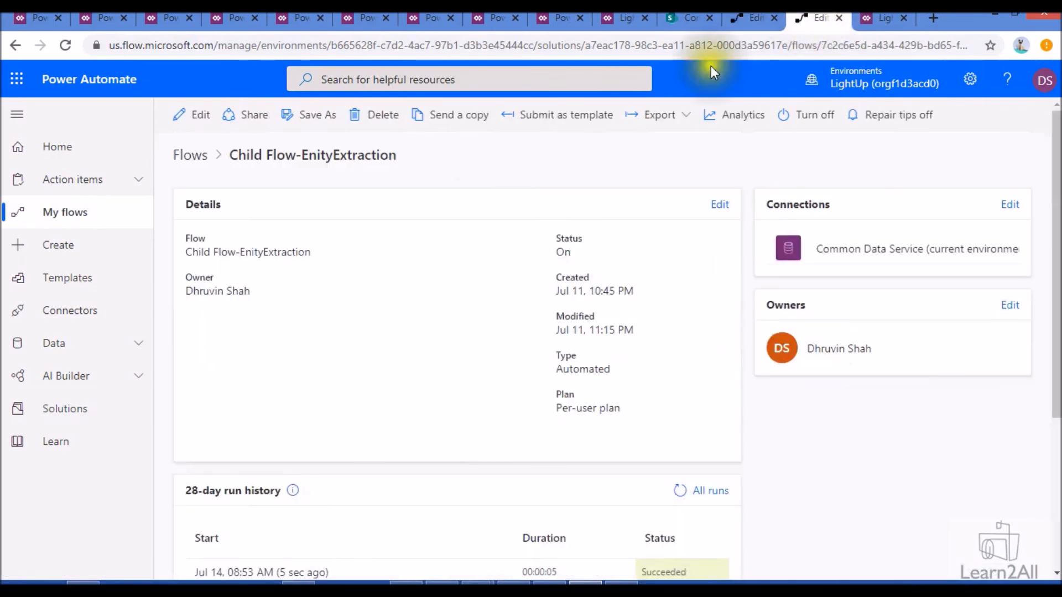
scroll(354, 403, down, 2)
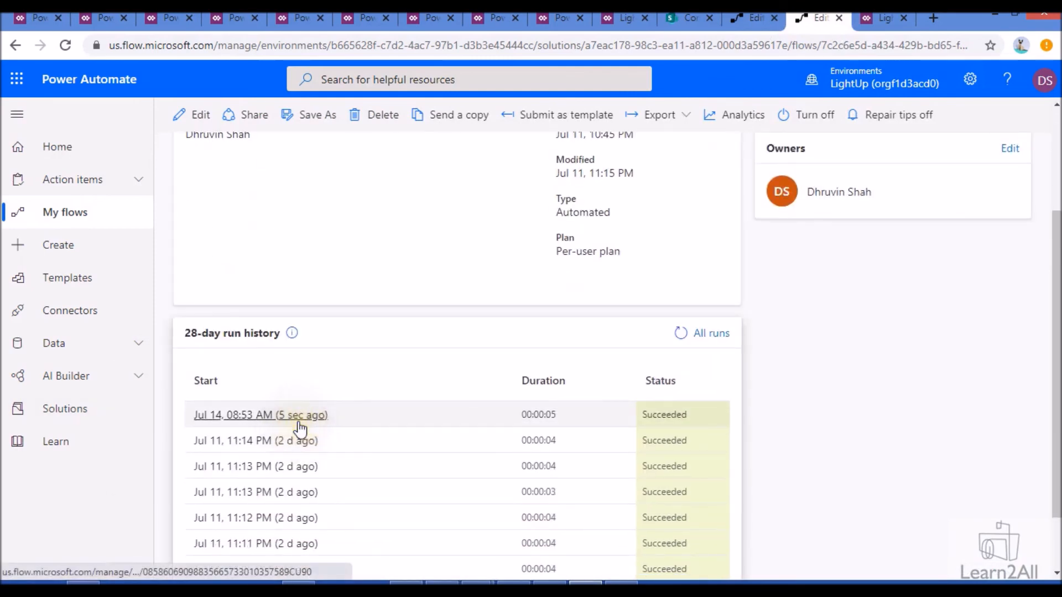
Open the latest run of Child Flow-EnityExtraction and examine the first Append to string variable inputs inside Apply to each
click(299, 427)
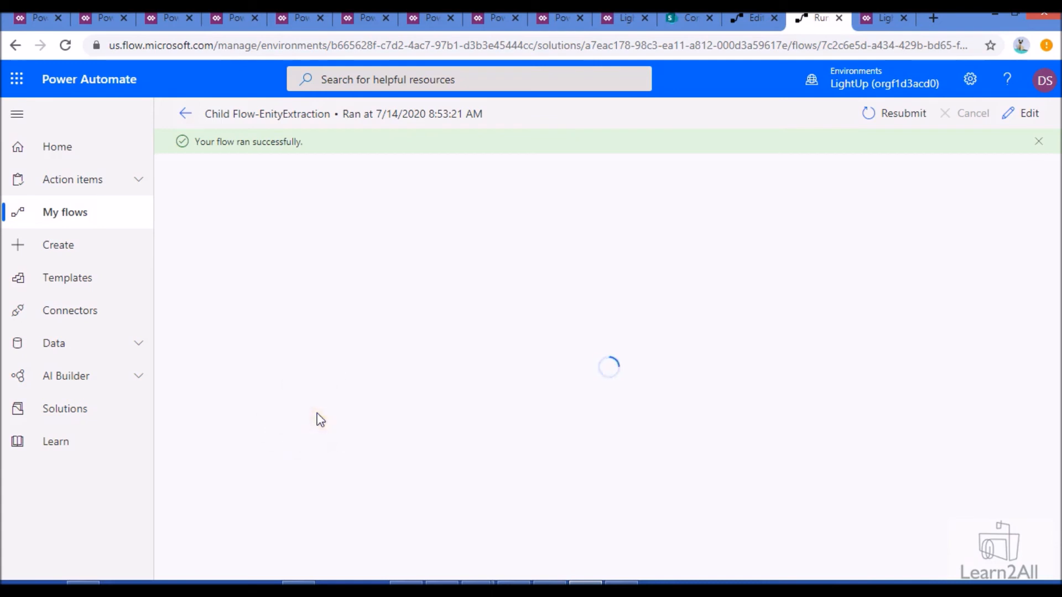
click(517, 399)
scroll(487, 420, down, 1)
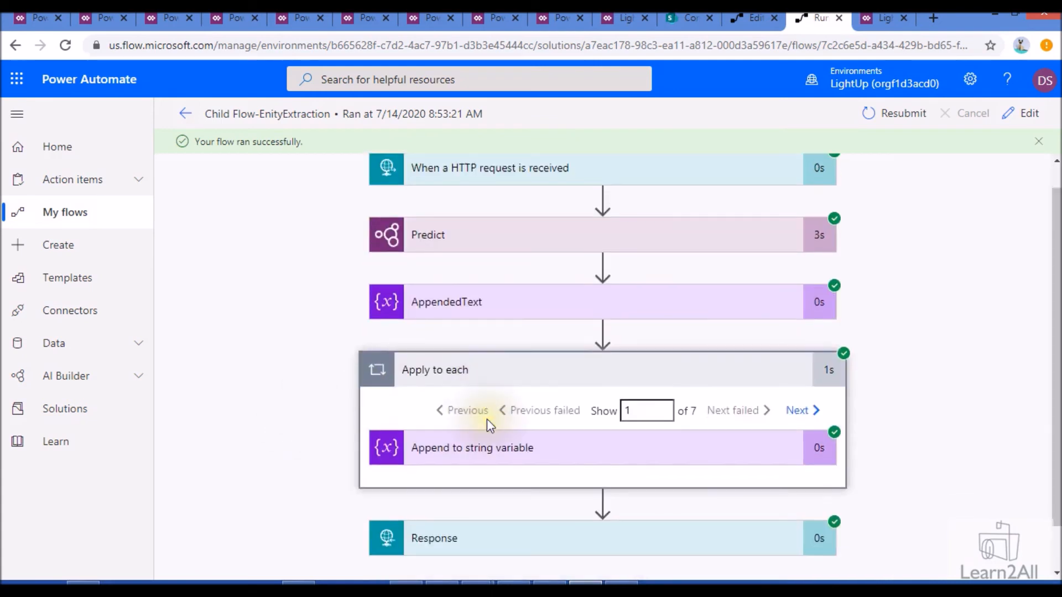
click(601, 412)
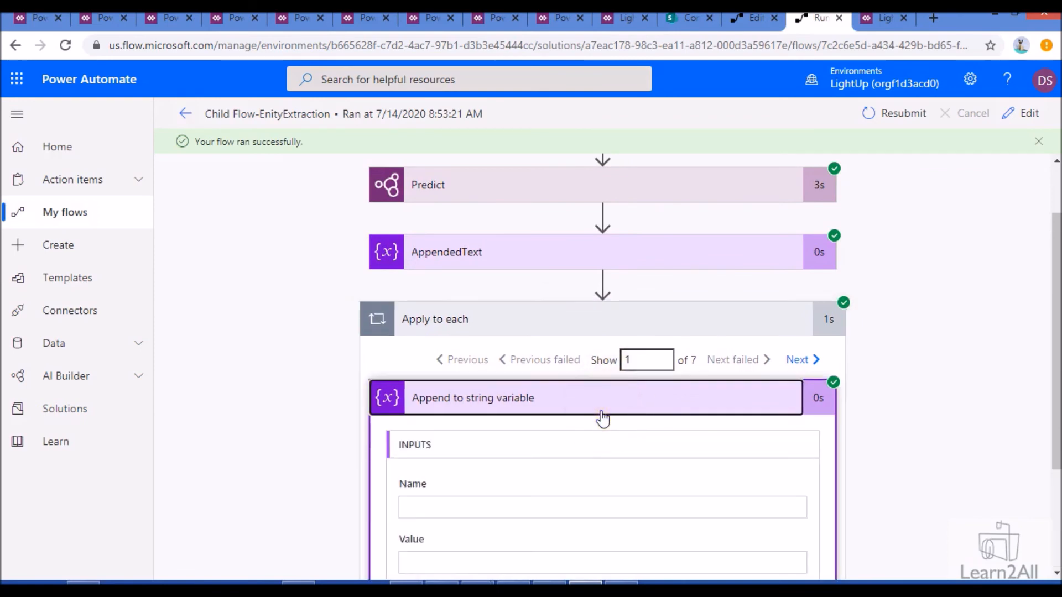
scroll(601, 412, down, 2)
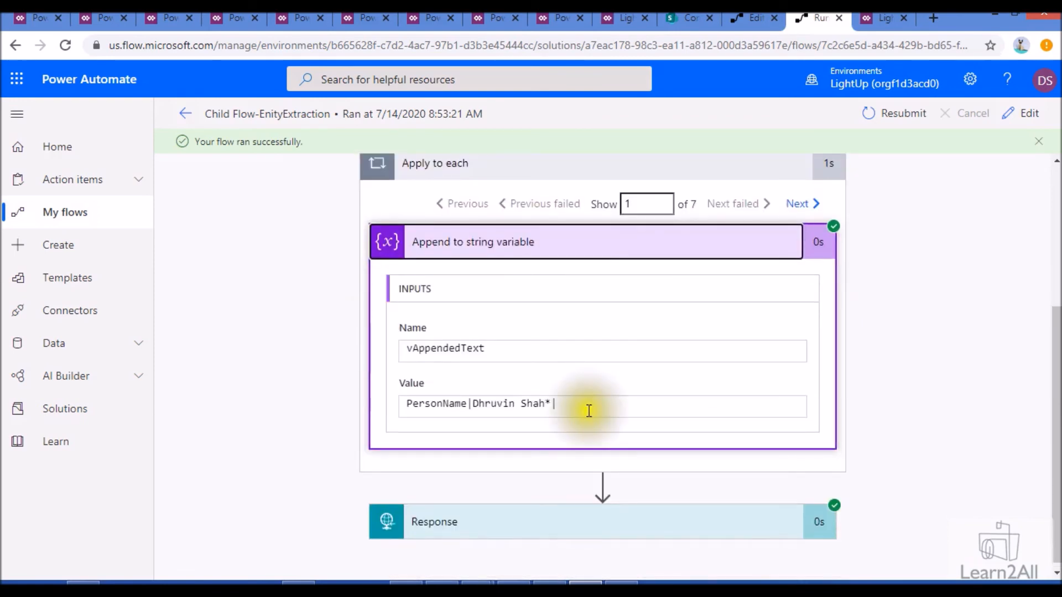
click(442, 409)
click(503, 405)
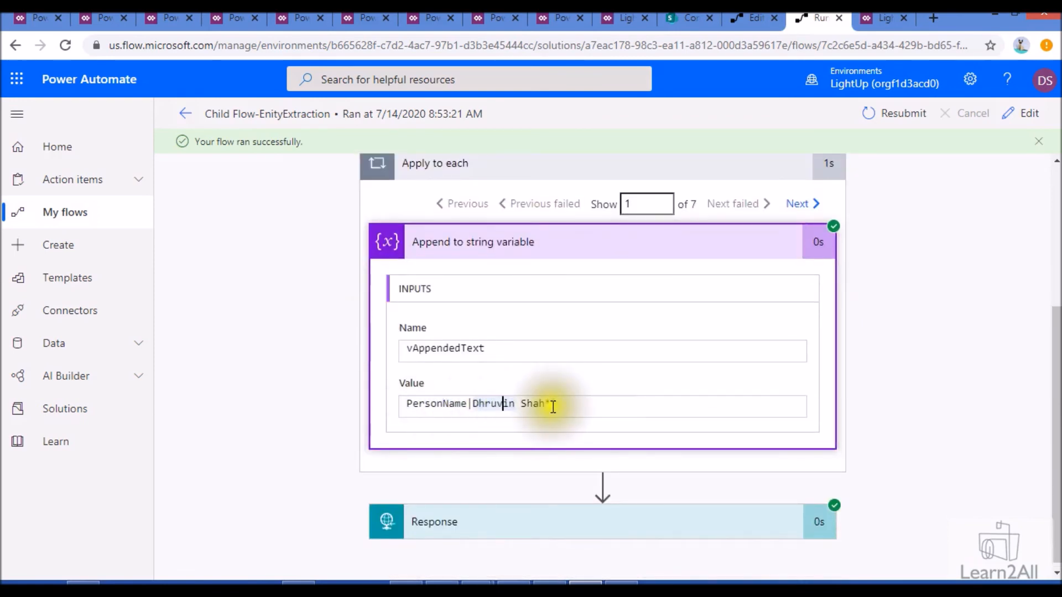
Step through Apply to each iterations 2 and 3 and examine the delimiters around the entity name and value
click(770, 206)
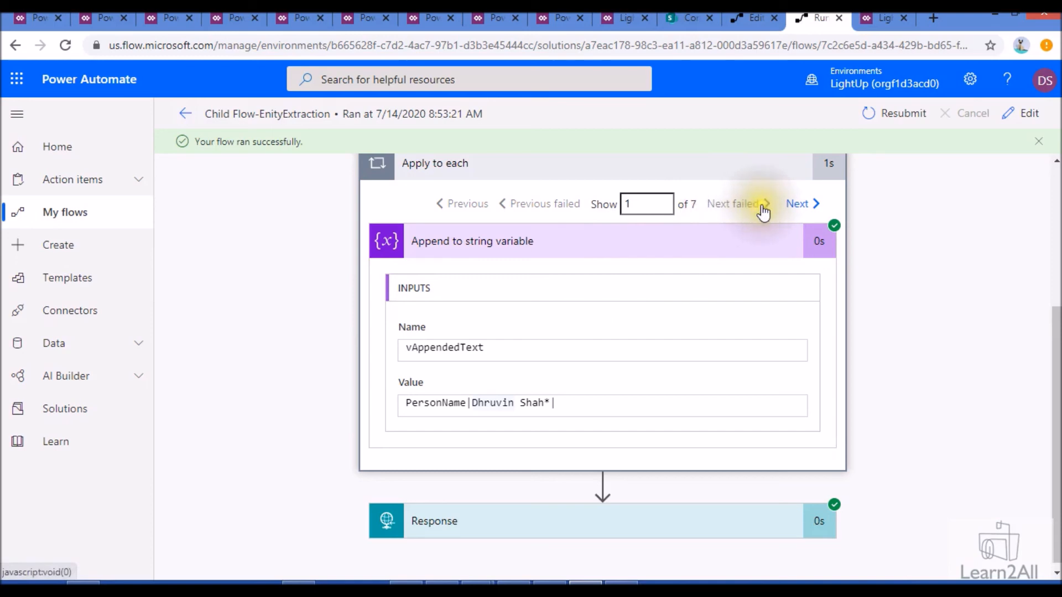
click(802, 204)
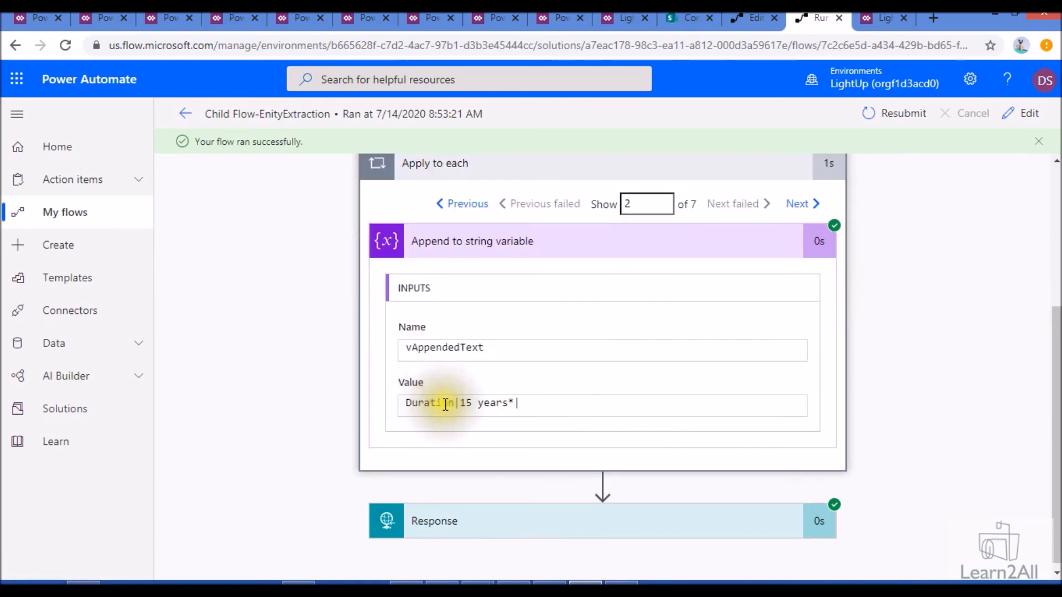
click(801, 204)
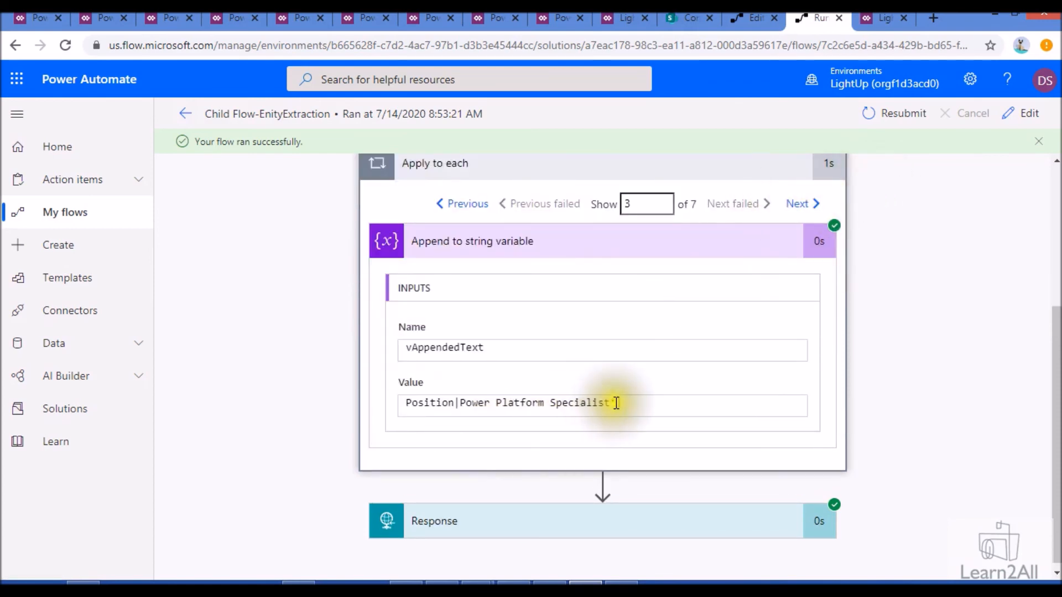
drag(610, 403, 630, 402)
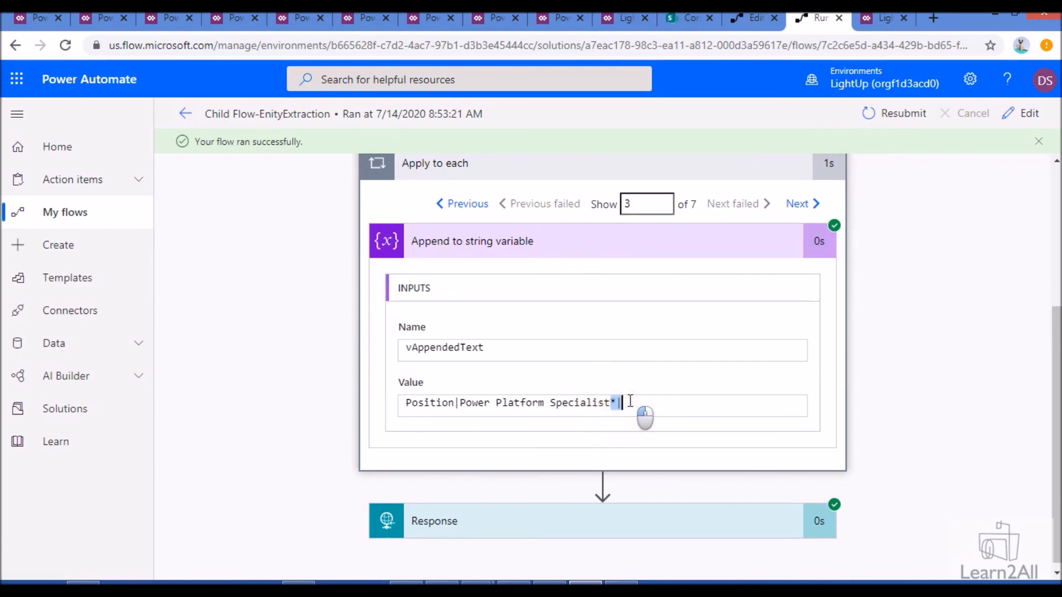
drag(454, 404, 460, 403)
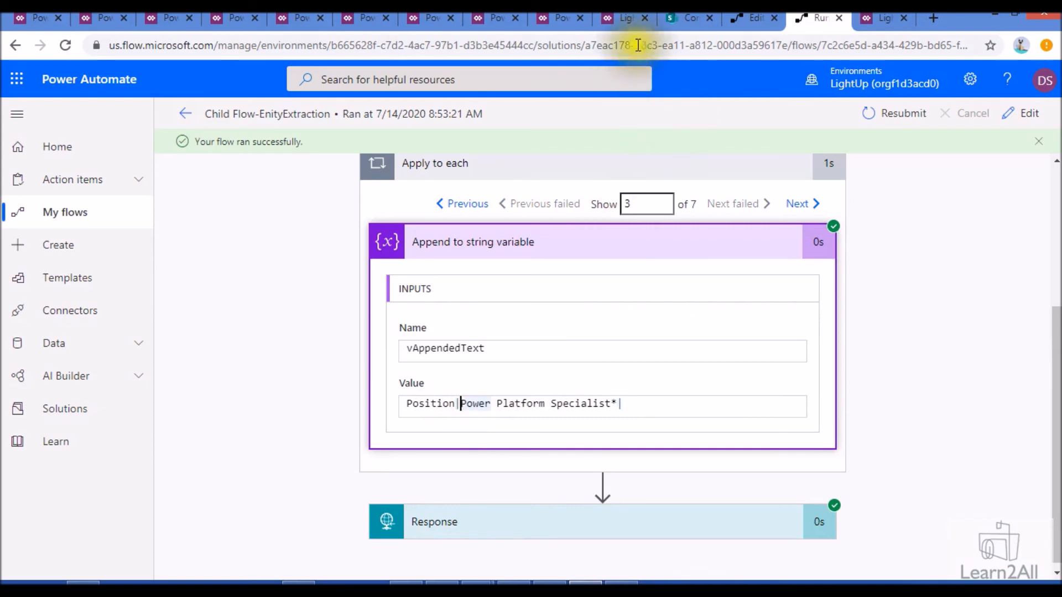
Return to the canvas app, close its preview and examine the Response, CandidateInfo and CandidateEntities collections
click(628, 18)
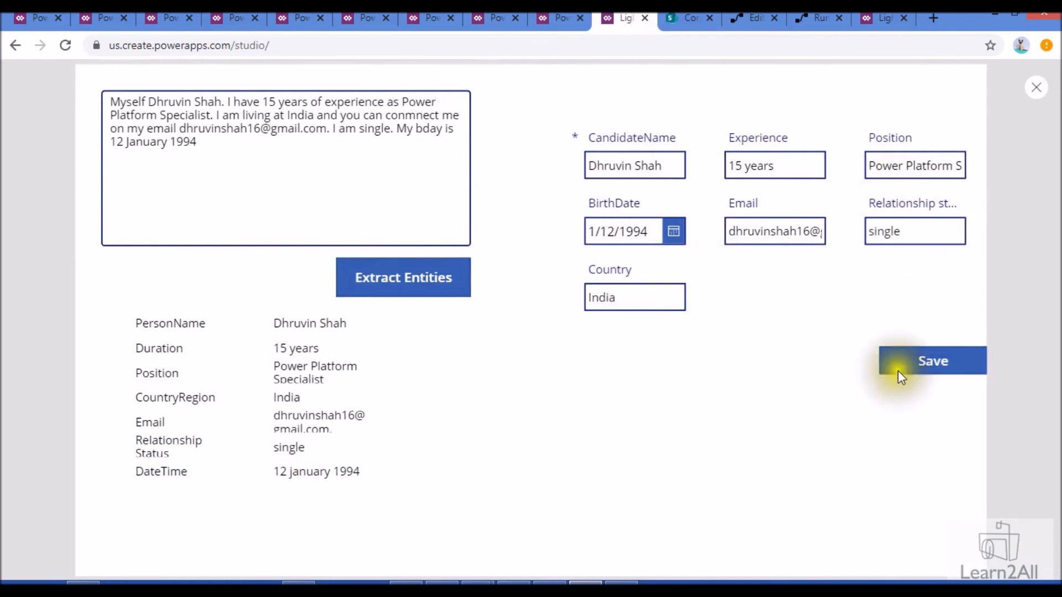
click(1036, 90)
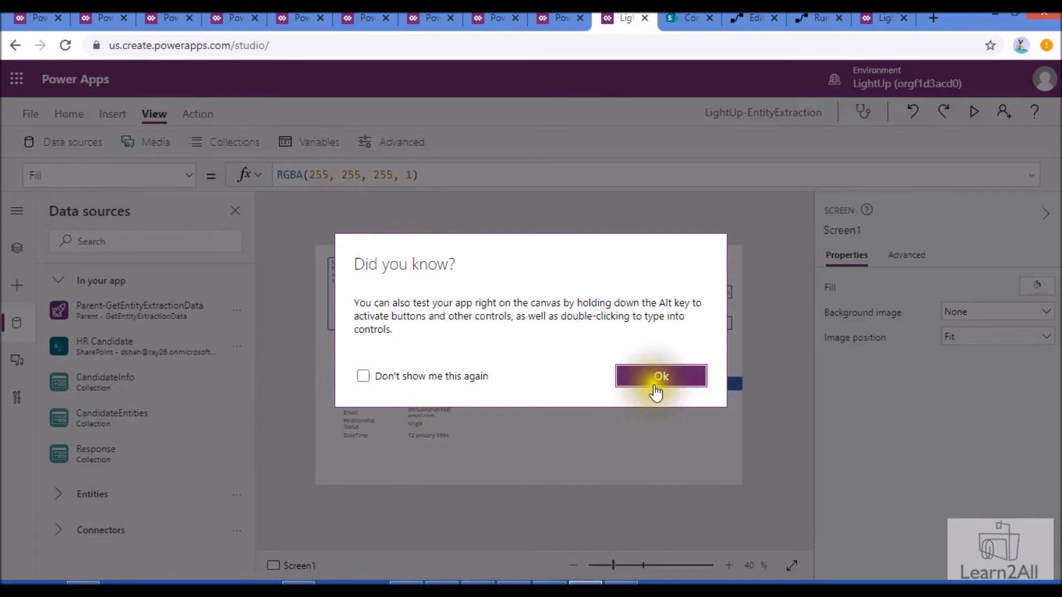
click(653, 381)
click(31, 115)
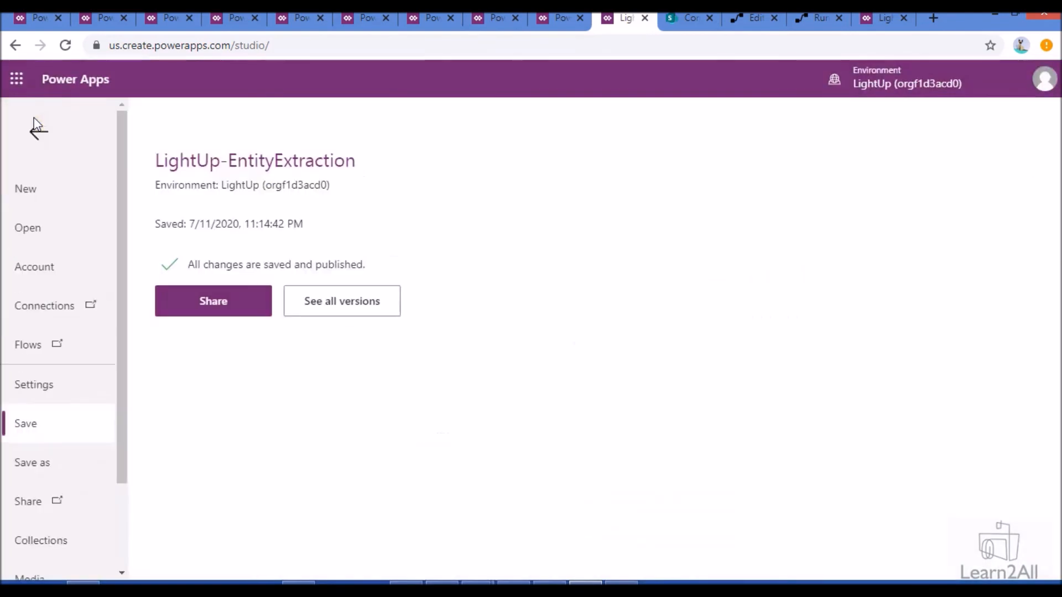
click(56, 540)
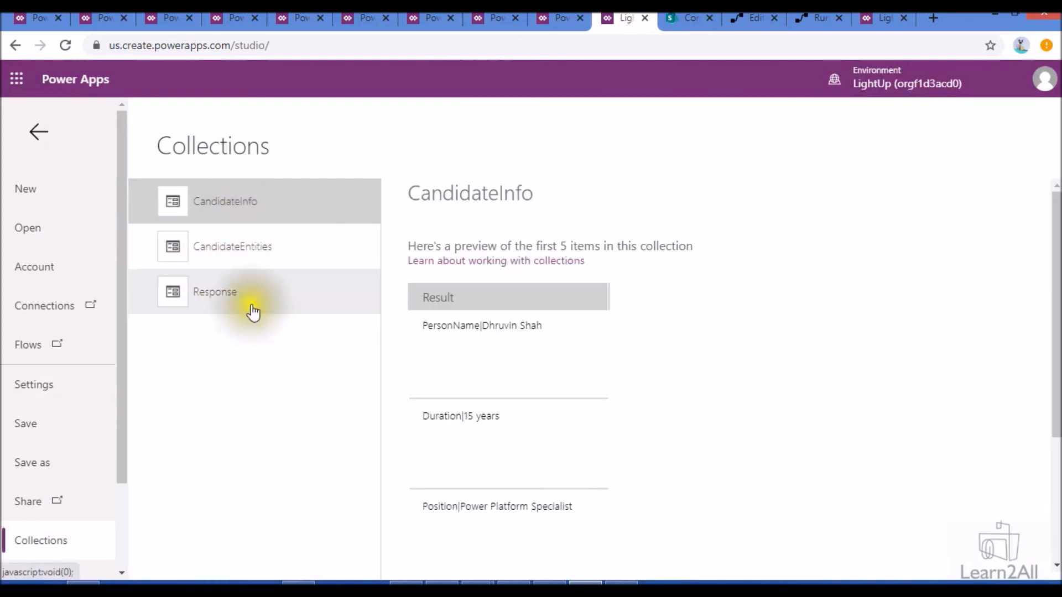
click(218, 313)
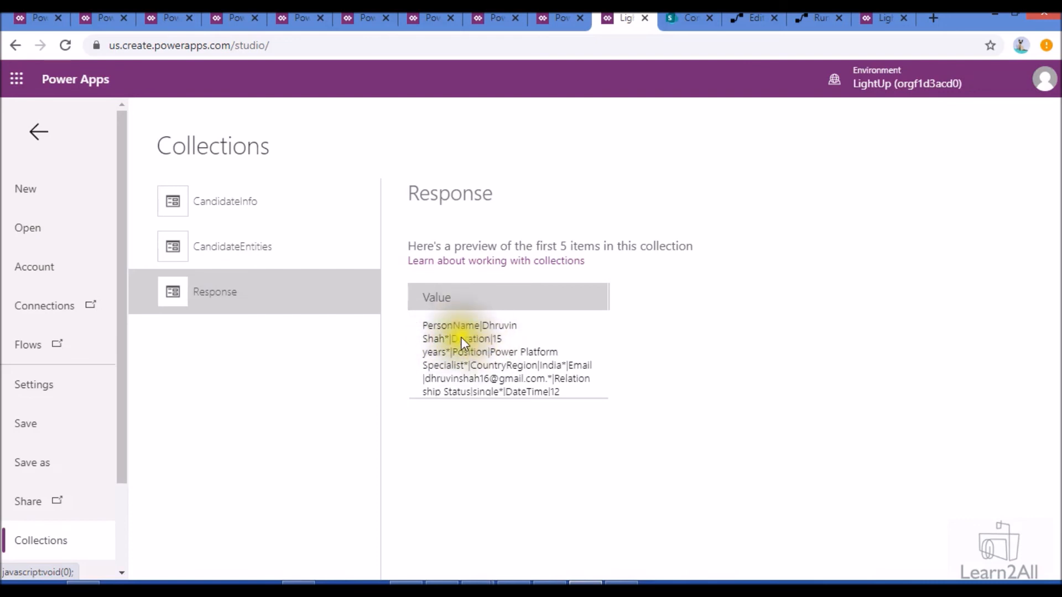
click(336, 214)
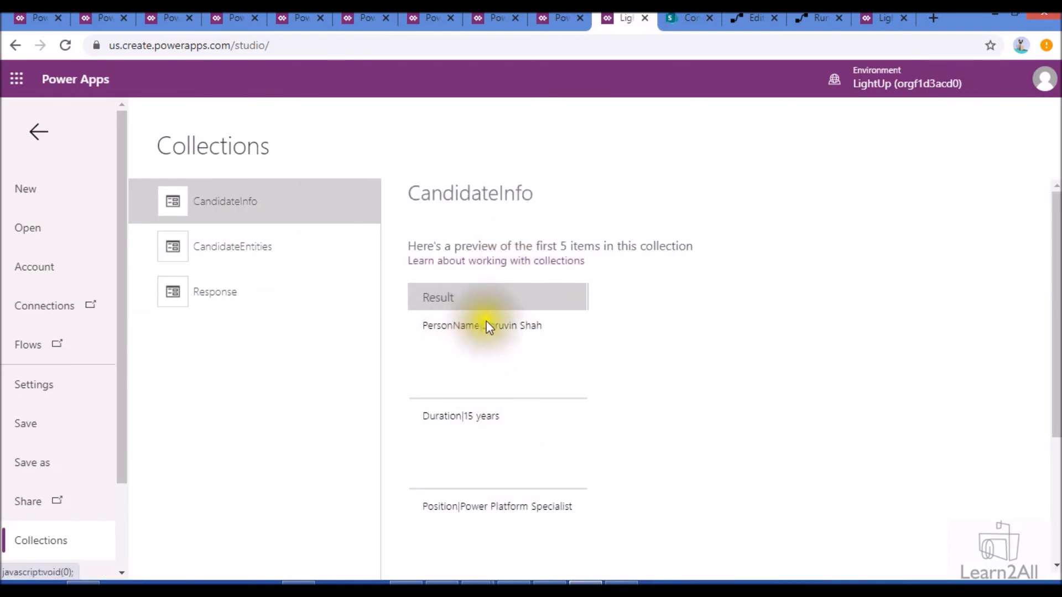
click(305, 269)
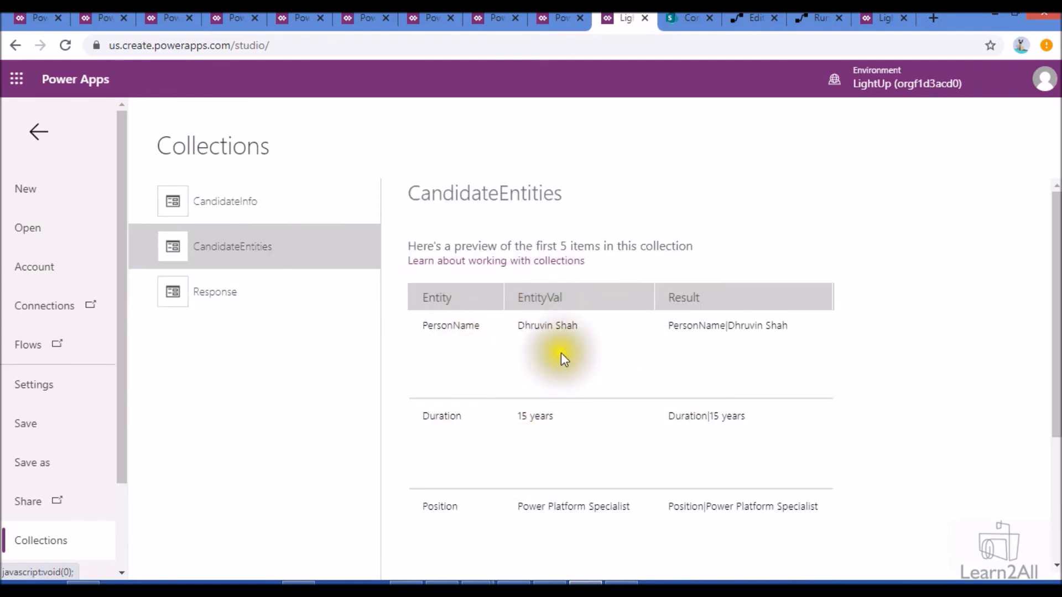
Return to the app's screen and examine the full OnSelect formula of the Extract Entities button
click(37, 138)
click(482, 346)
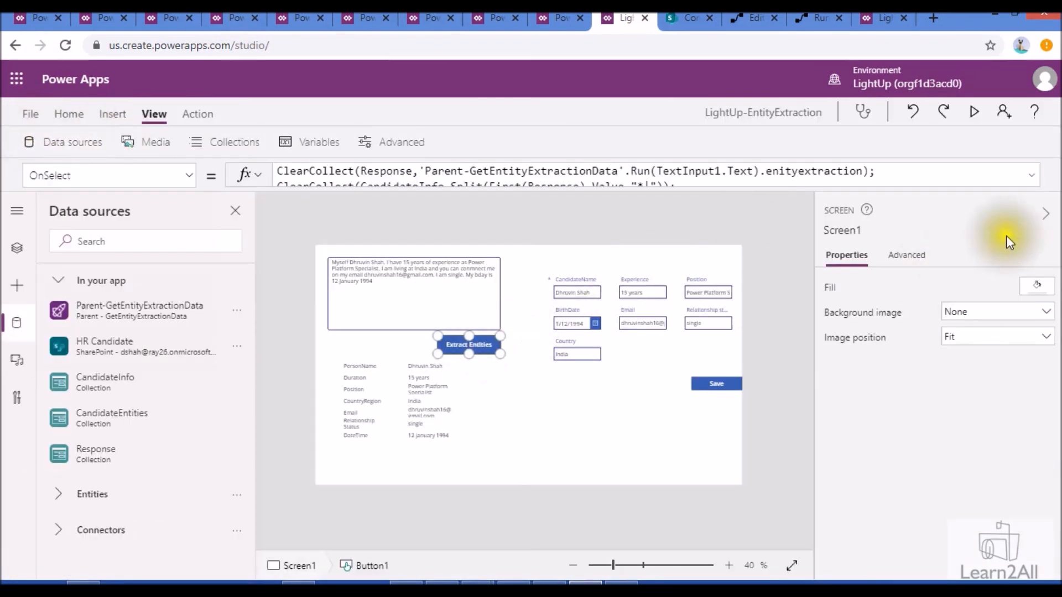
click(1032, 176)
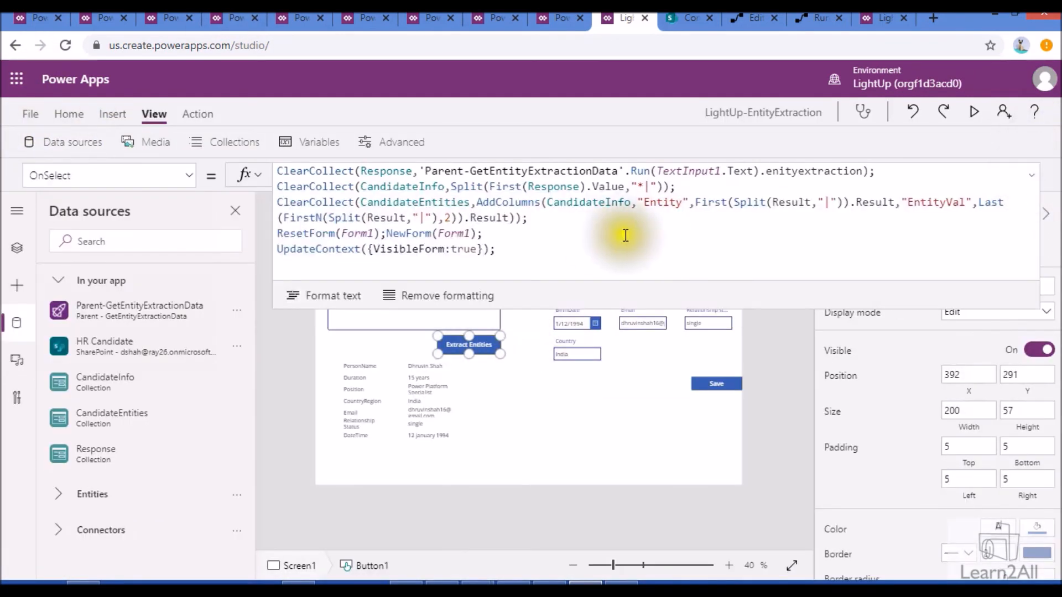
click(1032, 178)
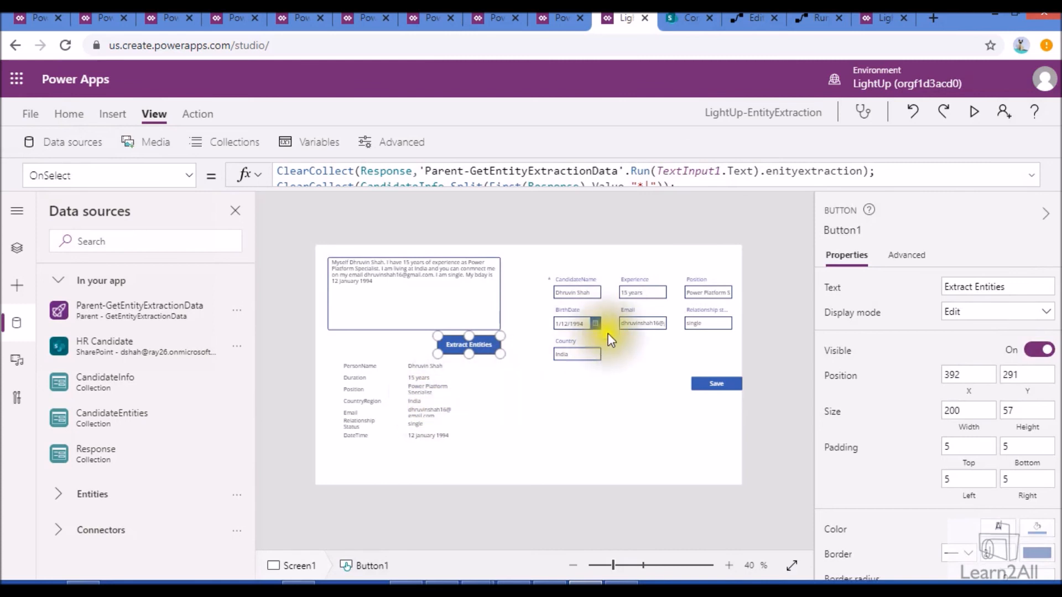
Examine the DefaultDate formula of the BirthDate date picker and the data source of the form
click(606, 319)
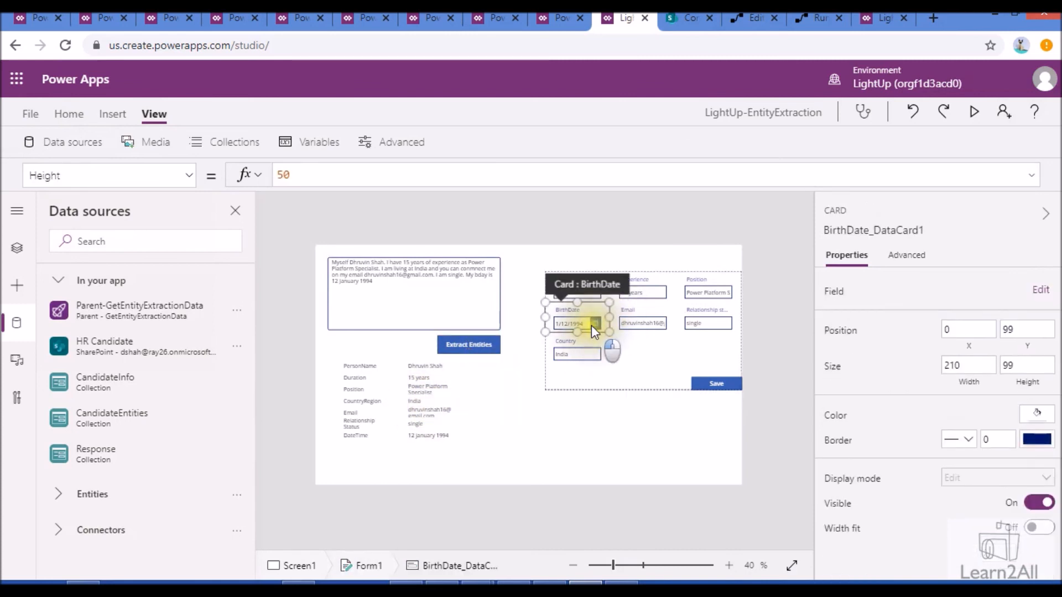
click(592, 325)
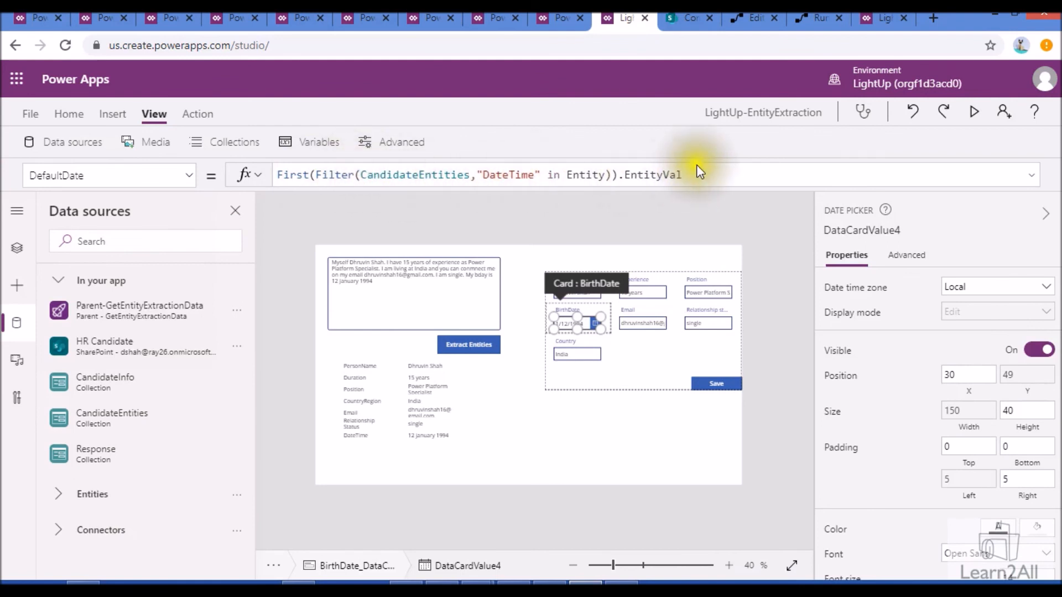
click(658, 340)
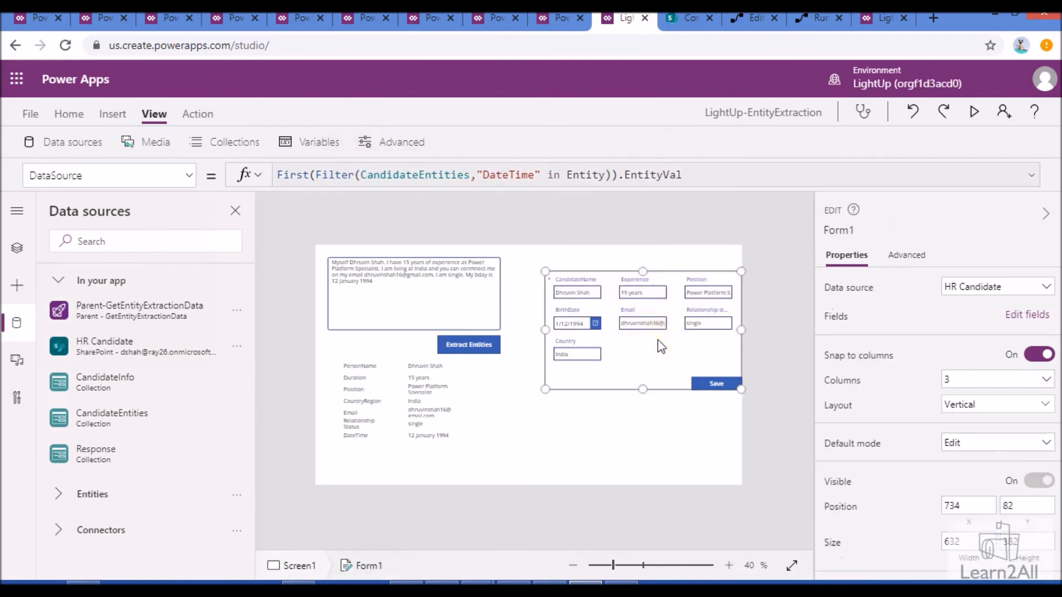
Preview the canvas app, save the extracted candidate record and refresh the HR Candidate list in SharePoint
click(975, 112)
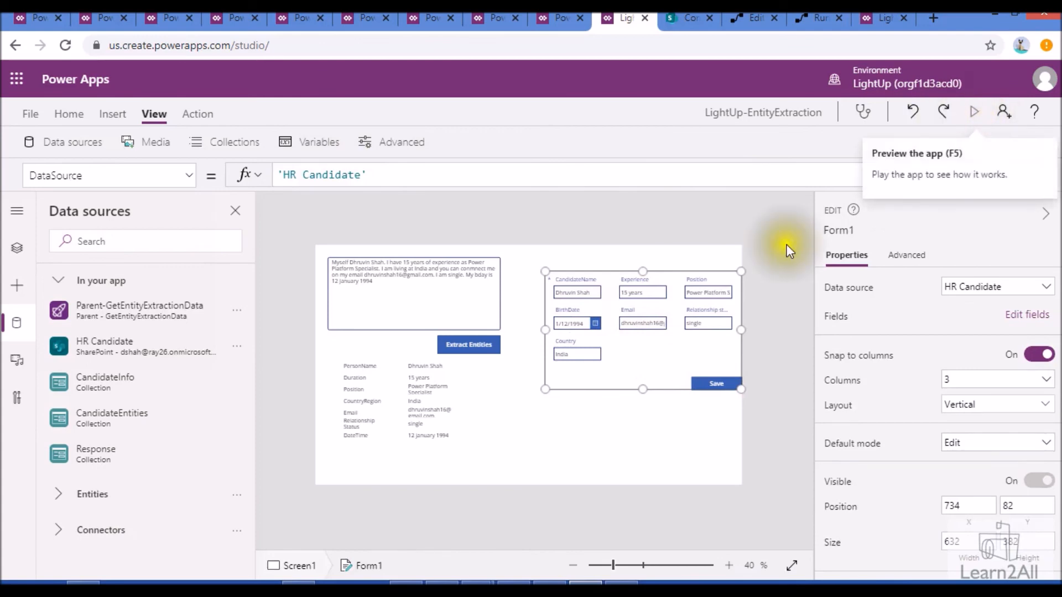
click(679, 21)
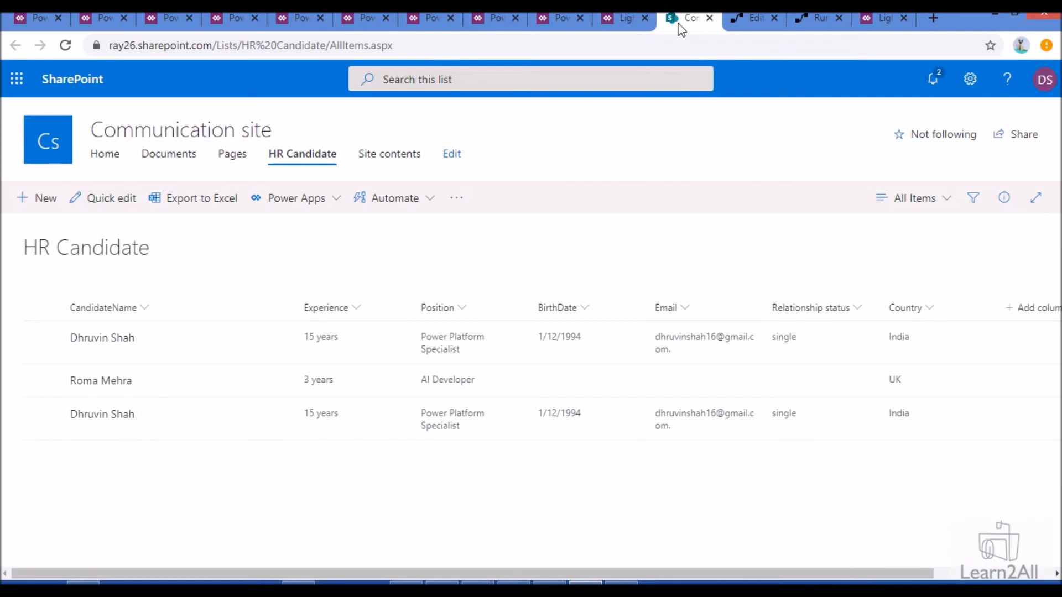
click(62, 45)
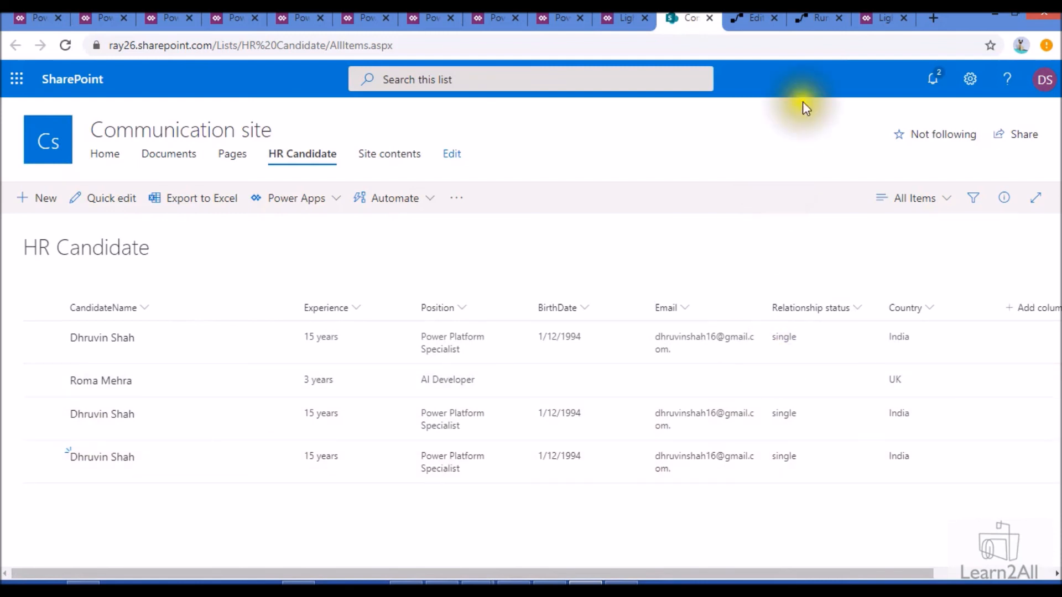
Return to the app preview, and switch to the LightUp-CategoryClassification and Entity Extraction presentation in PowerPoint
click(632, 22)
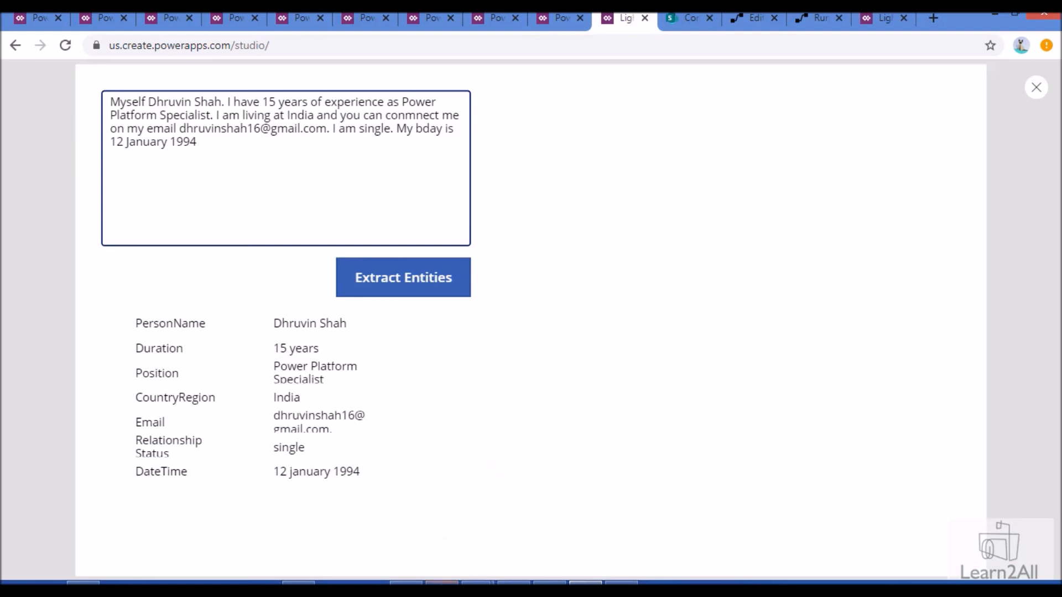
mouse_move(441, 583)
click(453, 519)
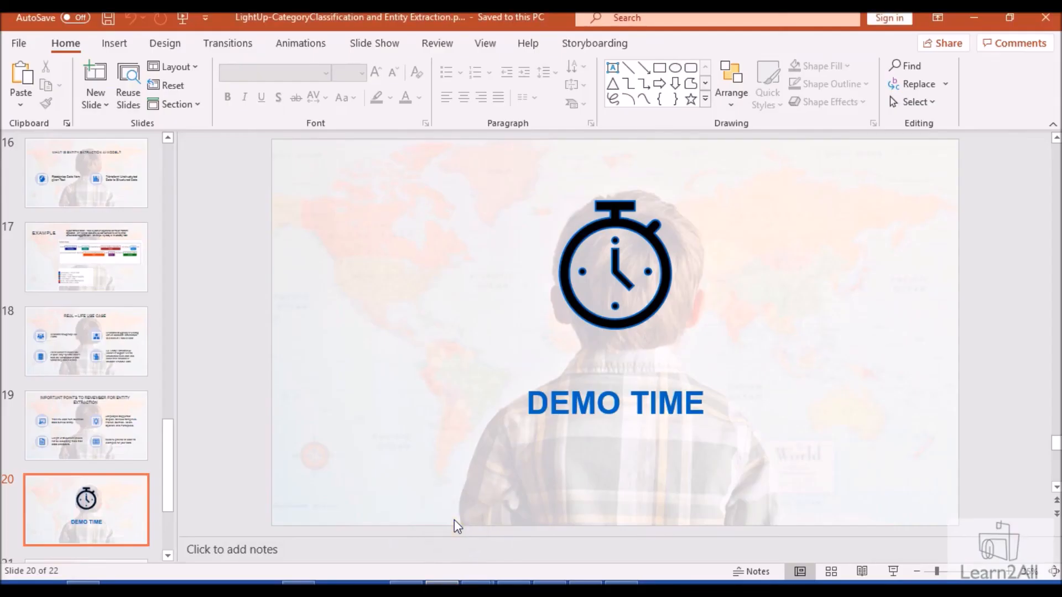